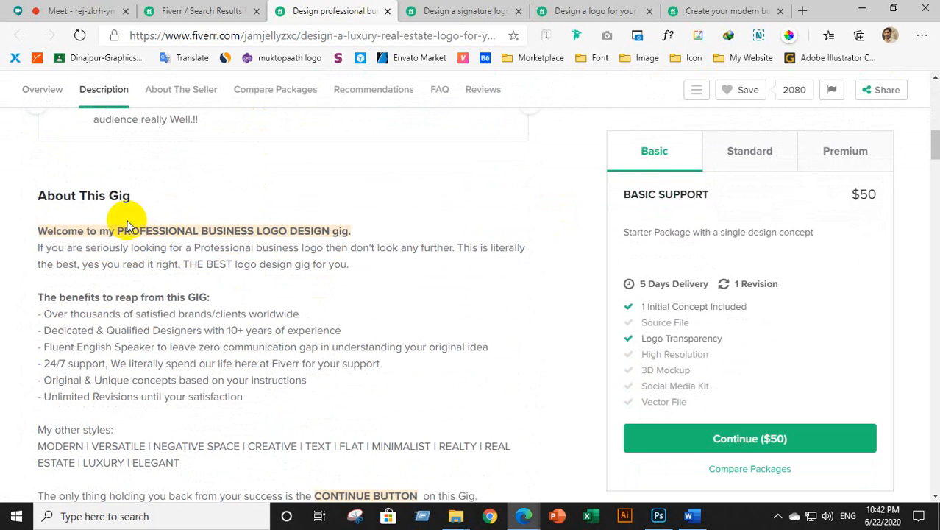
Read the About This Gig description of the professional business logo gig, from the welcome line to the closing line.
left_click_drag(38, 196, 136, 200)
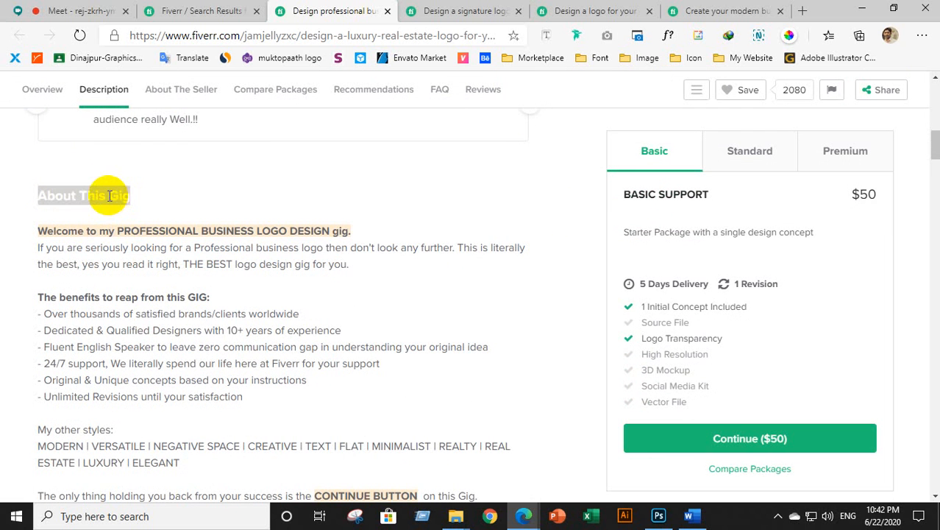
left_click(174, 241)
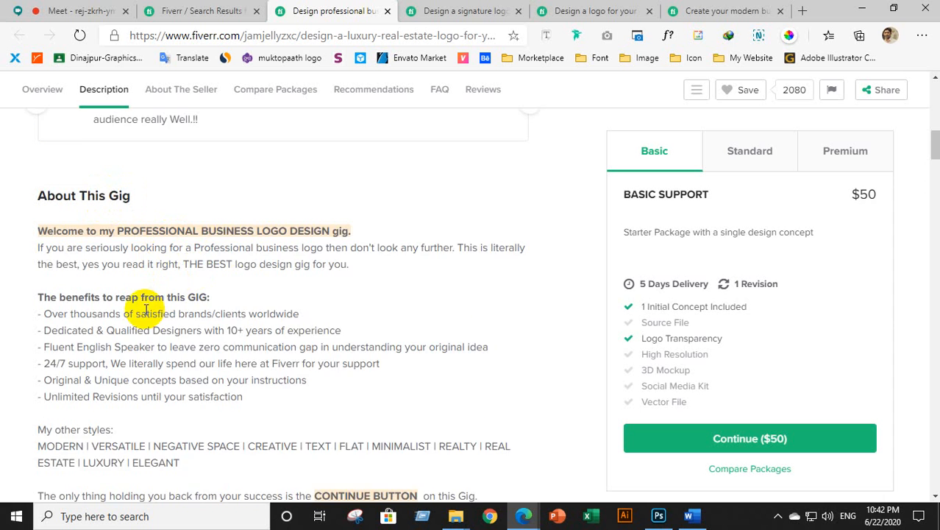
scroll(74, 219, "down", 1)
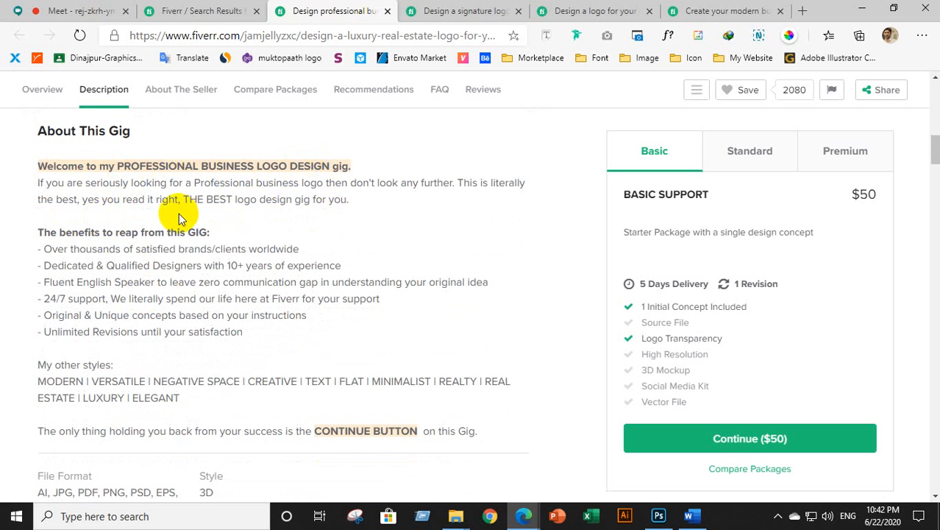
scroll(160, 257, "down", 2)
scroll(163, 267, "up", 1)
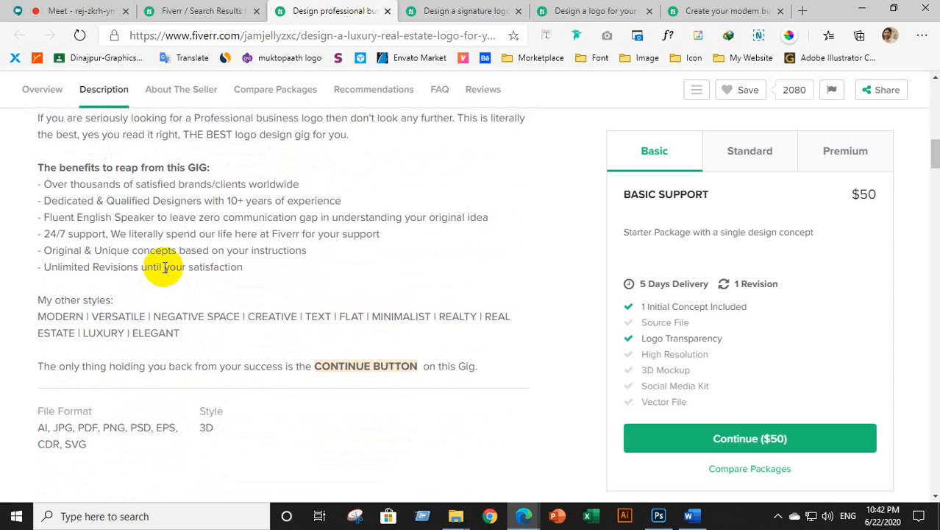
scroll(26, 177, "up", 1)
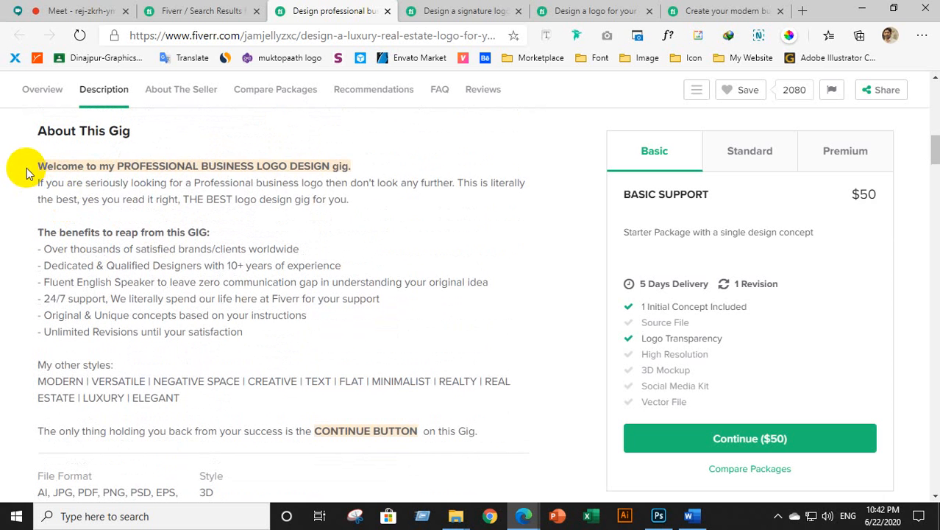
left_click_drag(26, 171, 482, 434)
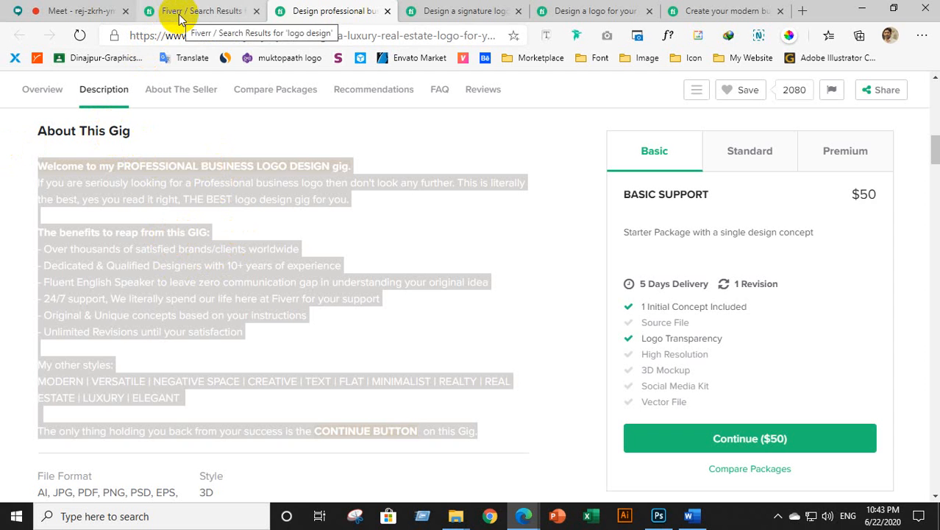
left_click(122, 132)
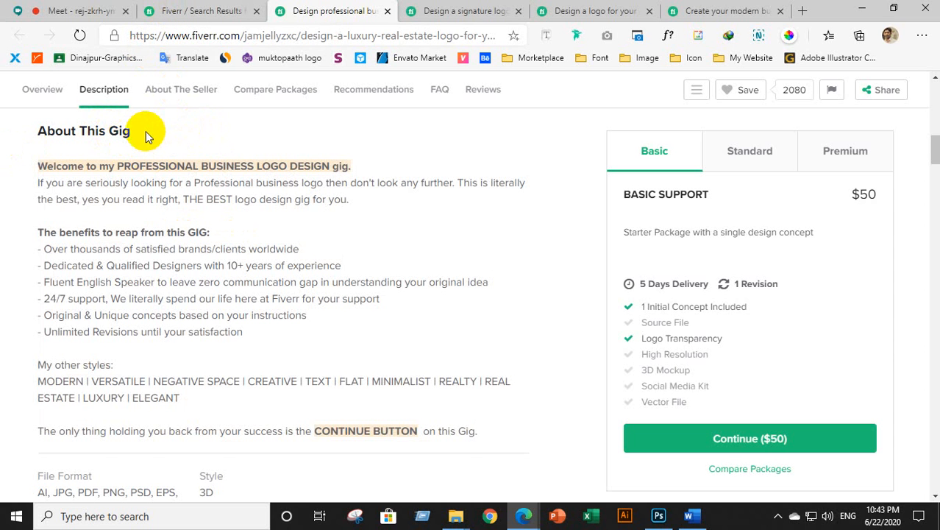
scroll(237, 164, "up", 2)
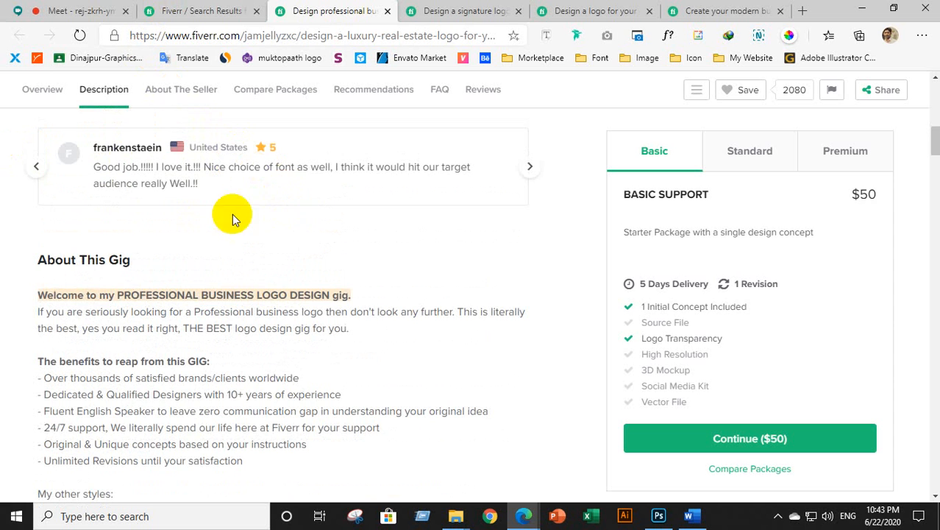
scroll(310, 236, "up", 3)
scroll(304, 252, "down", 5)
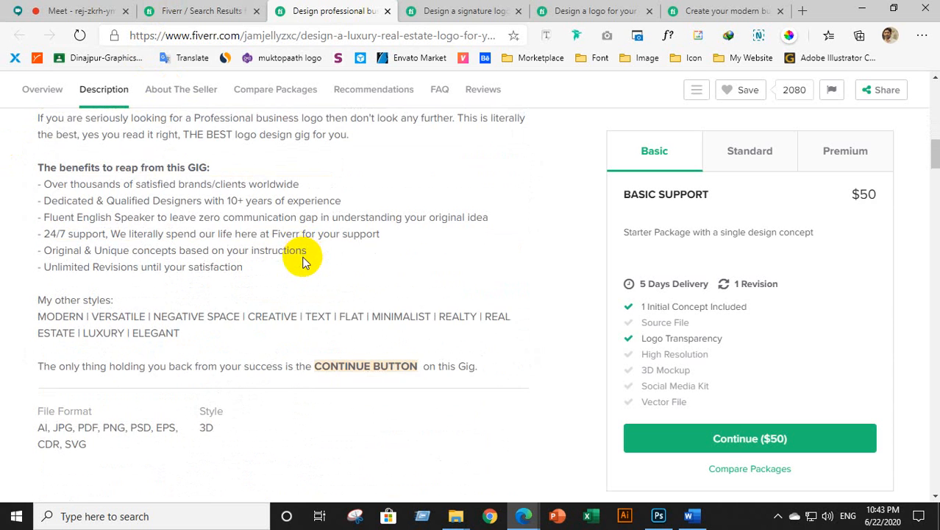
scroll(289, 265, "up", 1)
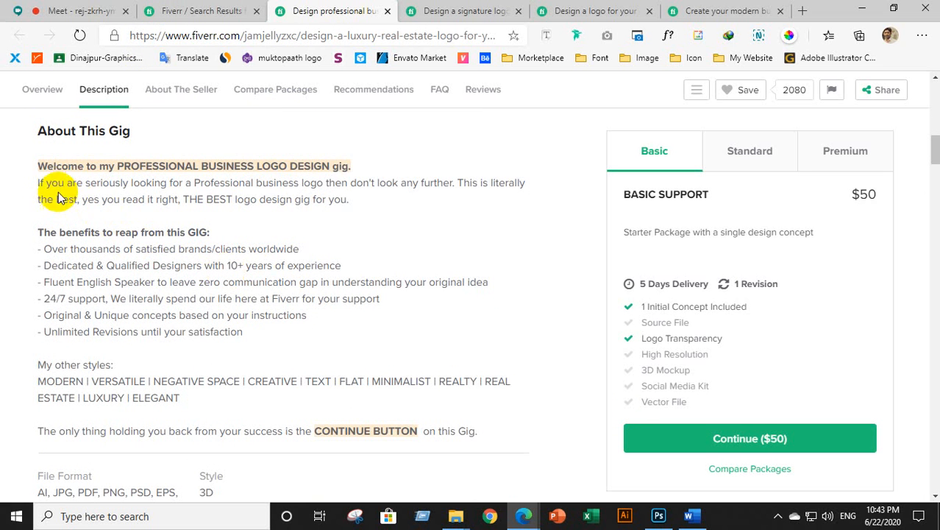
Copy the gig description from the welcome line through the list of other styles.
left_click_drag(36, 166, 408, 414)
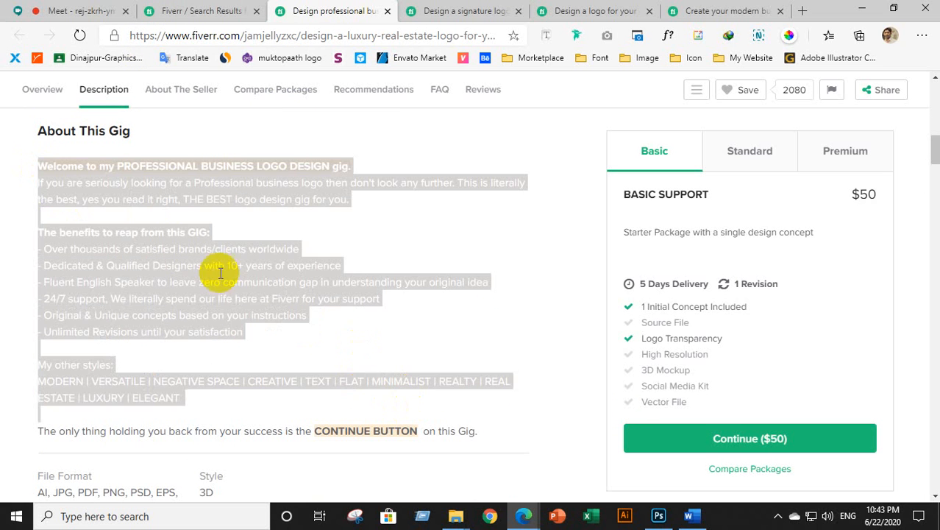
right_click(174, 248)
left_click(189, 261)
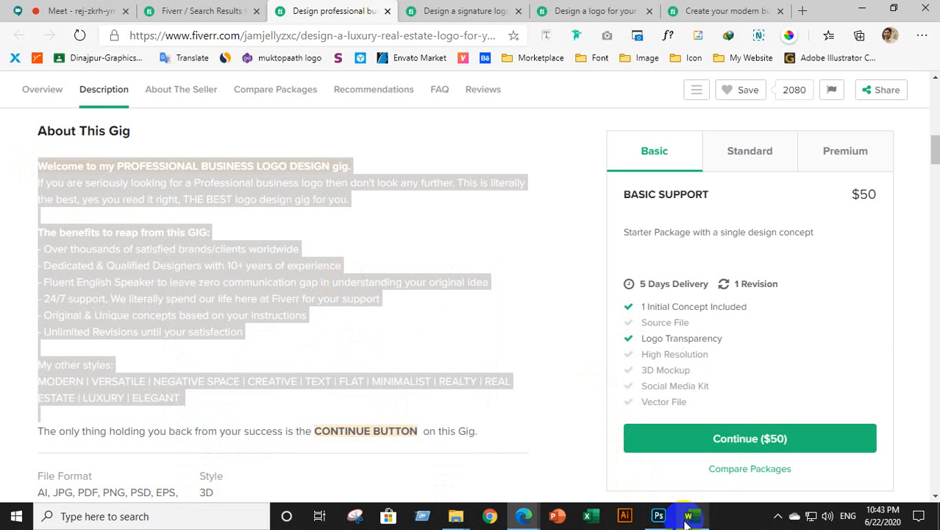
Switch to the Fiverr GiG document in Word and place the cursor in the blank space below the last FAQ answer.
left_click(686, 519)
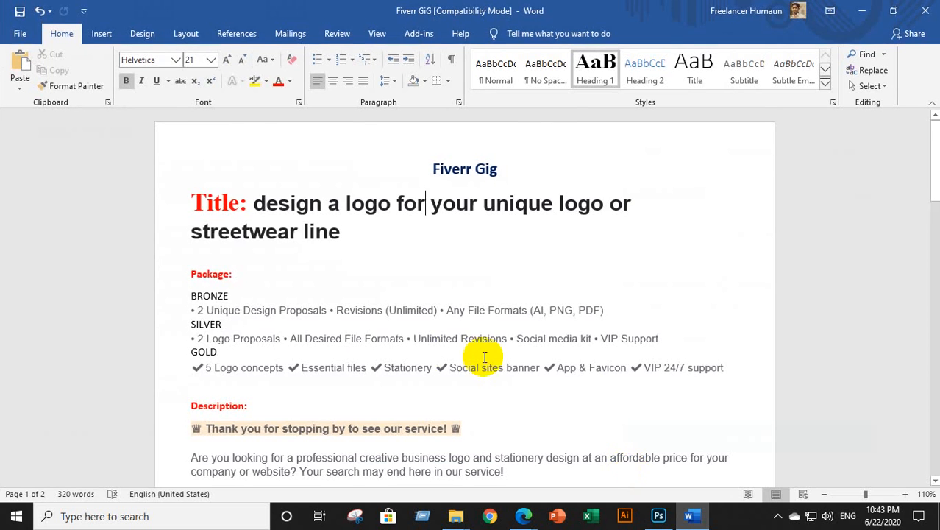
scroll(482, 360, "down", 20)
scroll(482, 369, "down", 5)
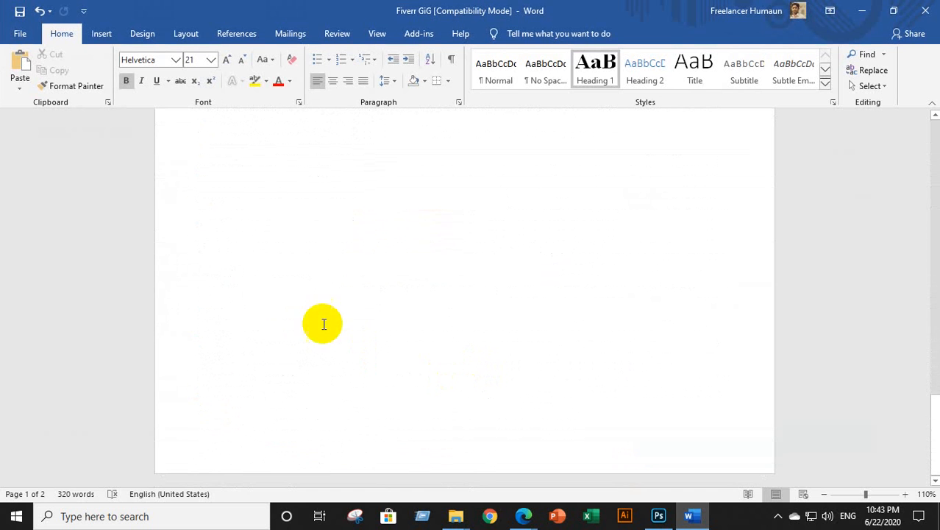
left_click(258, 295)
scroll(258, 294, "up", 3)
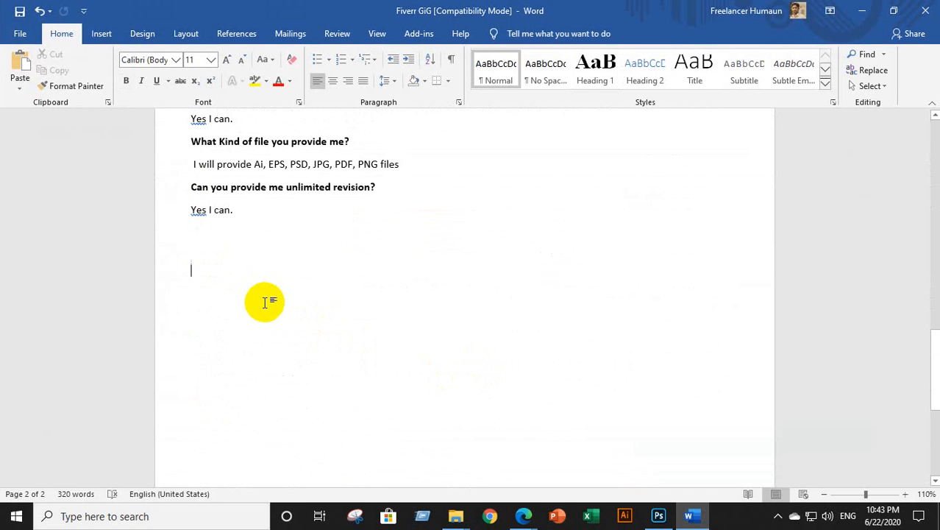
scroll(482, 262, "up", 8)
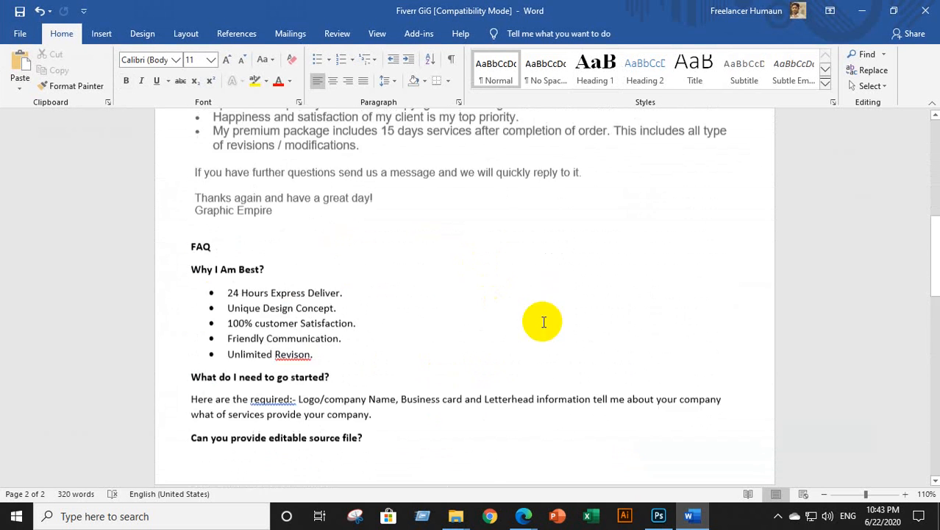
scroll(544, 322, "down", 10)
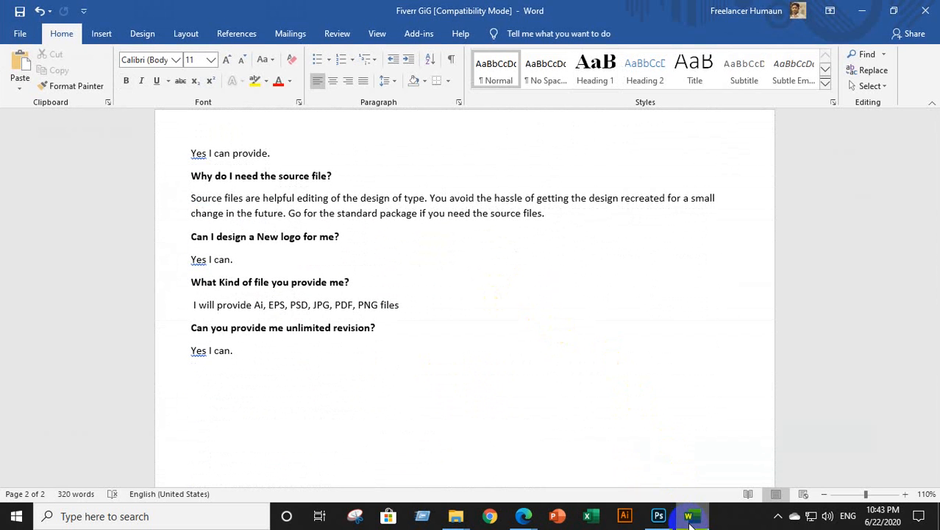
Return to the gig page in Edge, clear the description selection and highlight part of the word "Professional" in its opening paragraph.
mouse_move(532, 521)
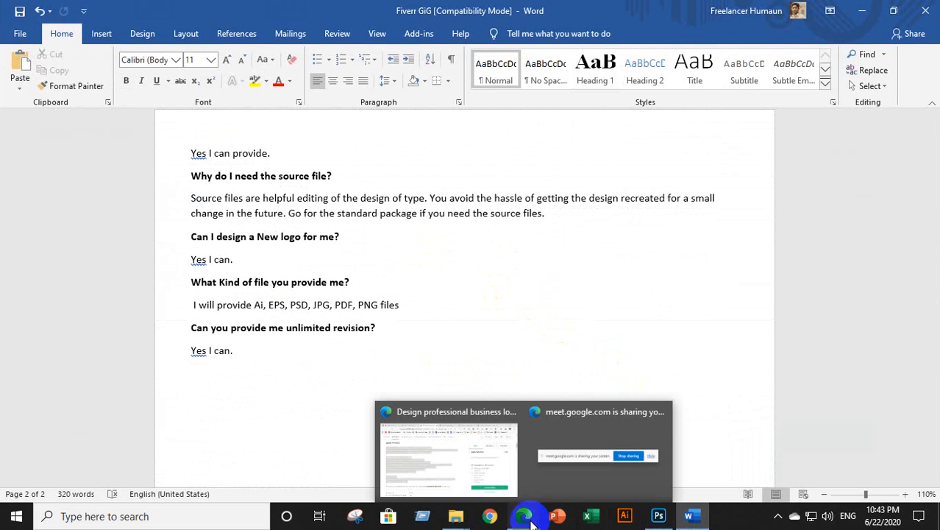
left_click(446, 468)
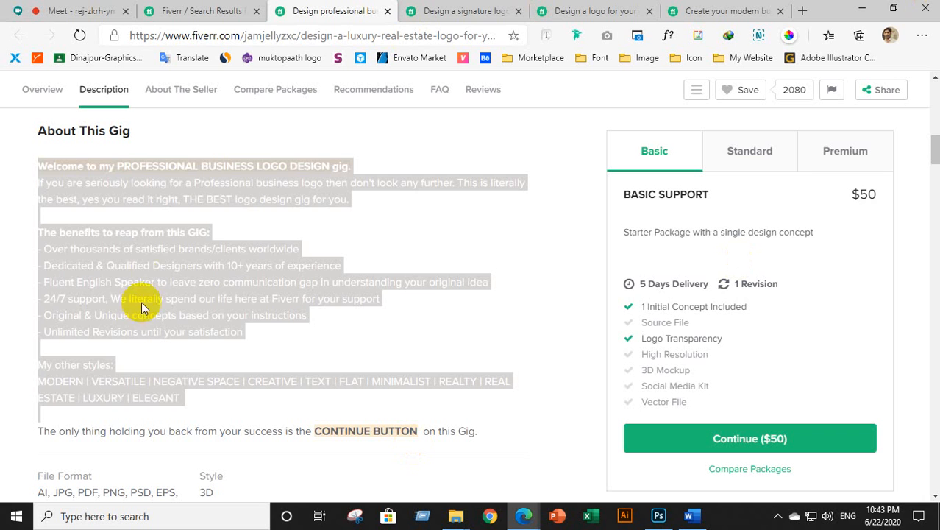
left_click(158, 266)
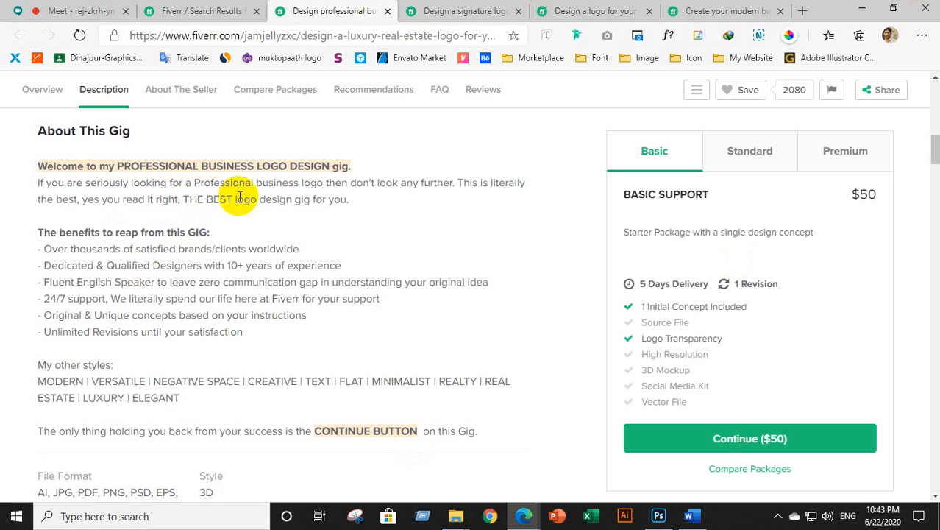
left_click_drag(213, 183, 244, 184)
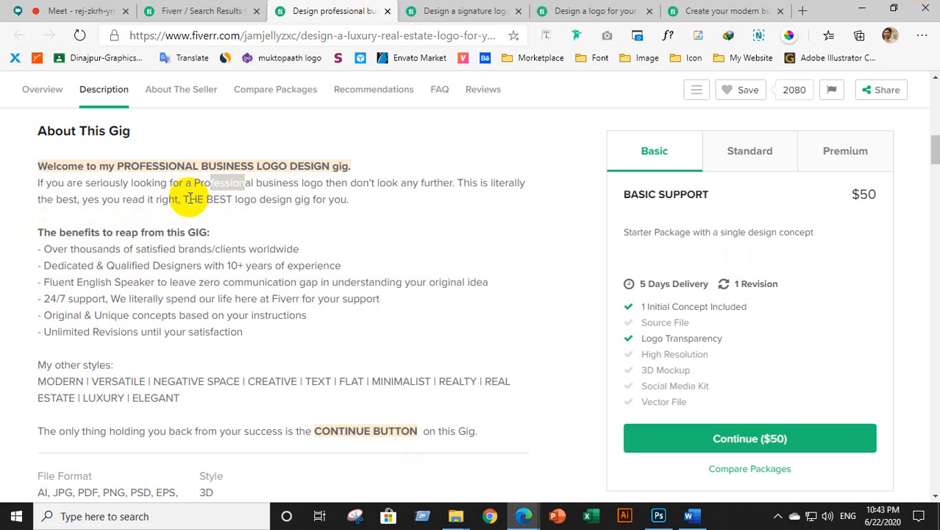
Switch back to the Fiverr GiG document in Word and examine the gig title, highlighting its full wording.
left_click(690, 516)
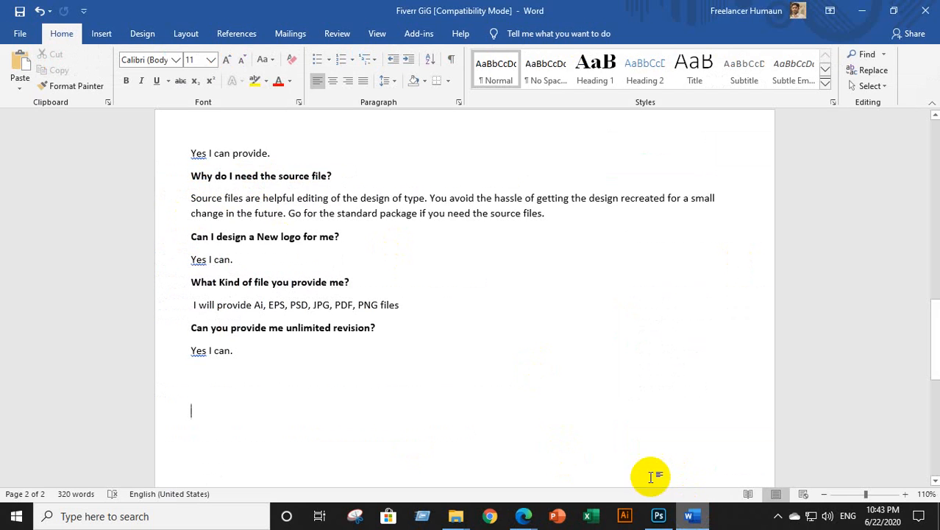
scroll(570, 244, "up", 15)
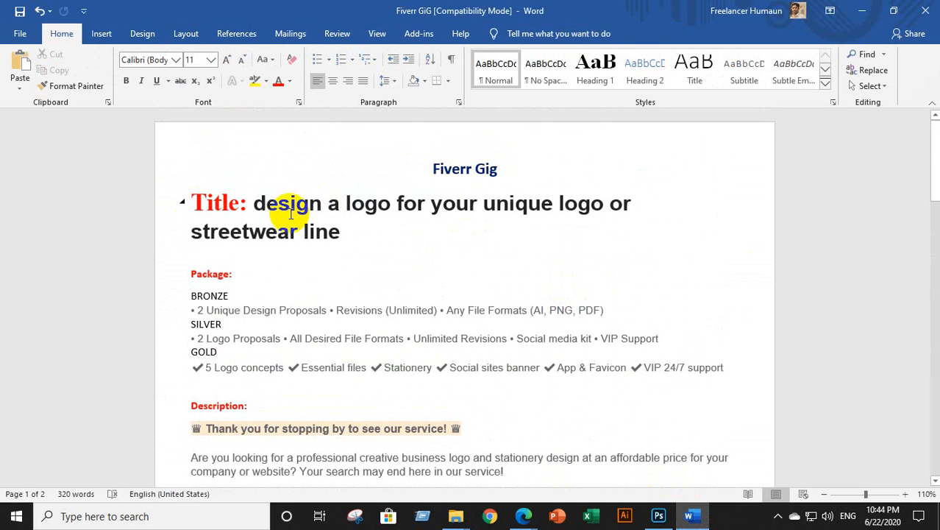
left_click(258, 202)
triple_click(332, 214)
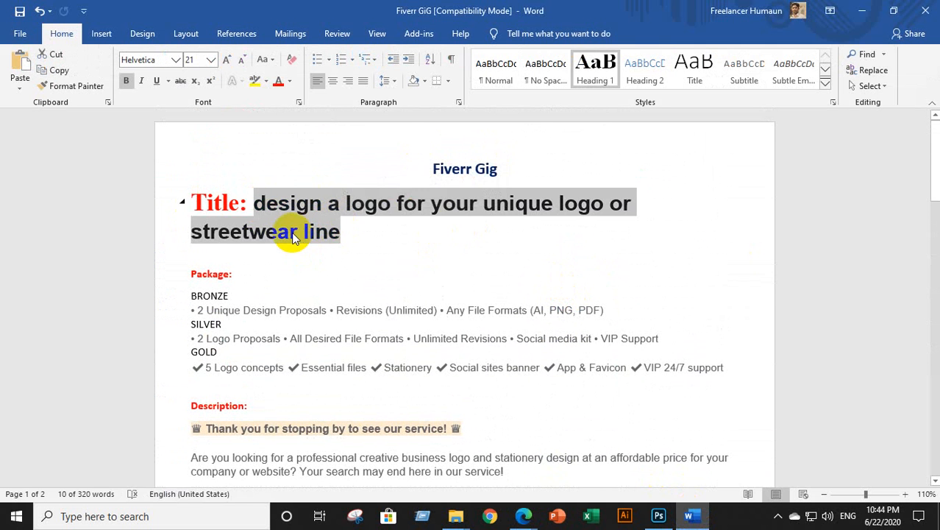
left_click(293, 235)
scroll(349, 325, "down", 5)
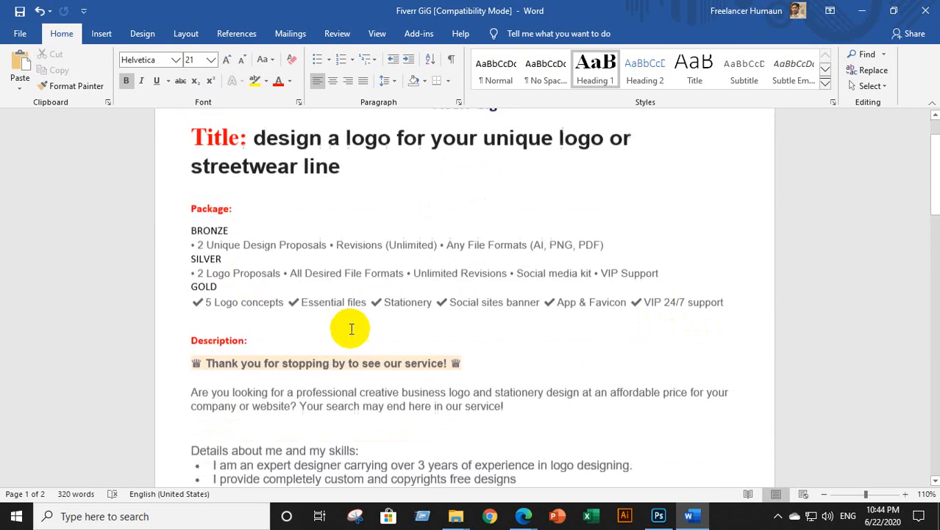
scroll(351, 325, "down", 3)
scroll(342, 316, "up", 10)
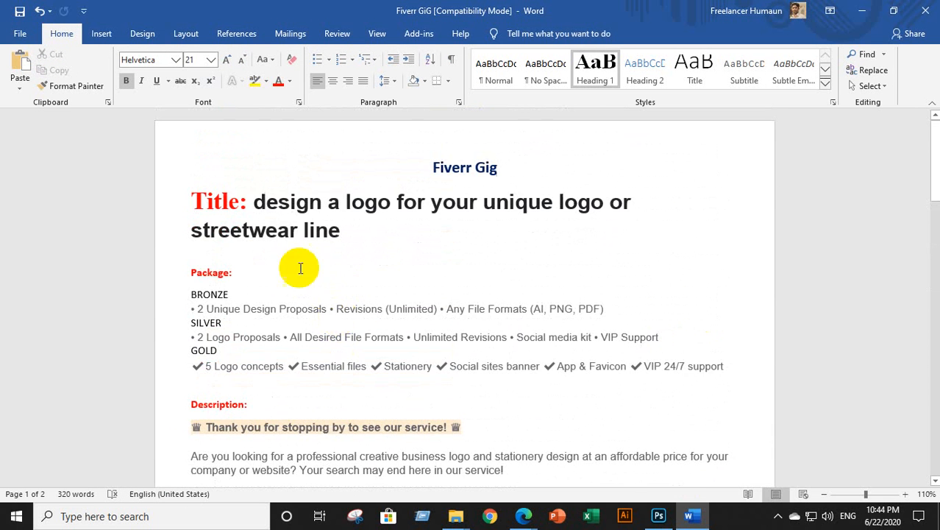
Review the Title label and the BRONZE, SILVER and GOLD entries under Package.
left_click_drag(209, 201, 237, 201)
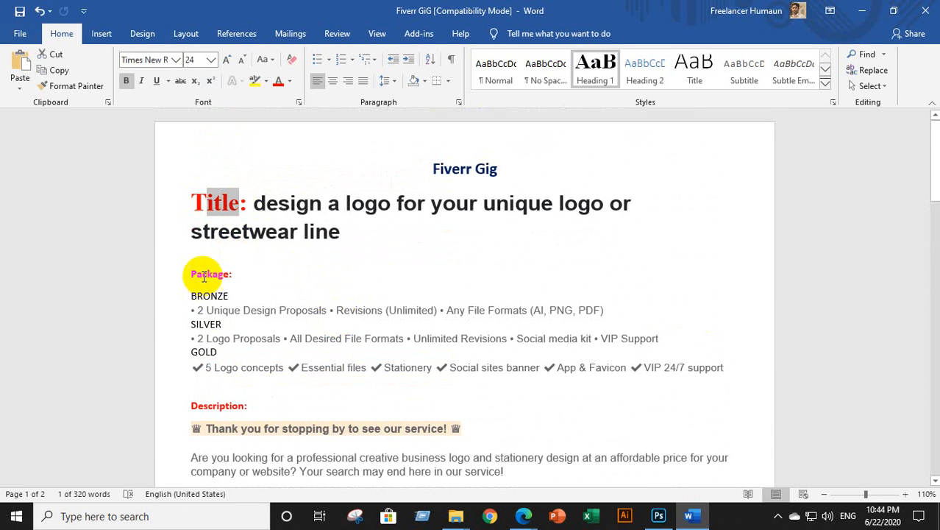
left_click(203, 275)
left_click(256, 293)
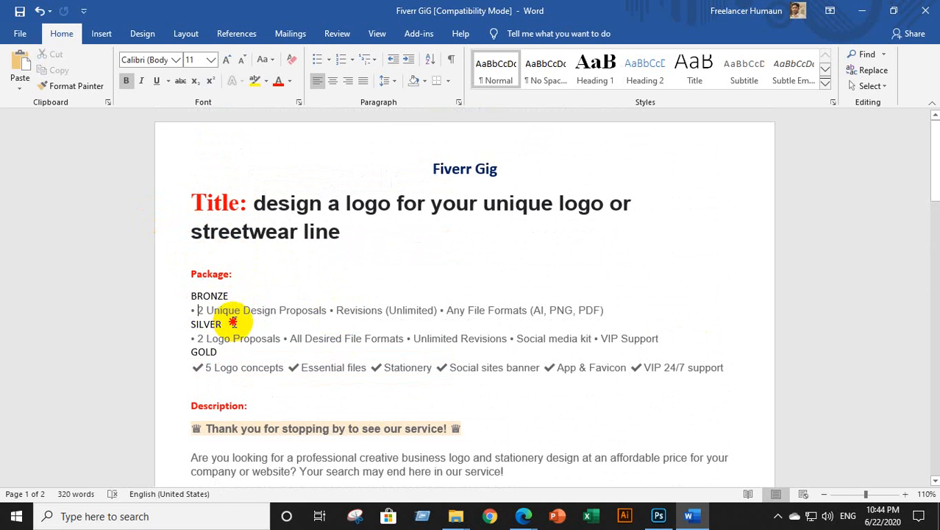
left_click_drag(233, 322, 235, 329)
left_click(233, 339)
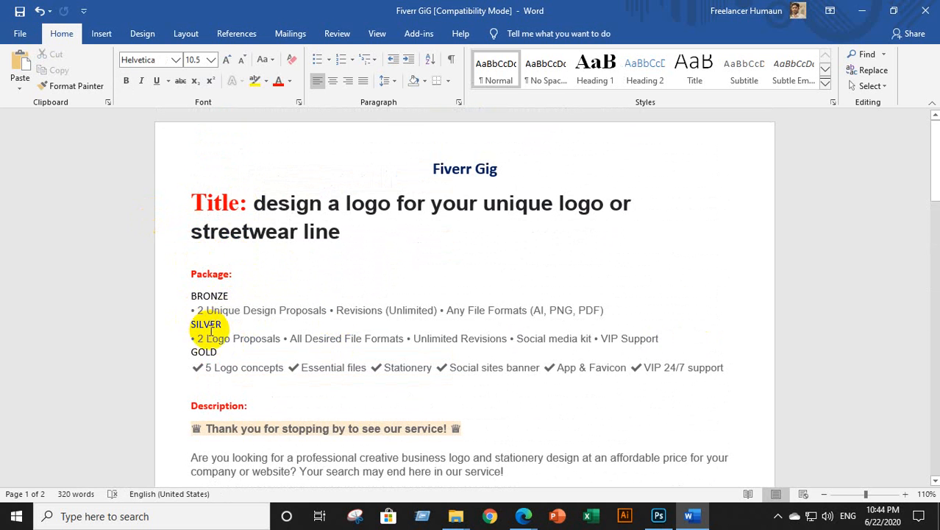
Examine the Description section, the details about skills and the FAQ through the end of the document, and return to its beginning.
scroll(212, 331, "down", 2)
double_click(222, 335)
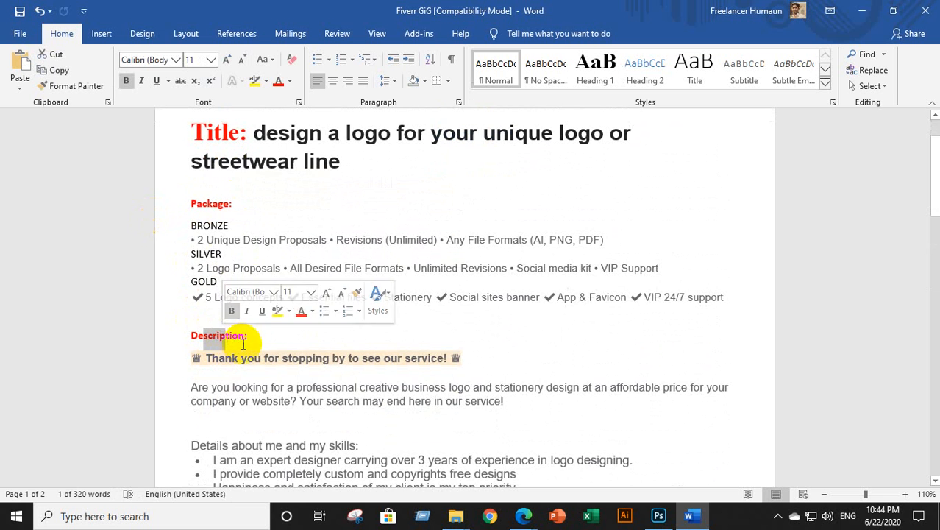
scroll(220, 316, "down", 7)
scroll(224, 221, "down", 1)
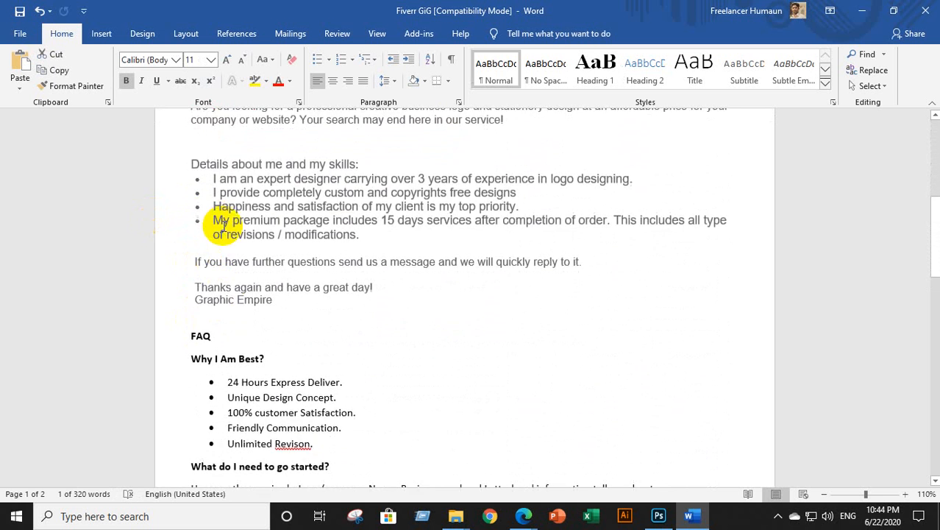
scroll(184, 191, "up", 3)
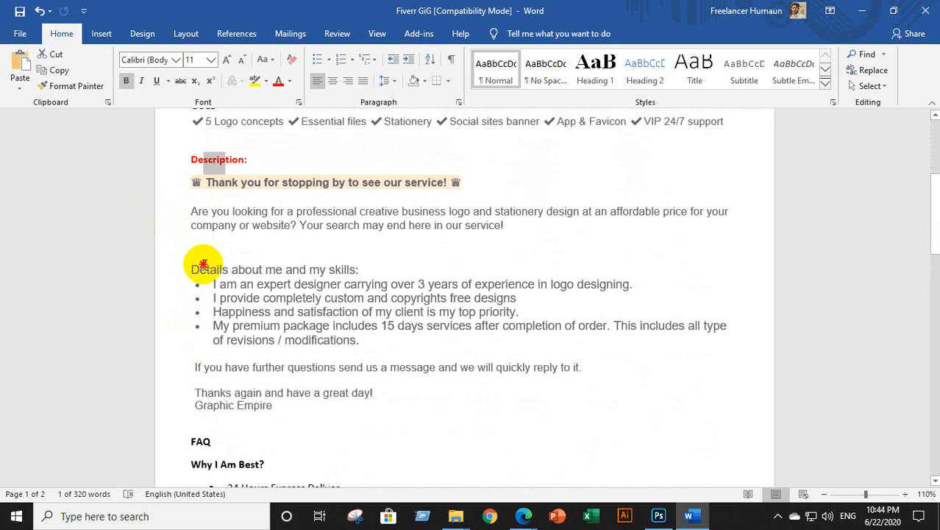
left_click(208, 283)
scroll(212, 295, "down", 4)
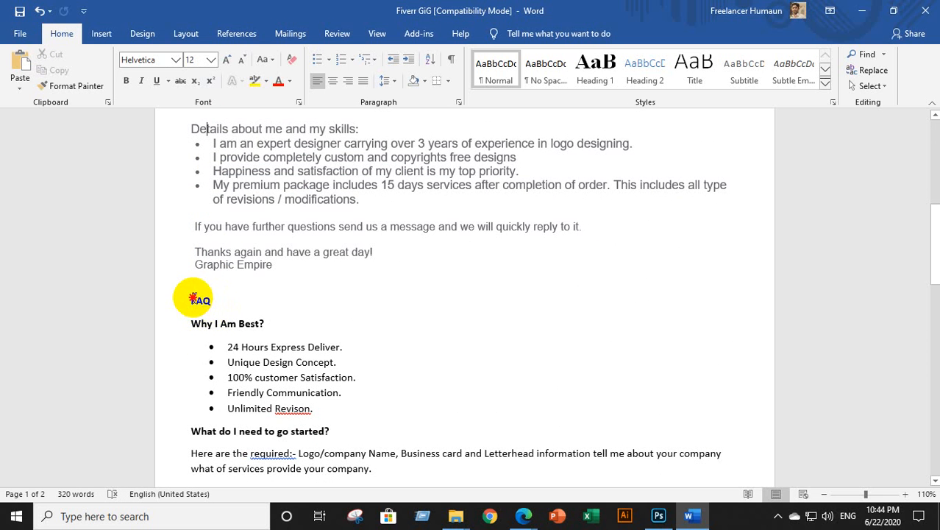
left_click(252, 322)
scroll(242, 309, "down", 12)
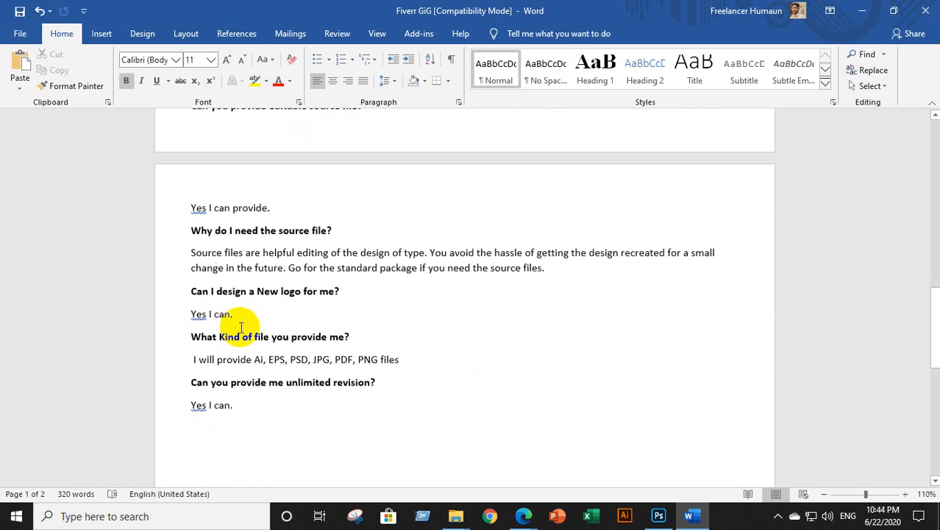
scroll(241, 328, "up", 20)
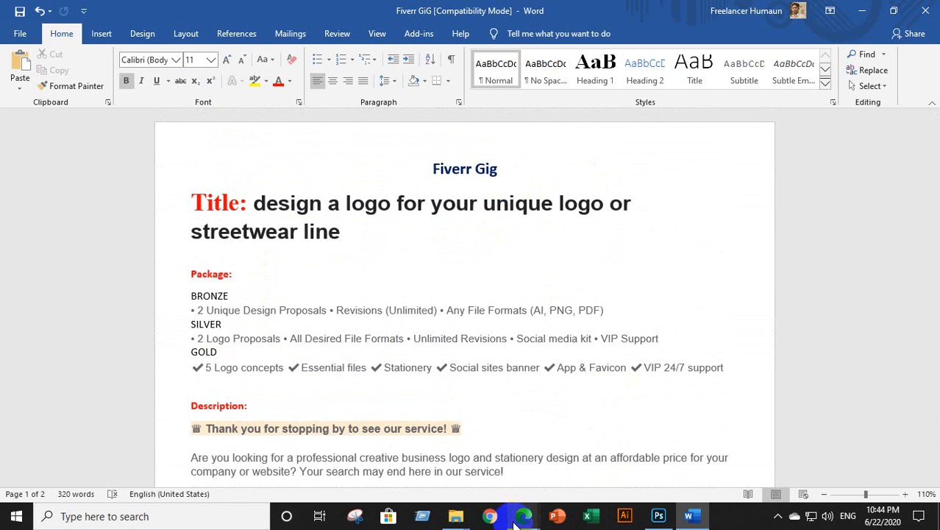
Switch to Edge to look over the open gig's description, and return to the Fiverr GiG document in Word.
mouse_move(519, 519)
left_click(445, 412)
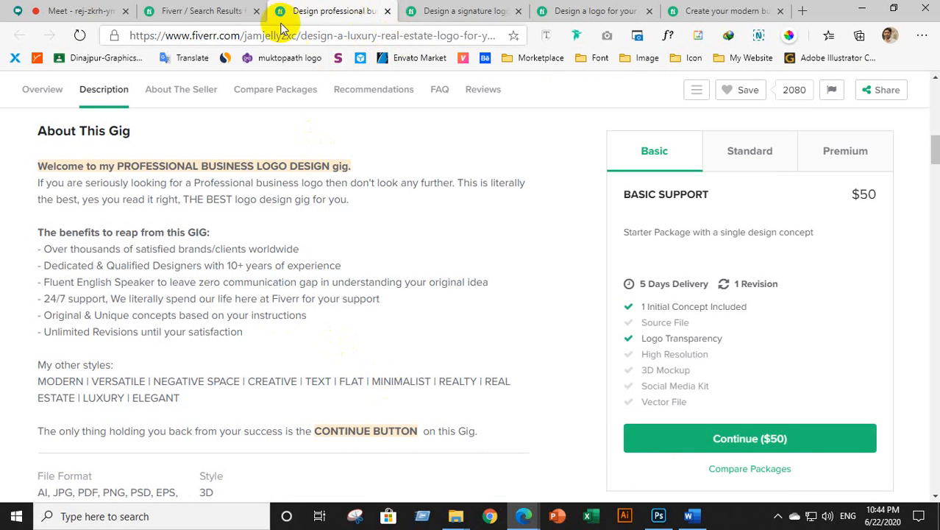
left_click(692, 516)
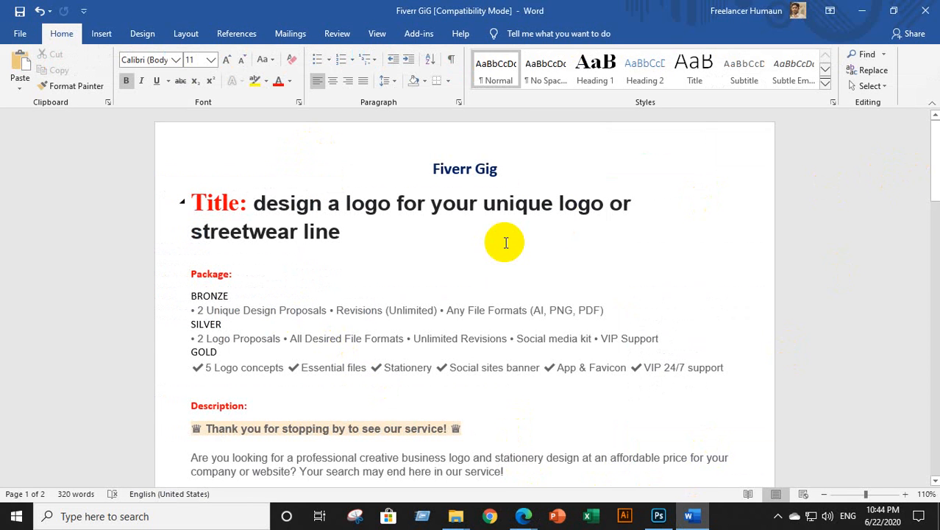
Copy the title wording "design a logo for your unique logo or streetwear line" from the document.
left_click_drag(259, 203, 361, 233)
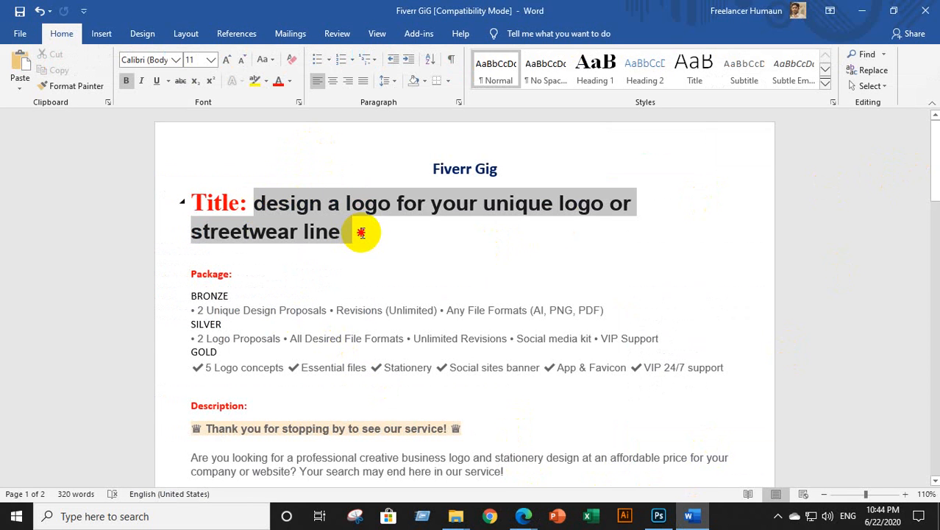
right_click(320, 208)
left_click(358, 233)
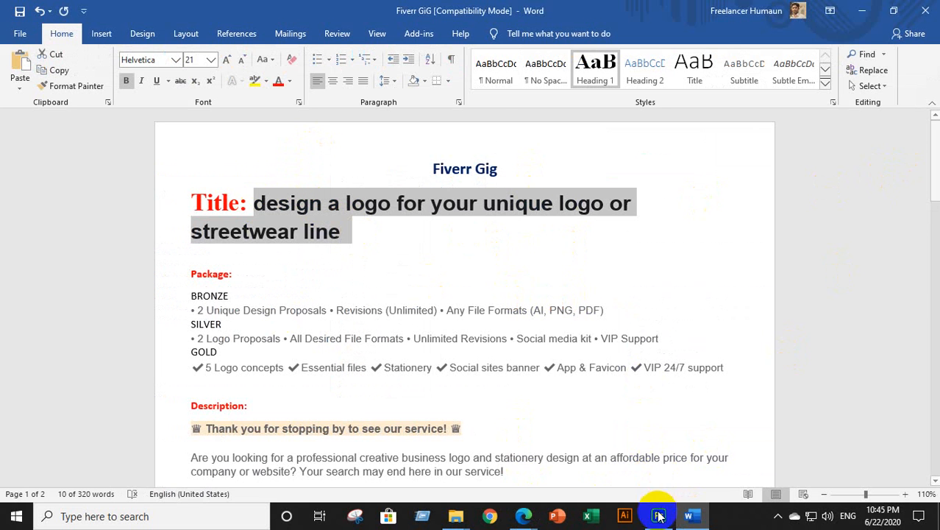
Switch to Edge and bring up the start of the Fiverr search results for "logo design".
mouse_move(519, 519)
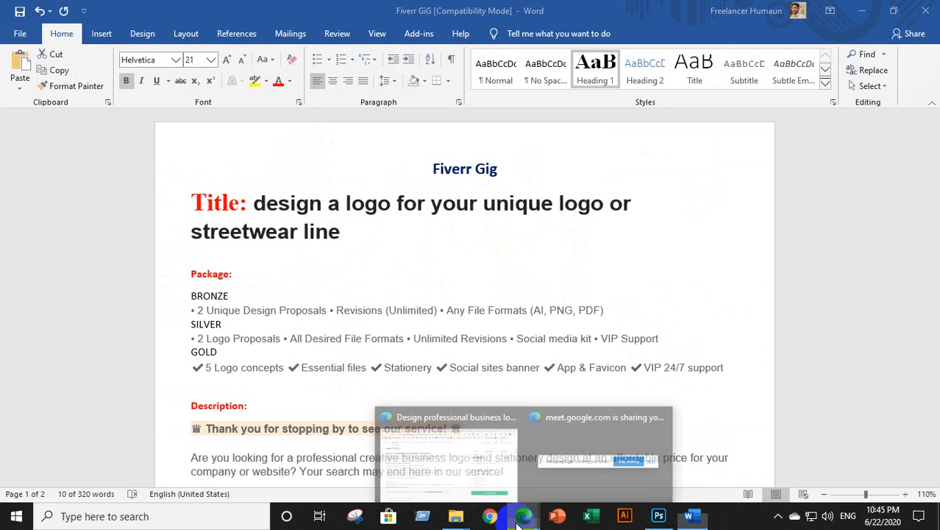
left_click(481, 477)
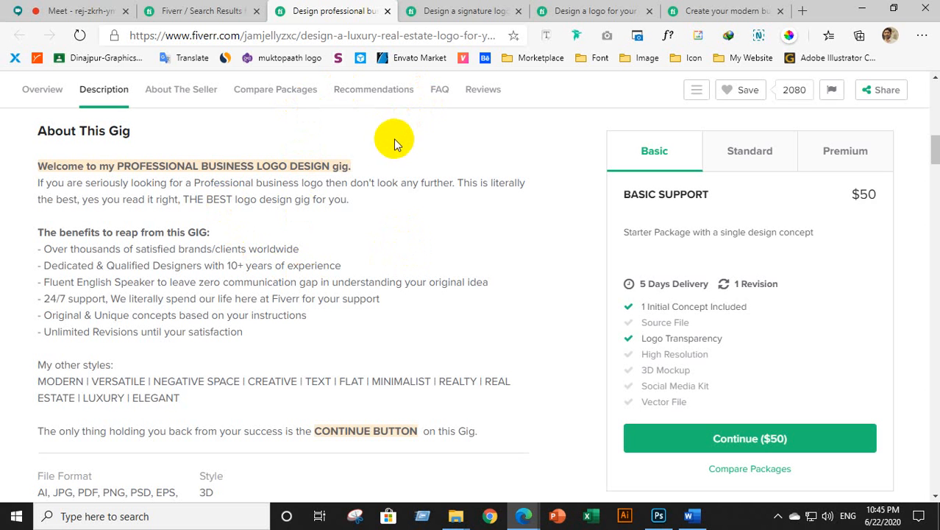
left_click(195, 10)
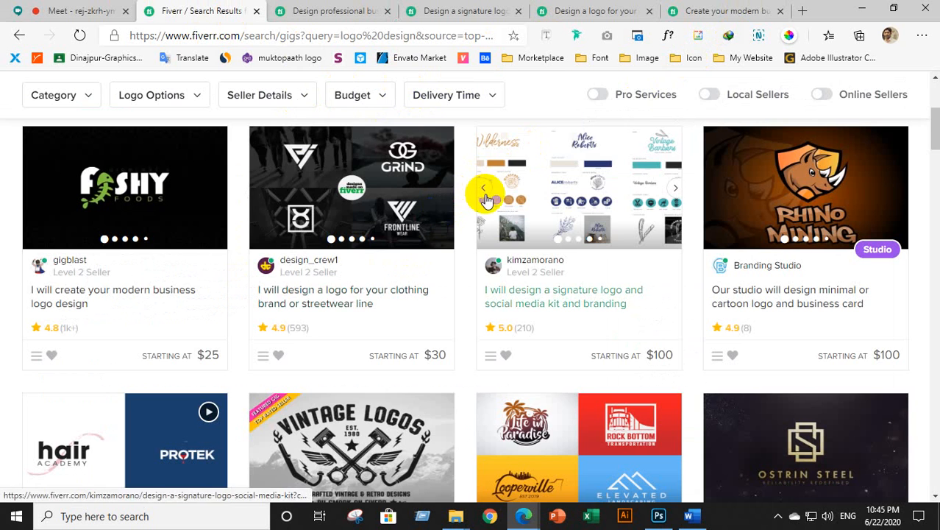
scroll(480, 192, "up", 4)
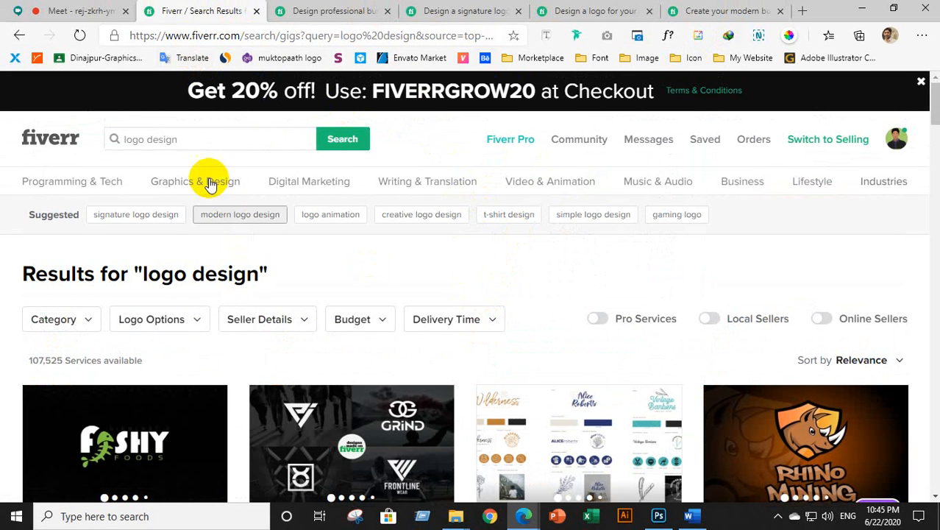
Replace the Fiverr search term with "bus" and run the suggested "business logo" search.
left_click(189, 141)
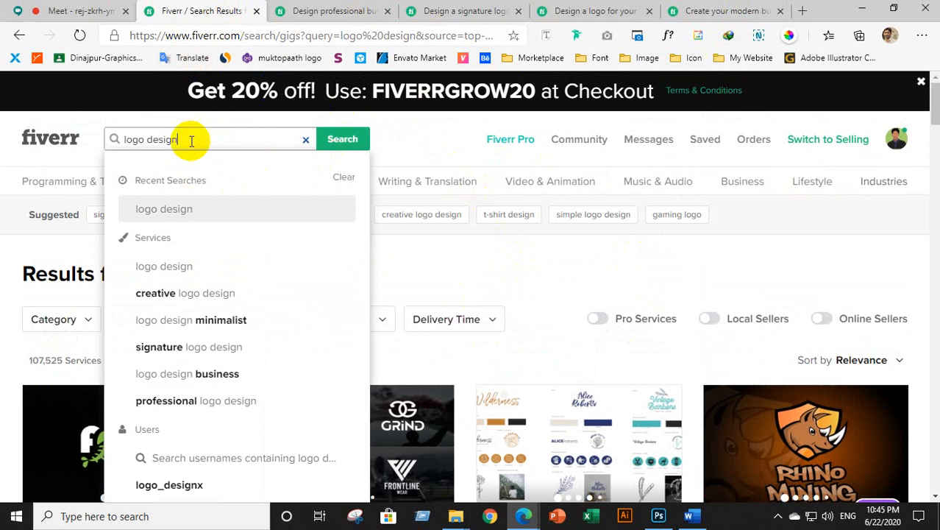
left_click_drag(192, 141, 114, 157)
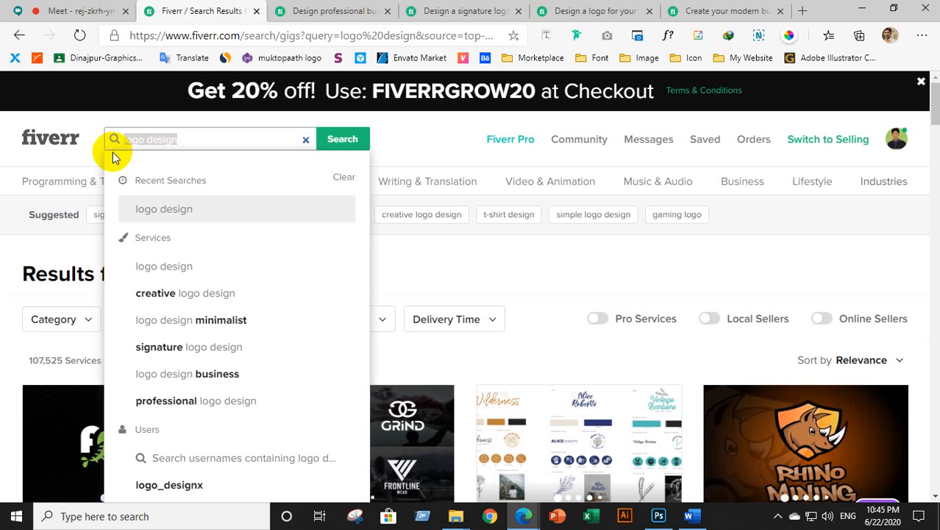
type("b")
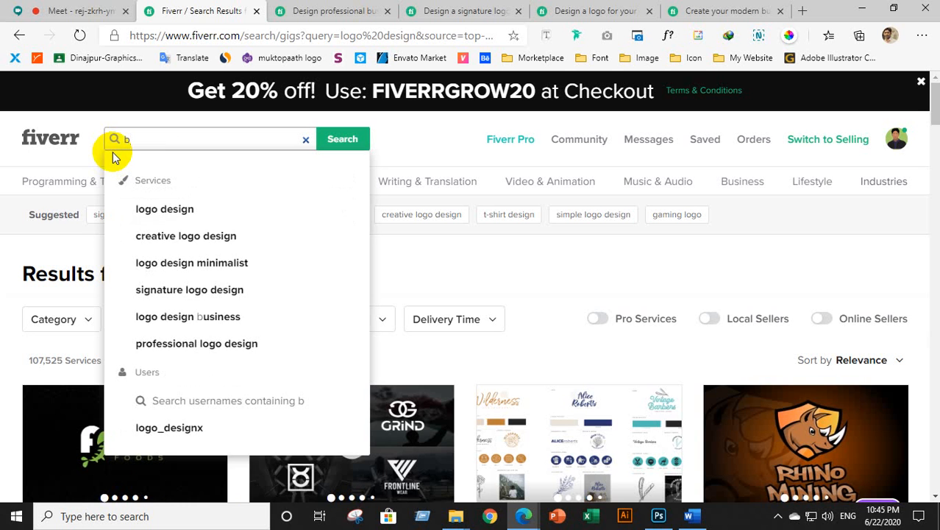
type("u")
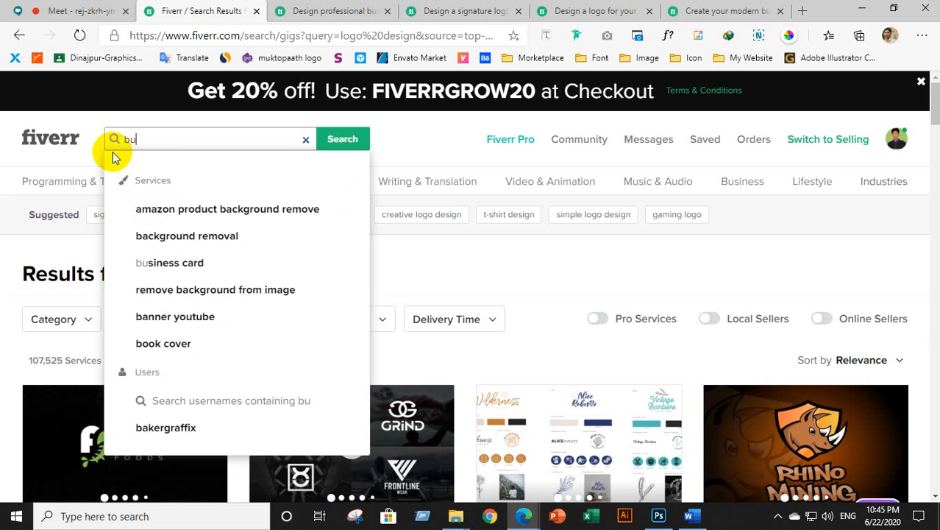
type("siness page facebook")
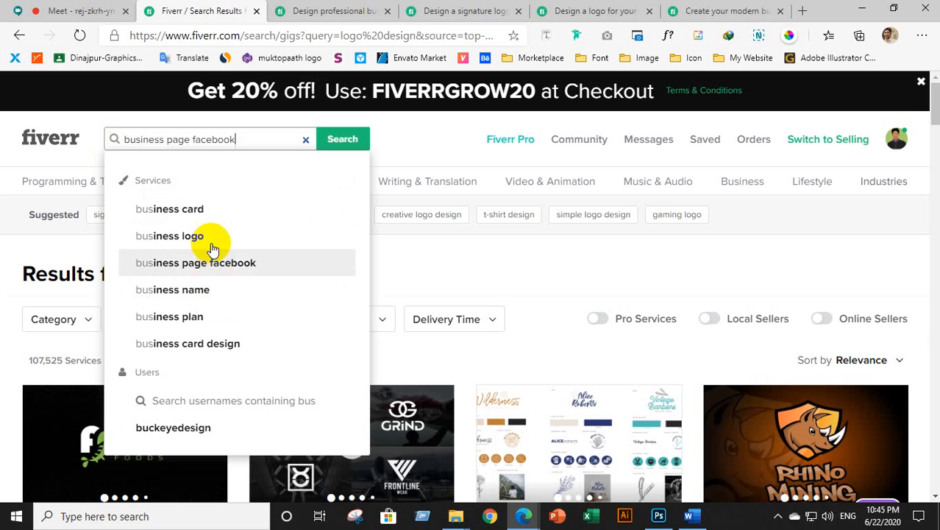
left_click(195, 237)
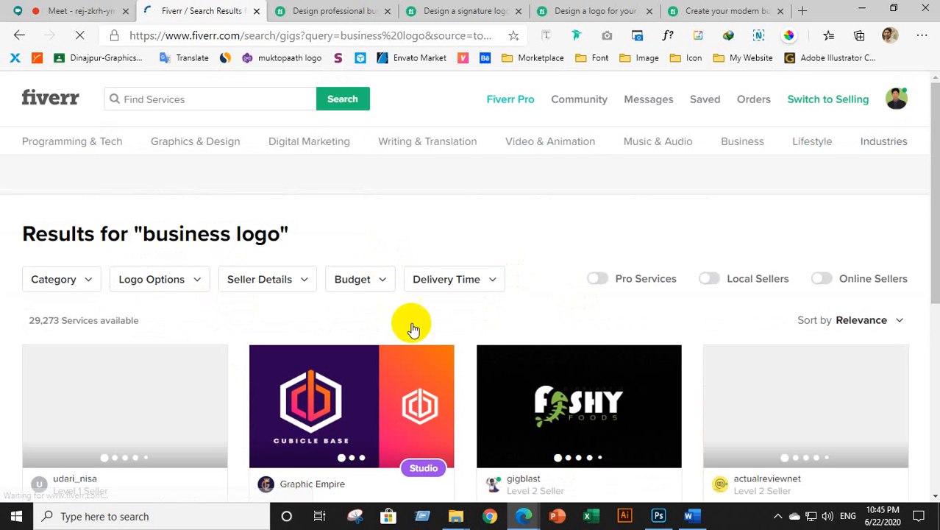
Browse the business logo results and check the search suggestions offered for that keyword.
scroll(412, 329, "down", 3)
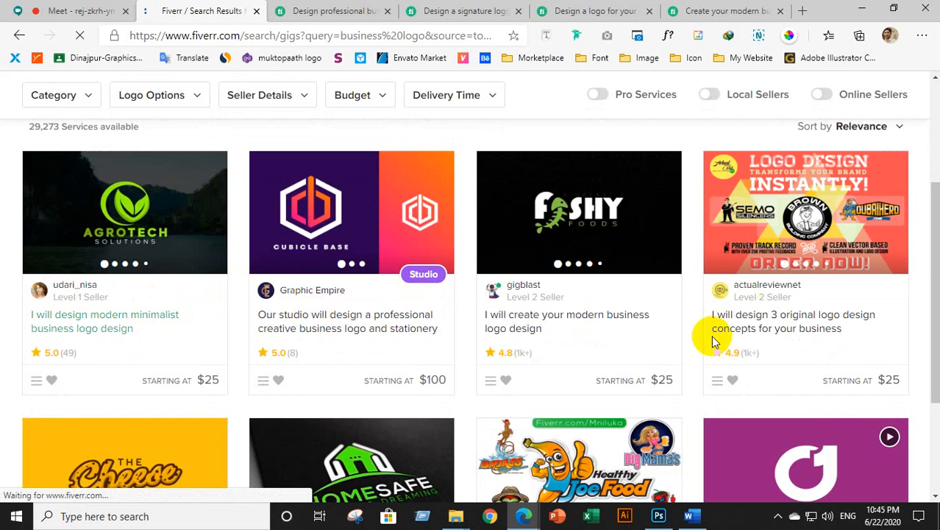
scroll(709, 337, "down", 2)
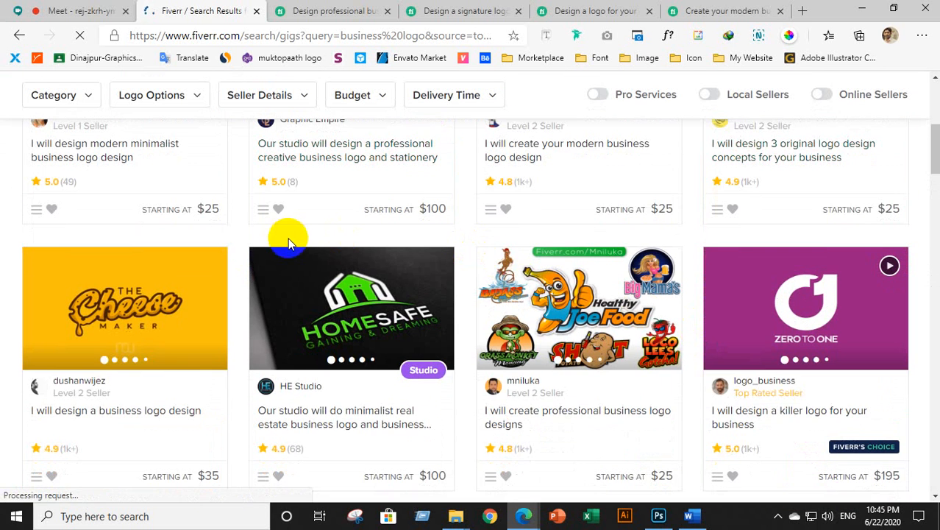
scroll(287, 237, "up", 5)
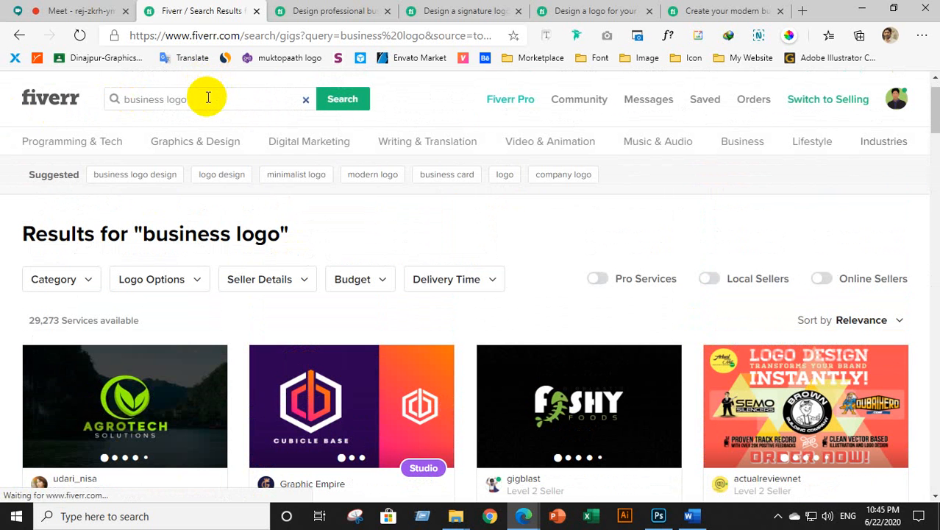
left_click(207, 100)
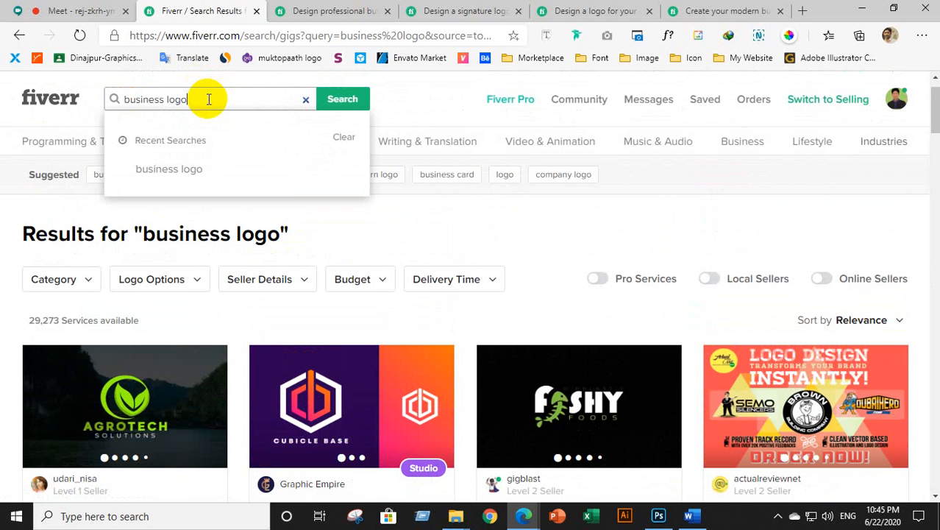
left_click(164, 98)
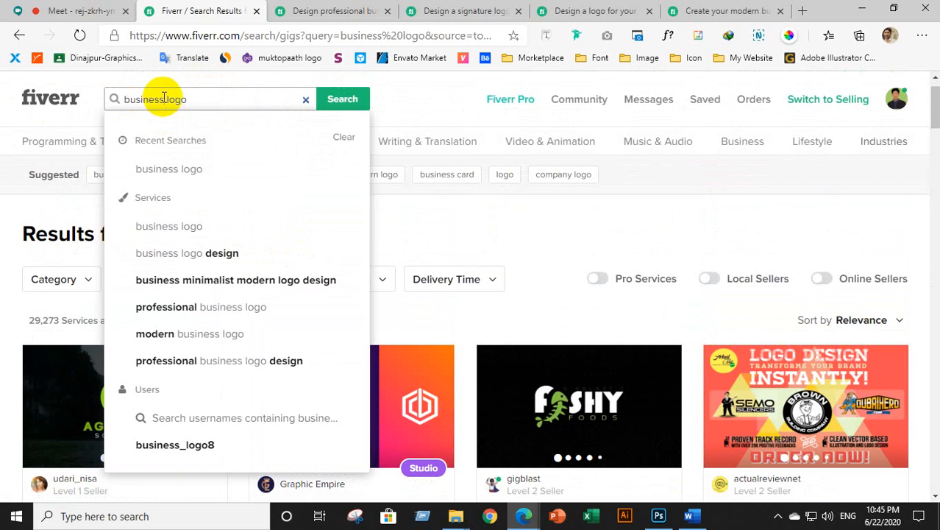
left_click(430, 193)
Open the gig "I will design modern minimalist business logo design" from the search results.
scroll(160, 193, "down", 5)
scroll(160, 193, "up", 2)
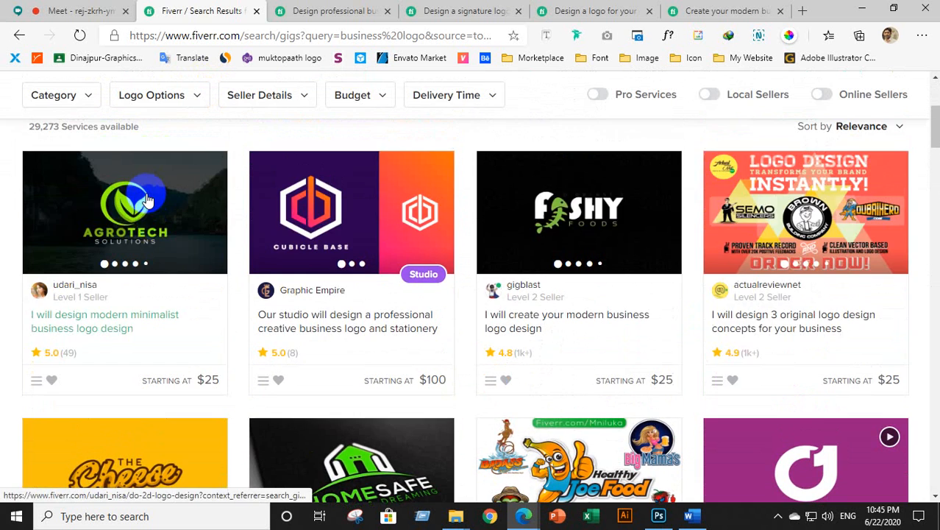
left_click(185, 184)
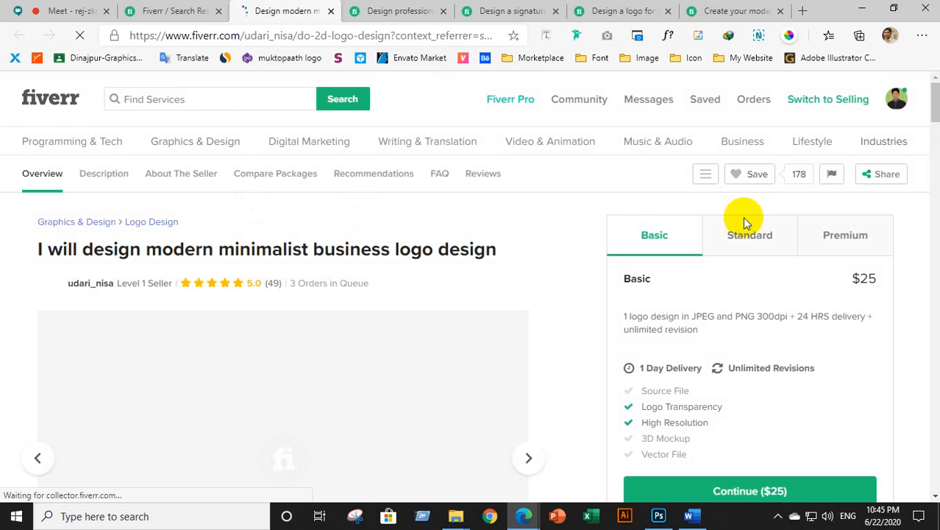
Examine the gig's About This Gig text and buyer reviews, continuing to its Related Tags.
scroll(503, 294, "down", 15)
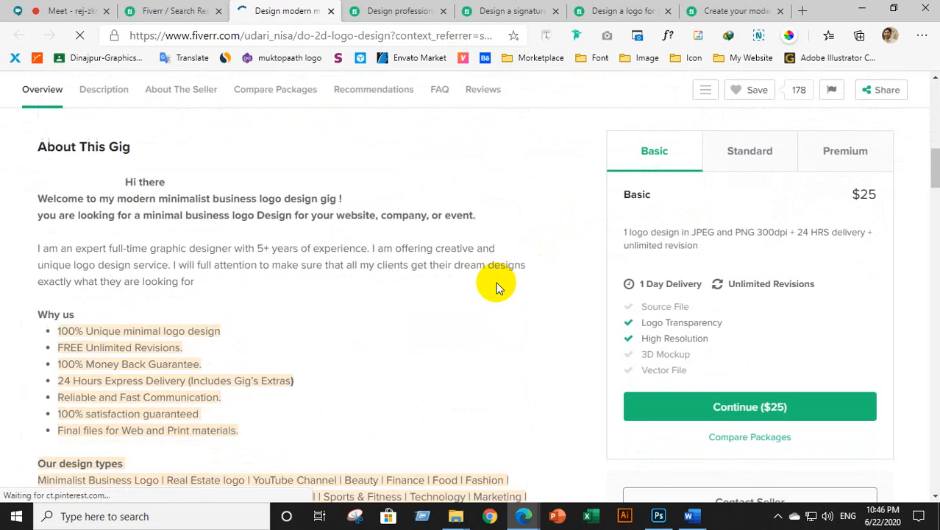
scroll(492, 280, "down", 5)
scroll(474, 278, "down", 15)
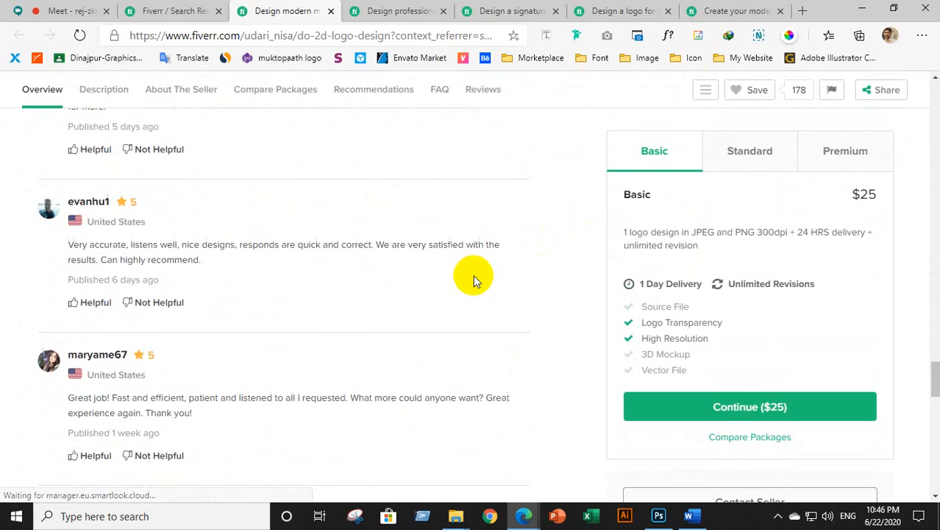
scroll(473, 274, "down", 7)
scroll(309, 275, "up", 1)
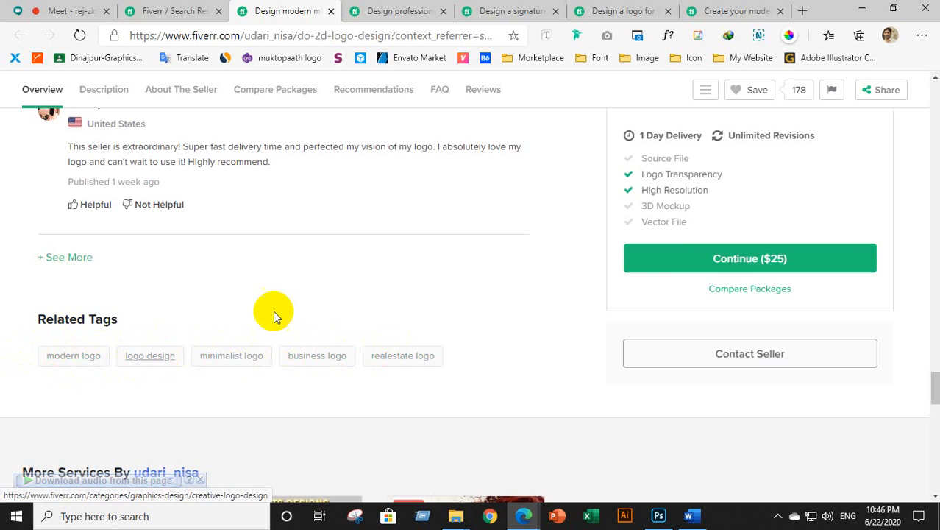
Review the gig's package comparison, image gallery and seller details, and return to the Related Tags to examine them again.
scroll(273, 310, "up", 15)
scroll(263, 253, "up", 15)
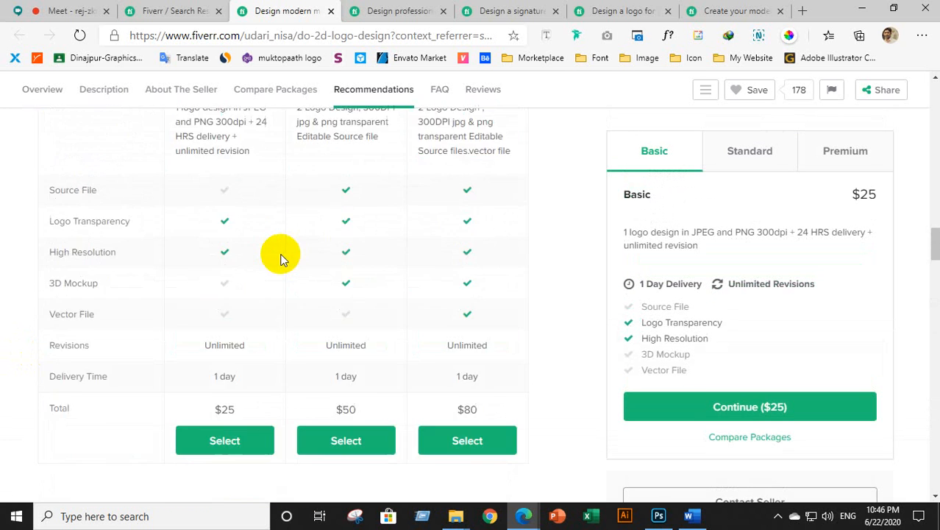
scroll(249, 239, "up", 7)
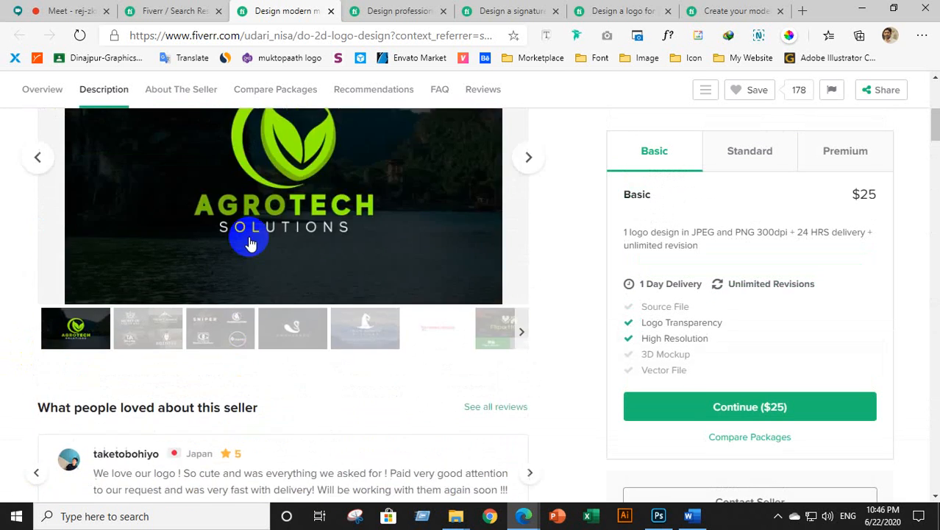
scroll(308, 269, "down", 4)
scroll(350, 270, "down", 15)
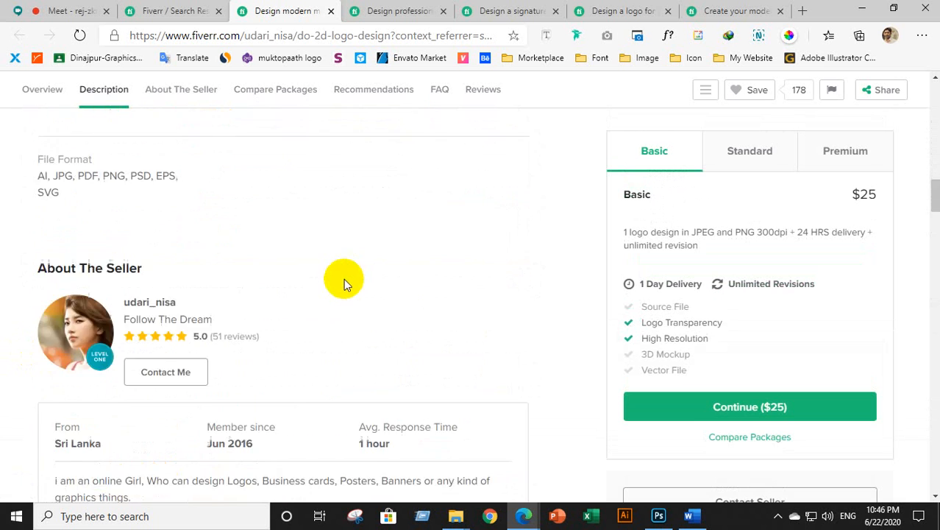
scroll(304, 310, "down", 7)
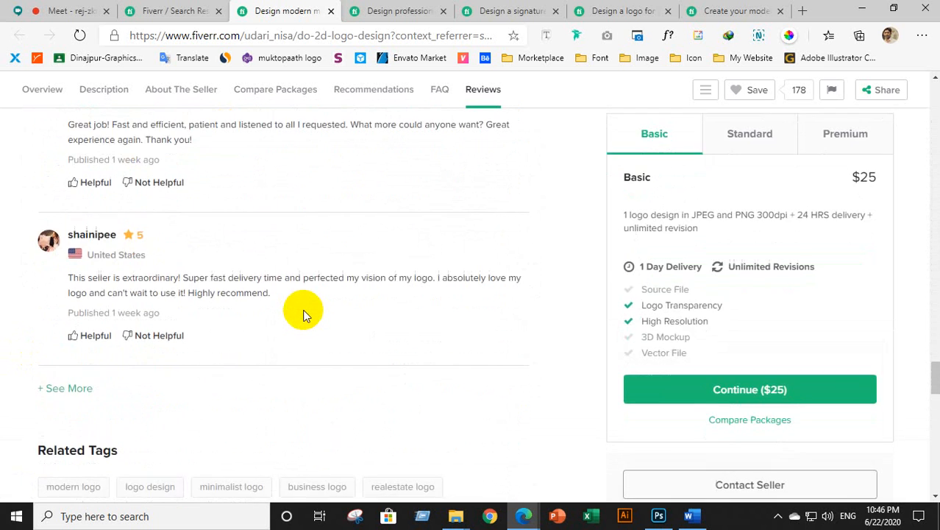
scroll(221, 331, "up", 2)
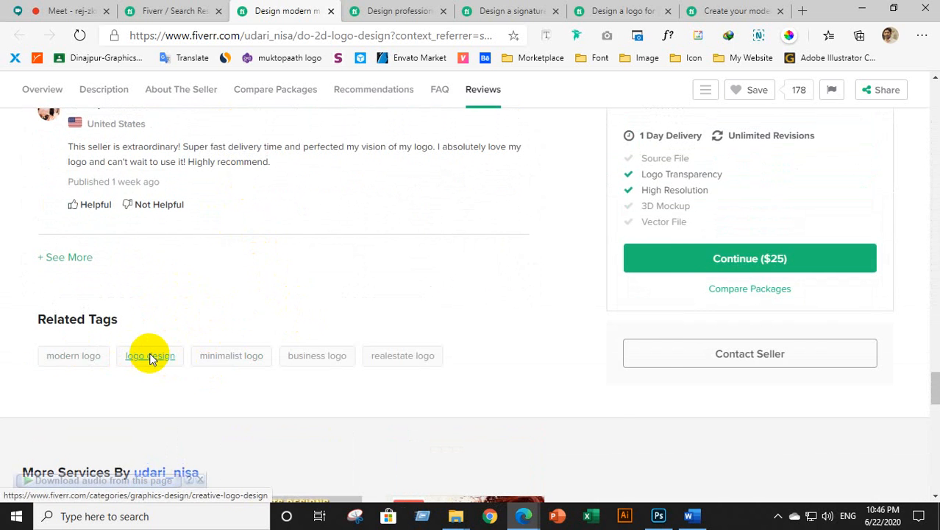
Look back over the seller profile and Compare Packages section up to the gig's title and main image.
scroll(154, 356, "up", 5)
scroll(162, 353, "up", 20)
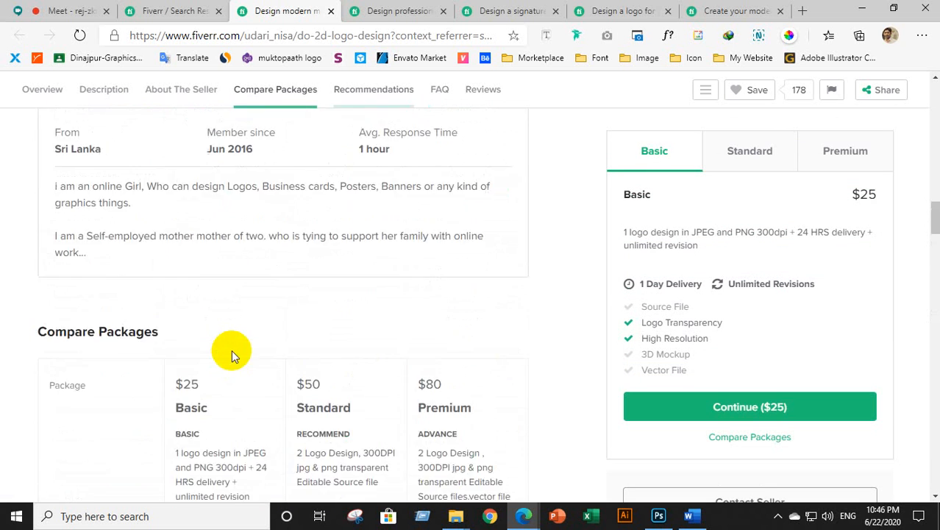
scroll(243, 353, "up", 12)
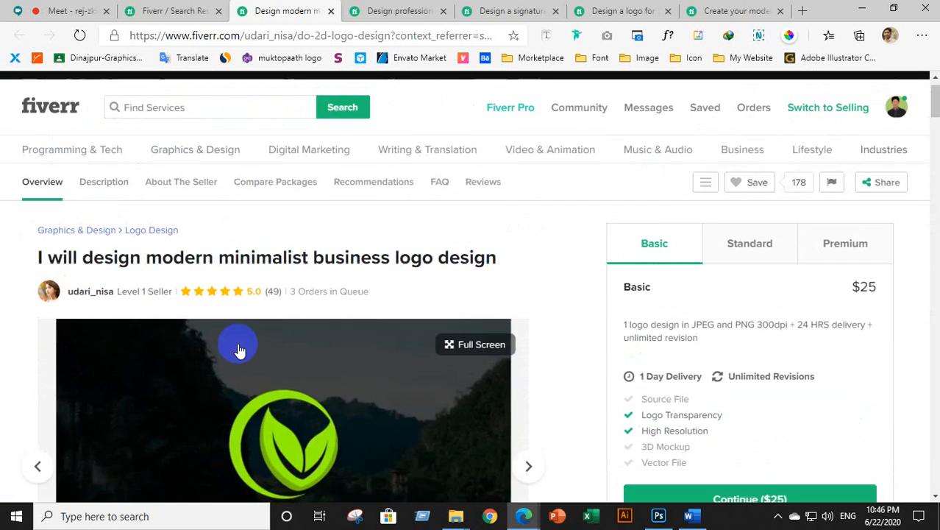
scroll(240, 353, "down", 1)
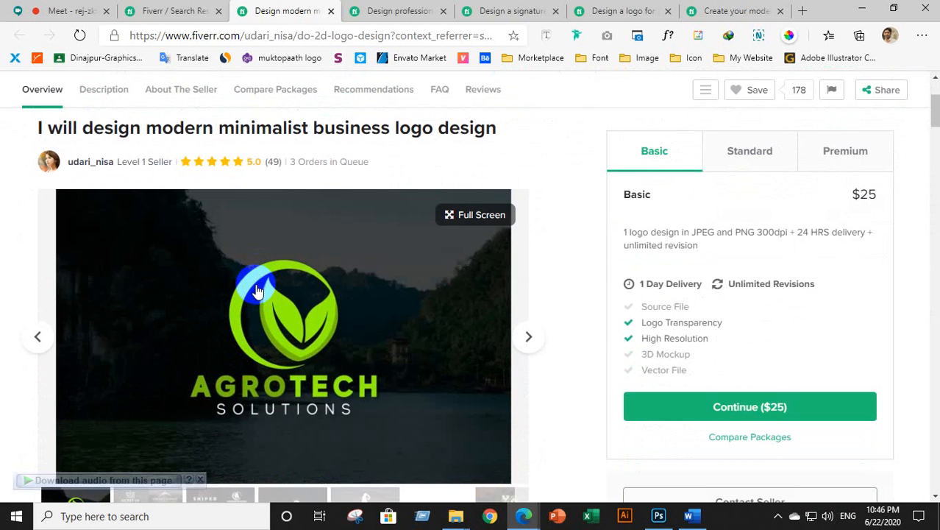
Check the recent searches under the site's search field, and go to the Fiverr home page.
scroll(252, 300, "up", 4)
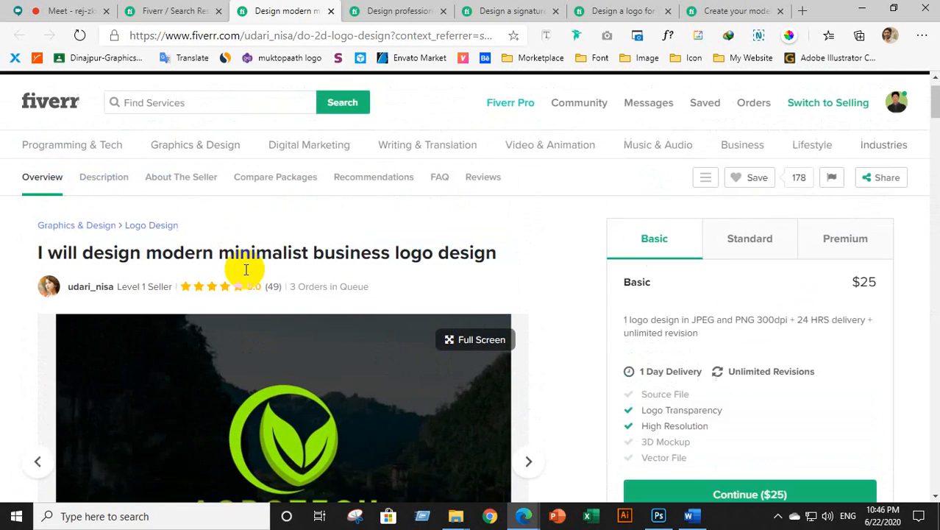
left_click(171, 141)
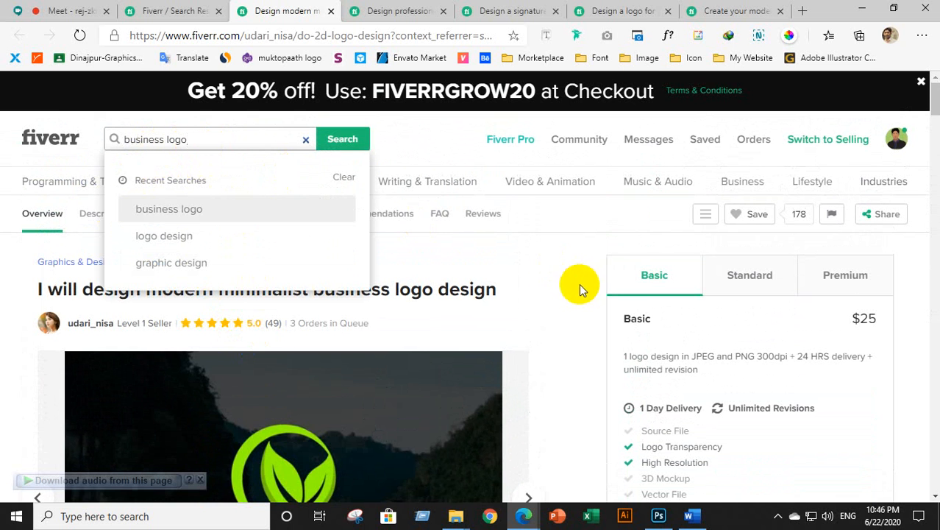
left_click(52, 141)
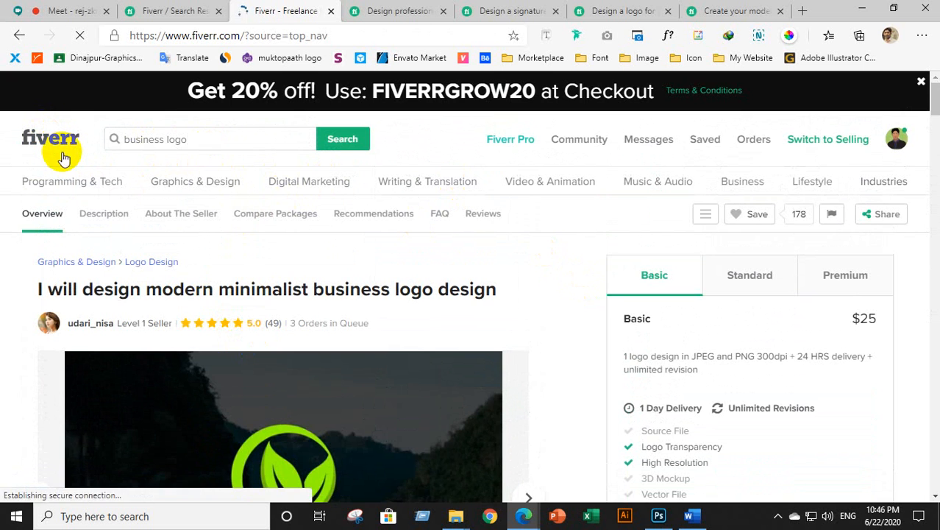
Look over the home page's recommended services, and search for "company logo" using the matching suggestion.
scroll(478, 331, "down", 8)
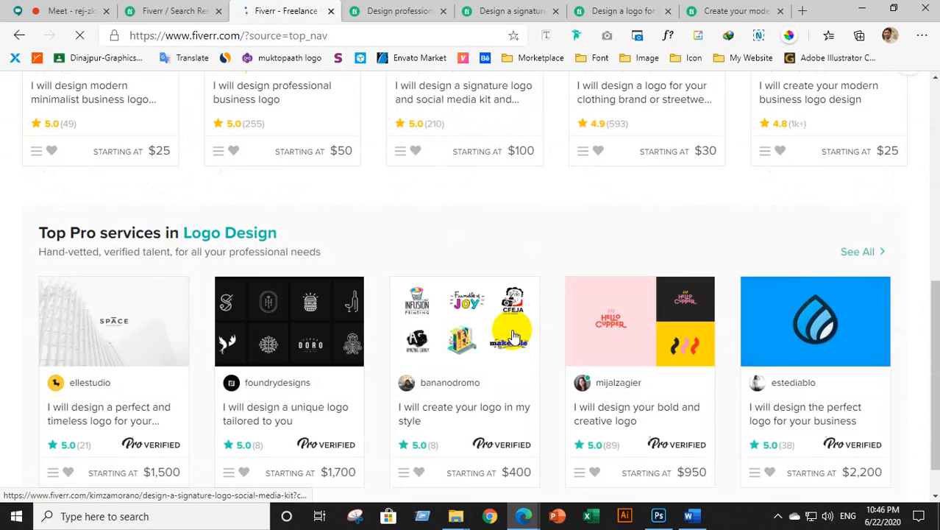
scroll(405, 266, "up", 8)
left_click(150, 99)
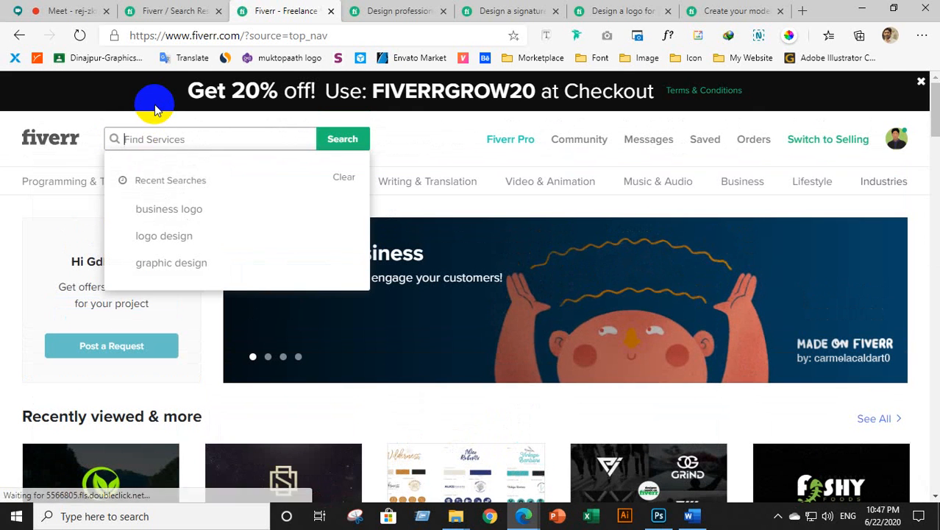
type("company logo")
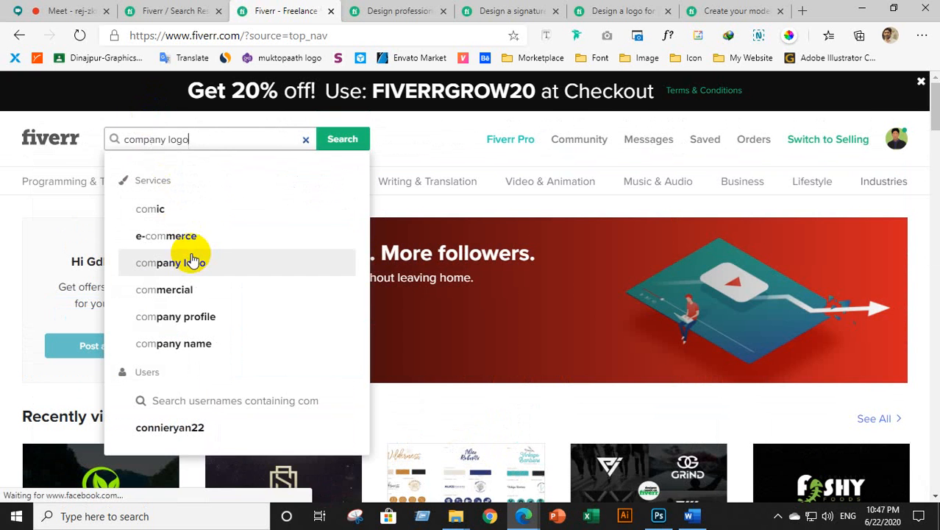
left_click(189, 261)
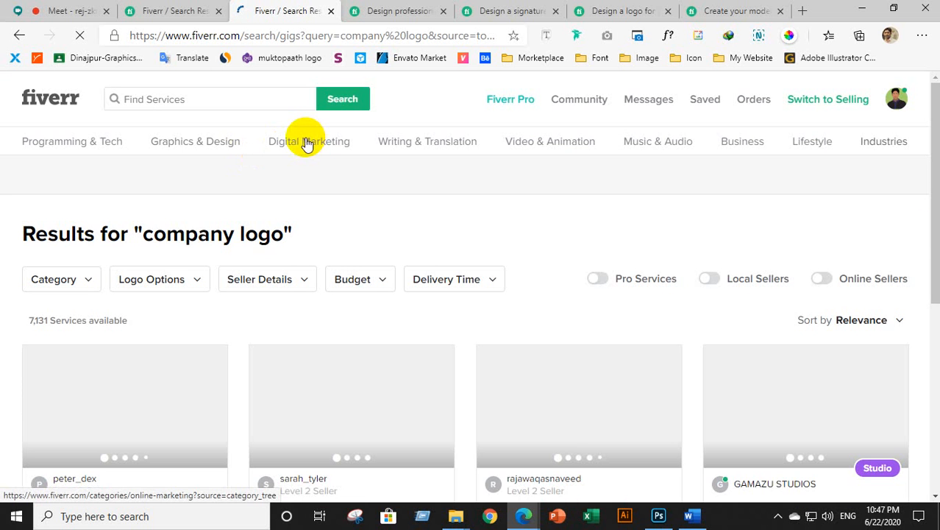
Examine the company logo results, their gig titles and prices, and the suggested related keywords.
scroll(375, 184, "down", 5)
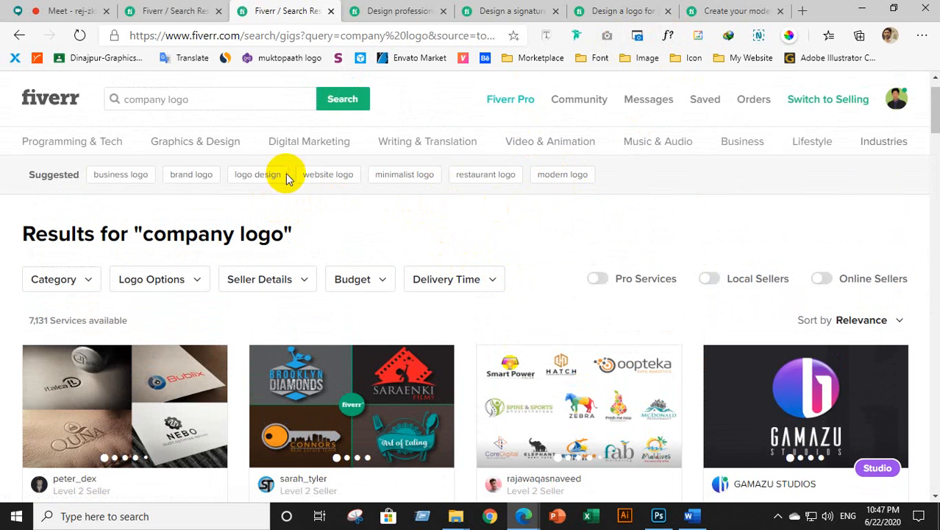
scroll(406, 195, "down", 2)
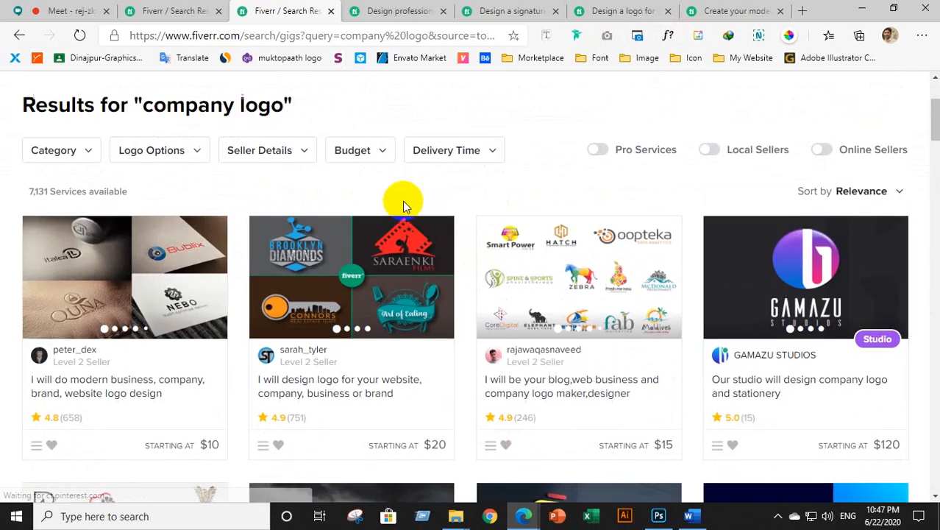
scroll(406, 199, "up", 2)
scroll(478, 227, "down", 6)
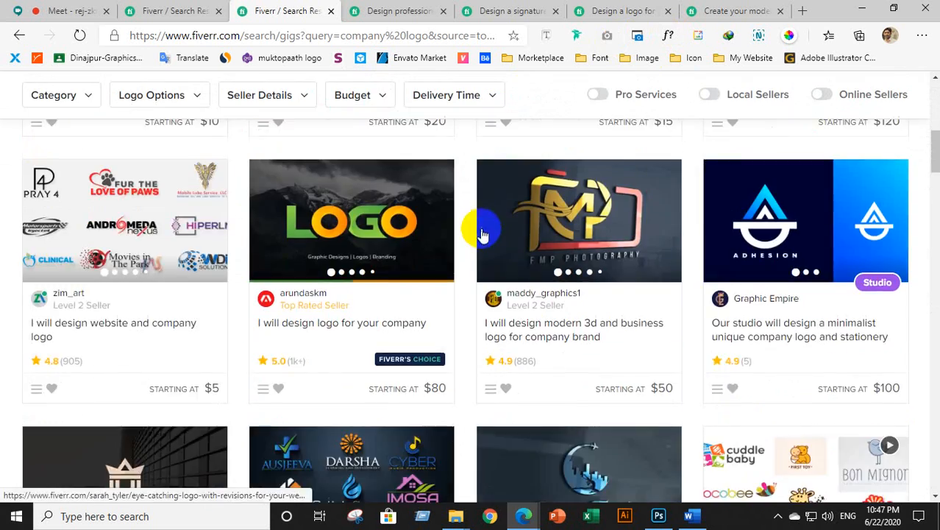
scroll(456, 276, "down", 7)
scroll(454, 273, "up", 10)
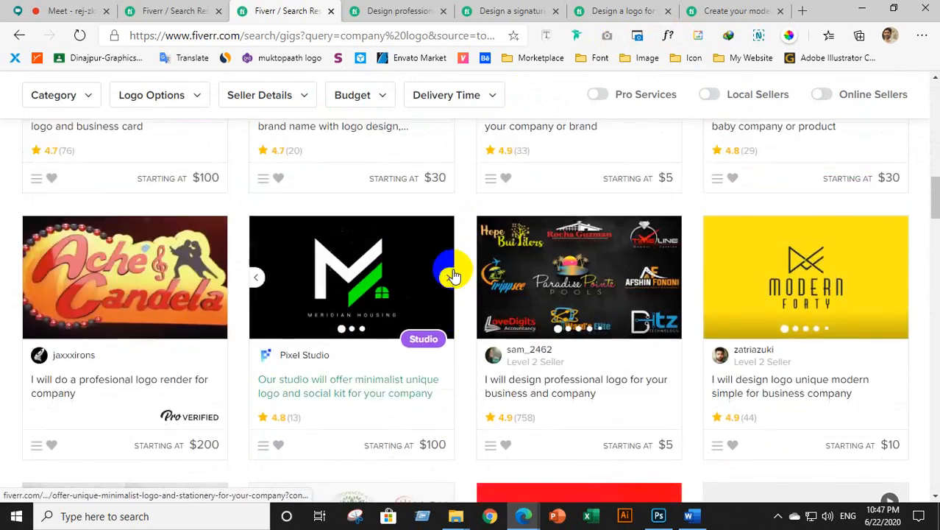
scroll(453, 271, "up", 4)
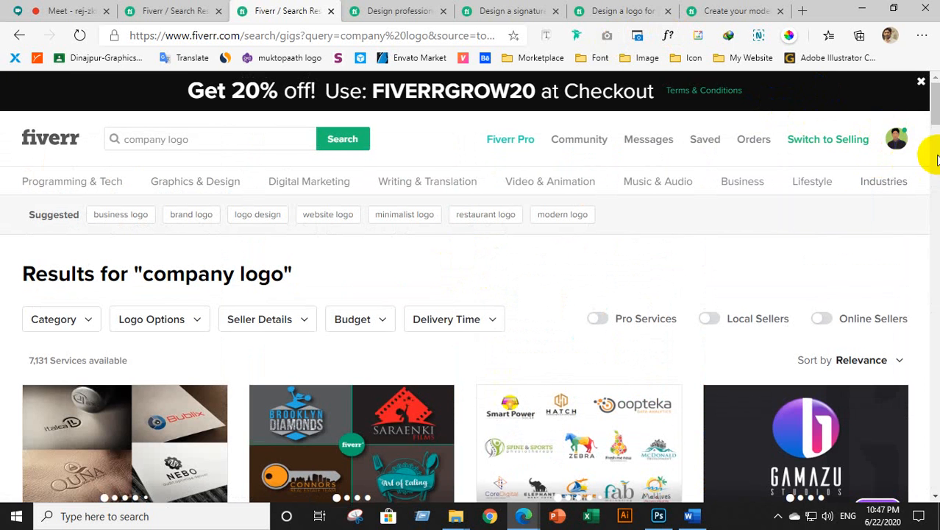
Open the account's own seller profile page.
left_click(899, 141)
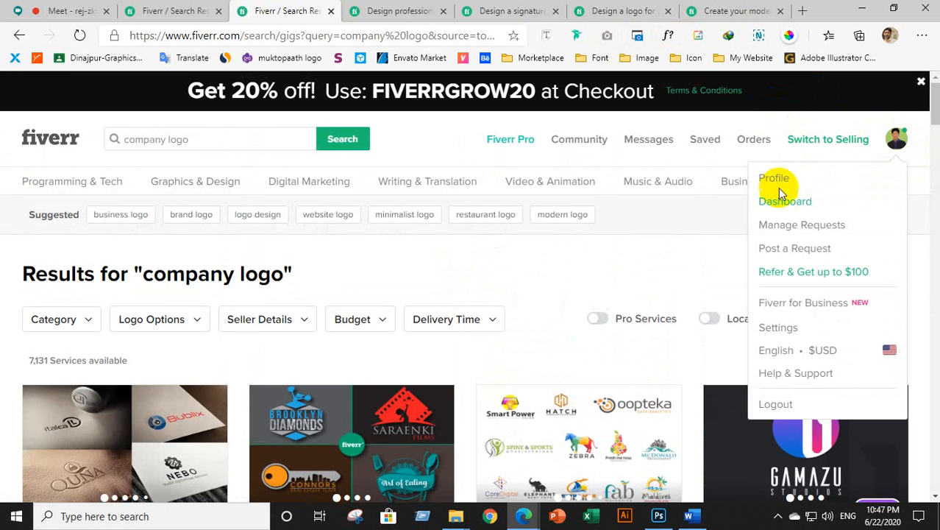
left_click(896, 145)
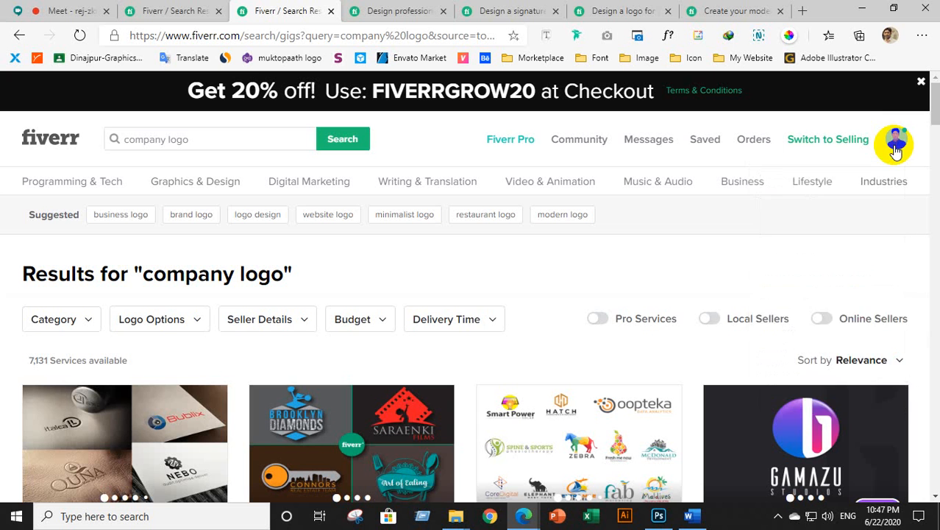
left_click(898, 142)
left_click(781, 181)
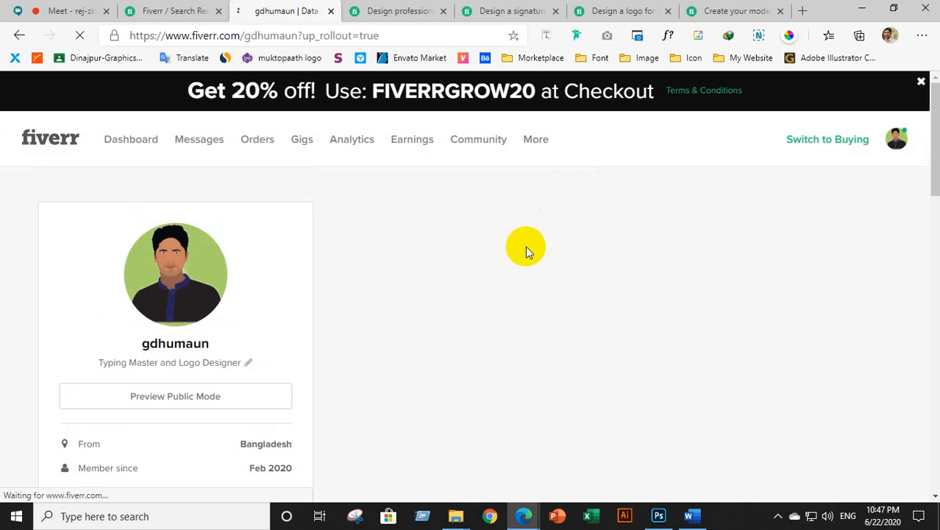
Review the seller profile page, including the profile details, the active gigs and the option to create a new gig.
scroll(498, 313, "down", 1)
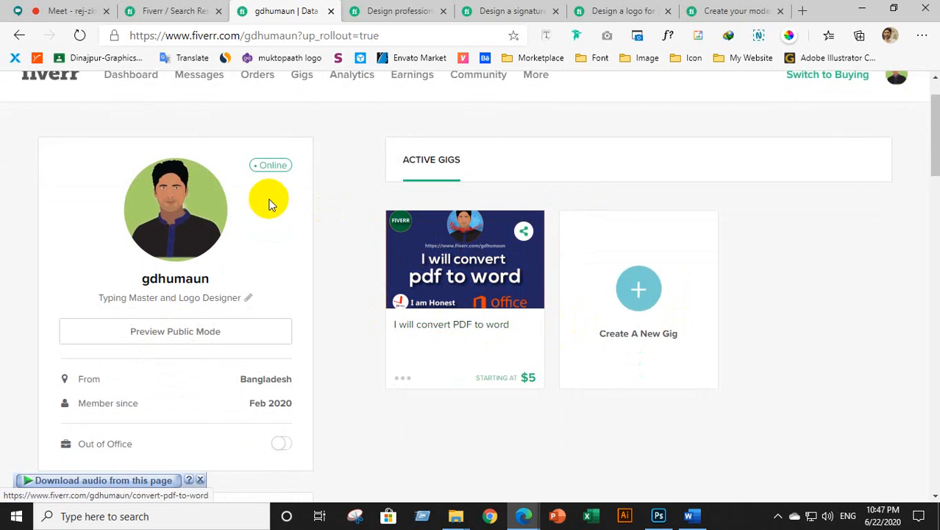
scroll(421, 226, "down", 1)
scroll(422, 226, "up", 2)
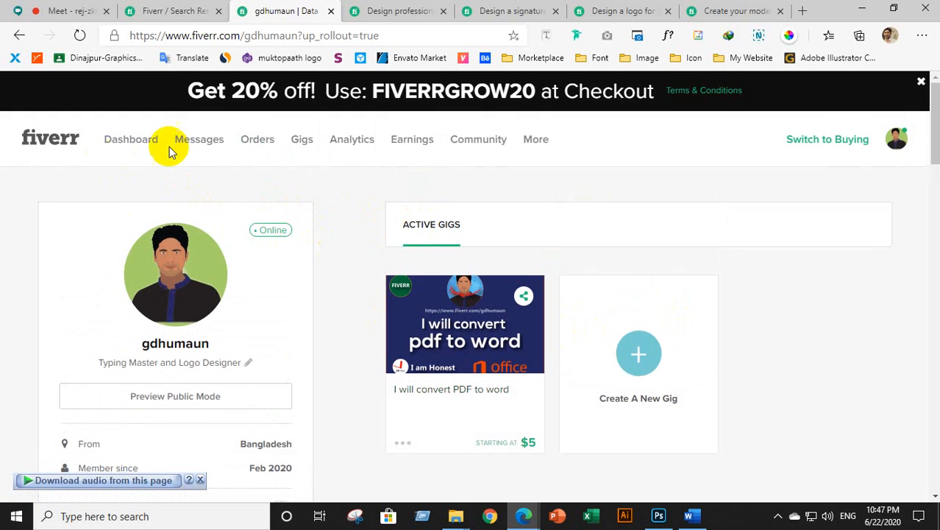
scroll(550, 248, "down", 2)
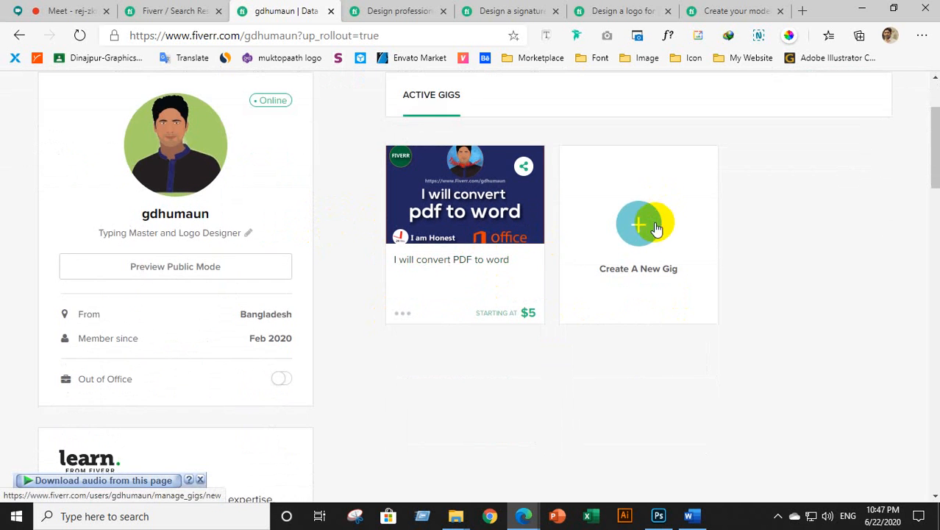
scroll(636, 220, "down", 2)
scroll(603, 330, "up", 4)
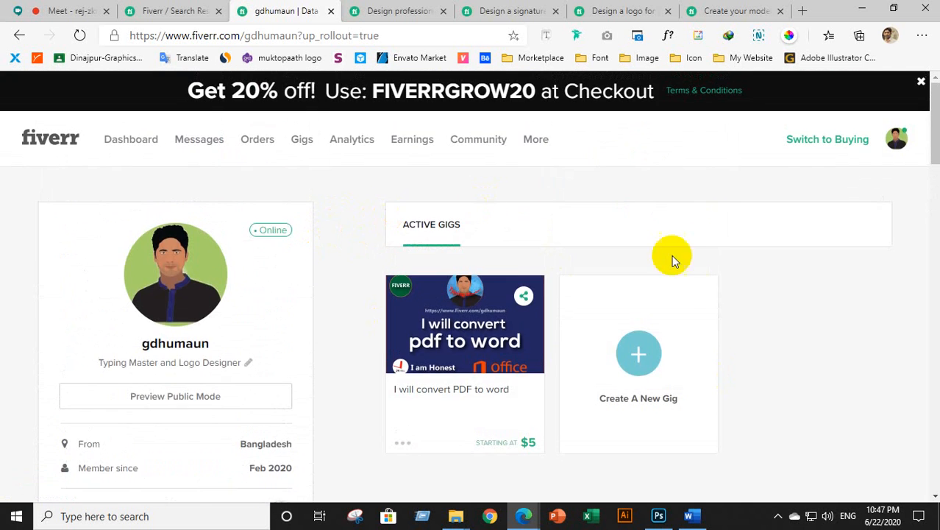
scroll(764, 349, "down", 2)
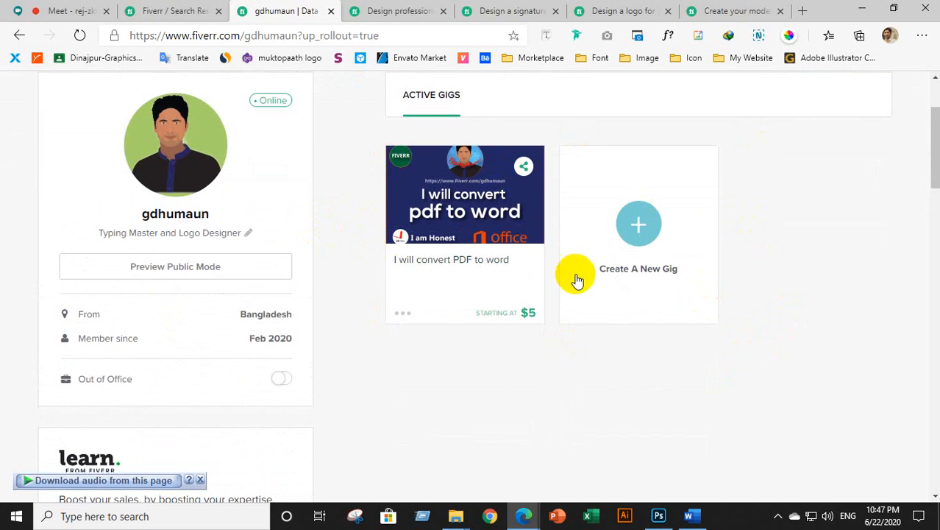
scroll(685, 345, "down", 3)
scroll(809, 359, "up", 2)
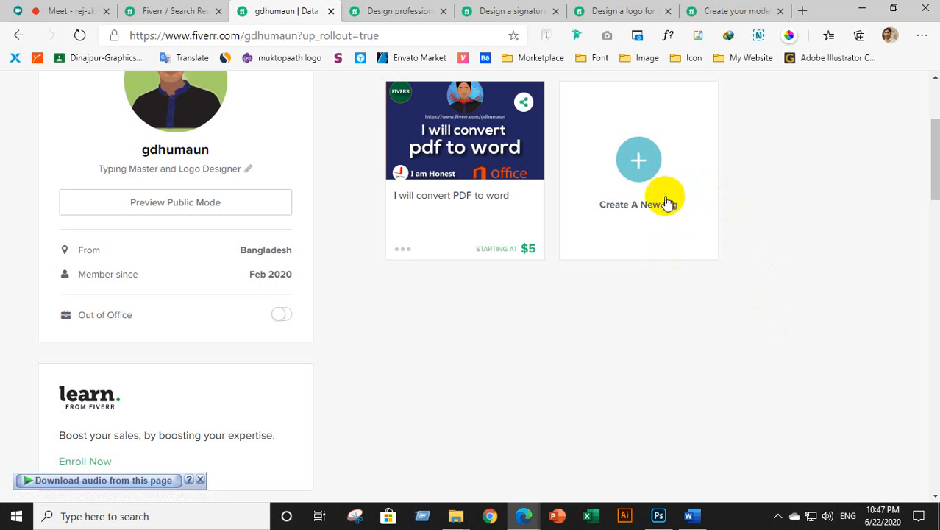
Start a new gig, look over its title, category and search tag fields, and place the cursor in the gig title.
left_click(638, 162)
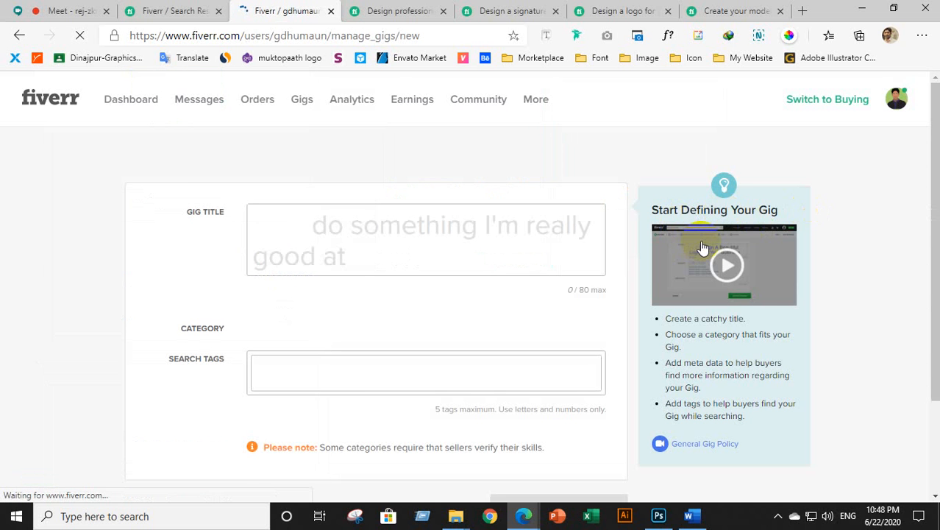
left_click(306, 296)
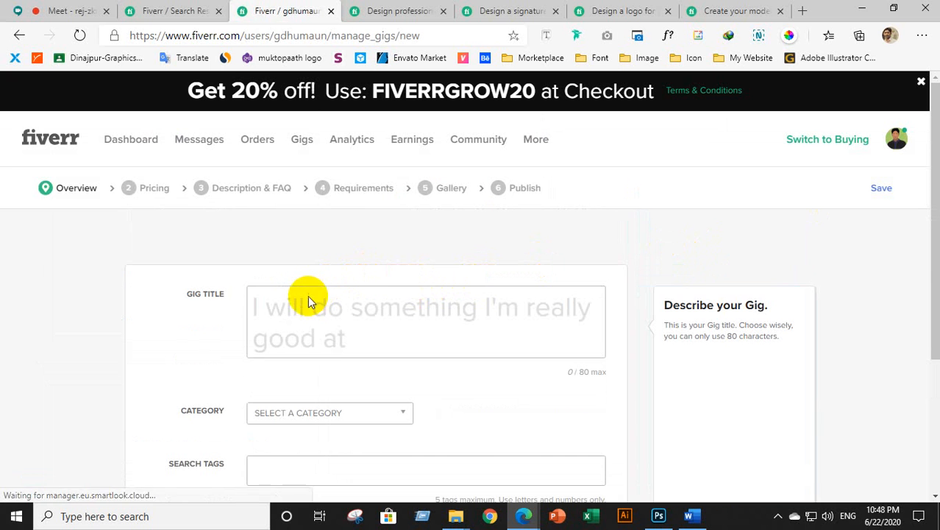
left_click(259, 300)
scroll(274, 304, "down", 5)
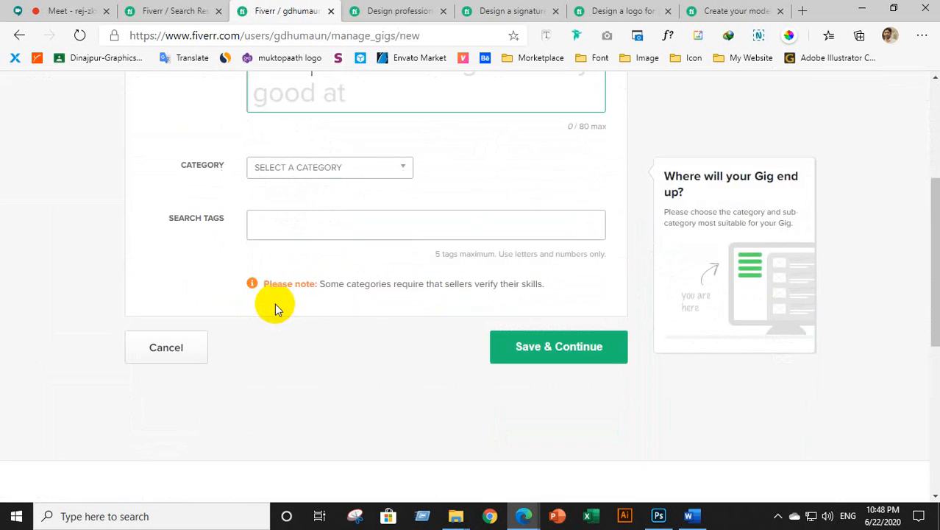
scroll(275, 303, "up", 2)
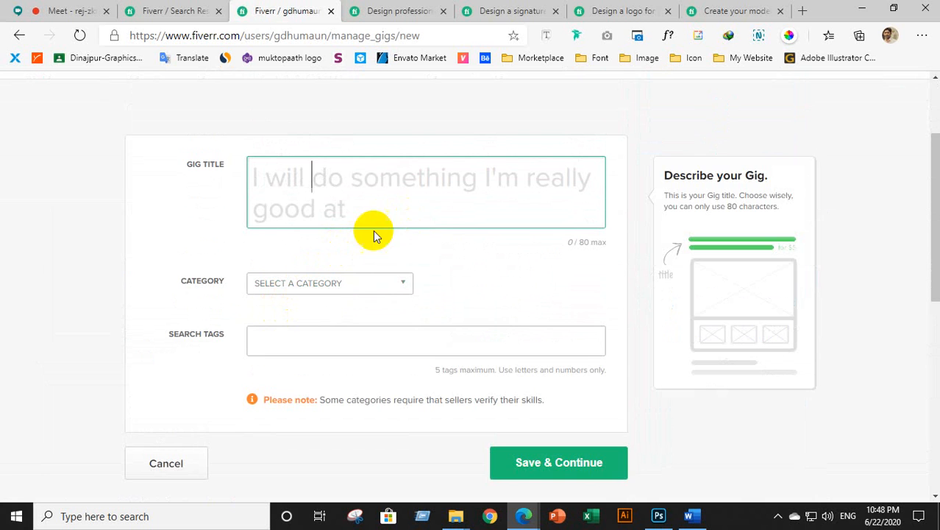
scroll(312, 210, "up", 2)
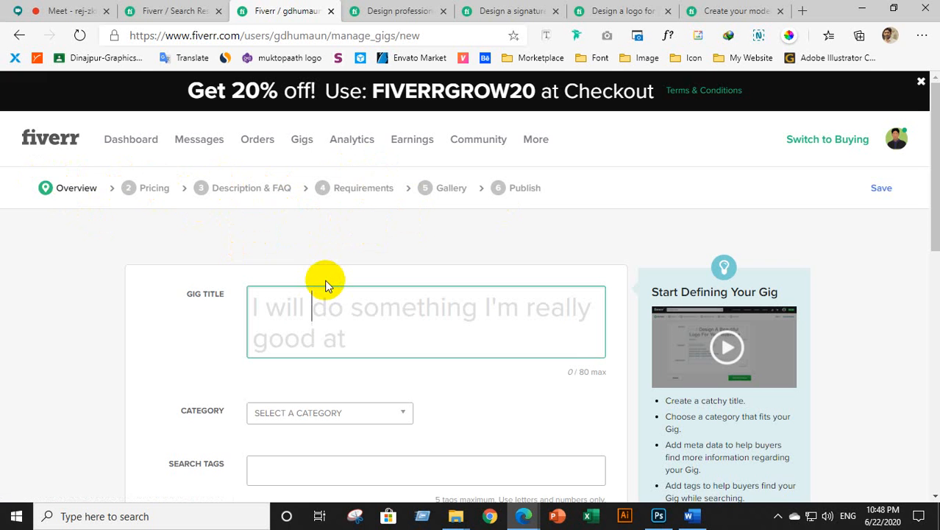
left_click(324, 326)
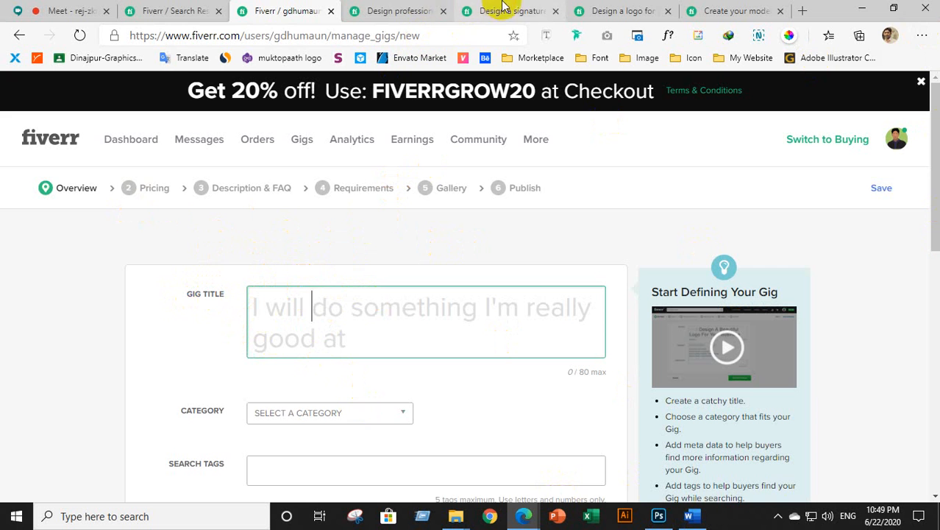
Switch to the open professional business logo gig and highlight its full title to examine the wording.
left_click(406, 6)
scroll(305, 224, "up", 4)
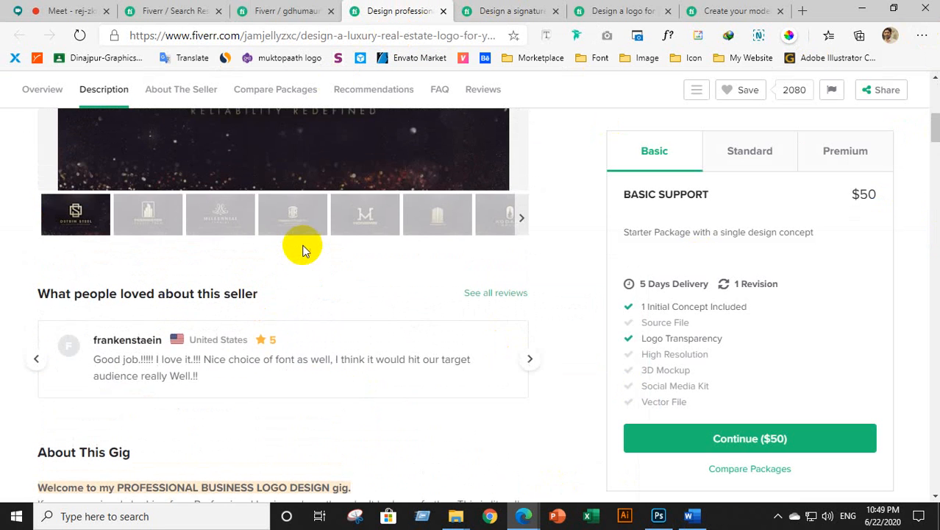
scroll(300, 259, "up", 5)
left_click_drag(25, 224, 389, 224)
left_click(389, 224)
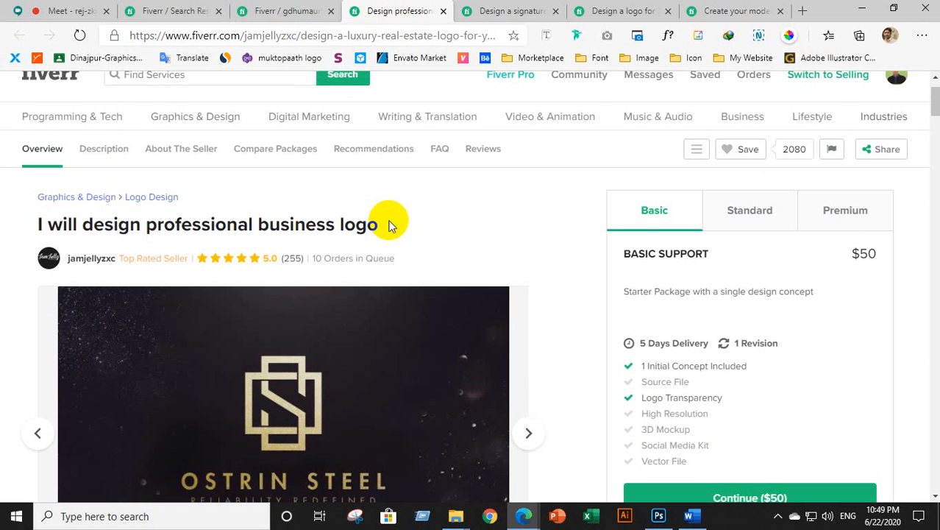
left_click_drag(40, 223, 353, 221)
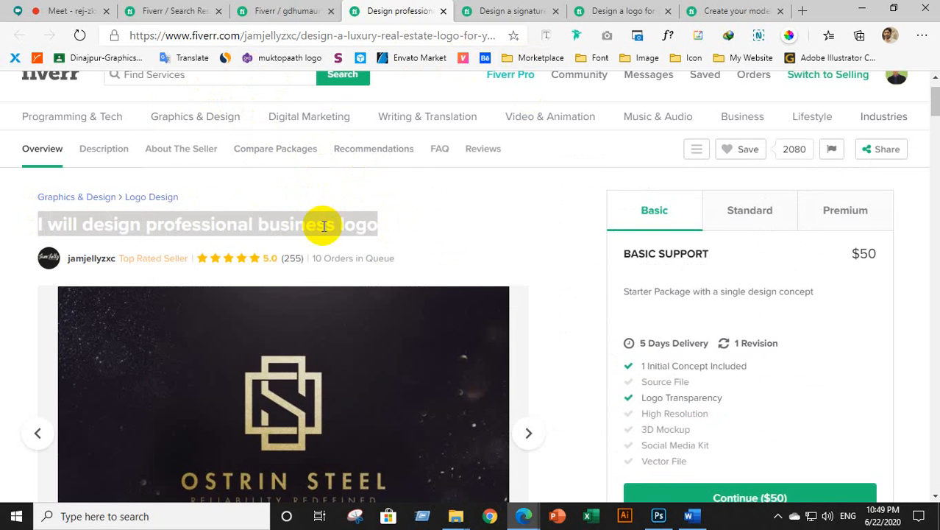
left_click(327, 225)
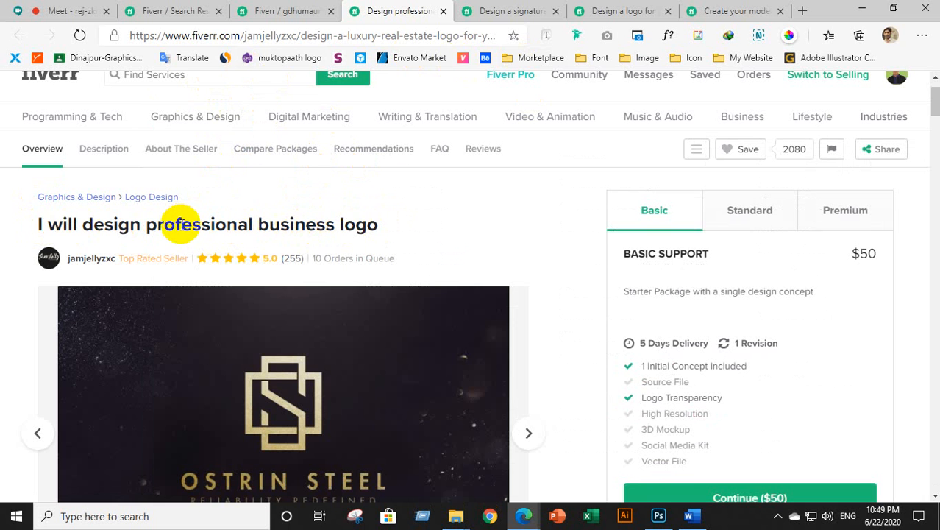
left_click_drag(17, 225, 376, 228)
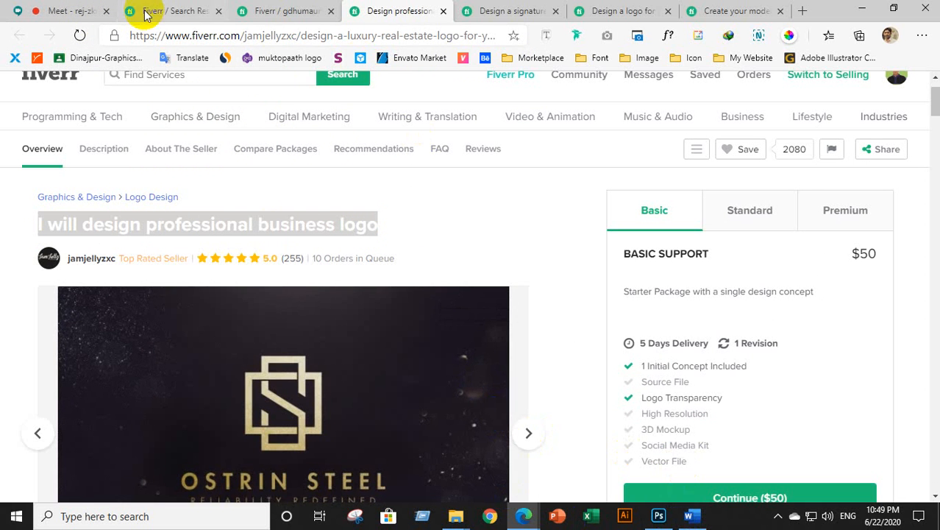
Check the business logo search results and the modern business logo design gig, and return to the new gig's title field.
left_click(168, 11)
scroll(429, 162, "up", 3)
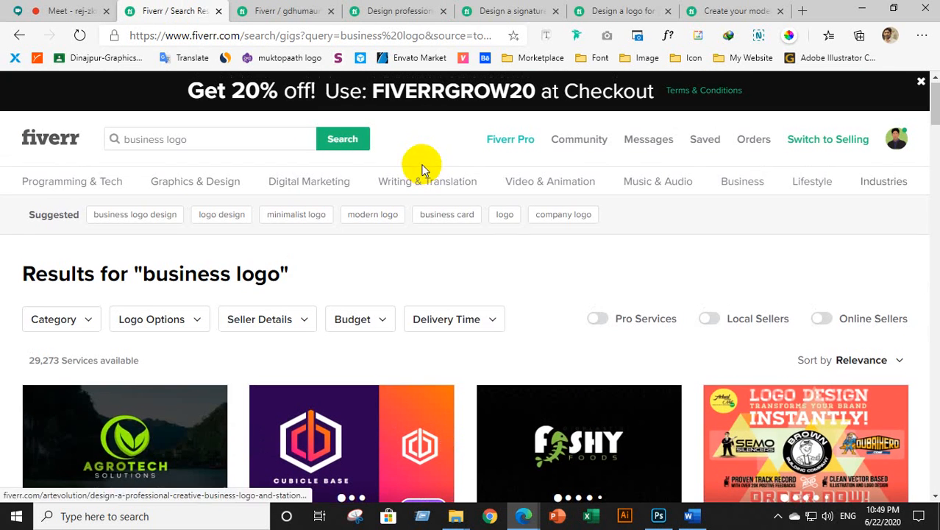
left_click(724, 11)
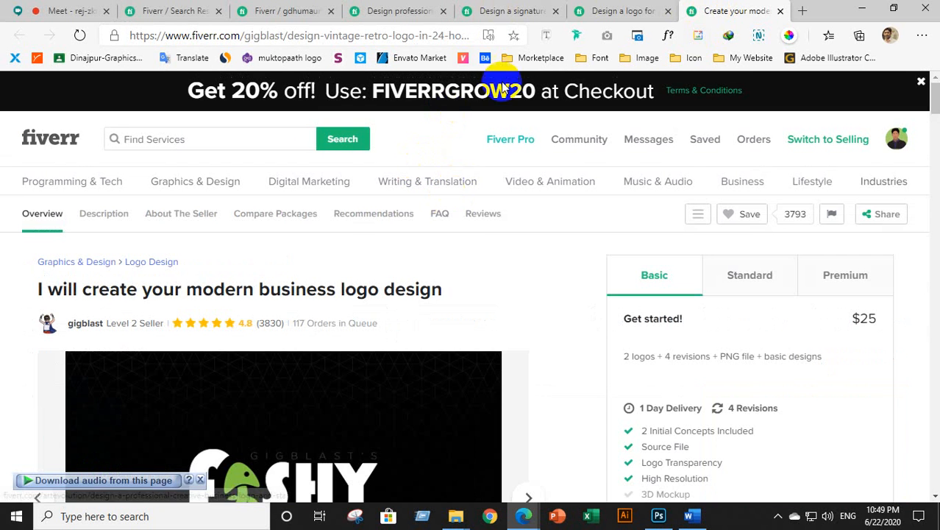
left_click(392, 11)
left_click(272, 11)
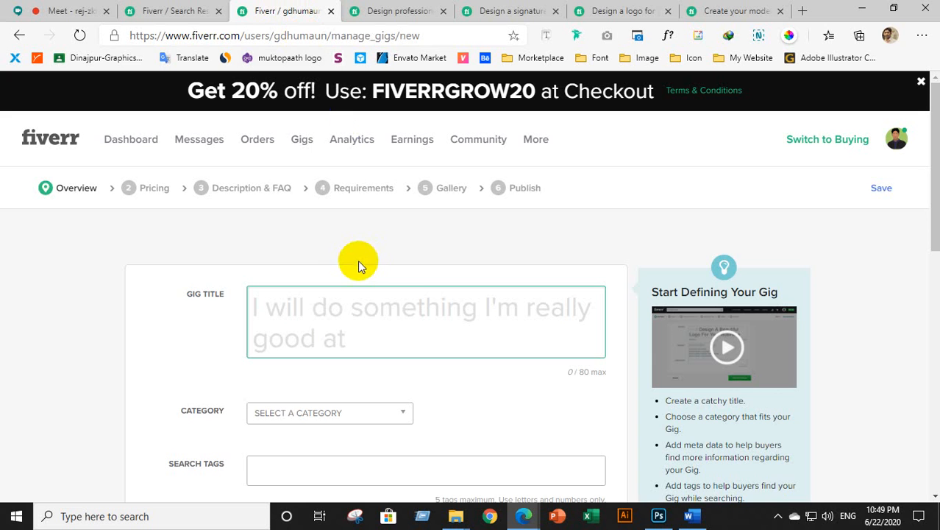
left_click(314, 304)
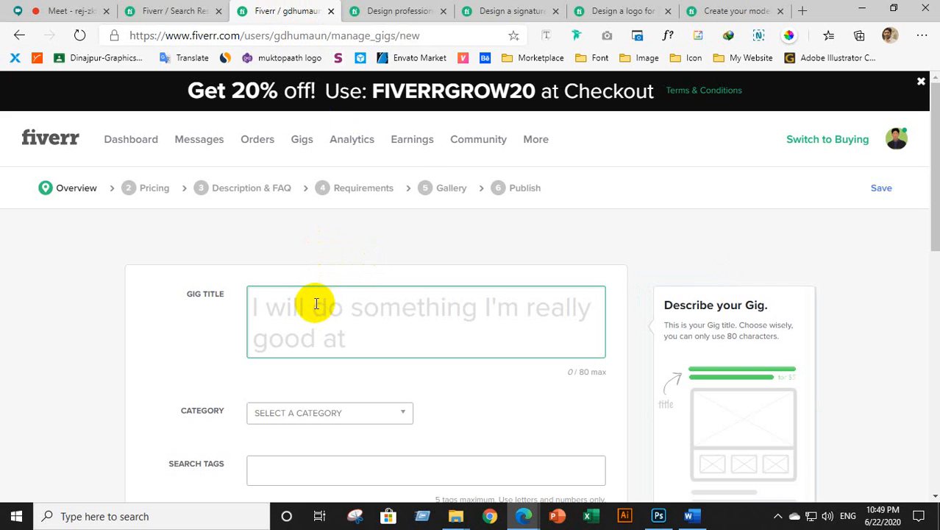
Switch to the Fiverr Gig document in Word and select the title text "design a logo for your unique logo or streetwear line".
left_click(690, 515)
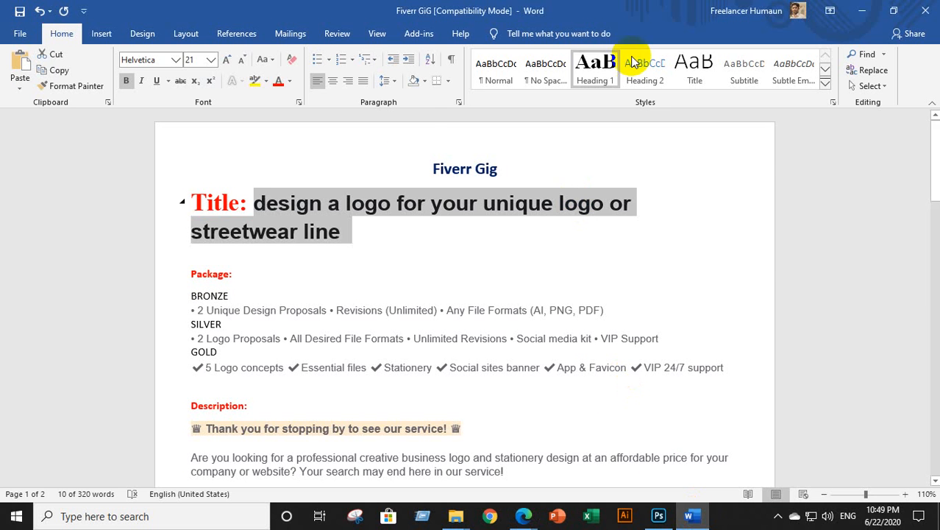
left_click(289, 201)
mouse_move(339, 220)
left_mouse_down()
mouse_move(380, 230)
mouse_move(341, 230)
left_mouse_up()
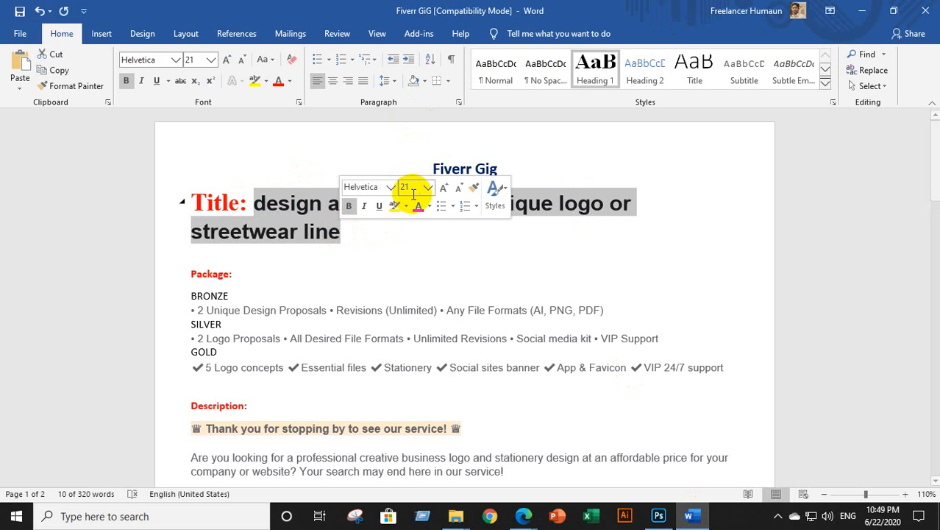
Copy the selected title from the Word document and paste it into the new Fiverr gig's title field in the browser.
right_click(296, 203)
left_click(329, 228)
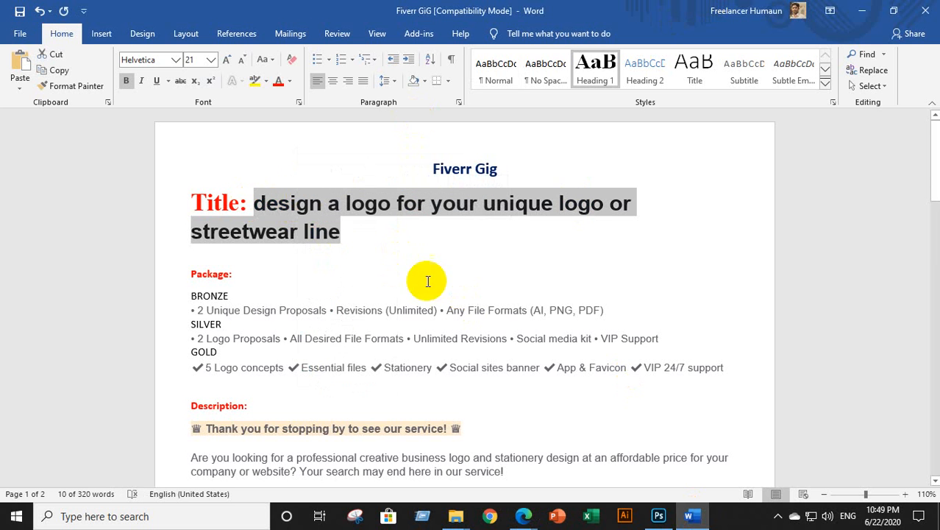
left_click(216, 208)
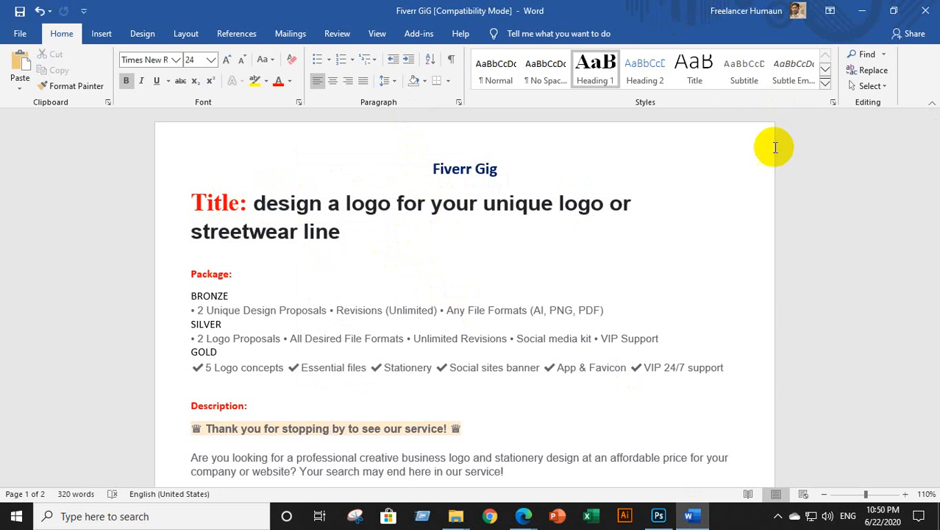
mouse_move(521, 518)
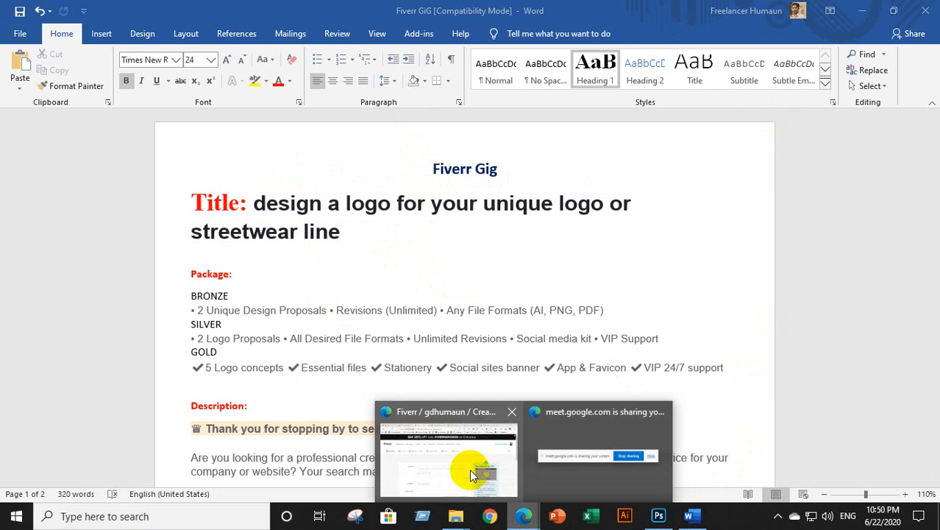
left_click(469, 469)
left_click(287, 307)
right_click(310, 302)
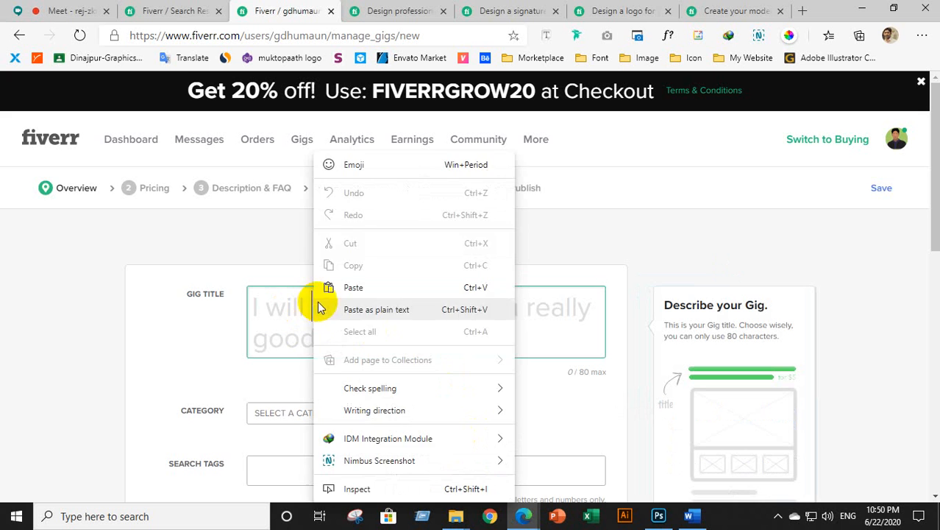
left_click(366, 284)
Review the full wording of the pasted gig title and check its length against the 80-character limit.
scroll(420, 315, "up", 2)
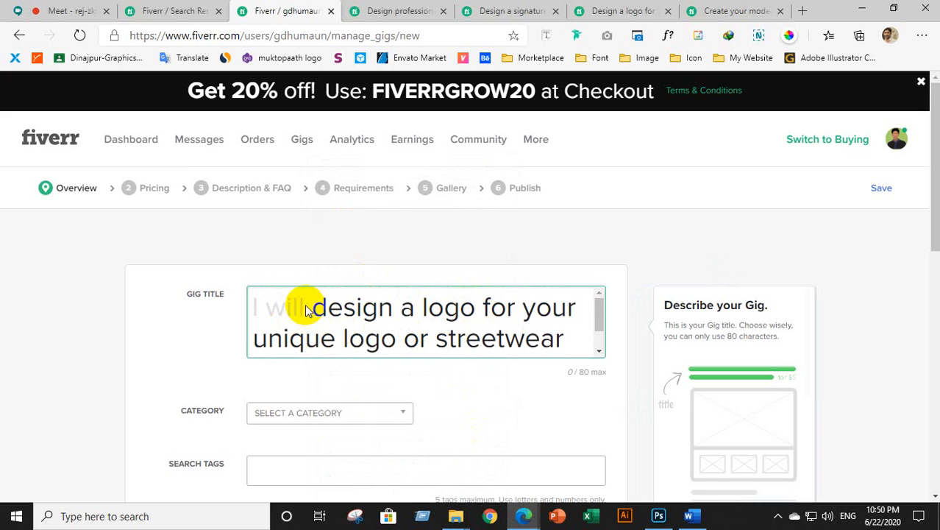
scroll(329, 307, "down", 2)
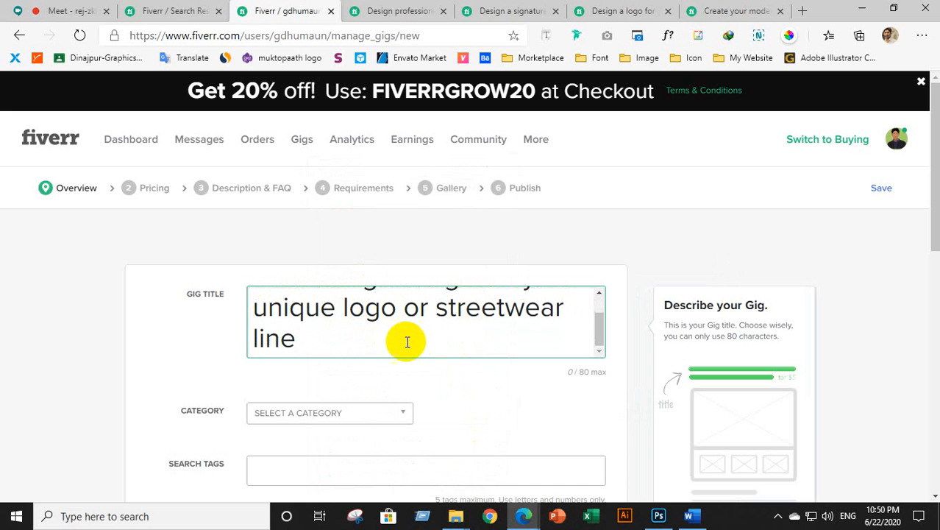
left_click(585, 370)
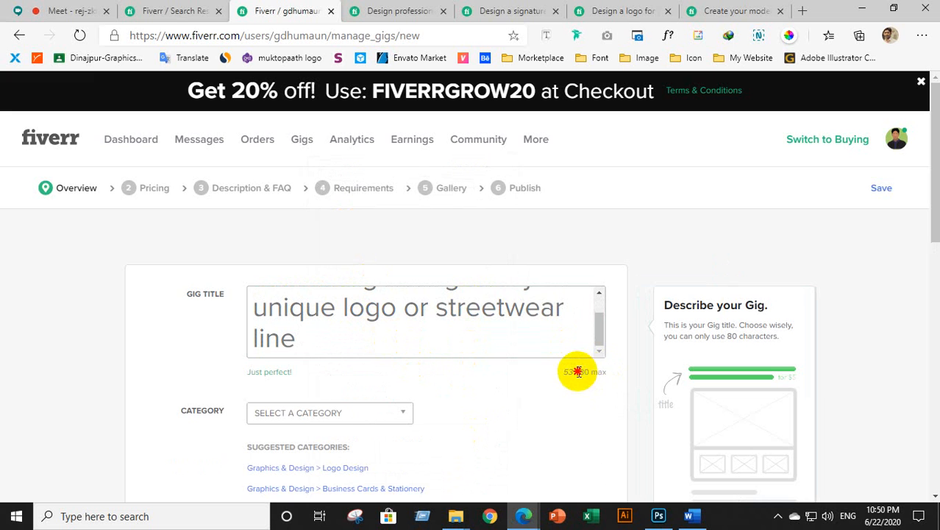
left_click_drag(579, 371, 590, 371)
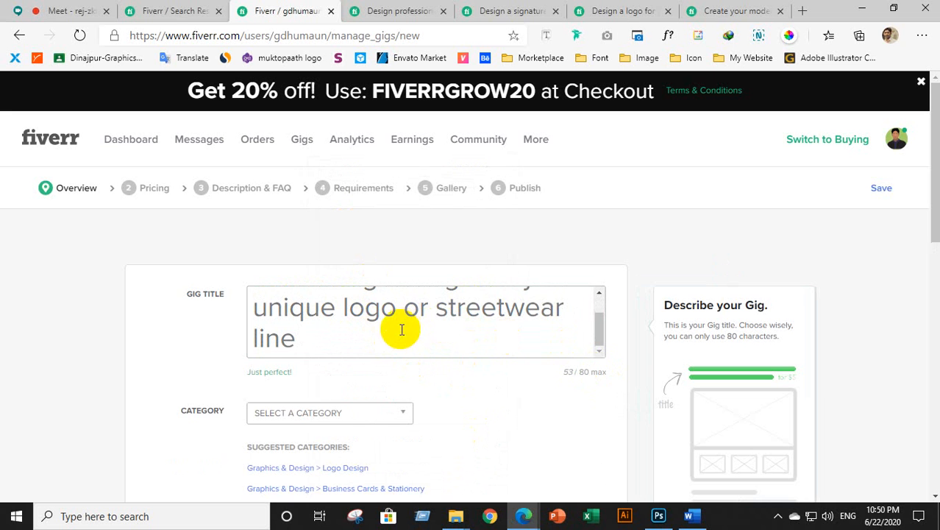
scroll(399, 325, "up", 1)
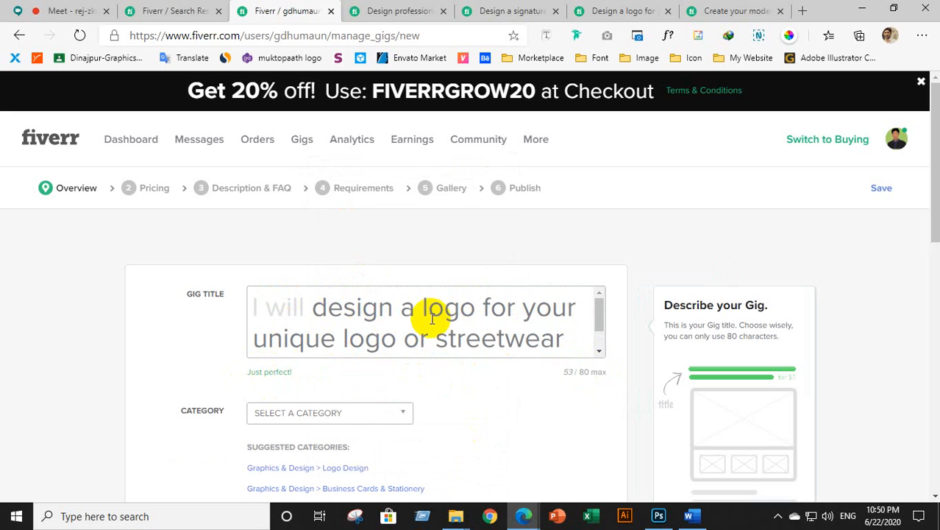
scroll(430, 318, "down", 2)
scroll(430, 320, "up", 2)
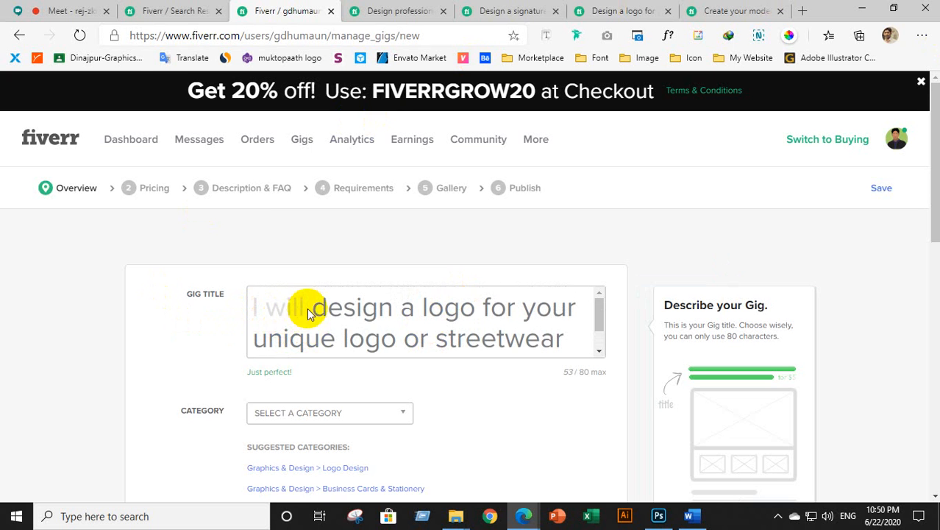
left_click_drag(307, 314, 492, 328)
left_click(415, 322)
scroll(325, 308, "down", 1)
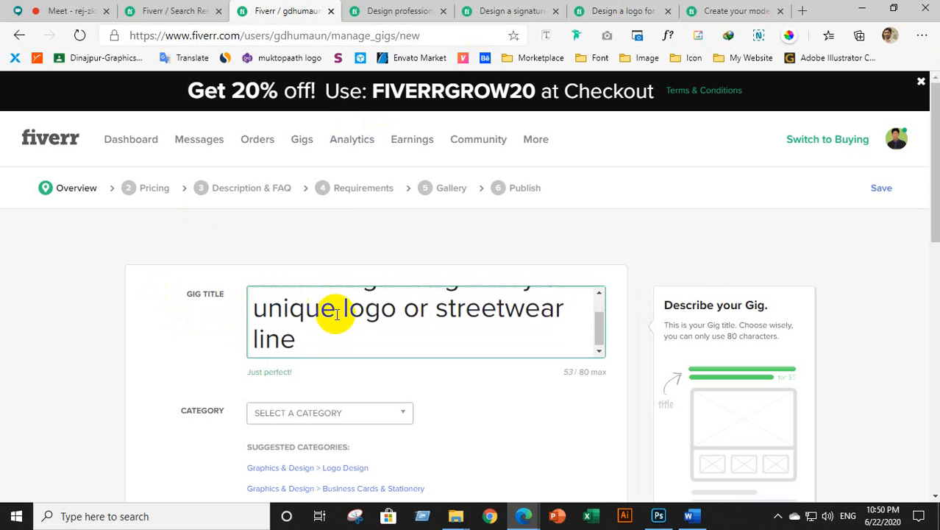
scroll(336, 315, "up", 1)
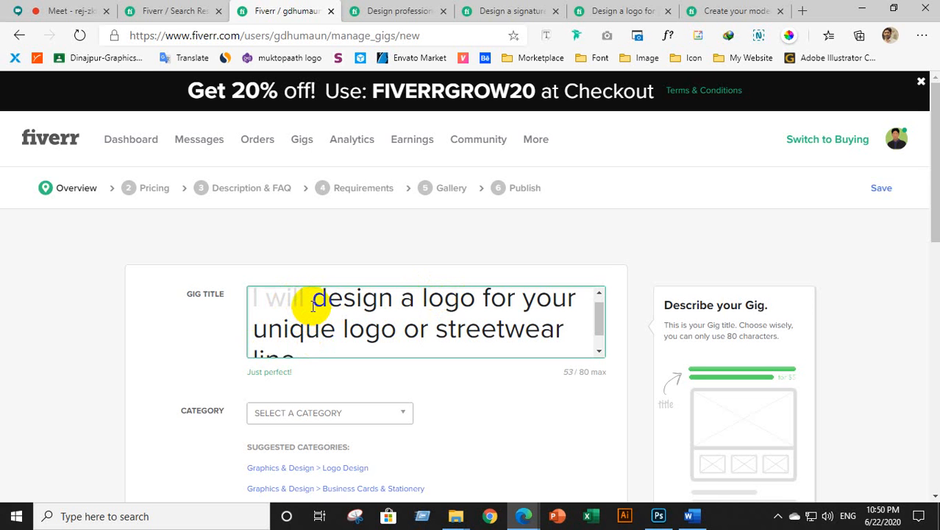
left_click_drag(312, 298, 349, 348)
left_click(323, 332)
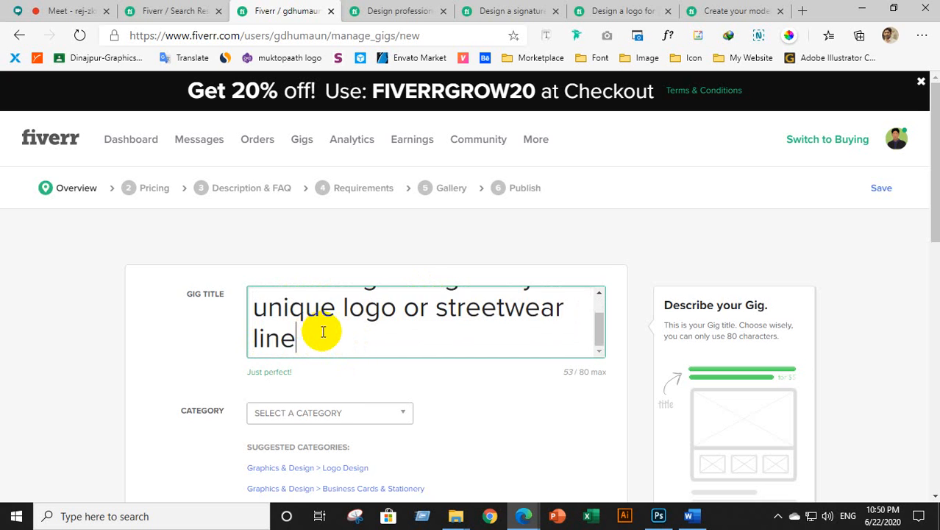
scroll(323, 332, "up", 1)
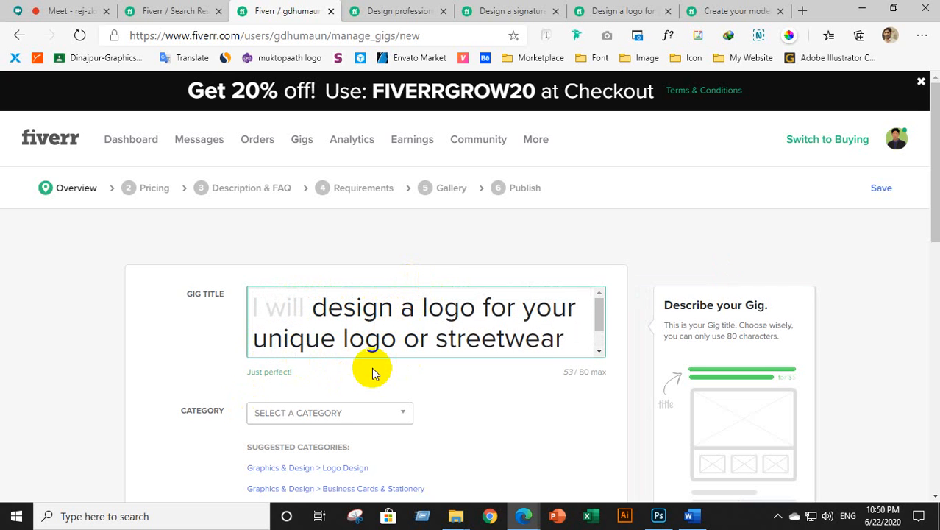
scroll(335, 352, "down", 1)
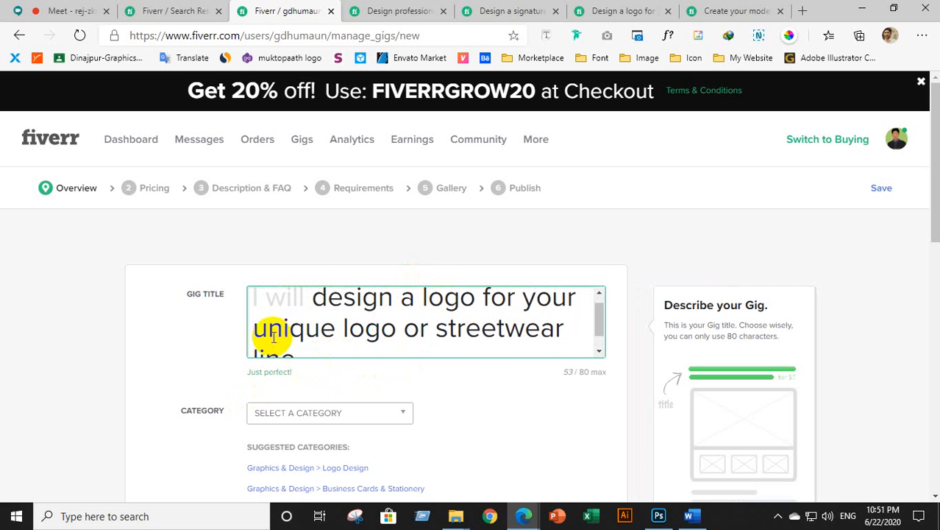
Set the gig's category to Graphics & Design and its subcategory to Logo Design.
scroll(319, 357, "down", 2)
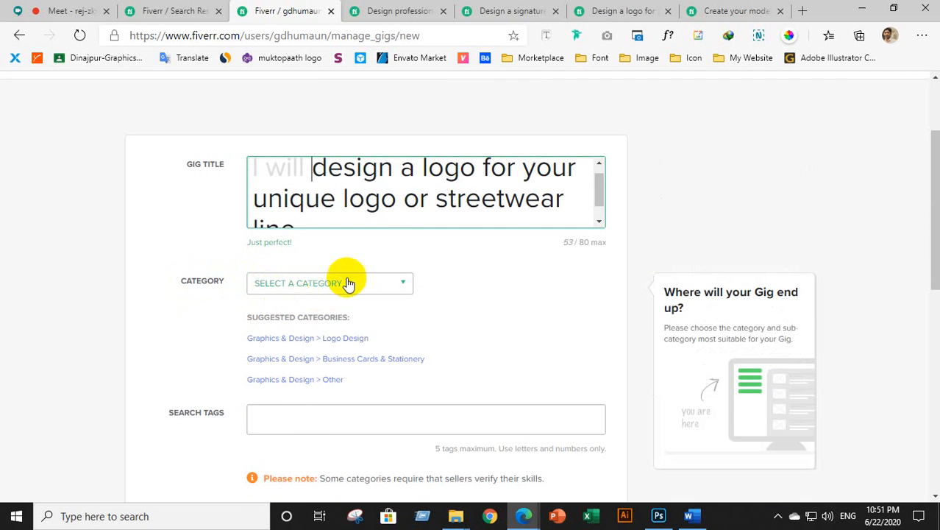
left_click(348, 283)
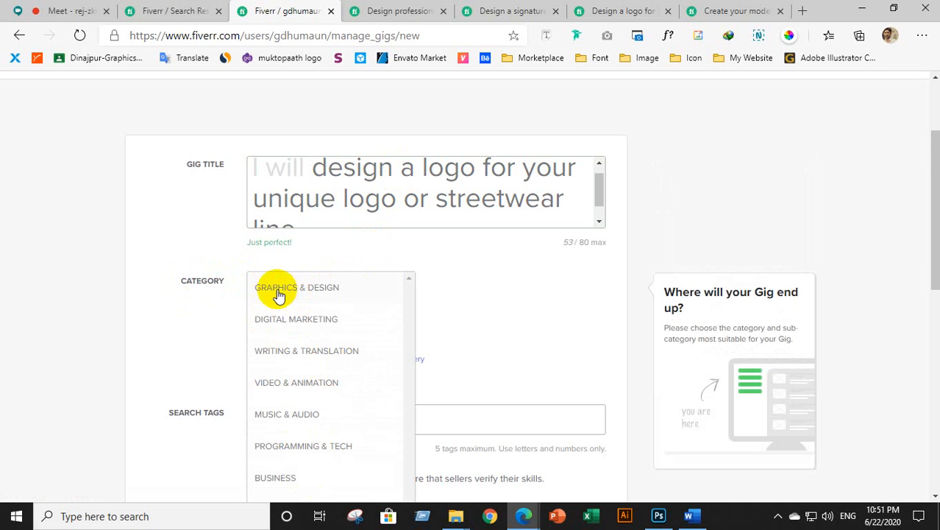
left_click(328, 296)
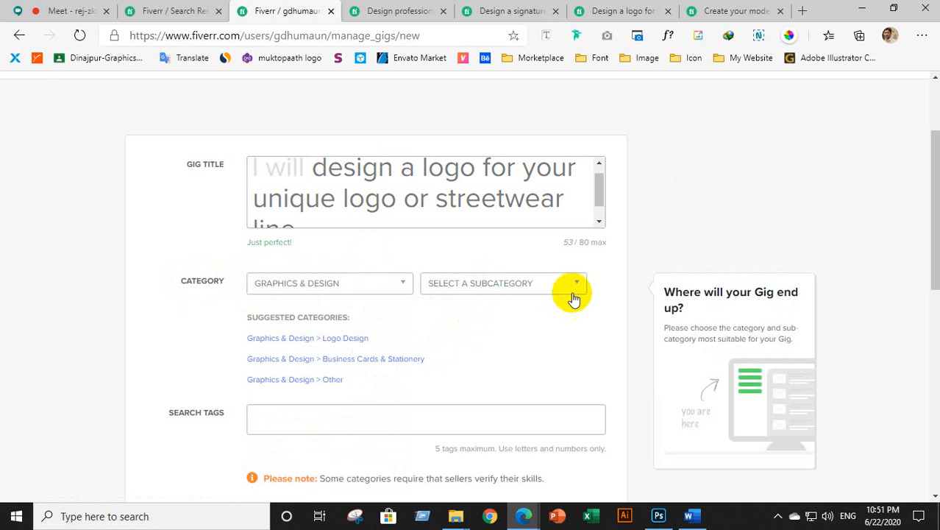
left_click(506, 284)
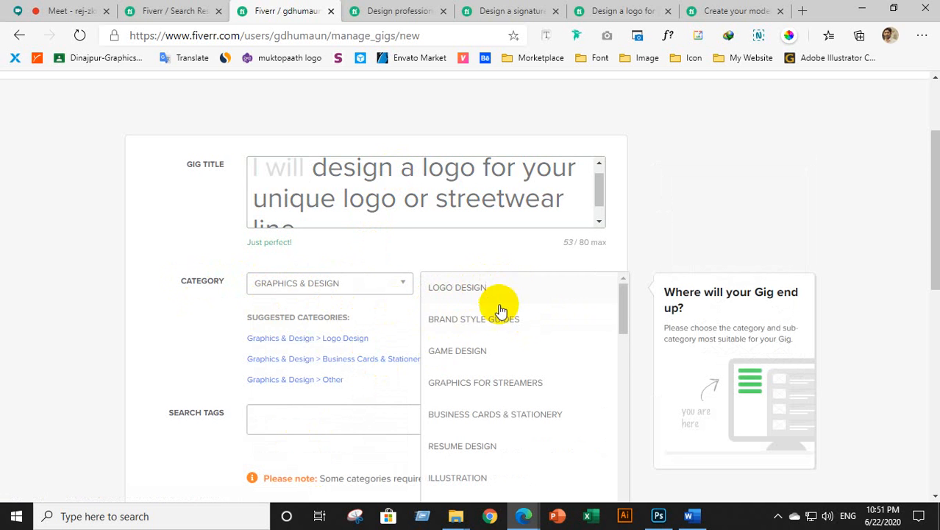
scroll(487, 364, "down", 1)
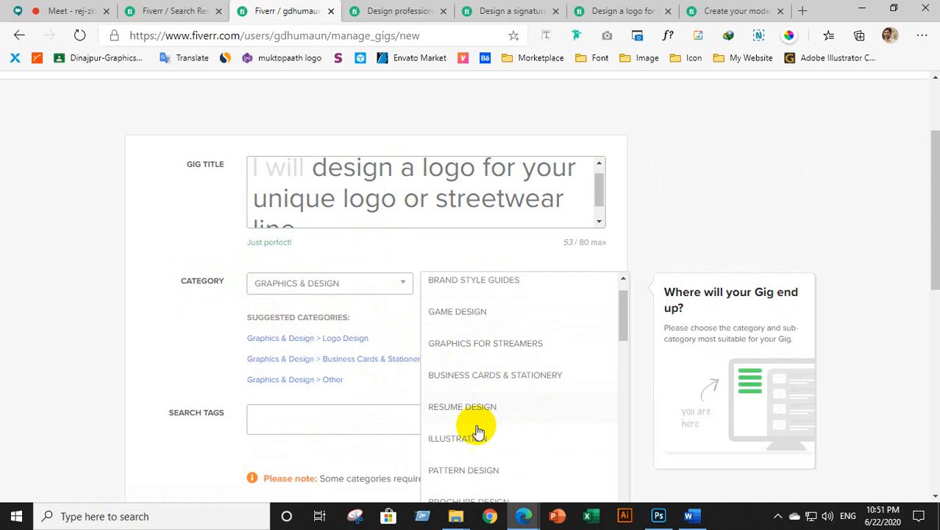
scroll(460, 441, "down", 2)
scroll(460, 442, "down", 3)
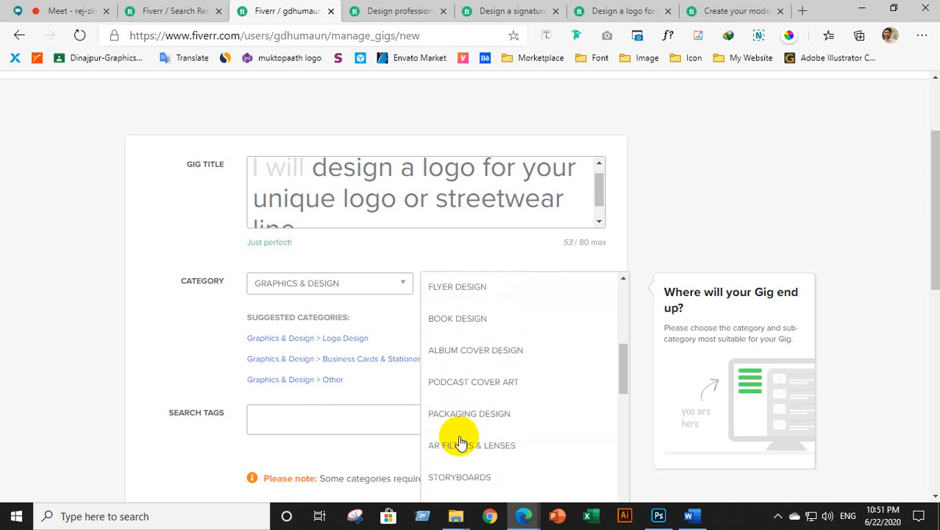
scroll(453, 421, "down", 2)
scroll(460, 421, "down", 1)
scroll(508, 346, "up", 8)
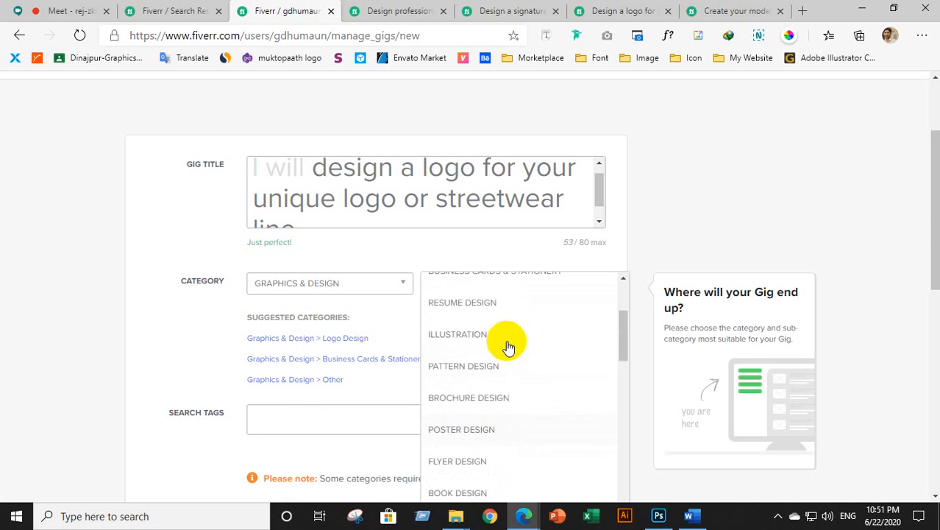
scroll(499, 389, "down", 1)
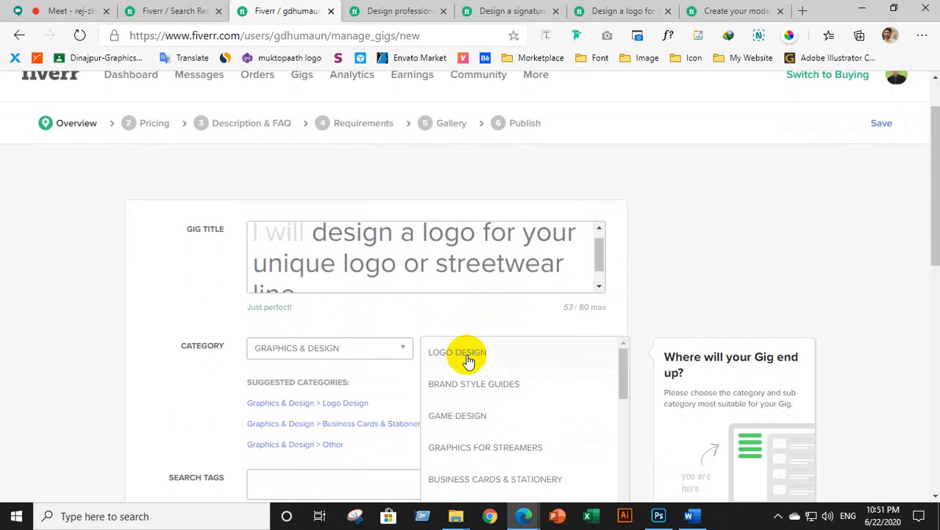
left_click(466, 358)
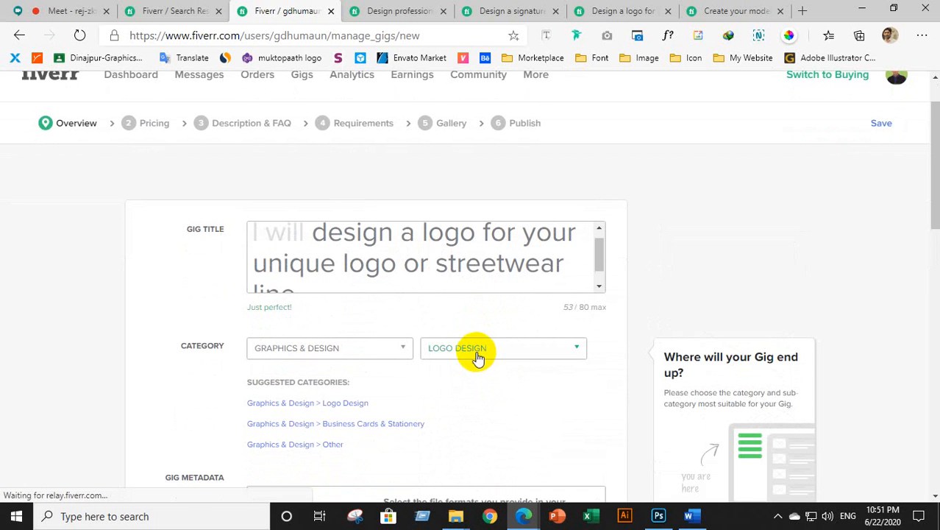
Look through the full list of Graphics & Design subcategories, keep Logo Design selected, and view the file format options in the gig metadata.
left_click(478, 356)
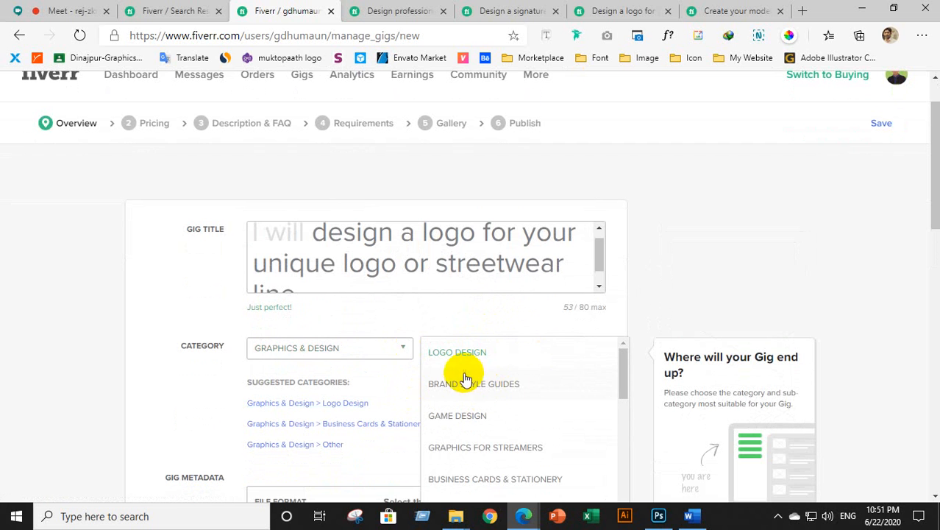
scroll(469, 366, "down", 5)
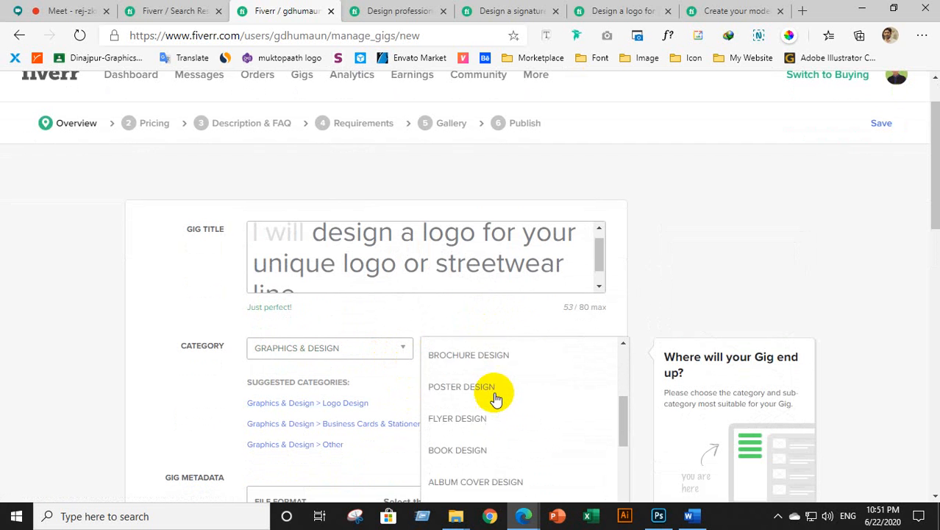
scroll(495, 398, "down", 7)
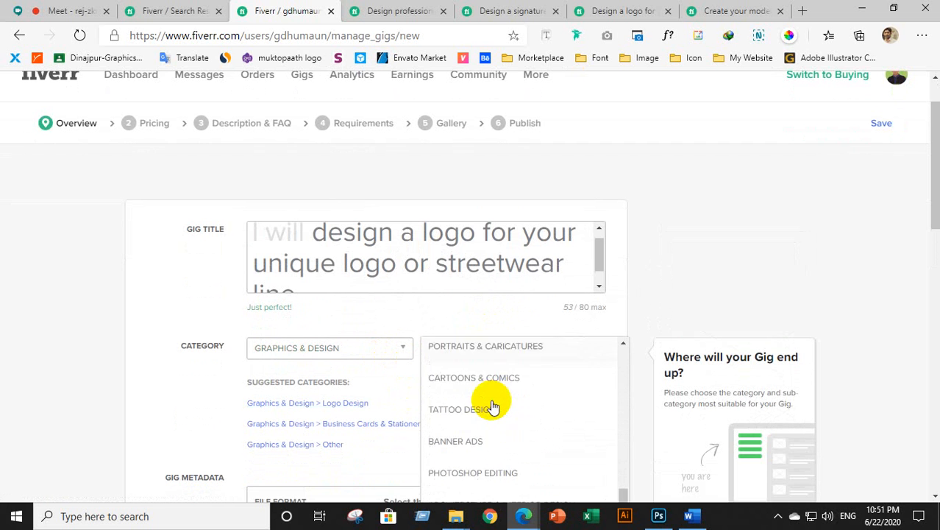
scroll(493, 408, "down", 8)
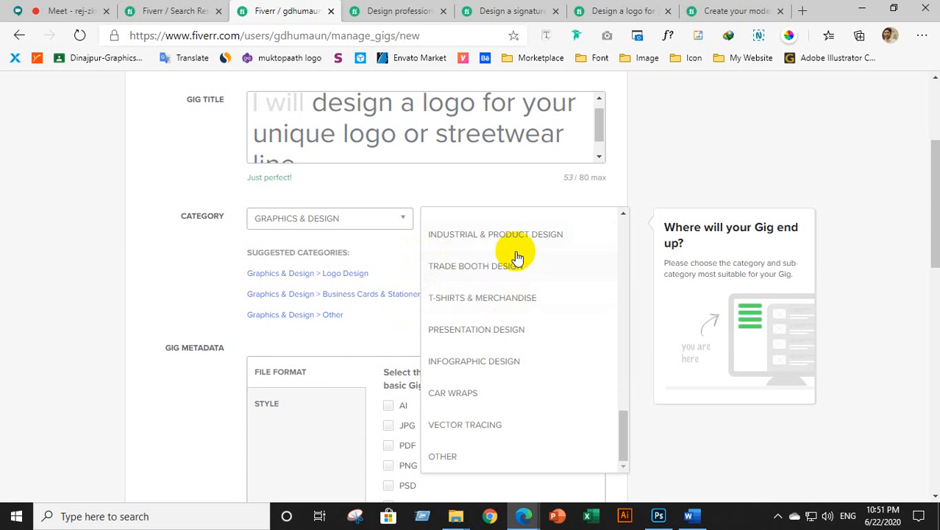
scroll(486, 250, "up", 4)
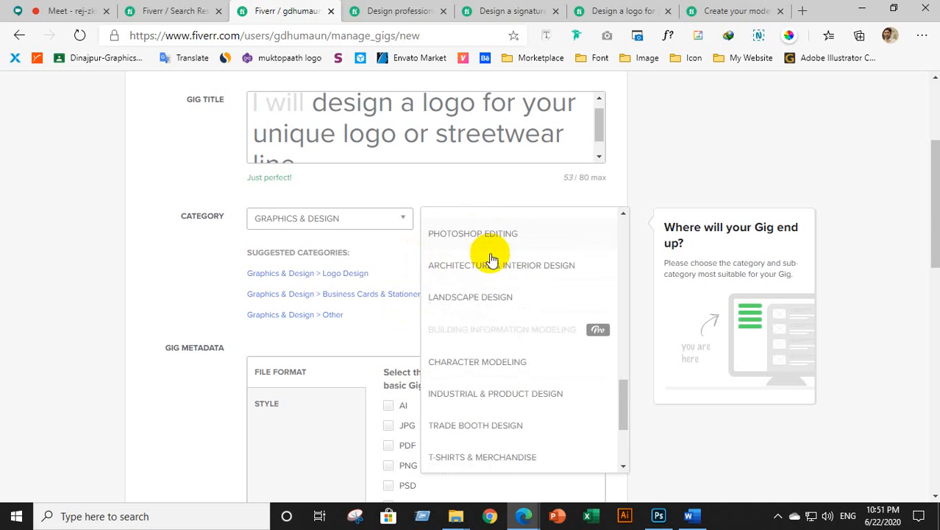
scroll(491, 287, "down", 4)
scroll(493, 292, "down", 4)
scroll(497, 214, "up", 3)
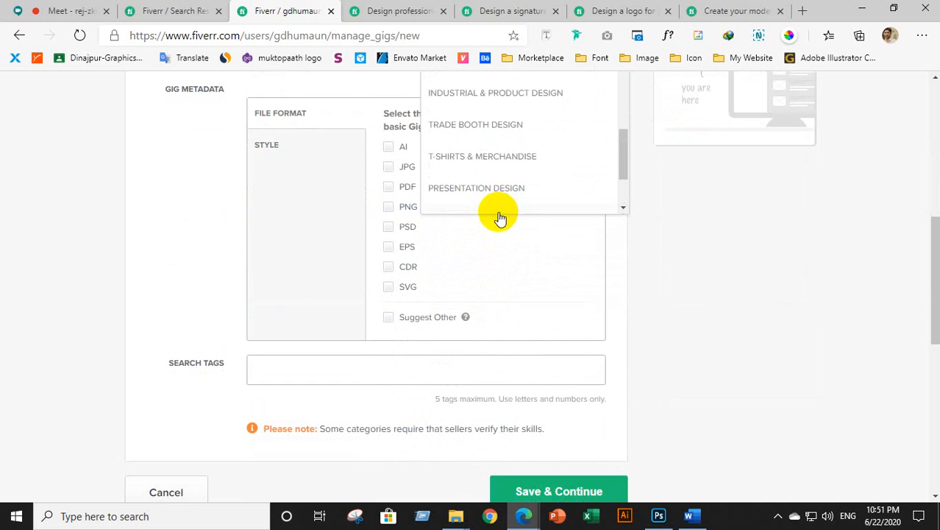
scroll(667, 257, "up", 3)
scroll(493, 283, "up", 10)
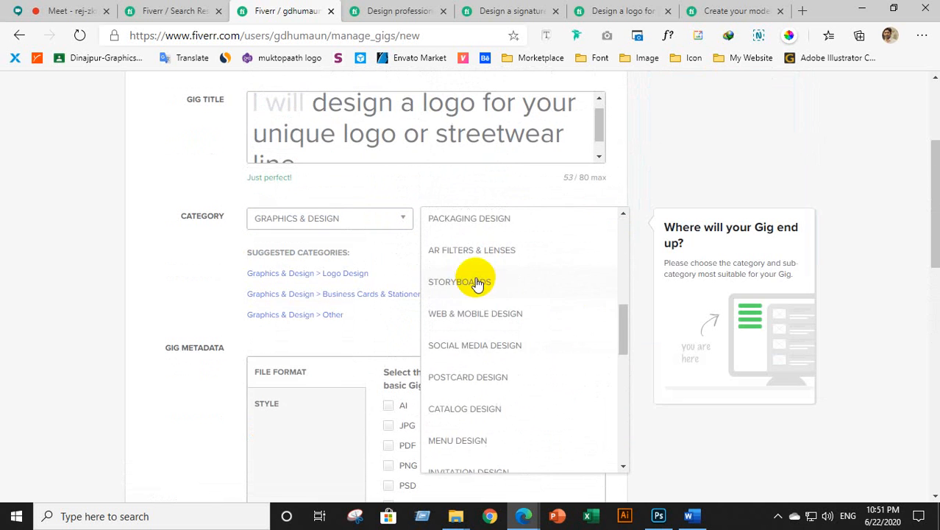
scroll(339, 258, "up", 2)
scroll(339, 258, "up", 1)
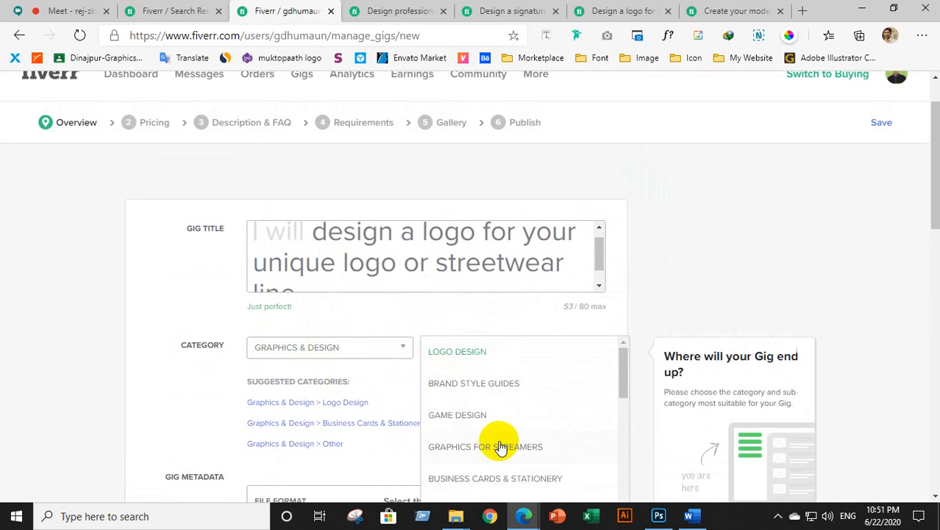
scroll(493, 395, "down", 5)
scroll(494, 401, "up", 5)
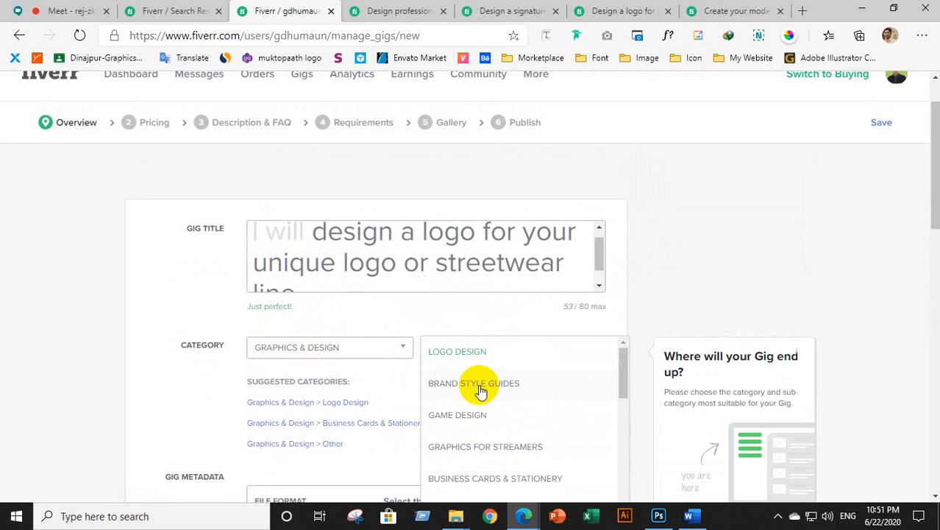
left_click(462, 352)
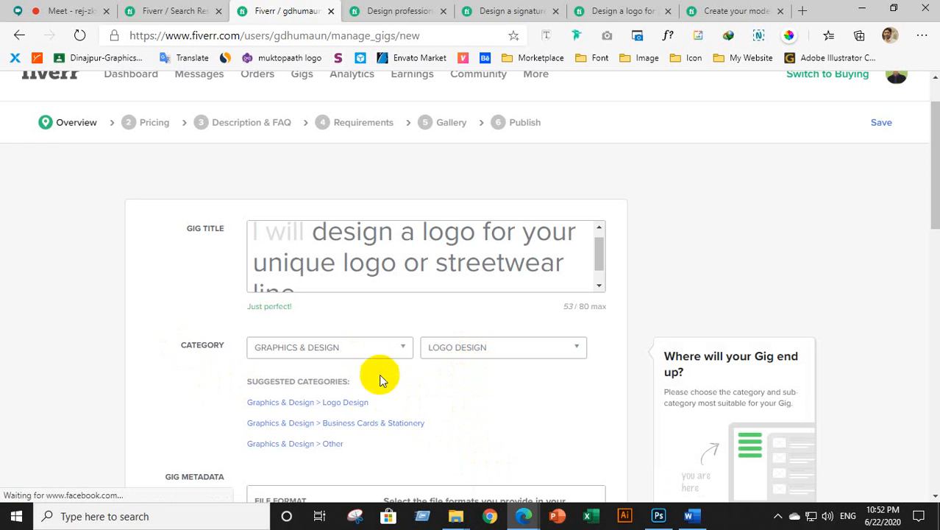
scroll(381, 377, "down", 3)
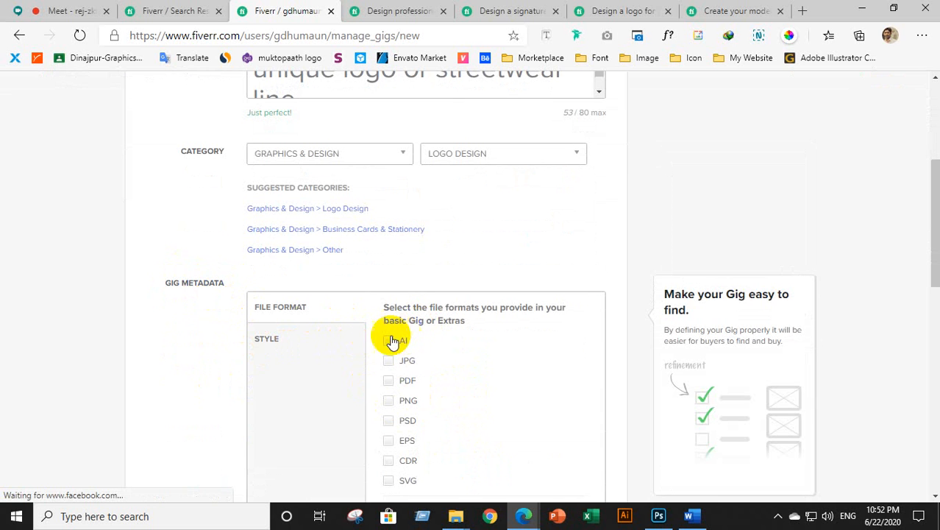
View the logo style options in the gig metadata, then return to the file format options.
left_click(318, 343)
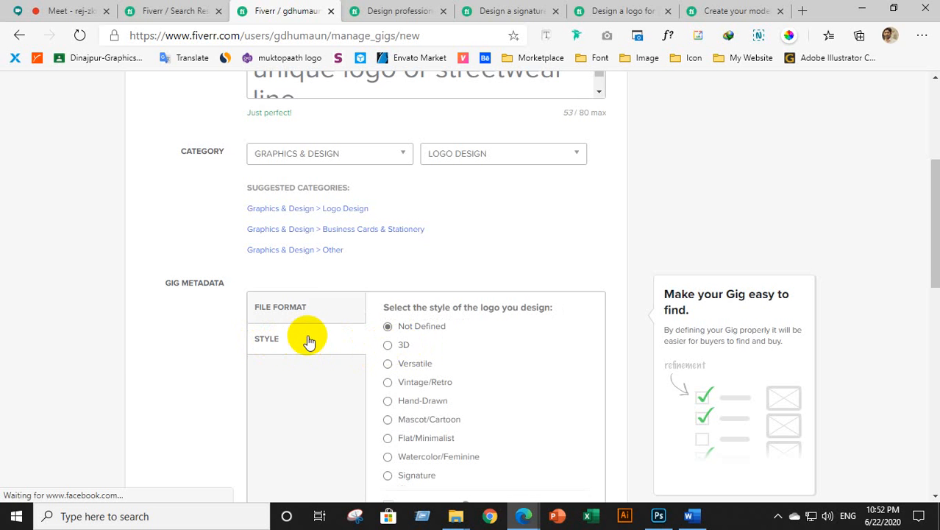
scroll(419, 363, "down", 1)
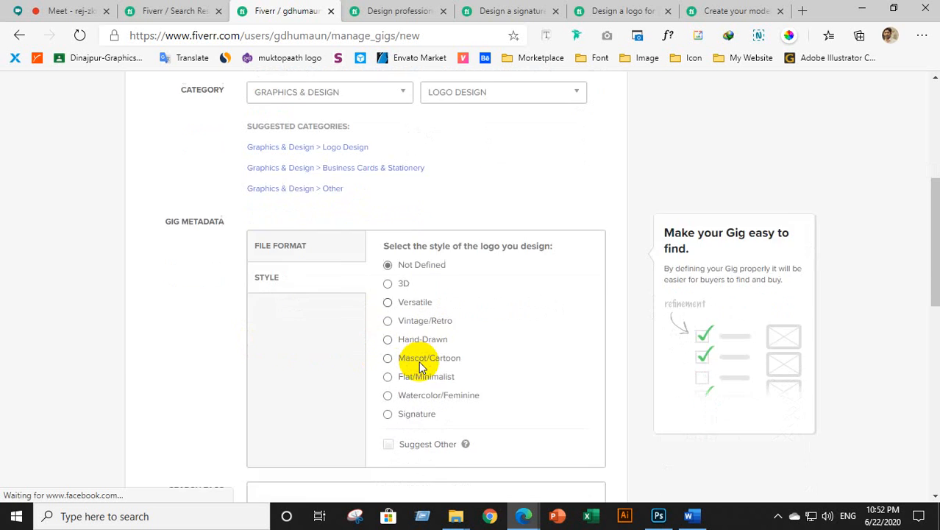
left_click(288, 248)
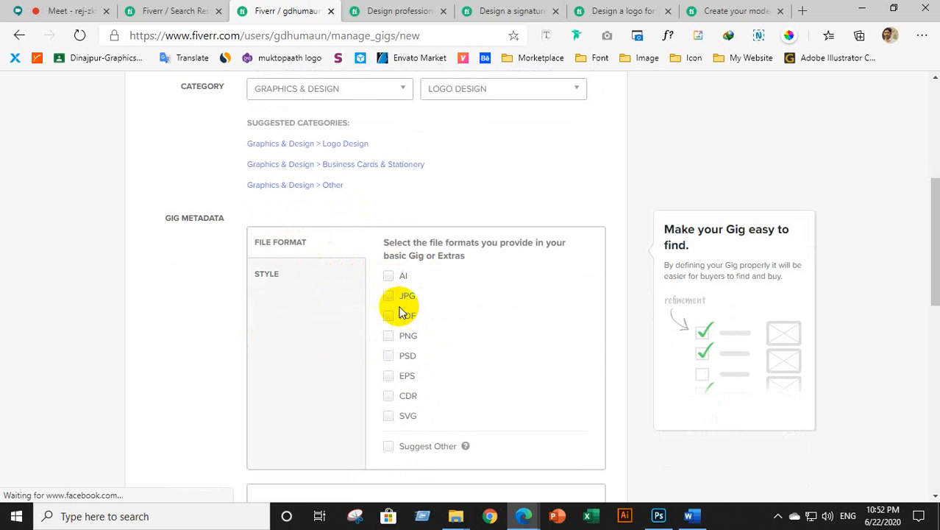
Select AI, JPG, PDF, PNG, PSD, EPS and SVG as the file formats provided in the gig metadata.
left_click(397, 276)
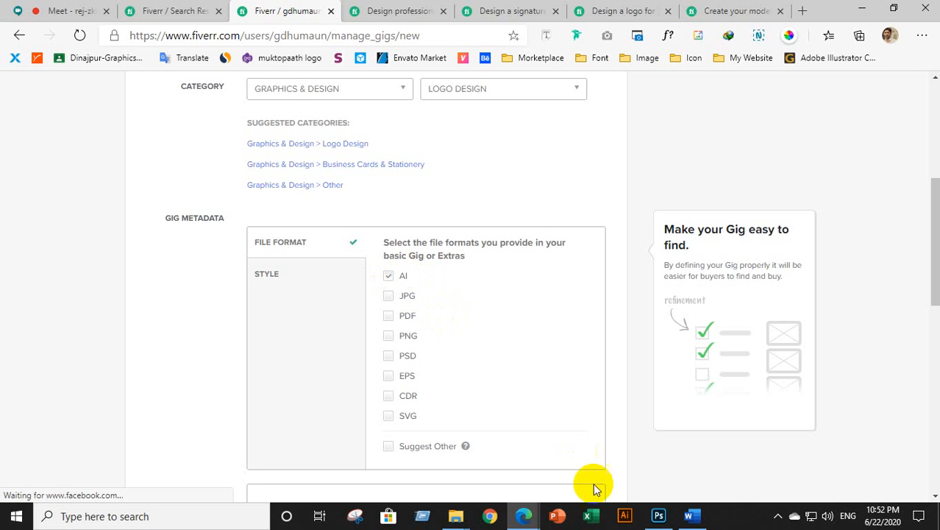
left_click(388, 297)
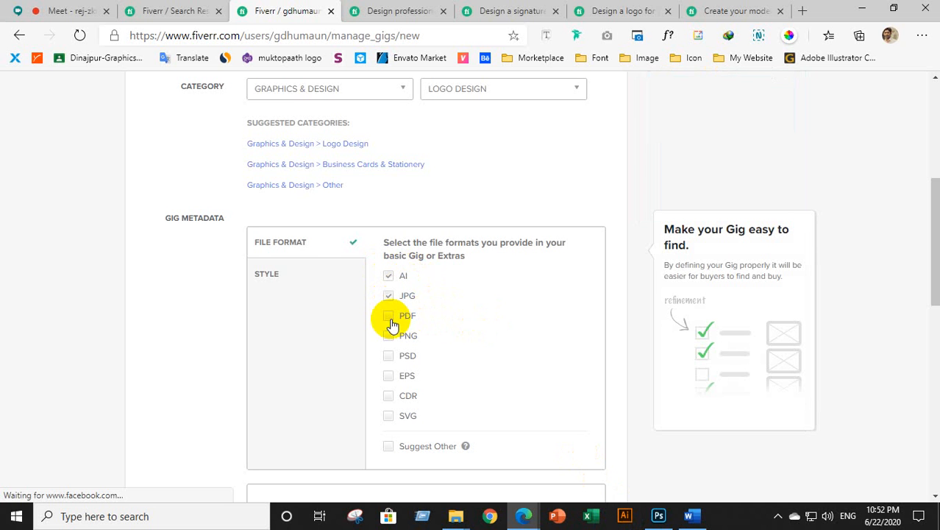
left_click(387, 316)
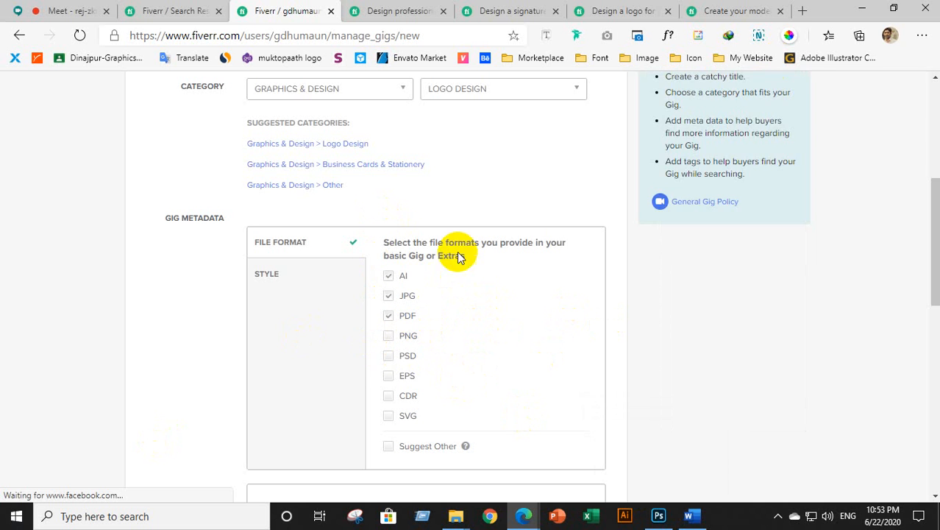
left_click(384, 336)
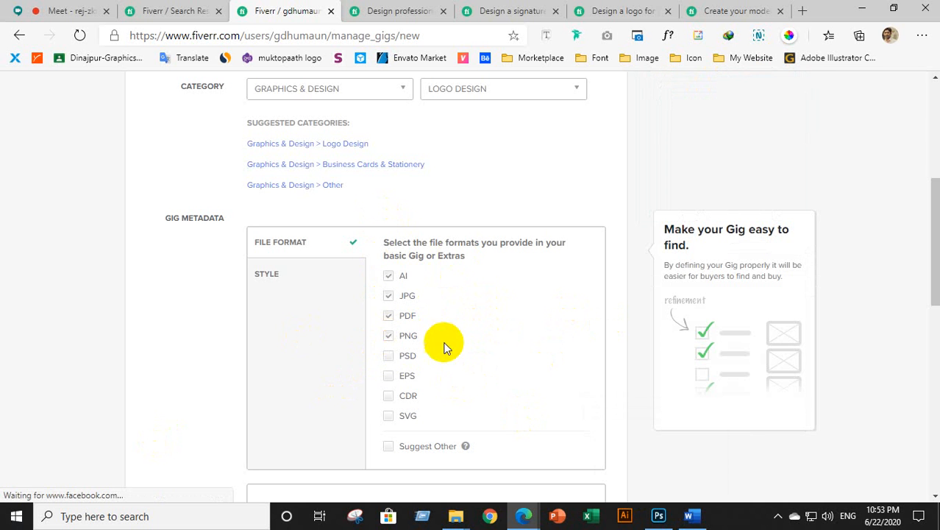
left_click(400, 361)
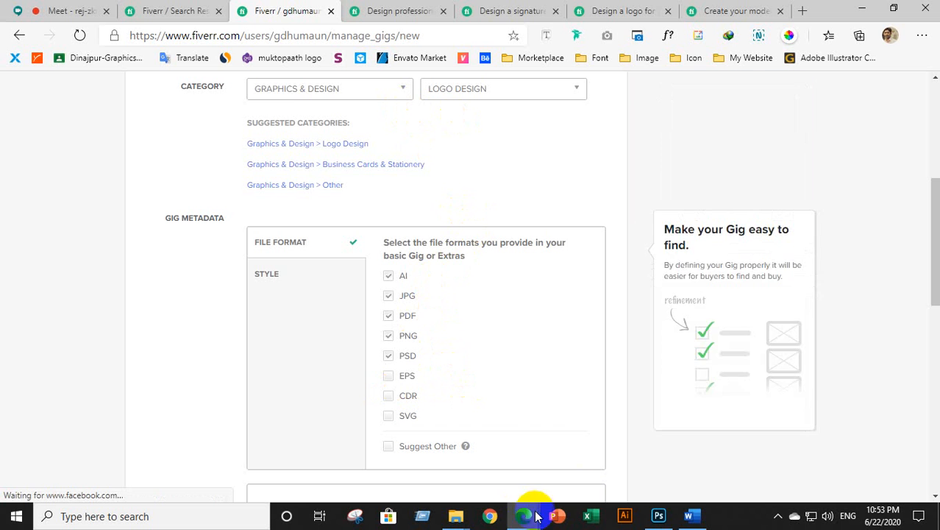
left_click(388, 377)
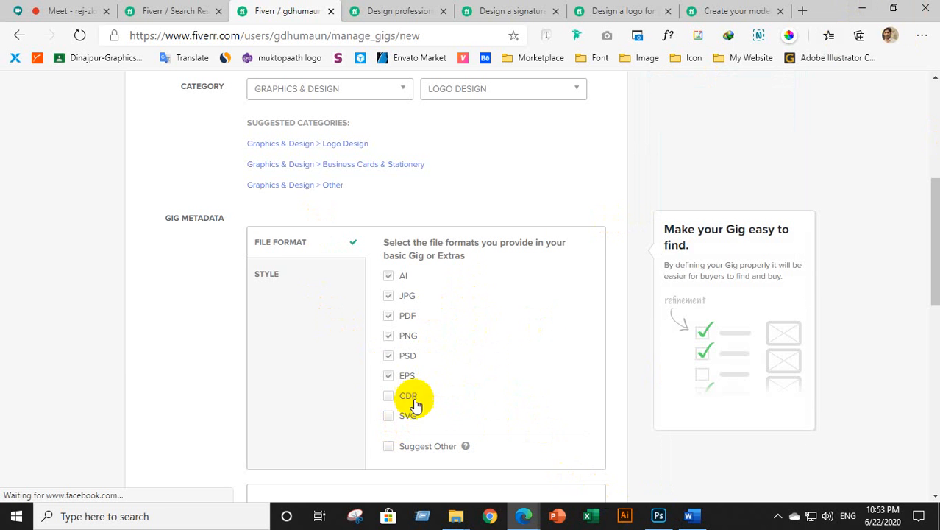
left_click(388, 416)
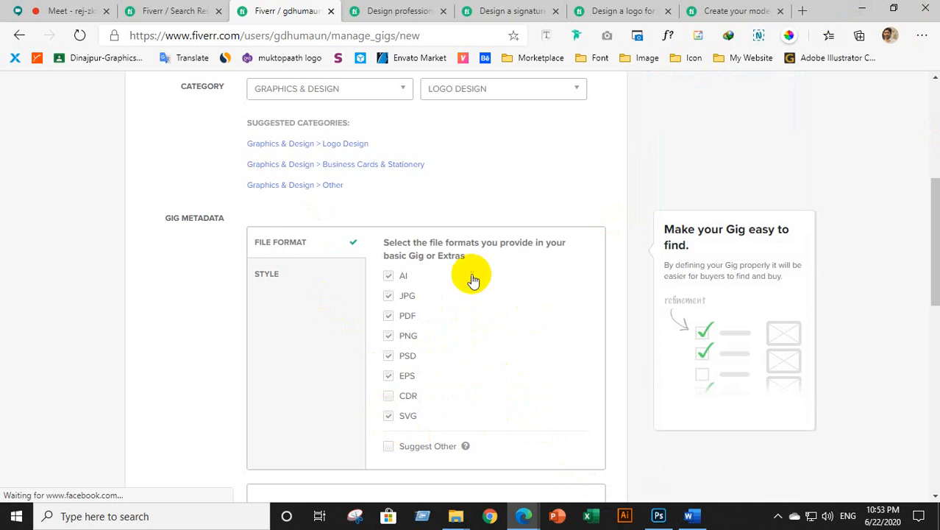
Add "logo design" as the gig's first search tag.
scroll(415, 312, "down", 1)
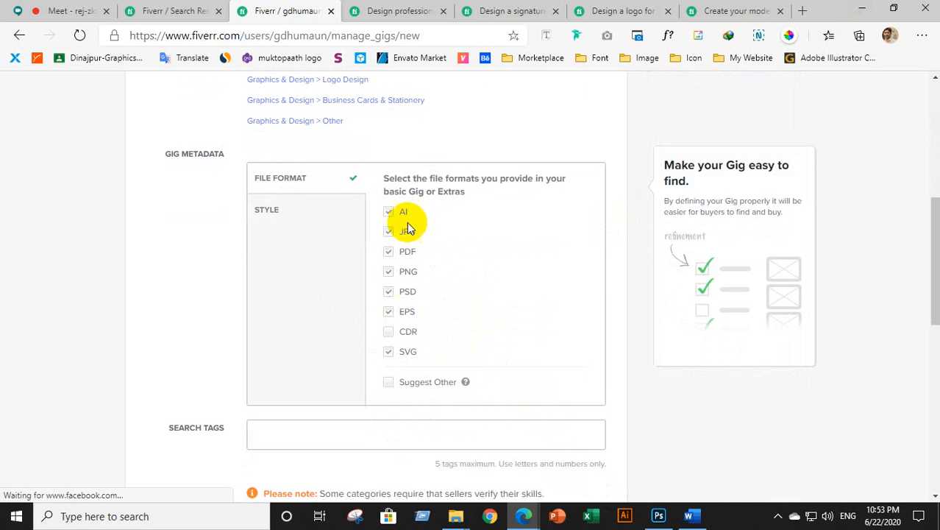
scroll(370, 298, "down", 2)
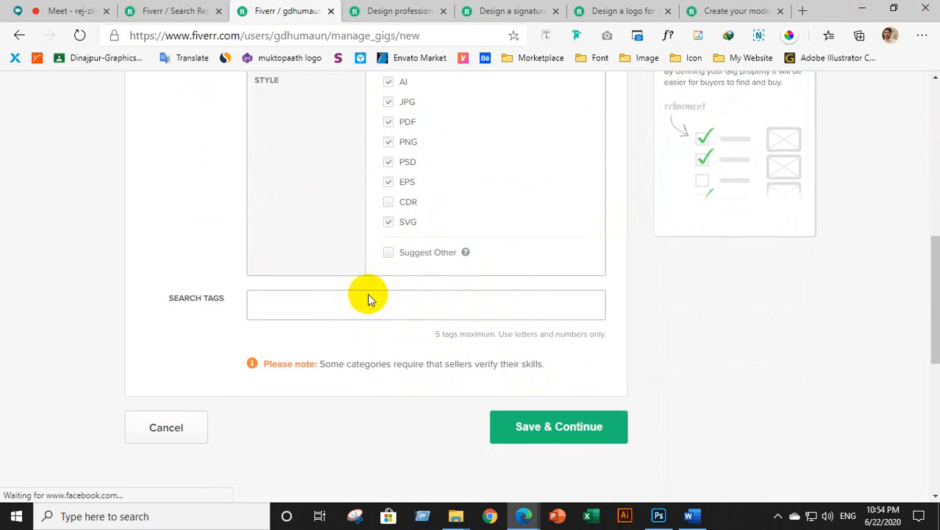
left_click(254, 308)
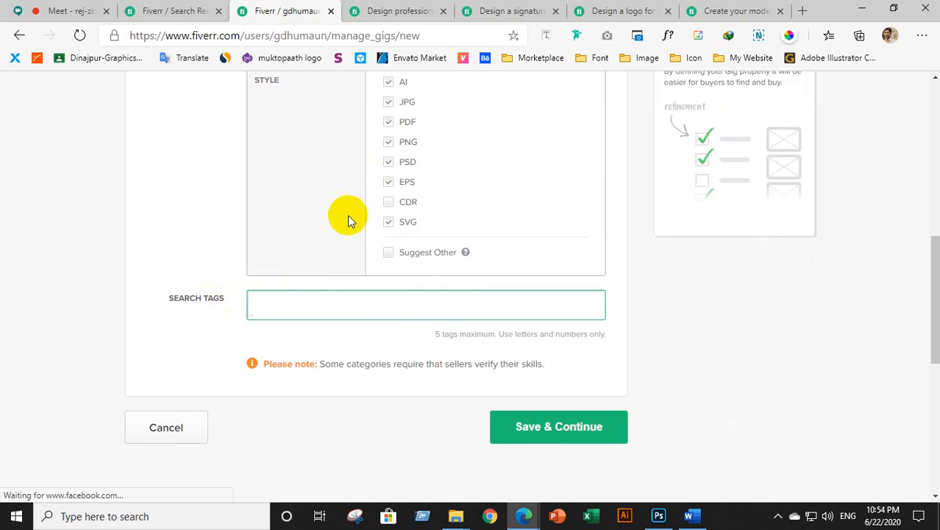
scroll(349, 219, "up", 9)
scroll(317, 276, "down", 1)
scroll(309, 290, "down", 8)
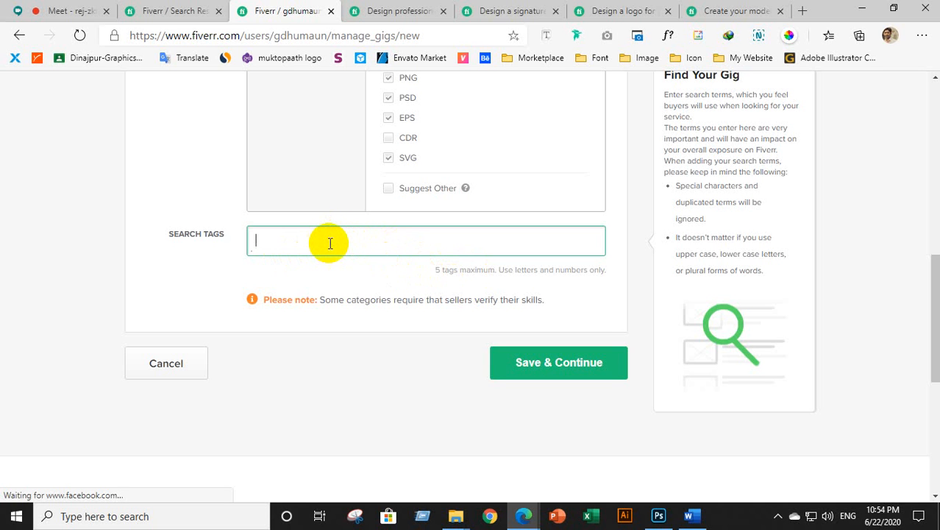
type("logo ")
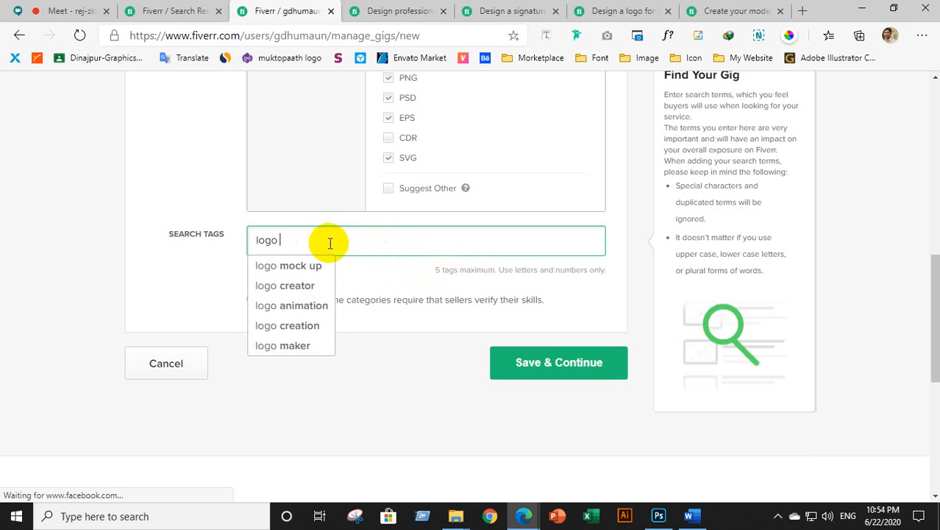
type("de")
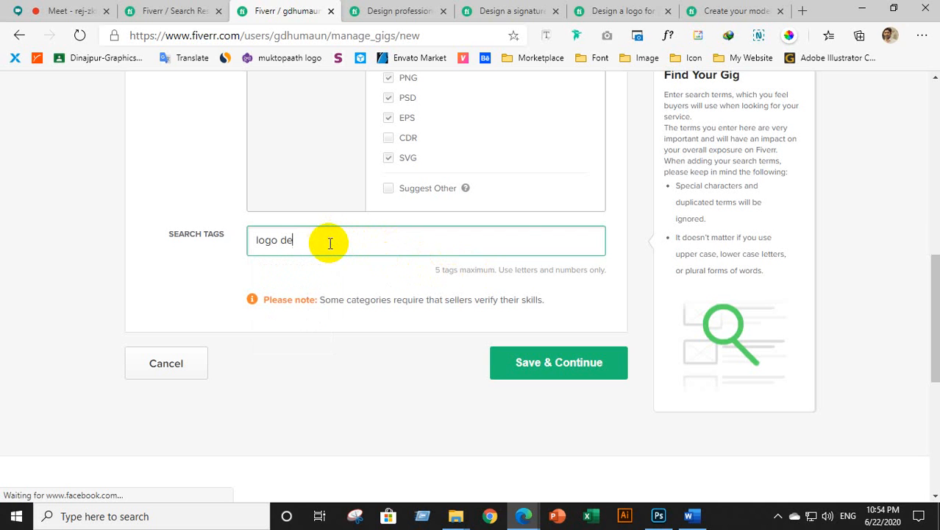
type("sign")
key("Return")
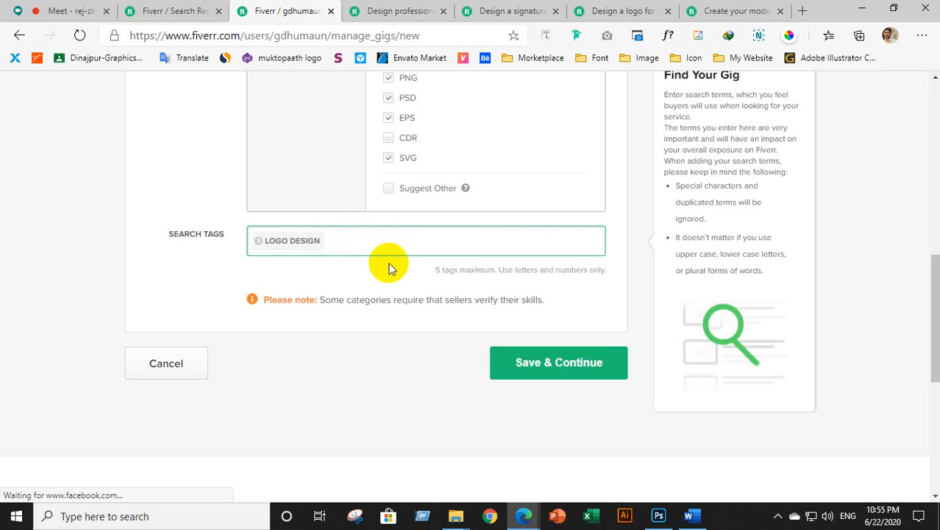
Add "business logo" as the gig's second search tag.
type("bus")
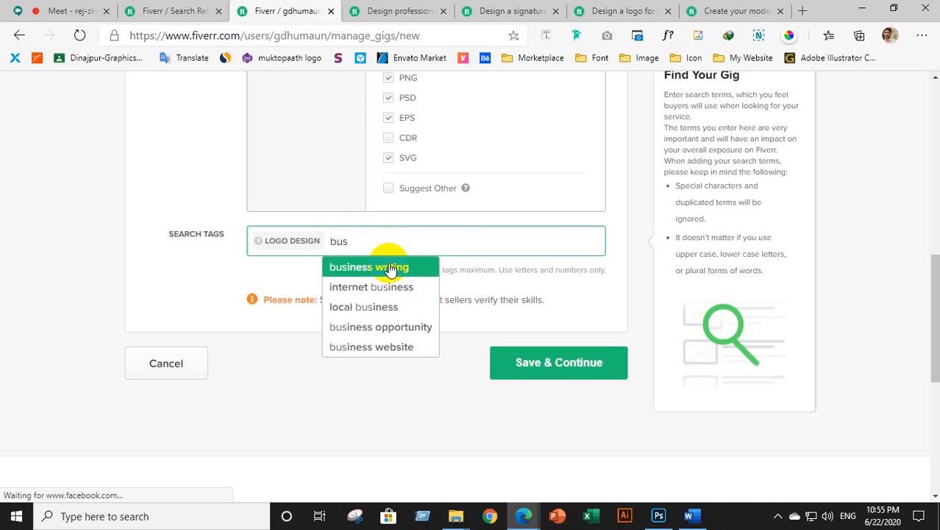
type("in")
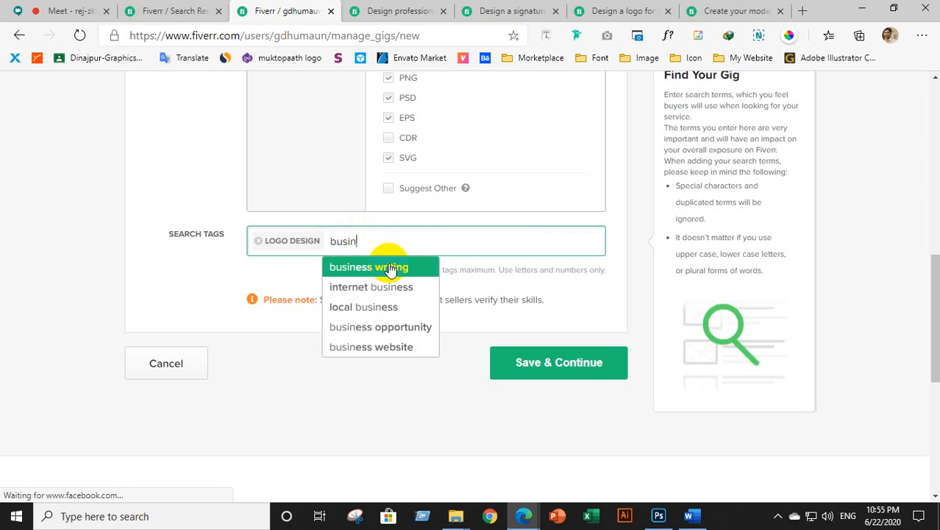
type("ess ")
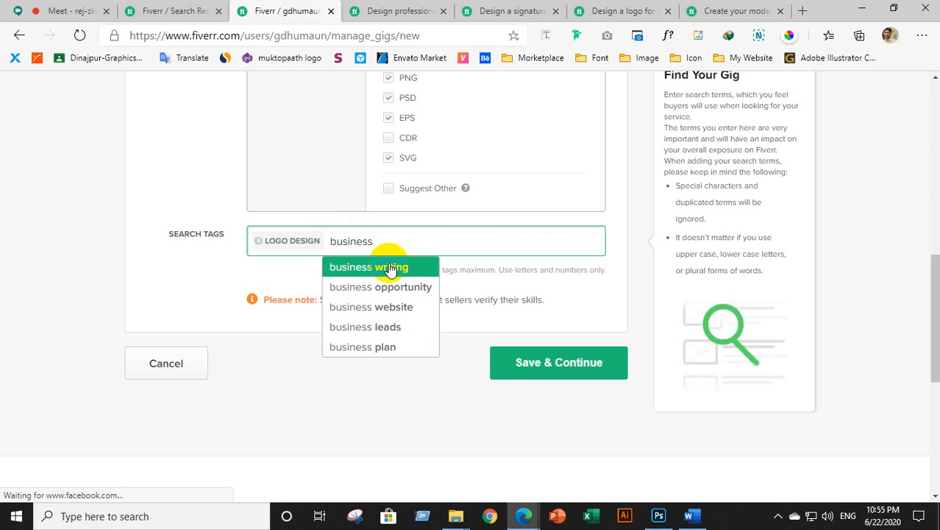
type("logo")
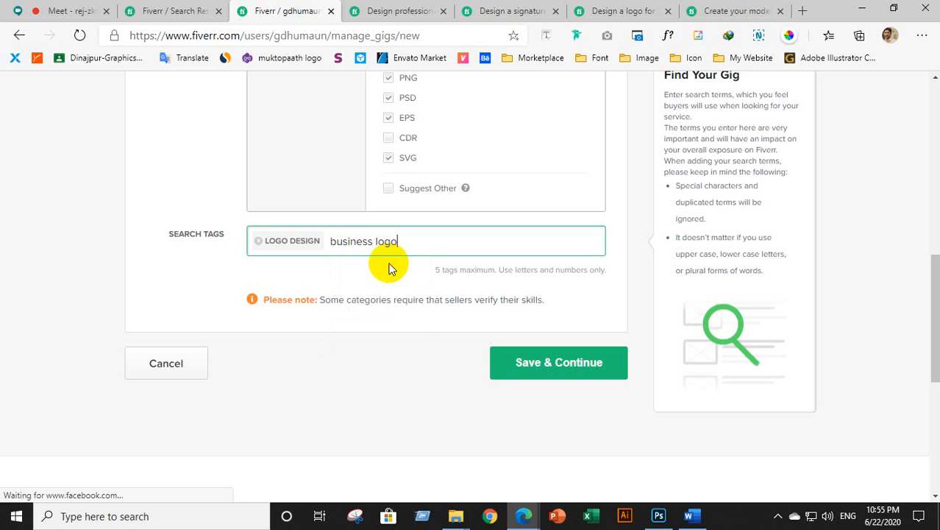
key("Return")
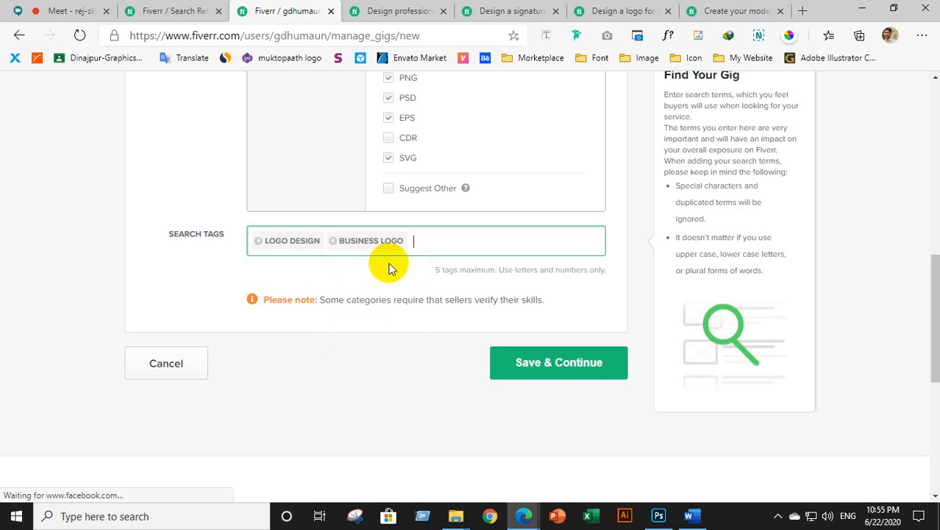
Add "company logo" as the gig's third search tag.
type("com")
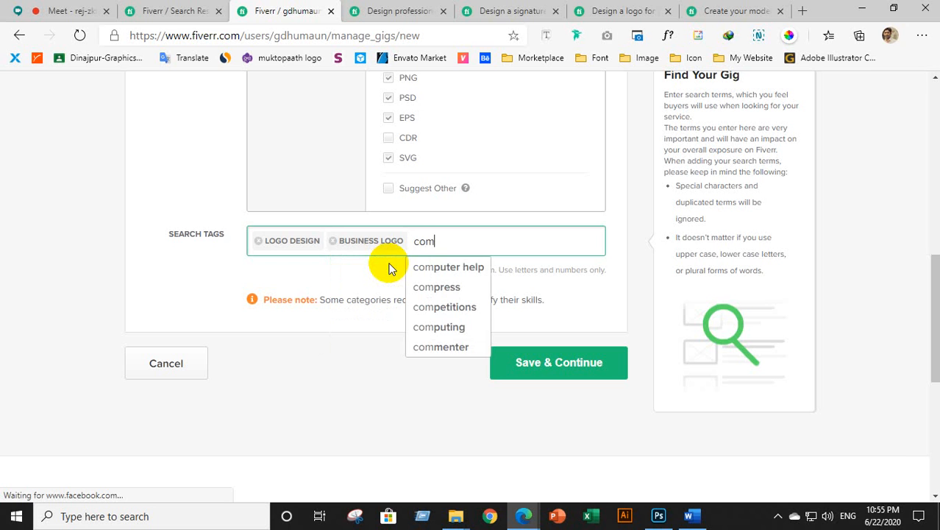
type("pa")
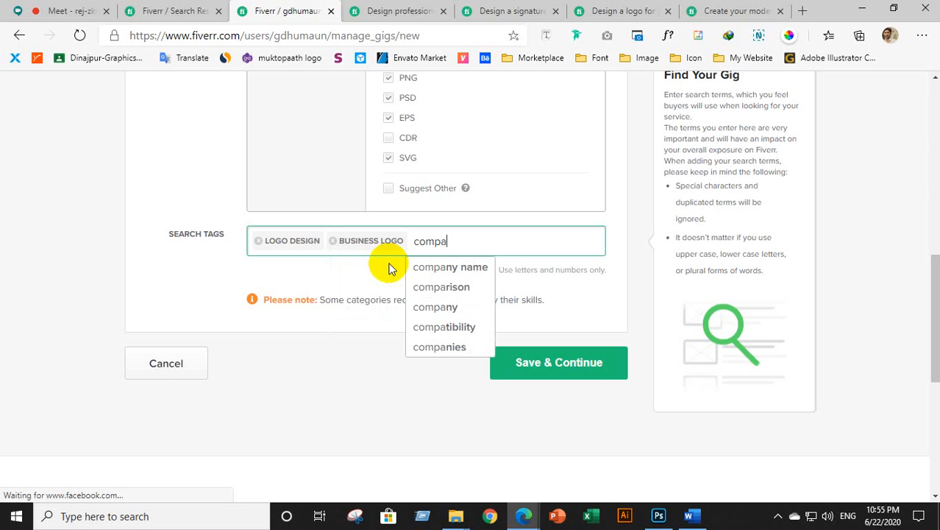
type("ny")
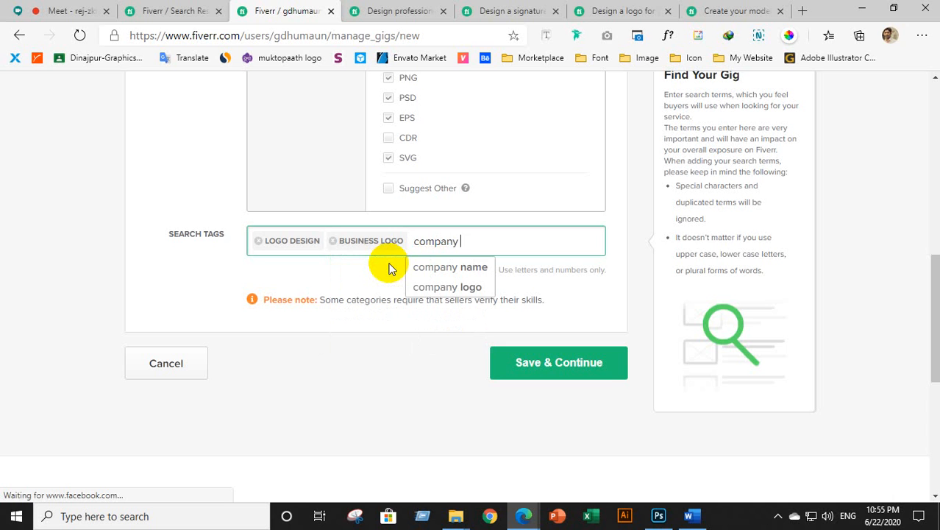
type(" lo")
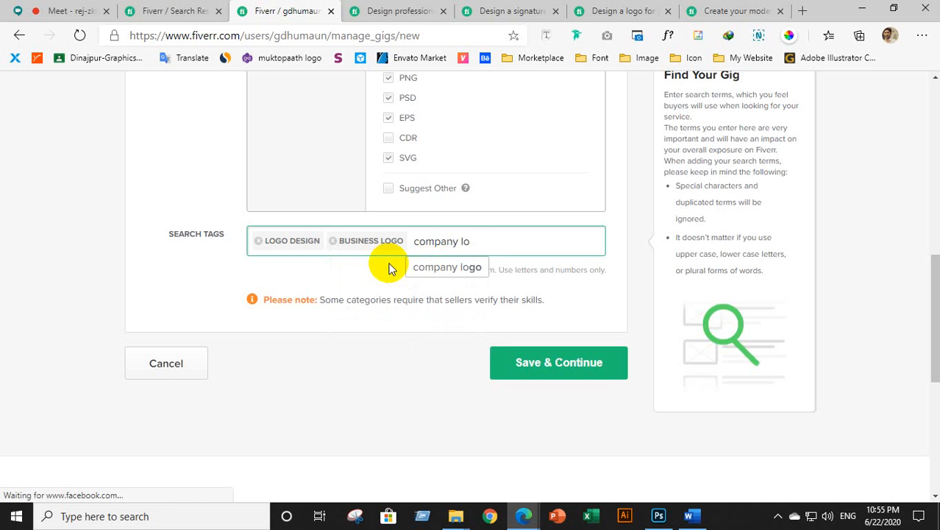
type("go")
key("Return")
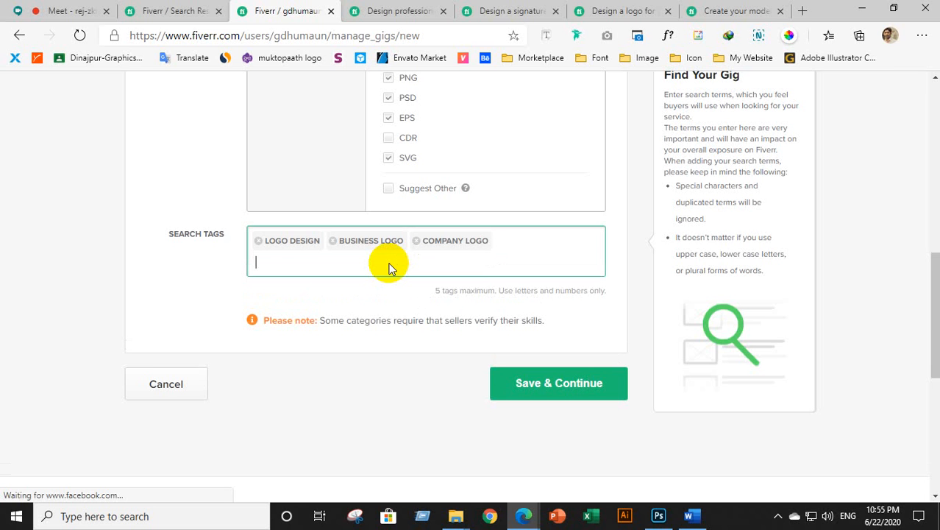
Add "custom logo" as the gig's fourth search tag.
type("cou")
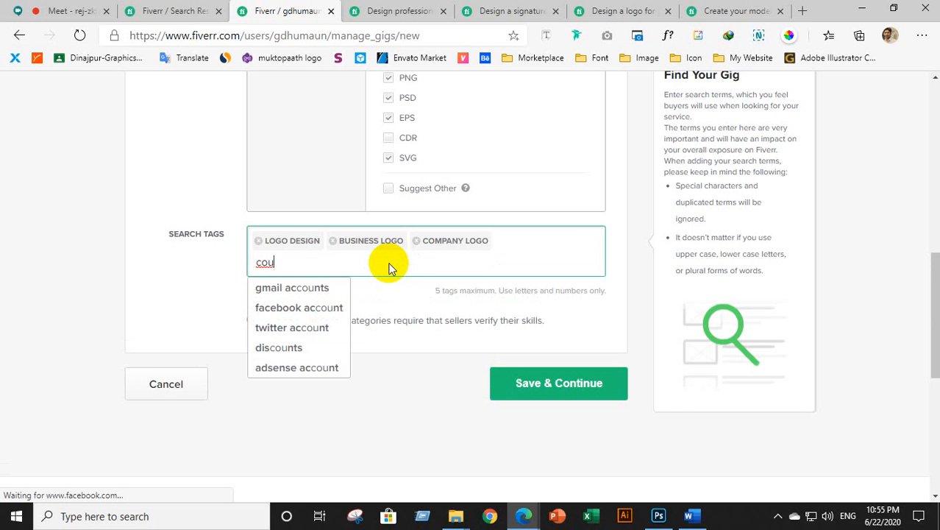
type("n")
key("BackSpace")
key("BackSpace")
key("BackSpace")
type("us")
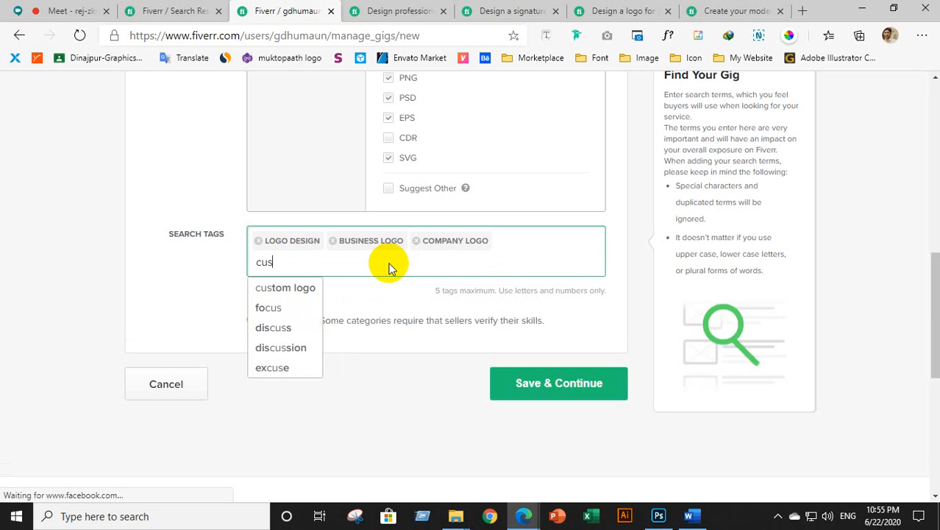
type("tom")
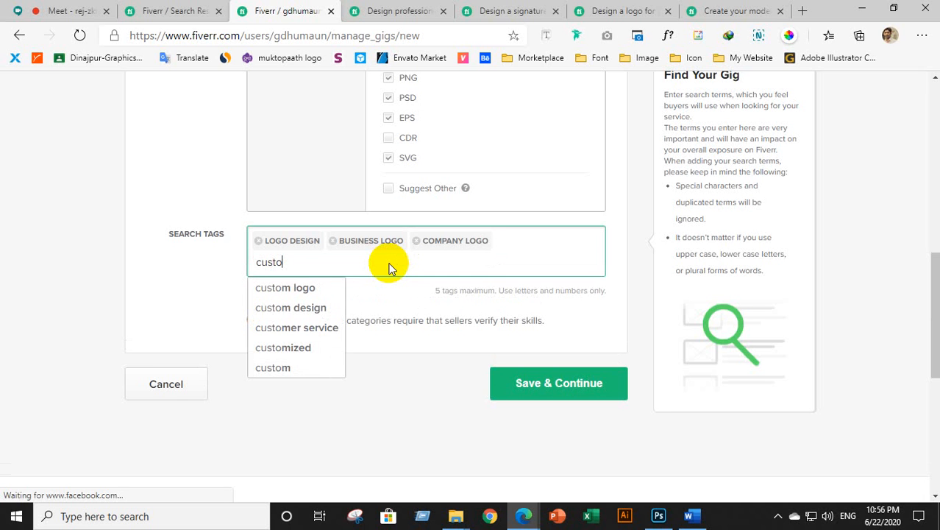
type("logo")
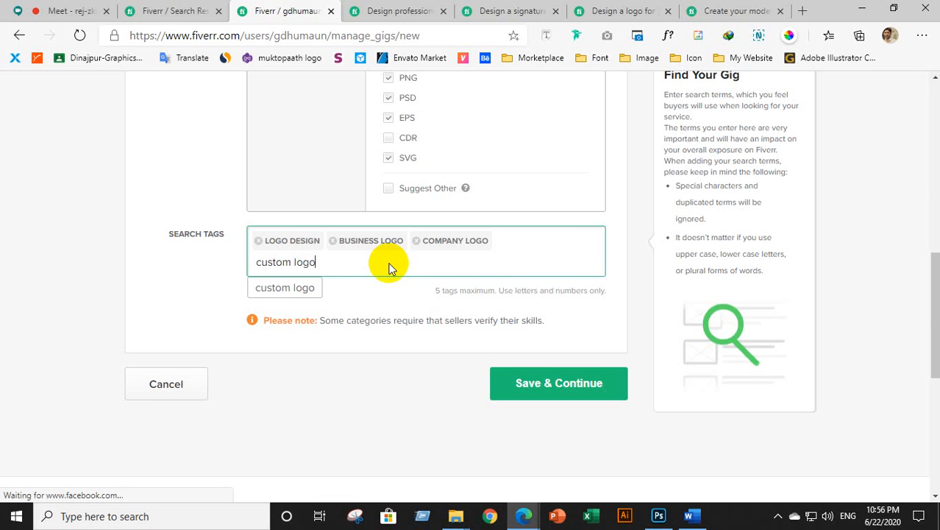
key("Return")
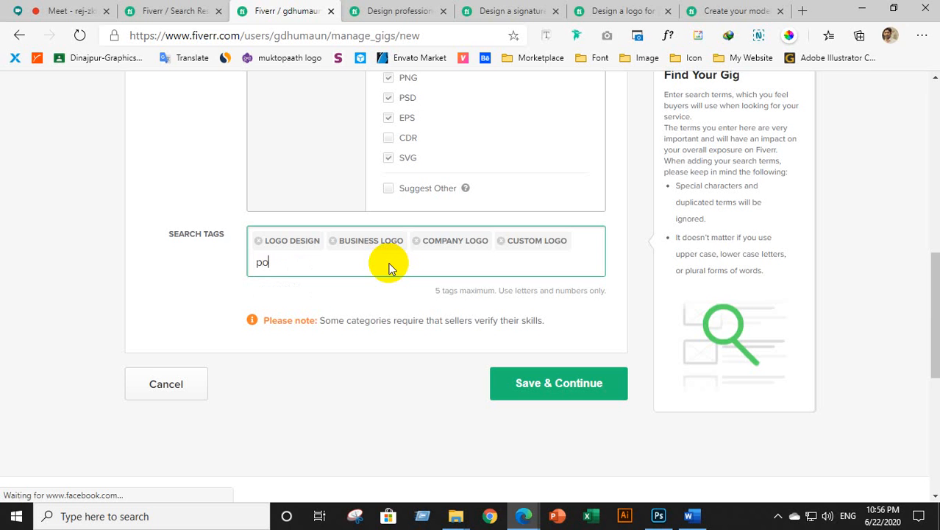
Add "professional logo" as the gig's fifth search tag.
type("pro")
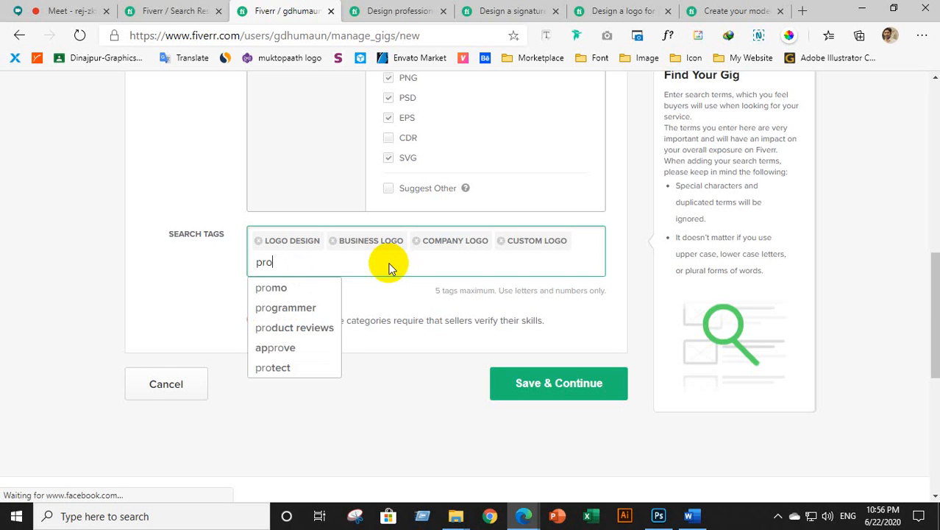
type("fe")
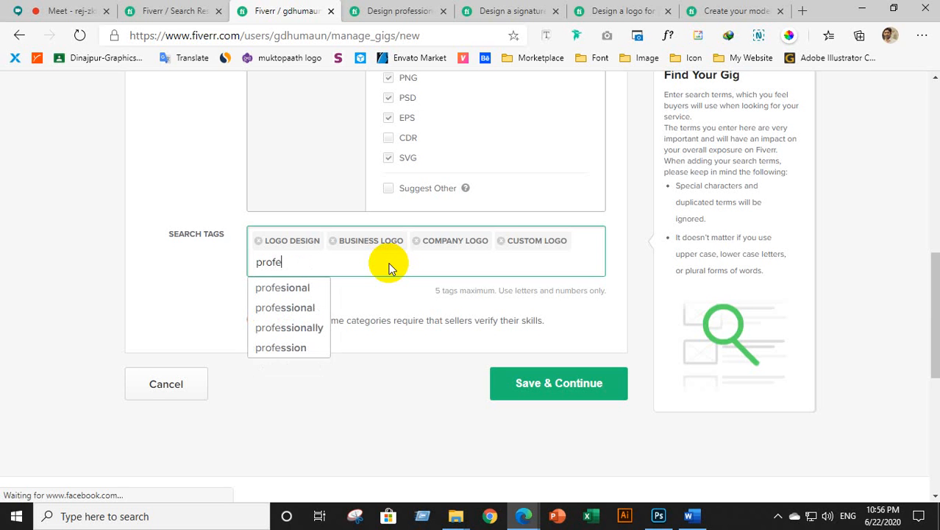
type("ss")
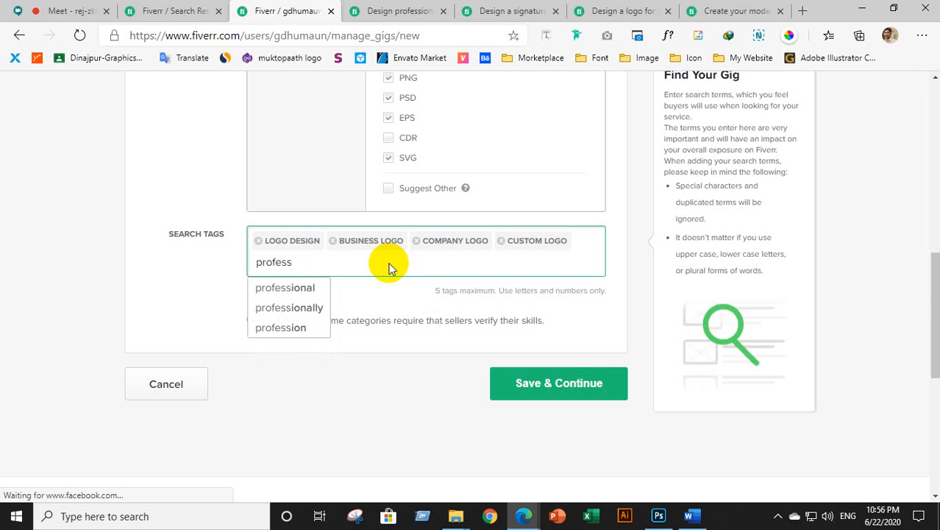
type("inal")
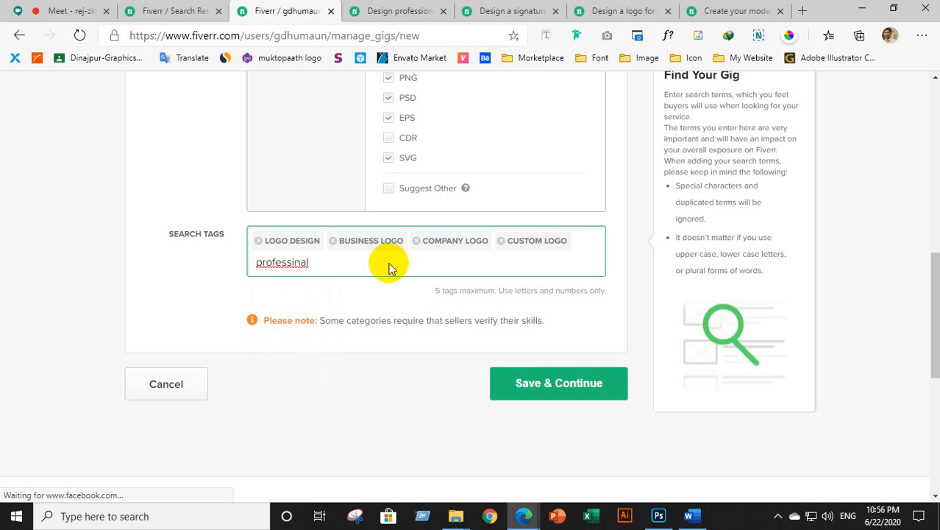
right_click(304, 251)
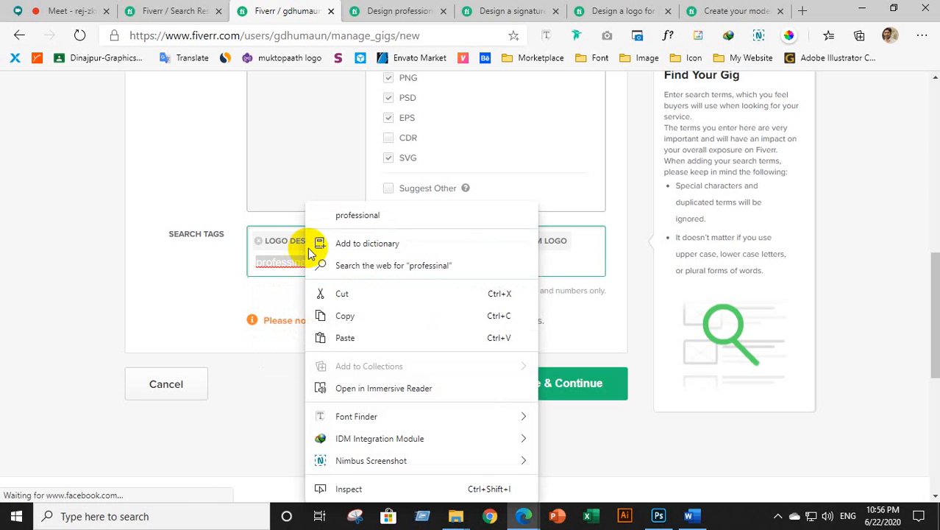
left_click(357, 215)
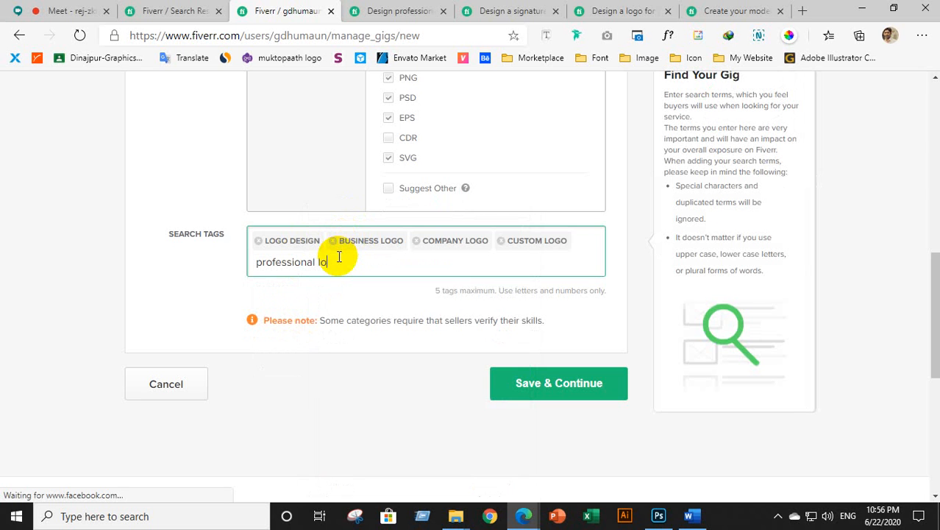
key("Return")
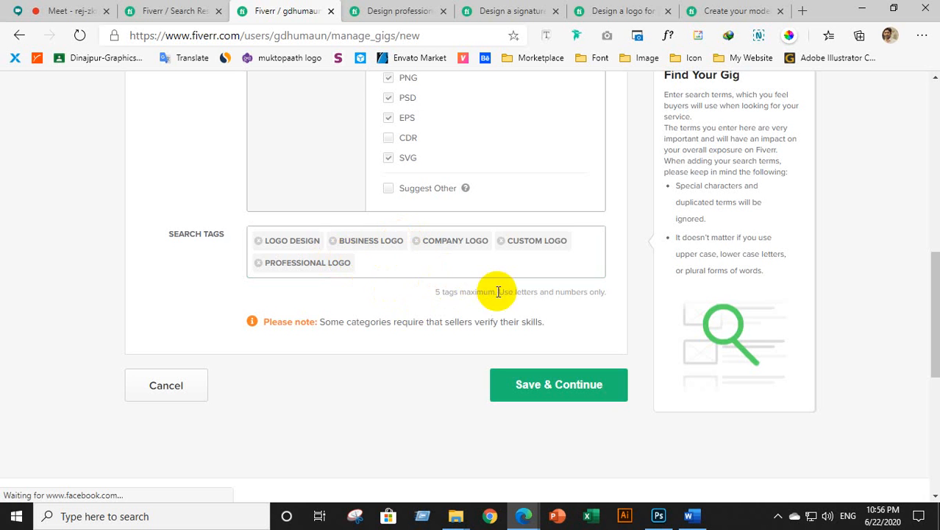
Review the gig's title, category, metadata and search tags, and try to save the overview.
scroll(497, 279, "up", 3)
scroll(496, 278, "down", 3)
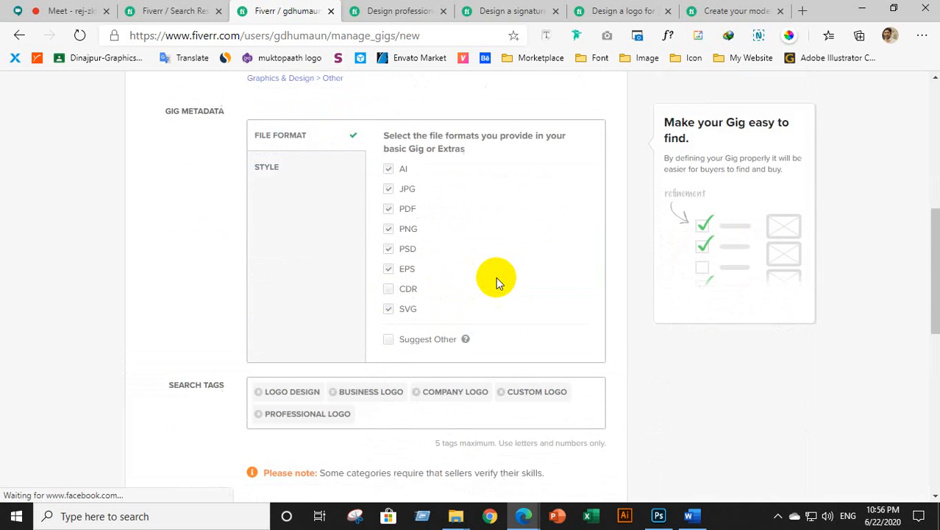
scroll(545, 292, "up", 7)
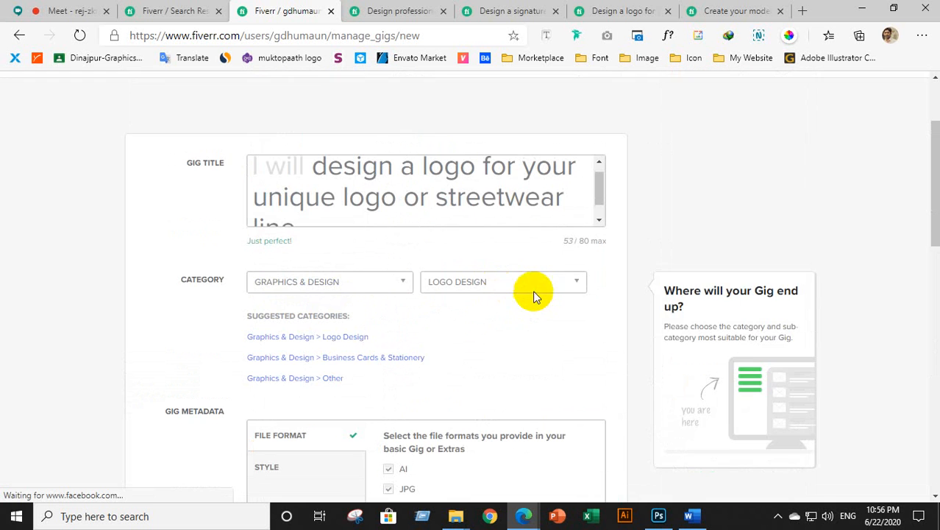
scroll(387, 190, "down", 1)
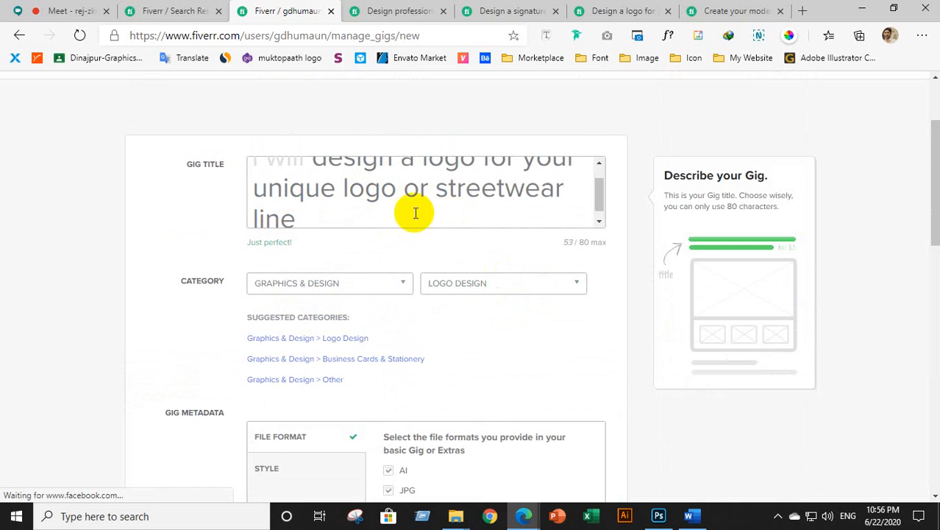
scroll(331, 213, "down", 2)
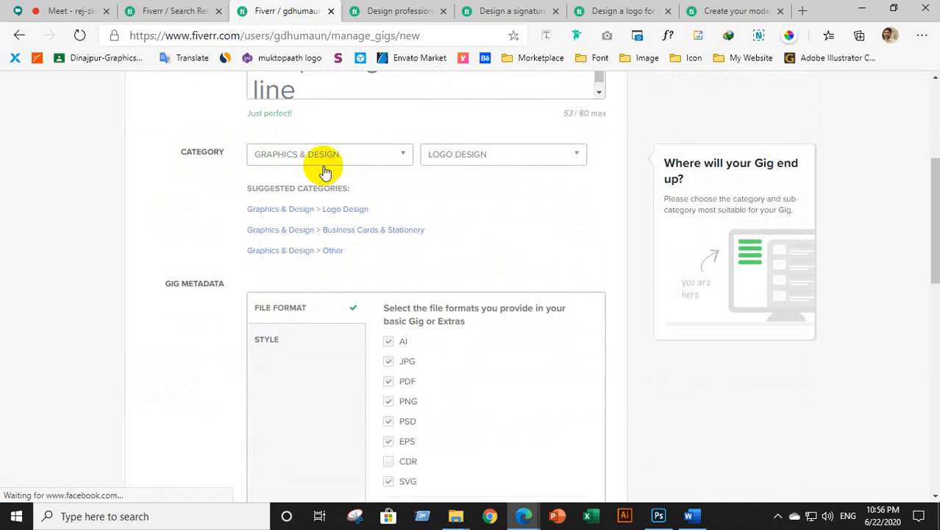
scroll(263, 238, "down", 2)
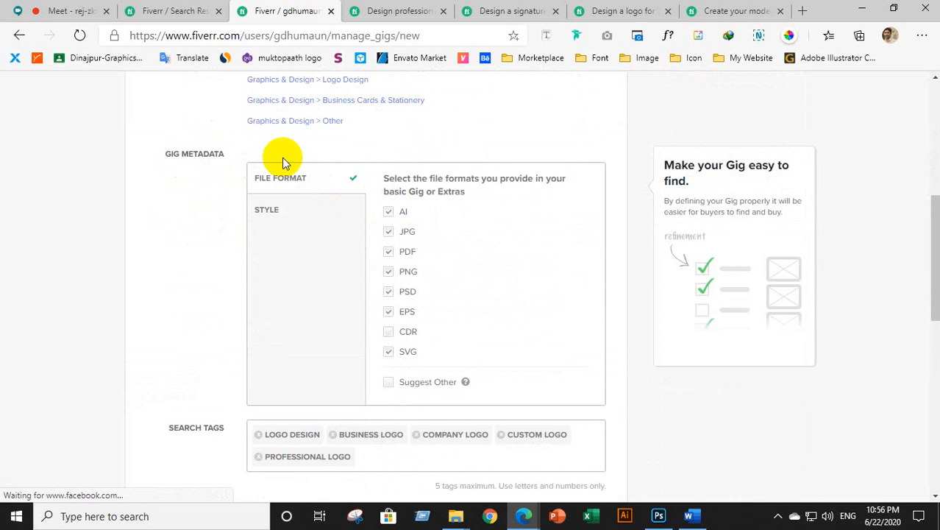
scroll(423, 234, "down", 2)
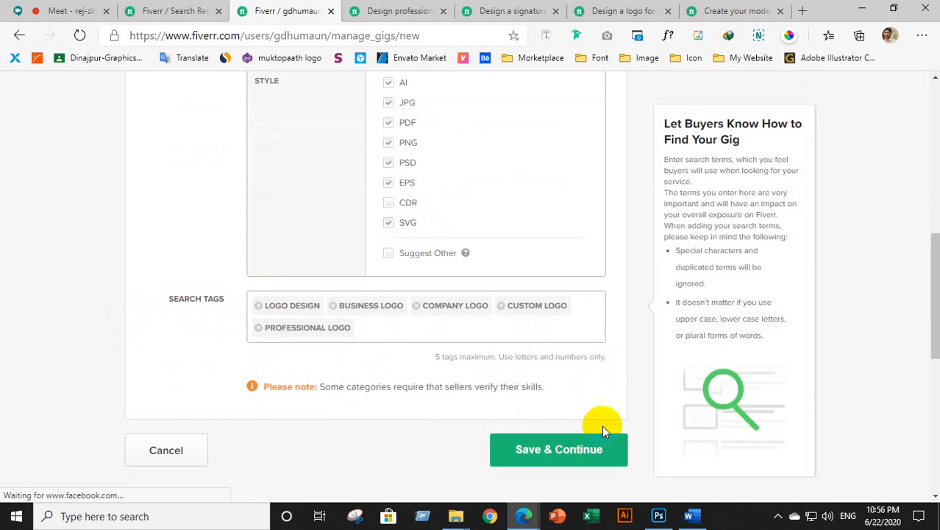
left_click(542, 450)
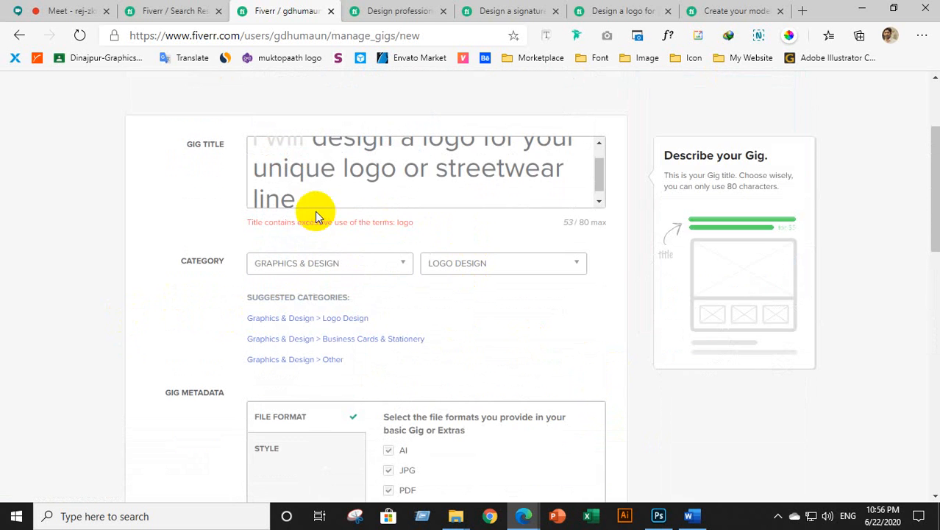
Remove the second "logo" from the gig title so it reads "design a logo for your unique or streetwear line".
scroll(398, 183, "up", 1)
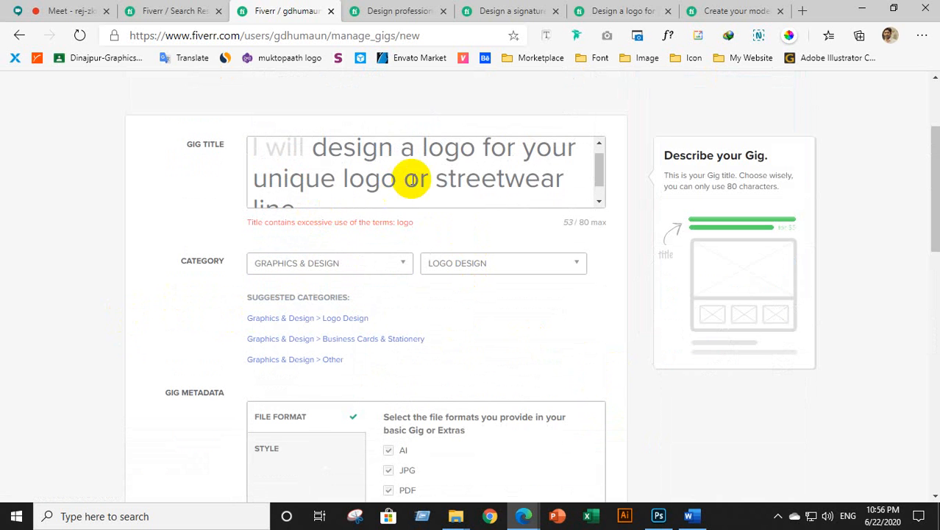
left_click(471, 152)
scroll(445, 168, "down", 1)
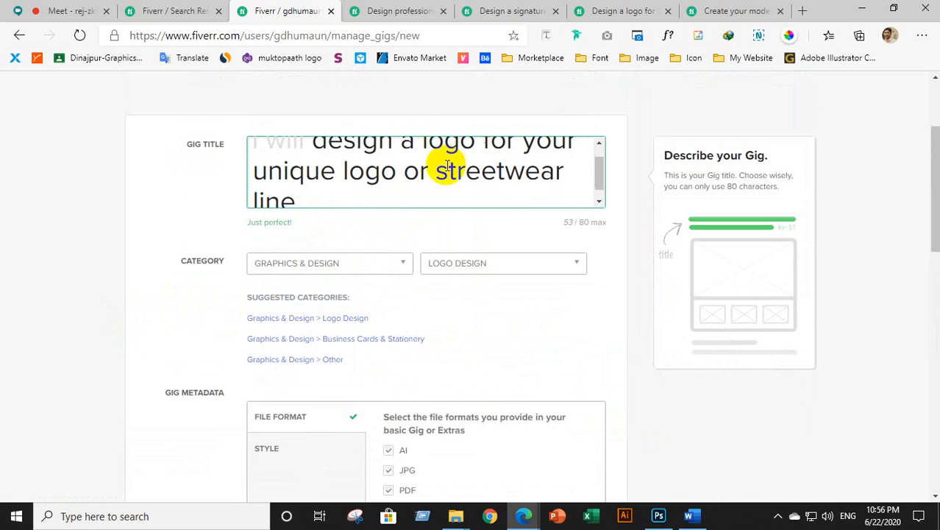
scroll(445, 165, "up", 1)
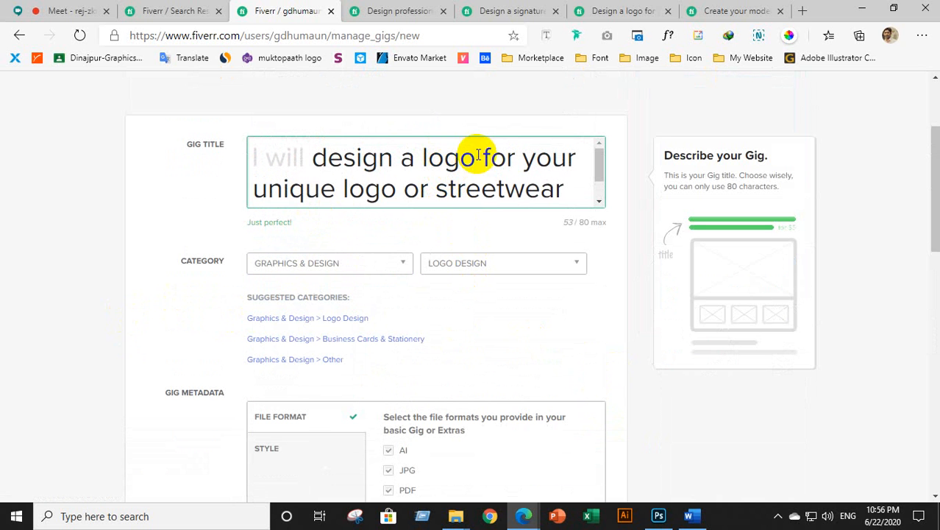
scroll(400, 183, "down", 1)
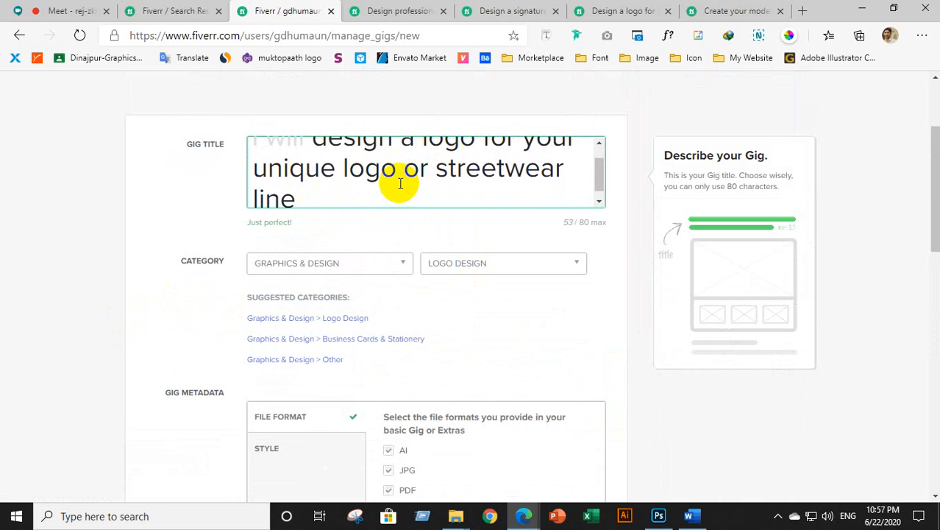
scroll(397, 181, "up", 1)
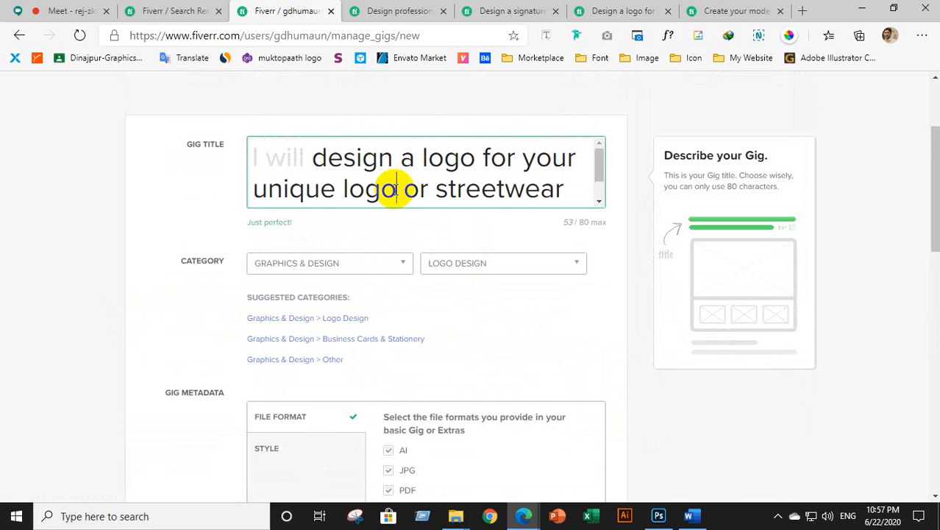
key("BackSpace")
key("BackSpace")
key("BackSpace")
key("BackSpace")
key("BackSpace")
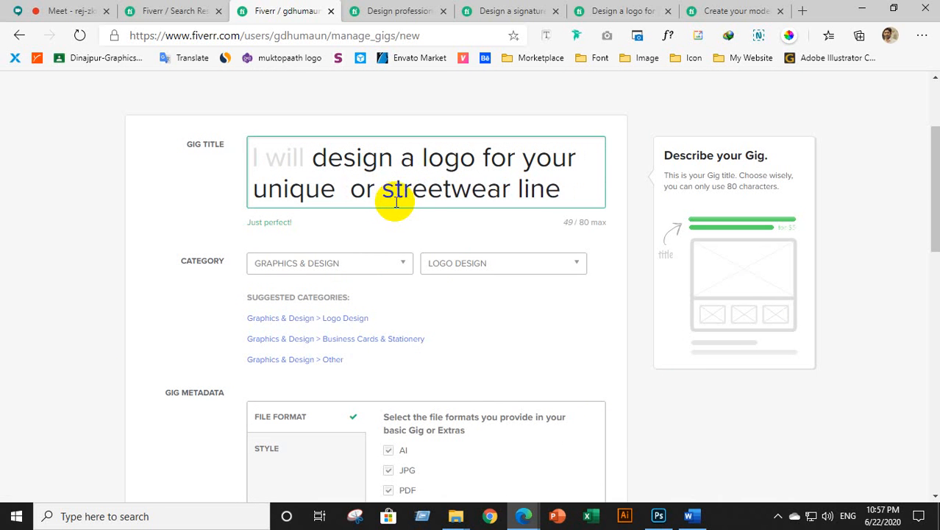
Save the gig overview, continue to the pricing stage, and dismiss the gig packages introduction.
scroll(428, 279, "down", 5)
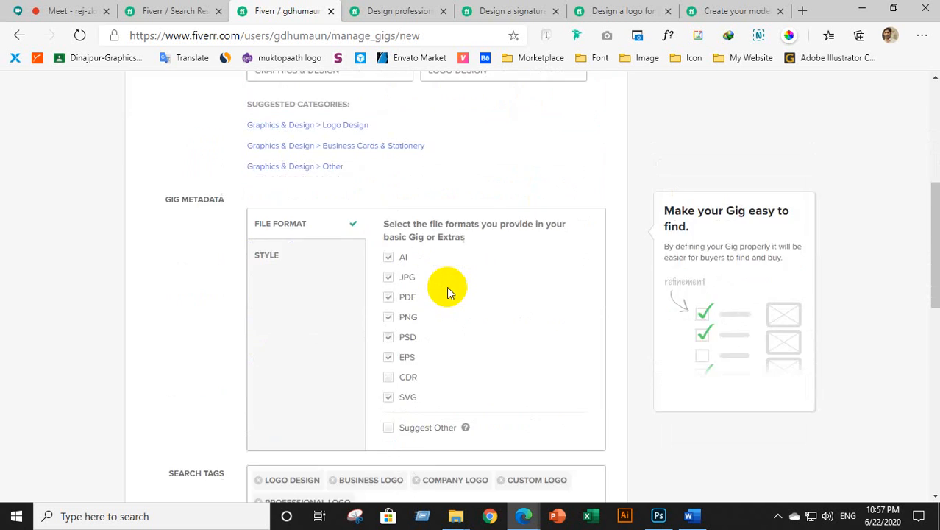
left_click(553, 427)
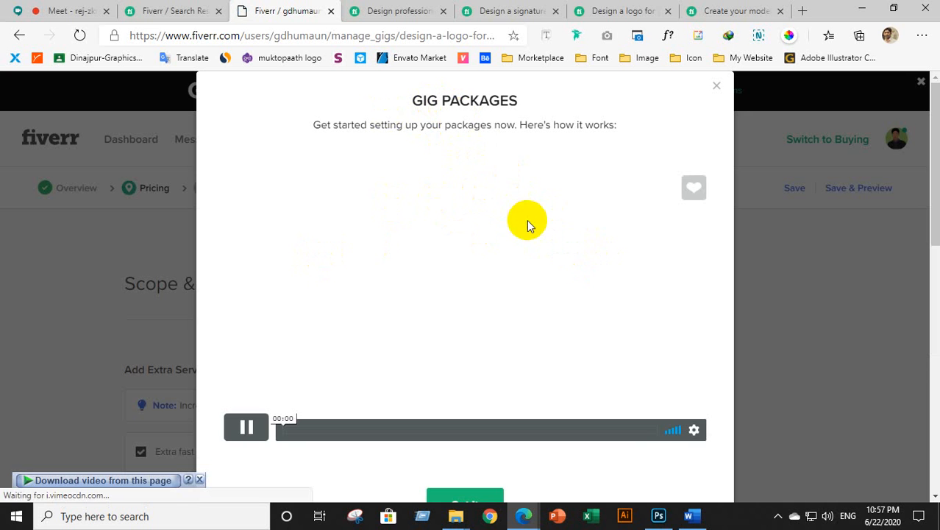
scroll(620, 272, "down", 3)
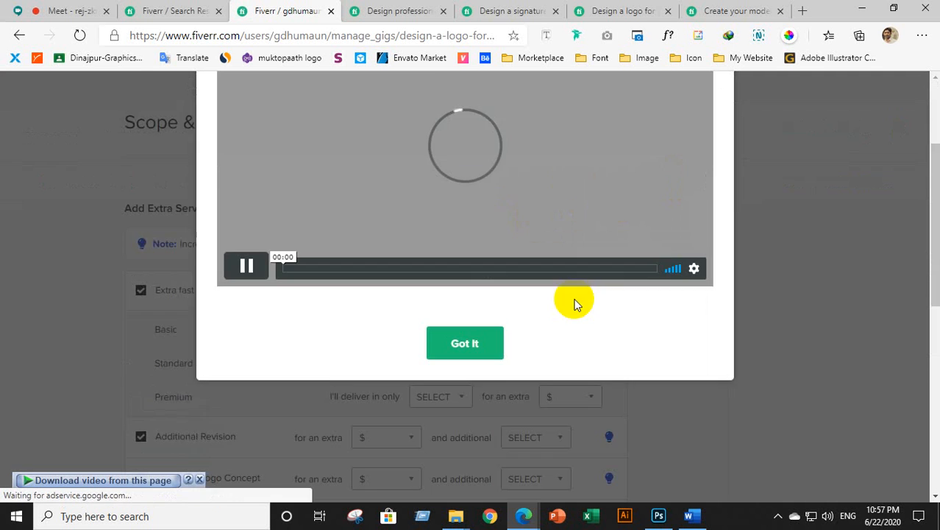
scroll(520, 273, "up", 2)
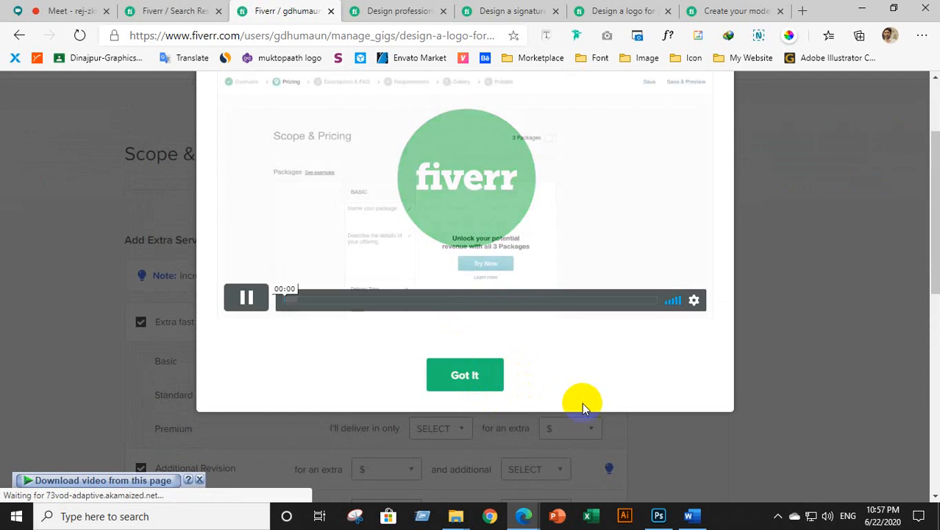
left_click(469, 376)
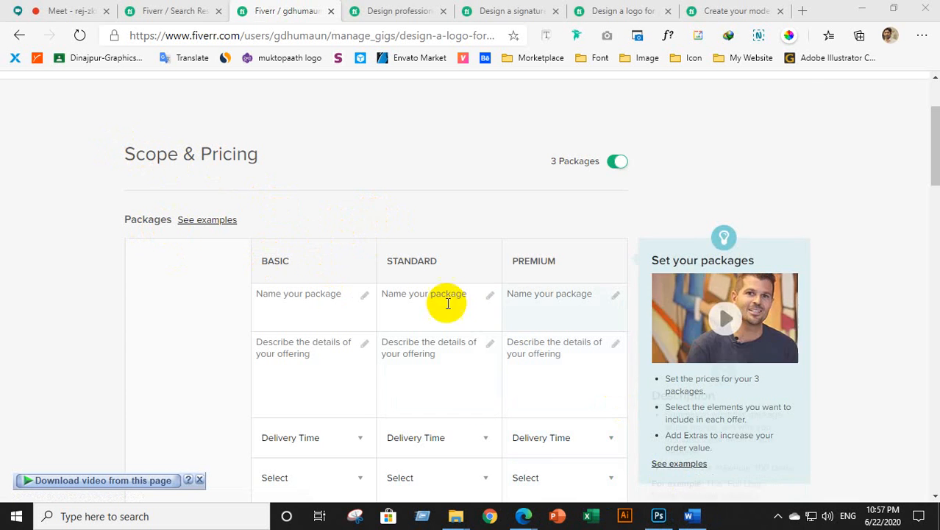
Switch to the Fiverr GiG document in Word, check its Bronze, Silver and Gold package notes, and return to the gig page in the browser.
left_click(692, 515)
scroll(268, 309, "down", 2)
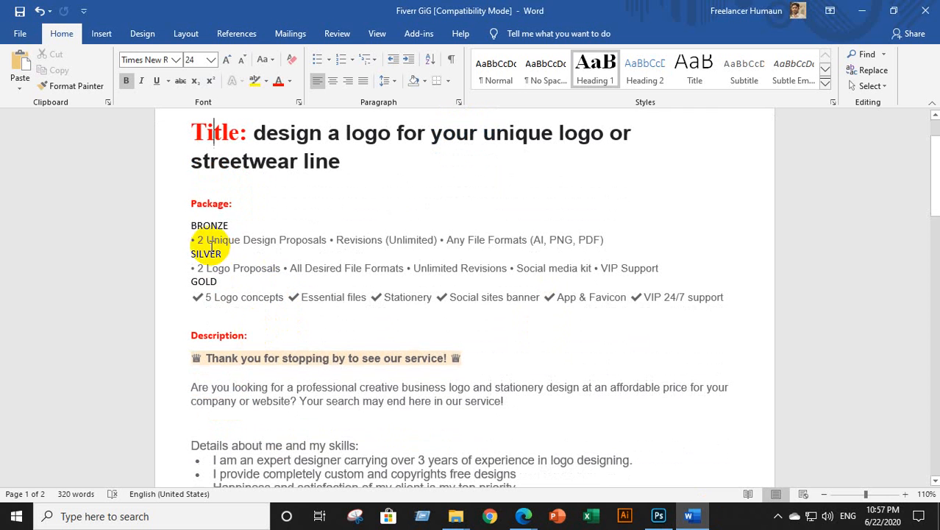
left_click(208, 224)
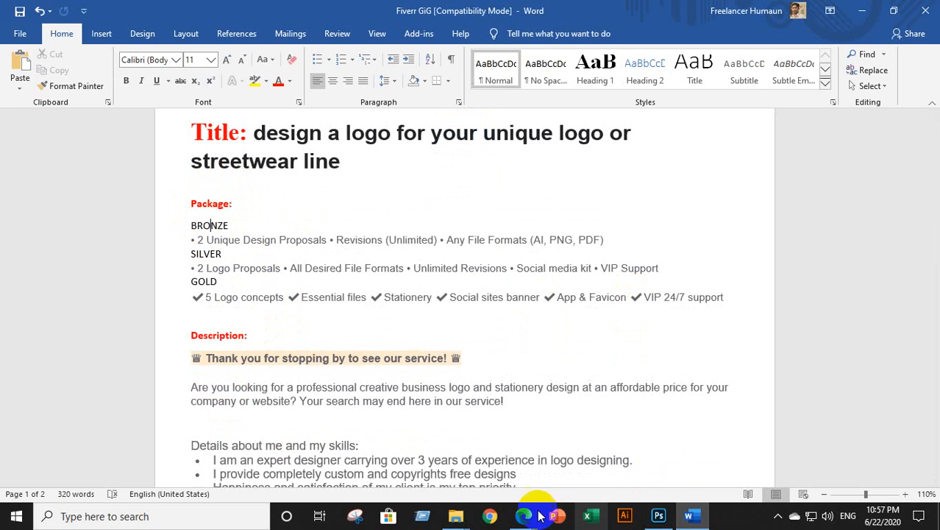
mouse_move(528, 519)
left_click(467, 441)
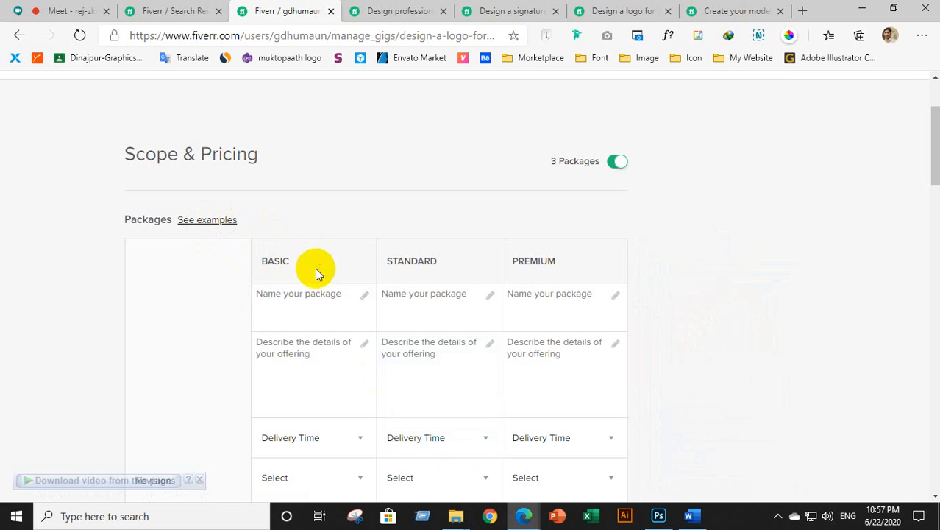
Turn the gig's three-package option off to view the single-package form, and turn it back on.
left_click(616, 162)
left_click(617, 164)
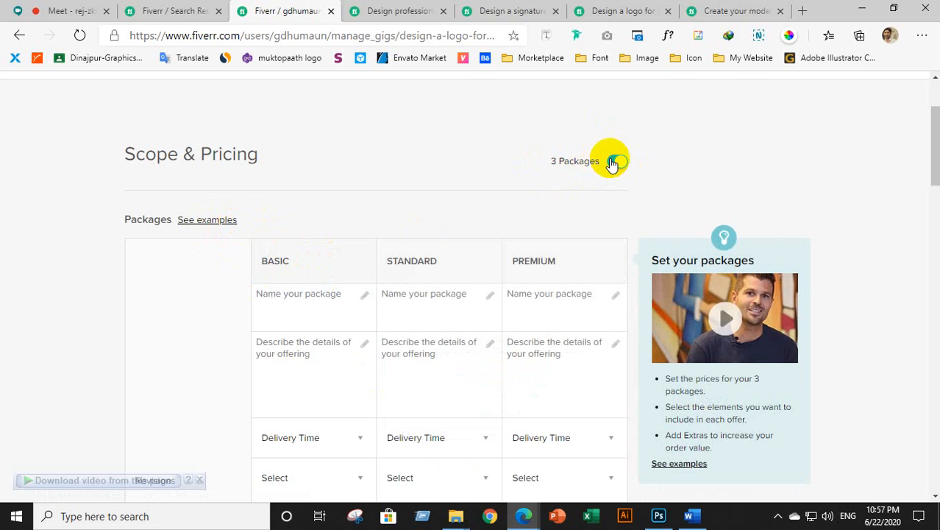
left_click(614, 163)
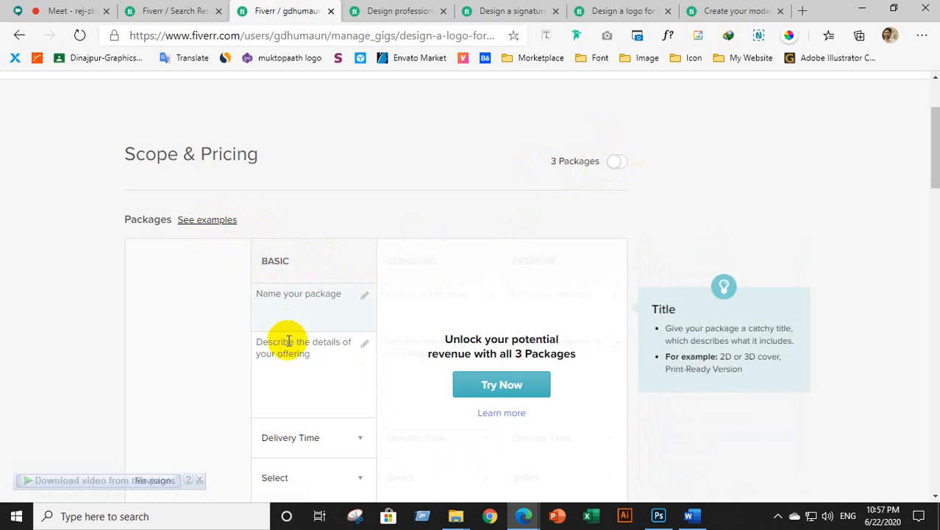
left_click(618, 164)
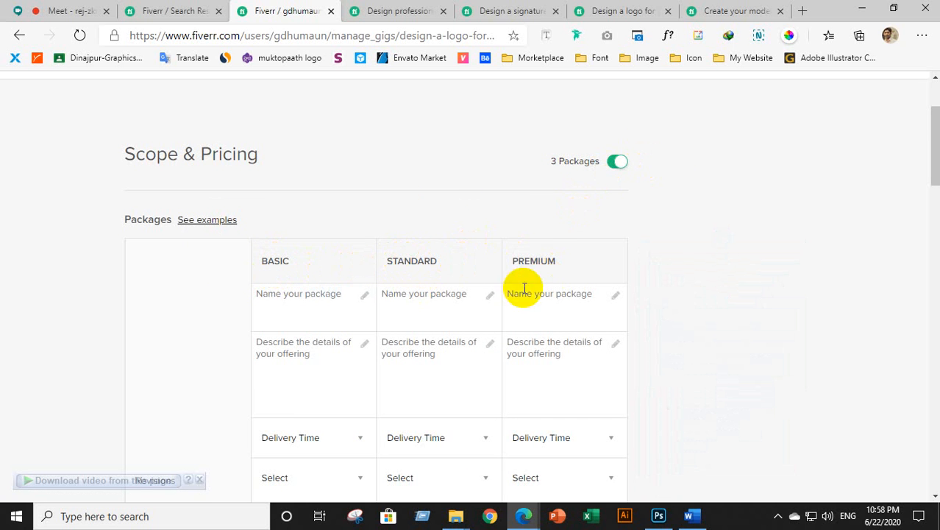
Name the gig's Basic package "BASIC".
scroll(341, 351, "down", 3)
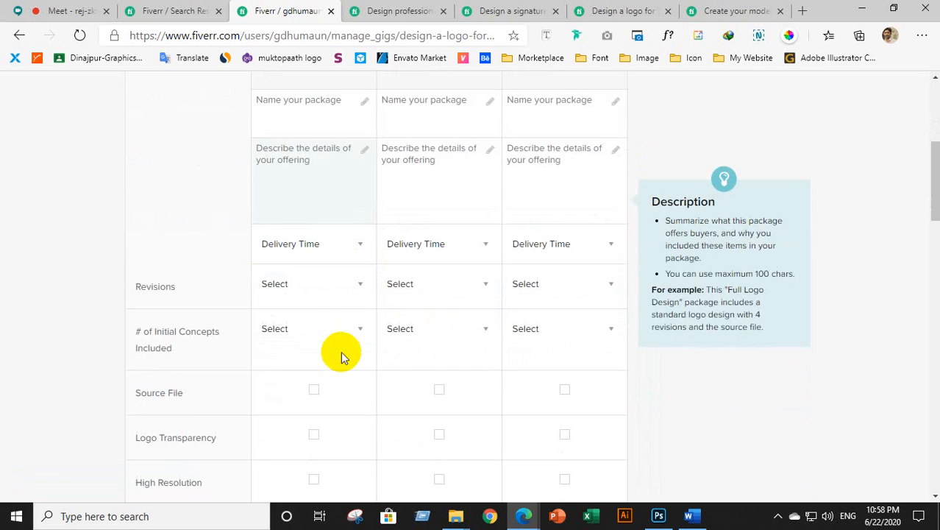
scroll(341, 352, "up", 3)
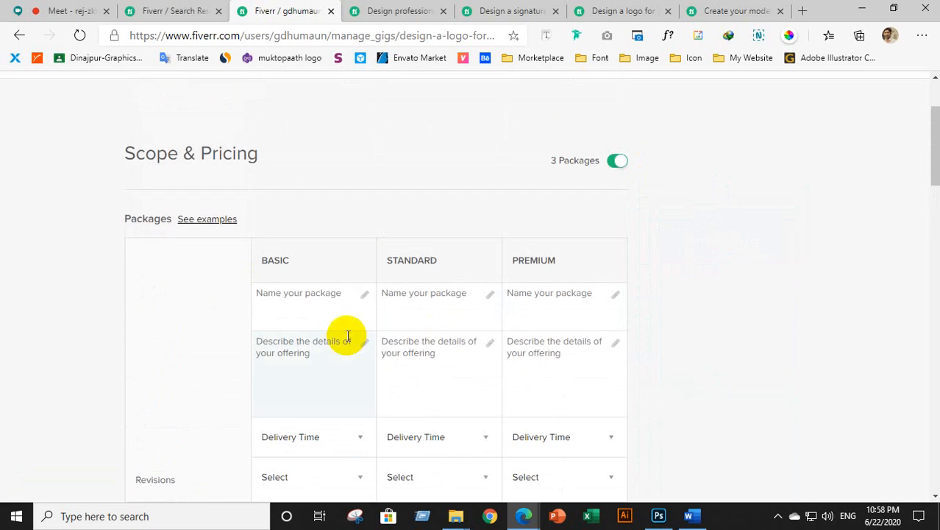
left_click(312, 285)
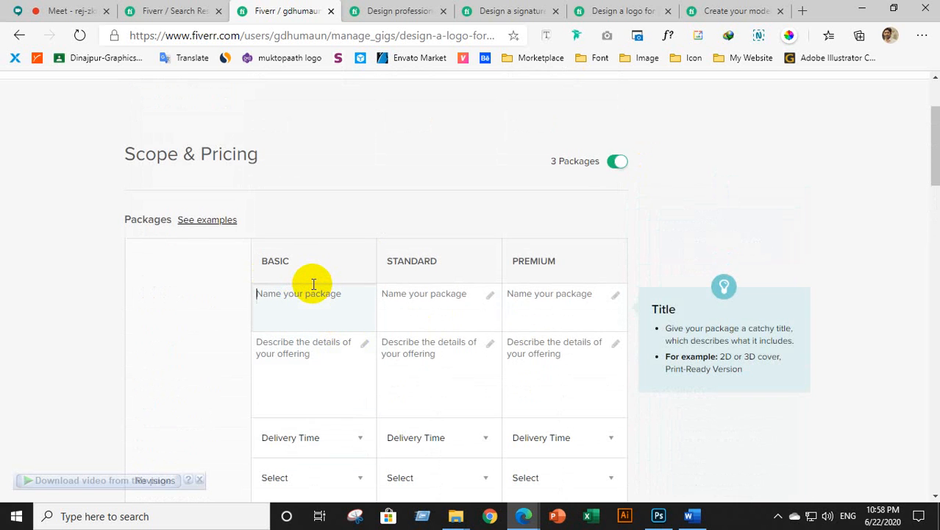
type("BASIC")
left_click(389, 289)
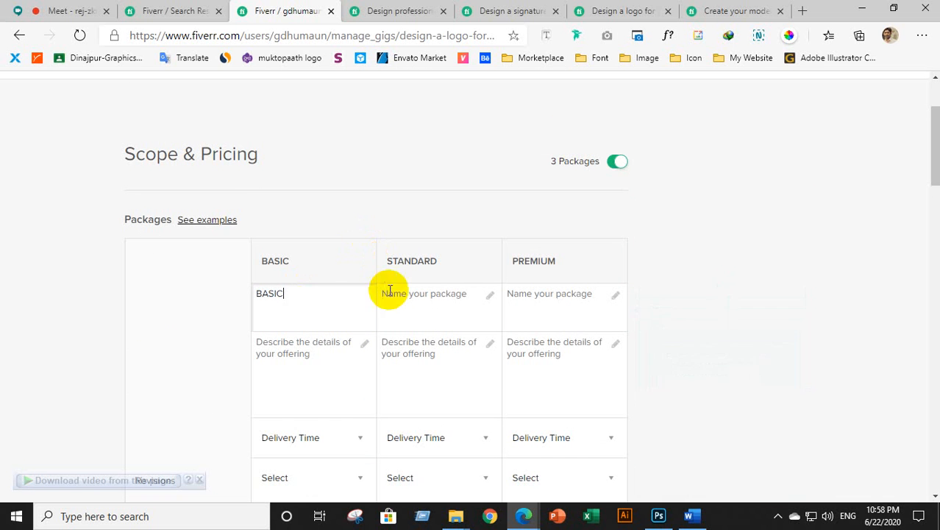
Name the Standard package "STANDARD" and the Premium package "PREMIUM".
type("s")
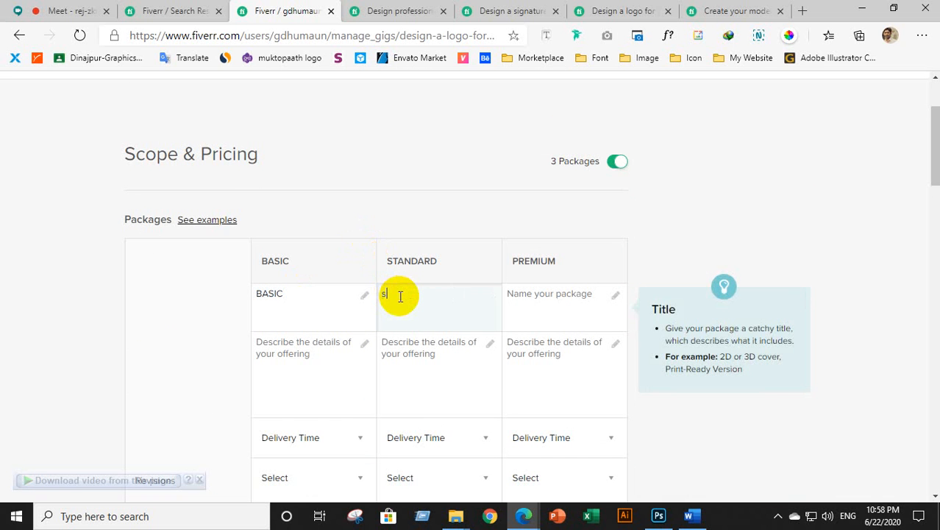
key("BackSpace")
type("STANDARD")
left_click(536, 299)
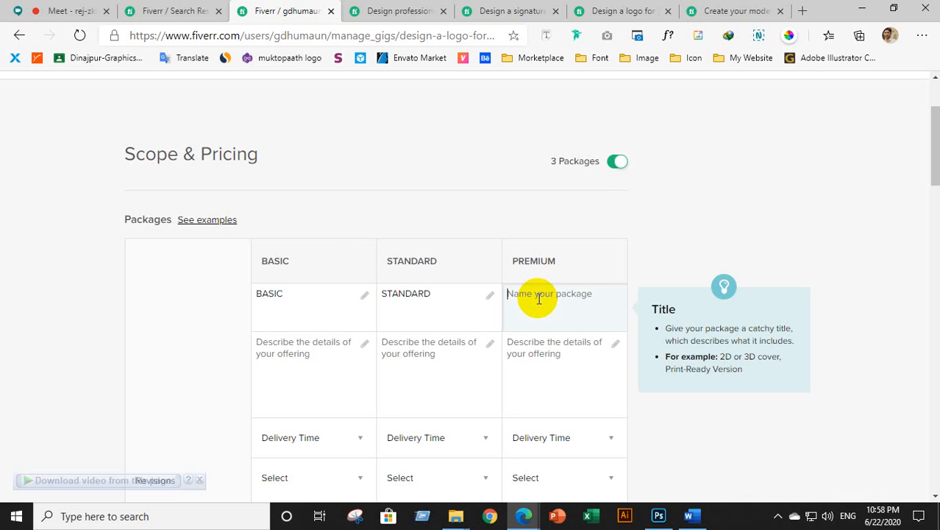
type("PREMIUM")
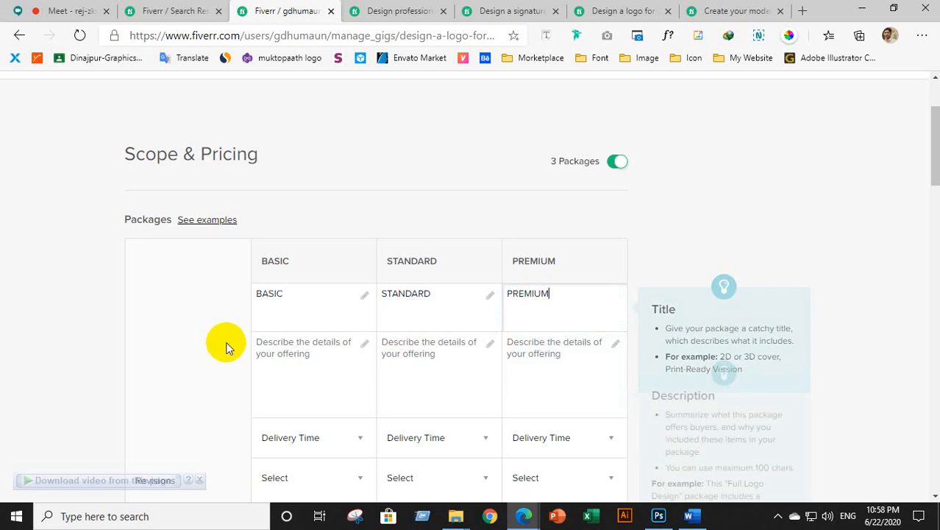
Copy the heading "BRONZE" from the Fiverr GiG document in Word and replace the Basic package's name with it in the browser.
left_click(306, 357)
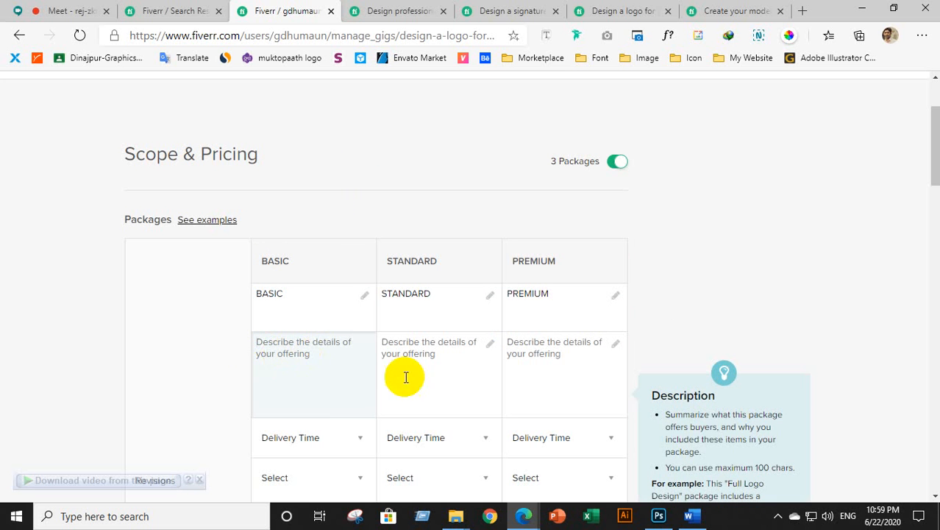
left_click(689, 516)
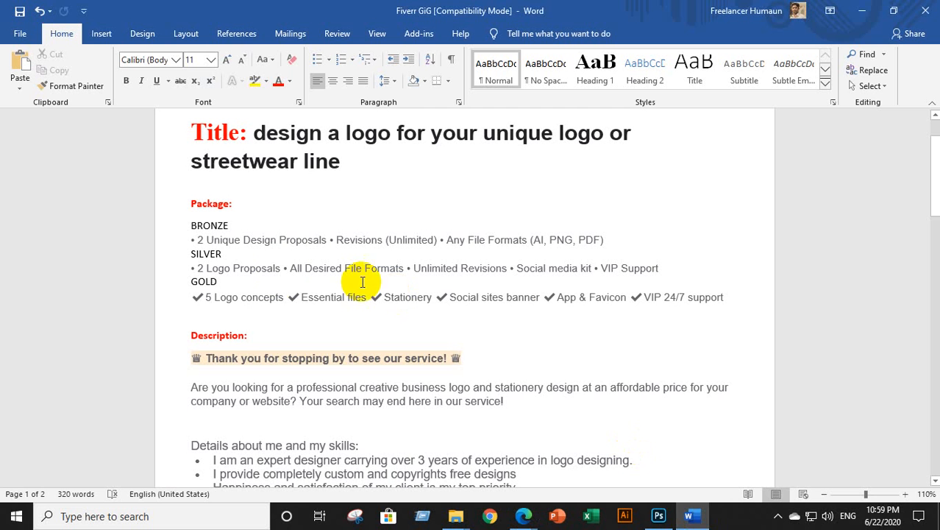
left_click(203, 226)
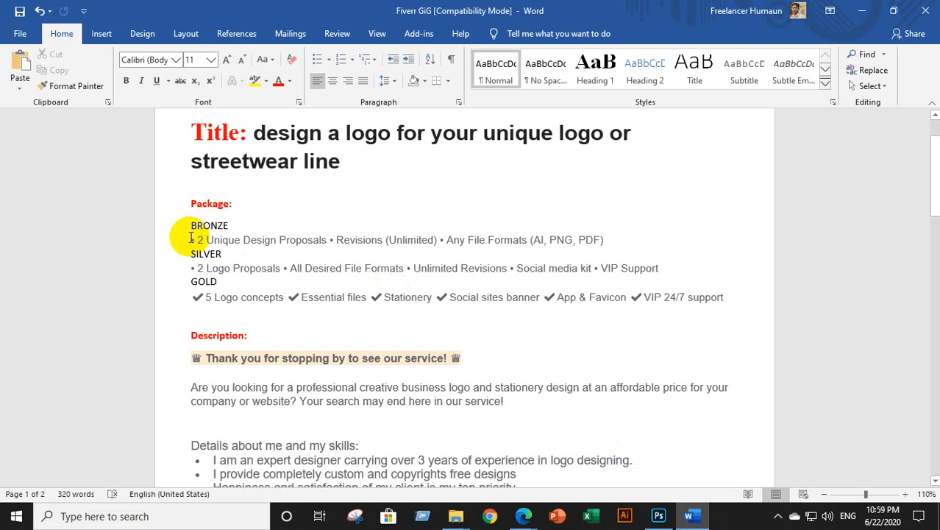
left_click_drag(195, 241, 467, 240)
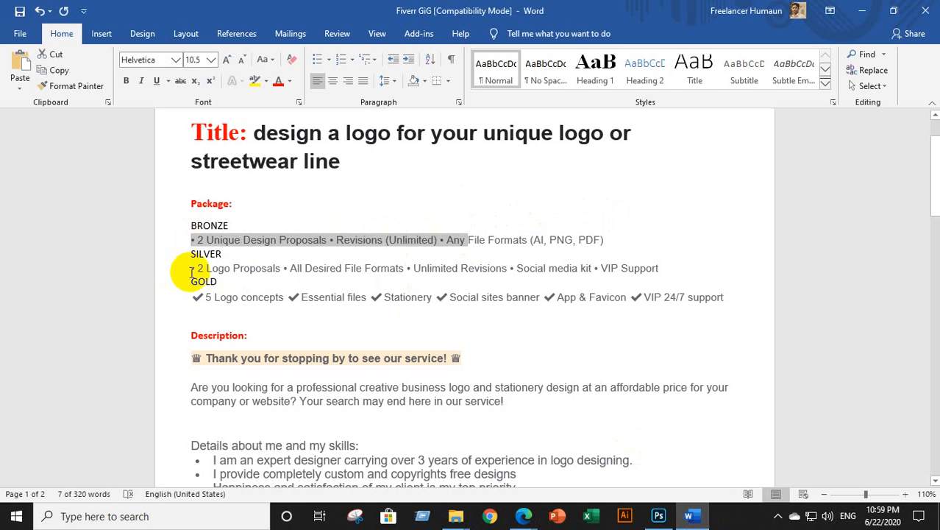
left_click(199, 252)
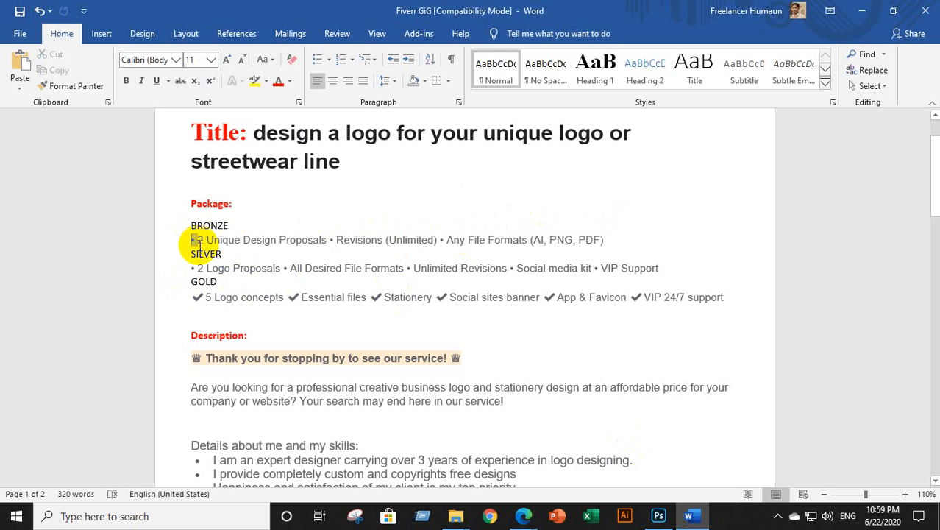
left_click_drag(199, 246, 201, 244)
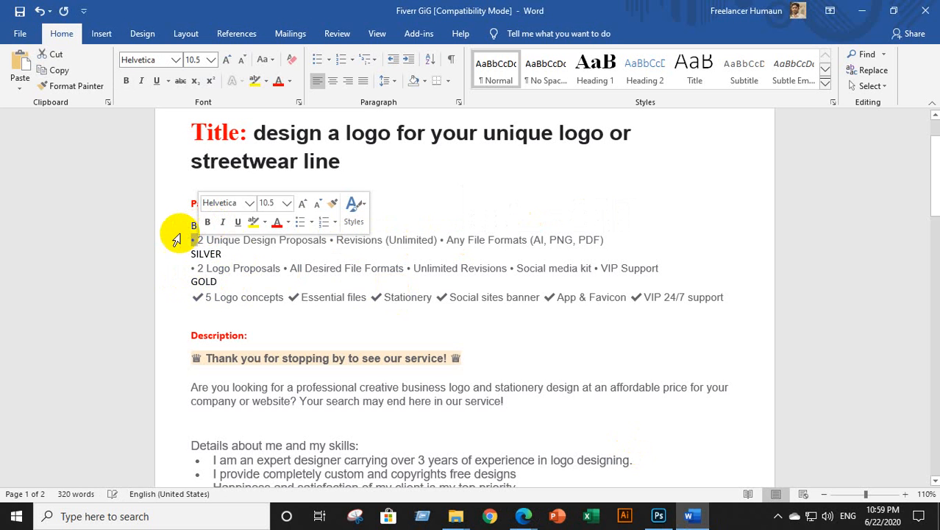
left_click(176, 239)
left_click_drag(192, 225, 231, 225)
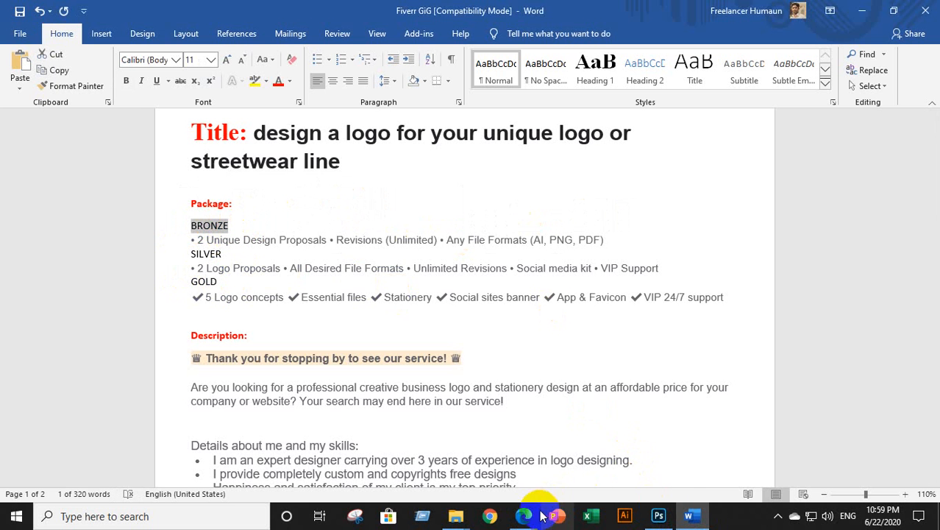
mouse_move(524, 515)
left_click(455, 432)
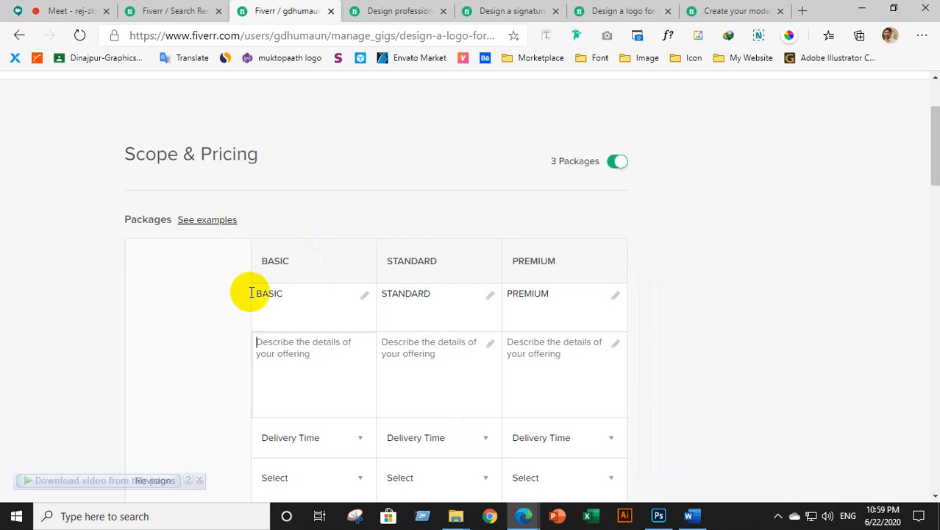
left_click_drag(252, 293, 301, 298)
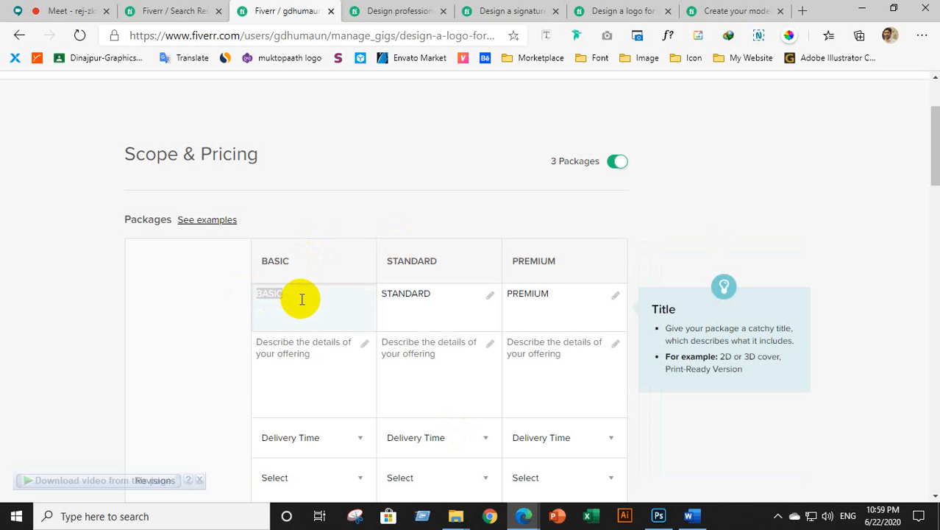
Copy "SILVER" from the Word document and replace the Standard package's name with it on the gig page in the browser.
left_click(416, 302)
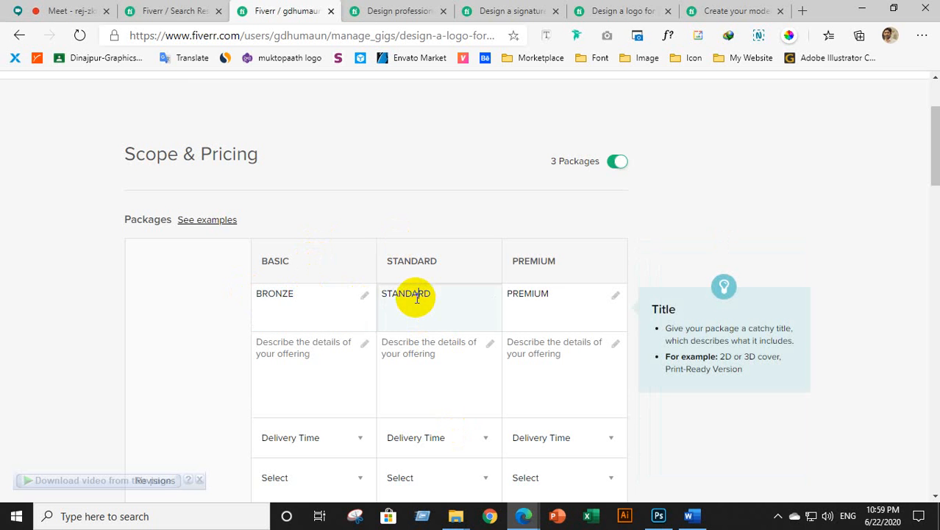
left_click(688, 517)
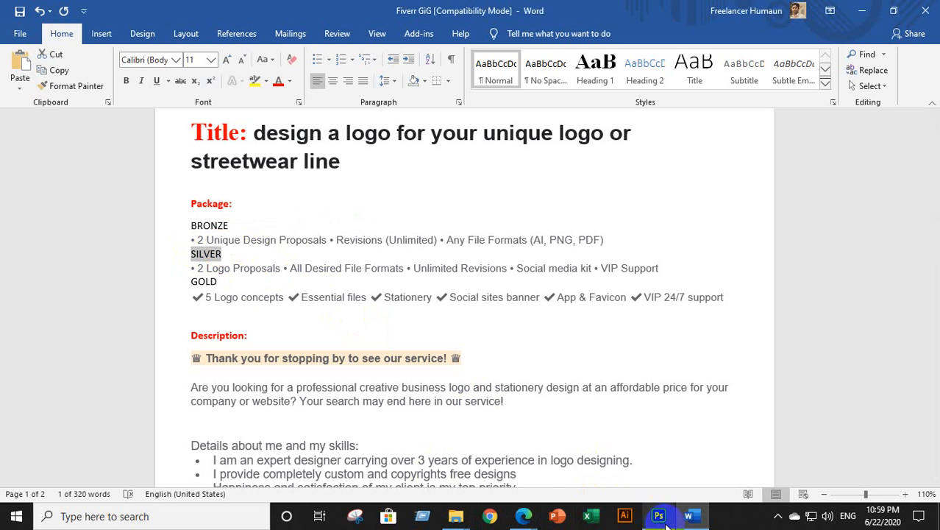
mouse_move(528, 515)
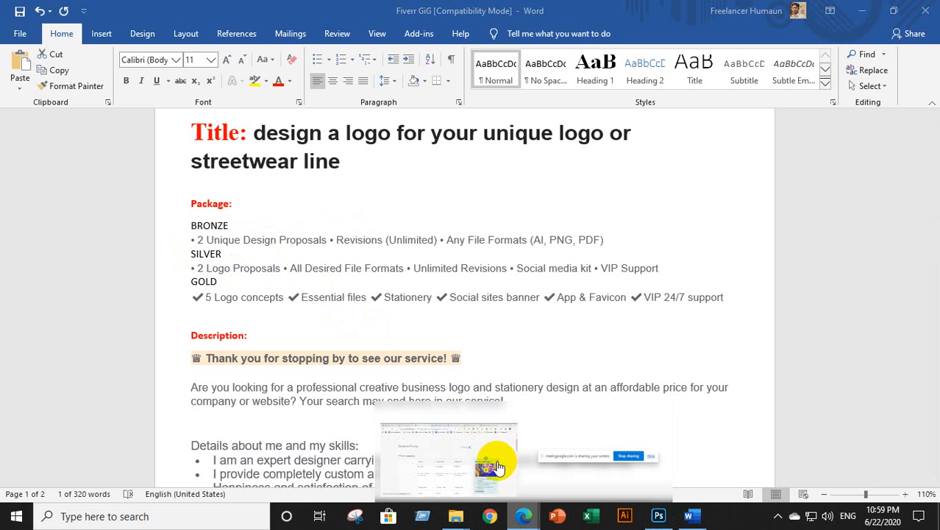
left_click(508, 459)
left_click_drag(434, 297, 404, 300)
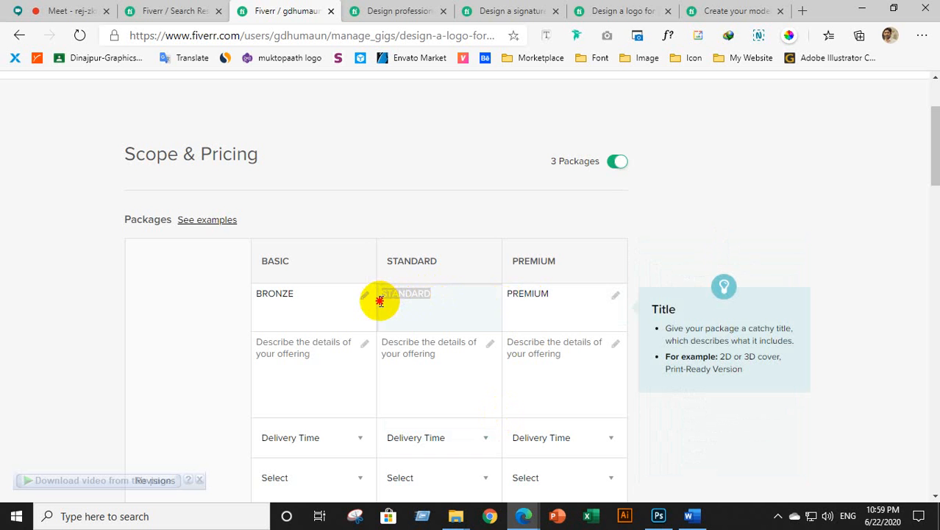
Copy "GOLD" from the Word document and replace the Premium package's name with it on the gig page in the browser.
left_click(534, 297)
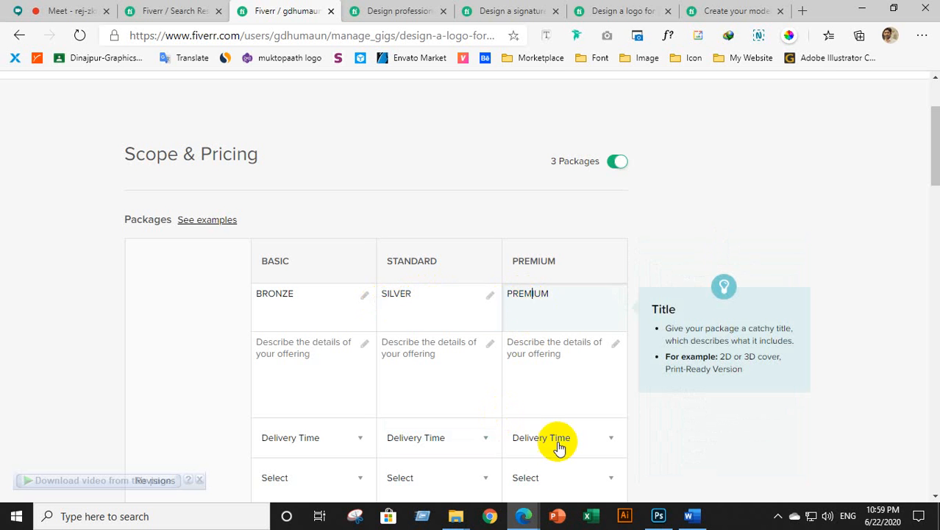
left_click(689, 516)
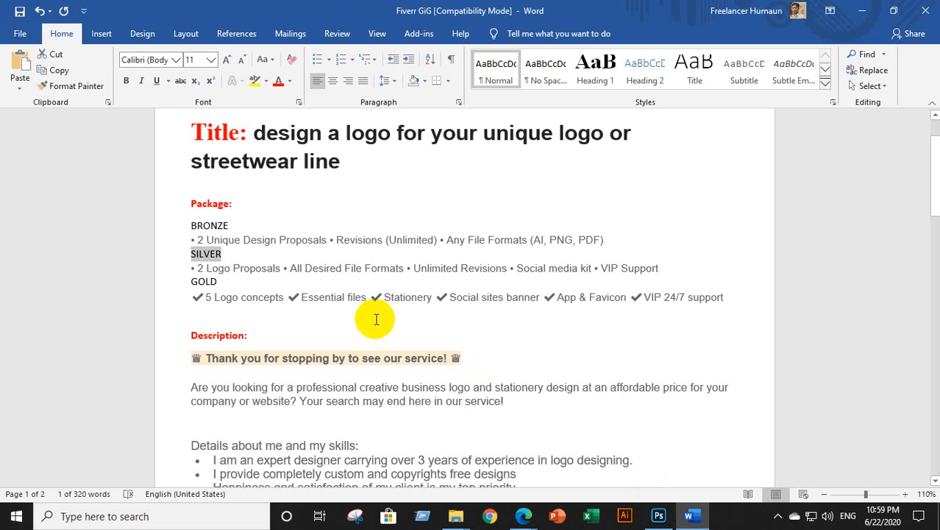
left_click_drag(190, 283, 218, 280)
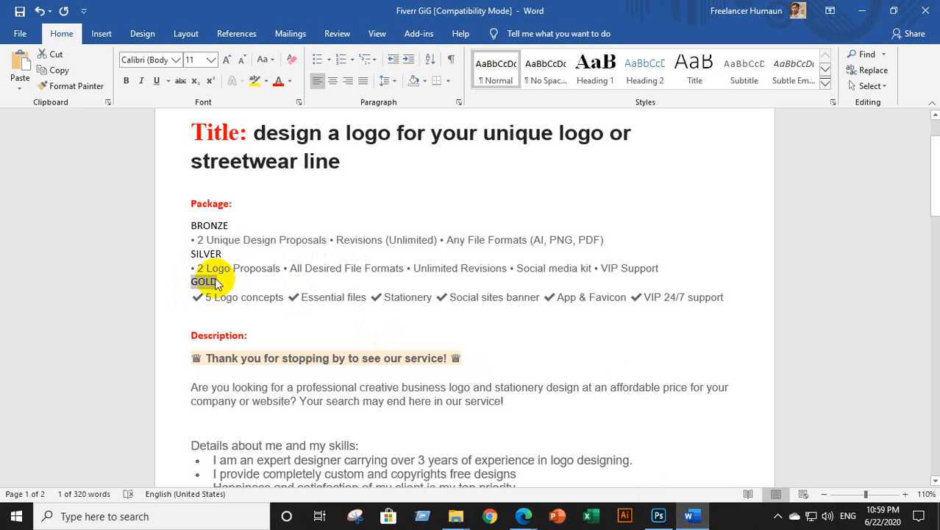
left_click(524, 516)
left_click(482, 421)
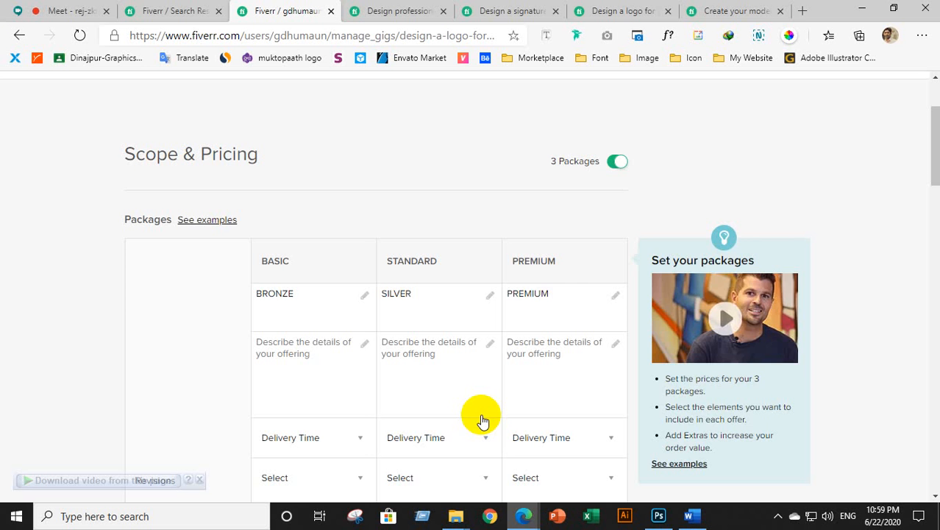
left_click(547, 307)
left_click_drag(550, 294, 507, 293)
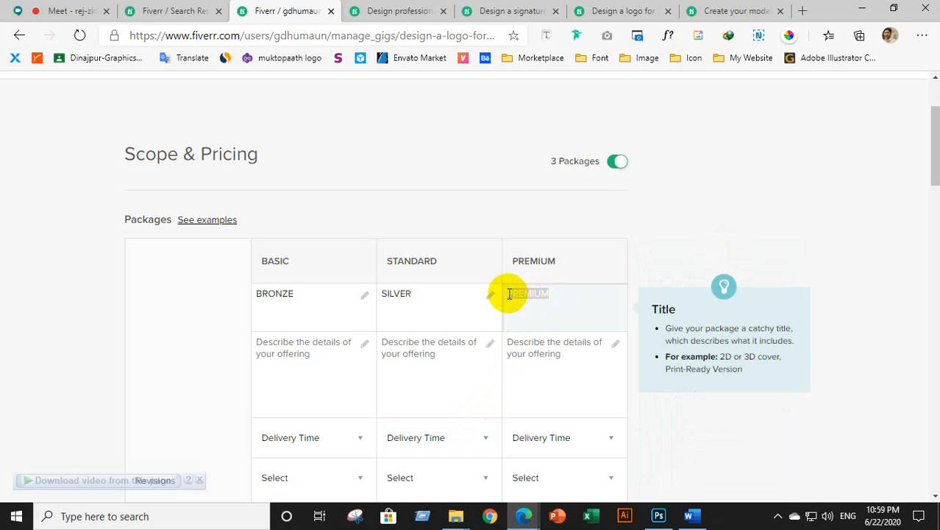
Copy Word's Bronze line into the browser's Basic package description: "• 2 Unique Design Proposals • Revisions (Unlimited) • Any File Formats (AI, PNG, PDF)".
left_click(321, 347)
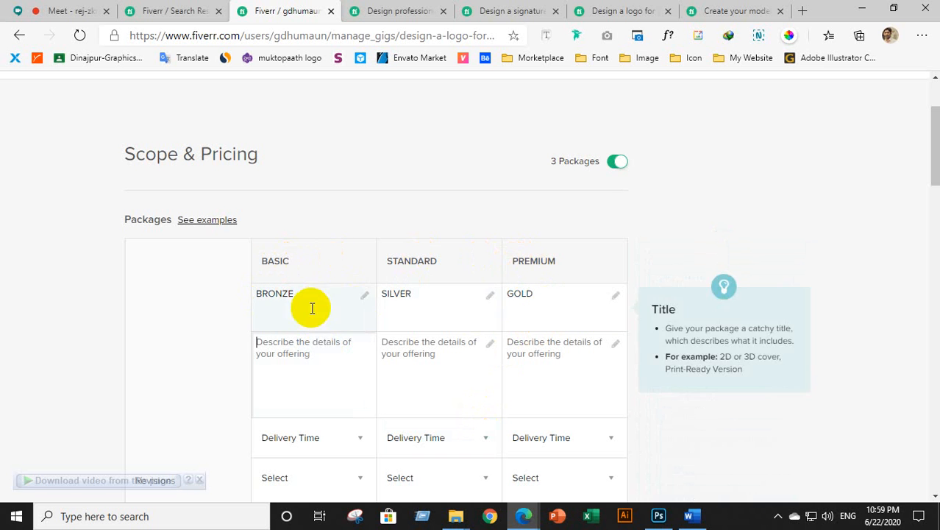
left_click(688, 515)
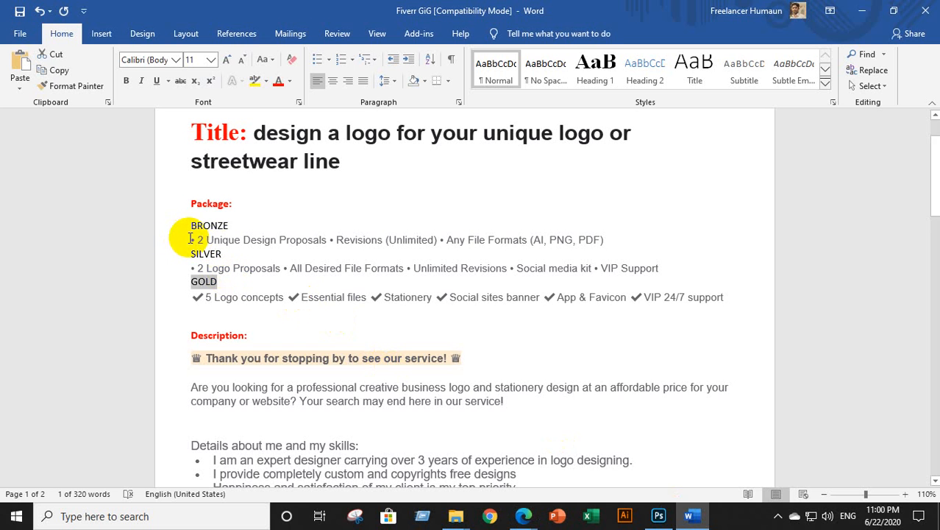
left_click_drag(190, 239, 616, 239)
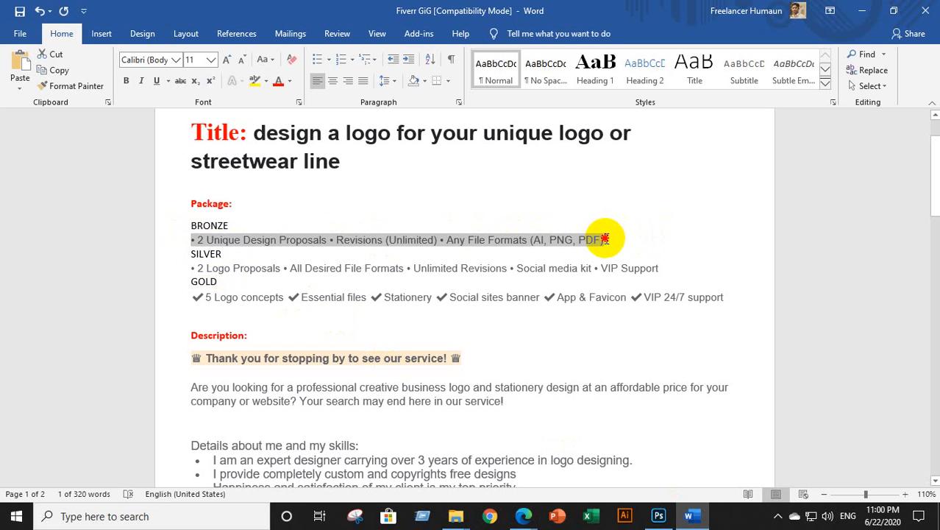
left_click_drag(604, 238, 605, 239)
key("ctrl+c")
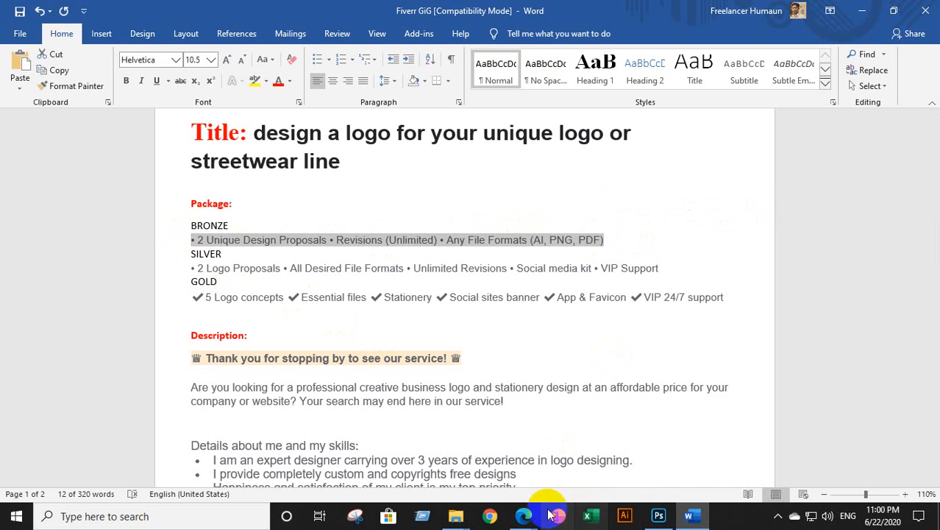
mouse_move(521, 519)
left_click(465, 481)
left_click(294, 349)
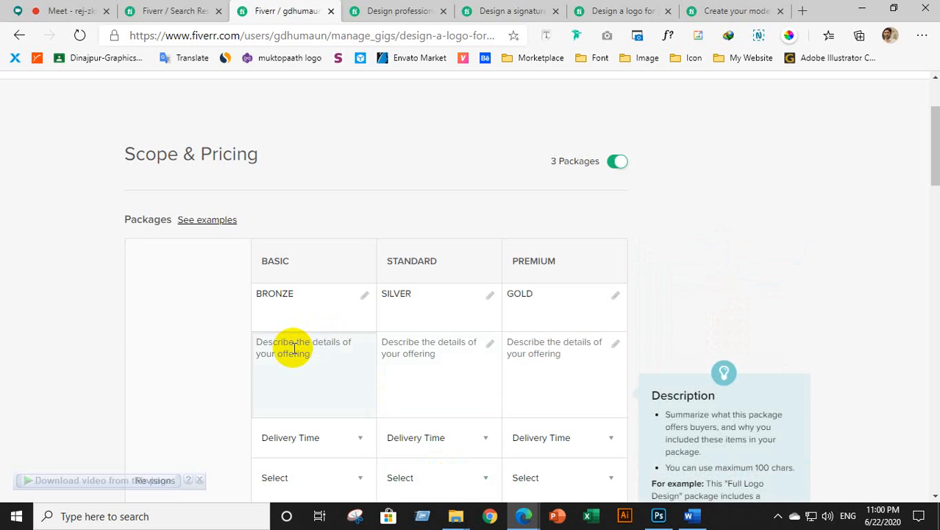
key("ctrl+v")
Copy Word's Silver line, from "2 Logo Proposals" to "VIP Support", into the Standard package's description on the gig page in the browser.
left_click(398, 357)
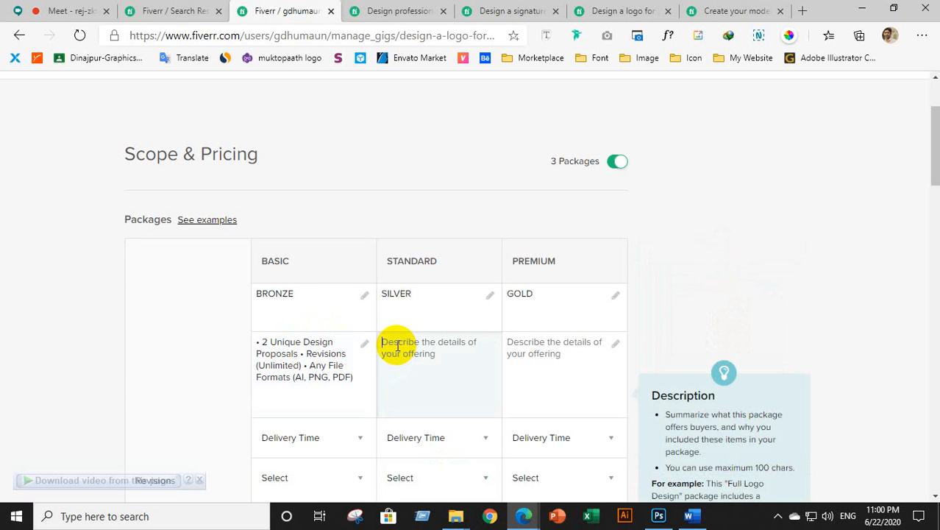
left_click(689, 516)
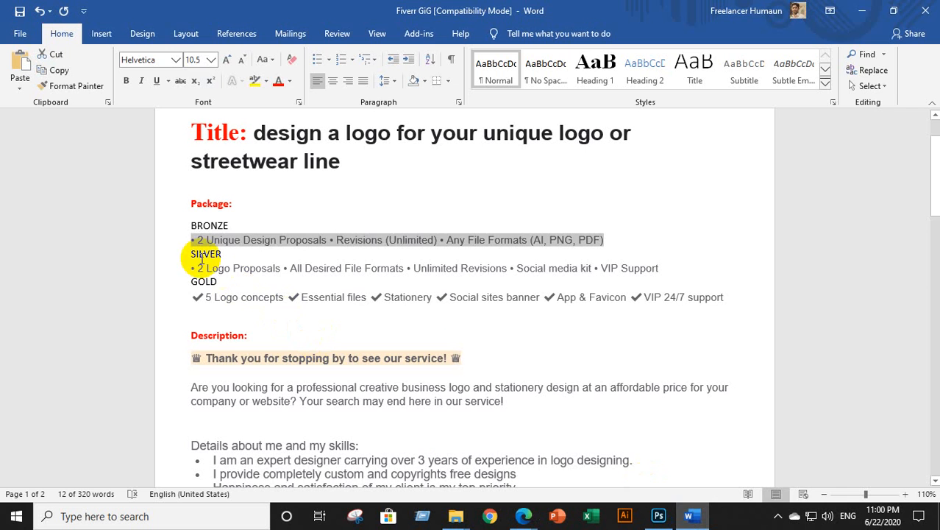
left_click_drag(193, 268, 648, 267)
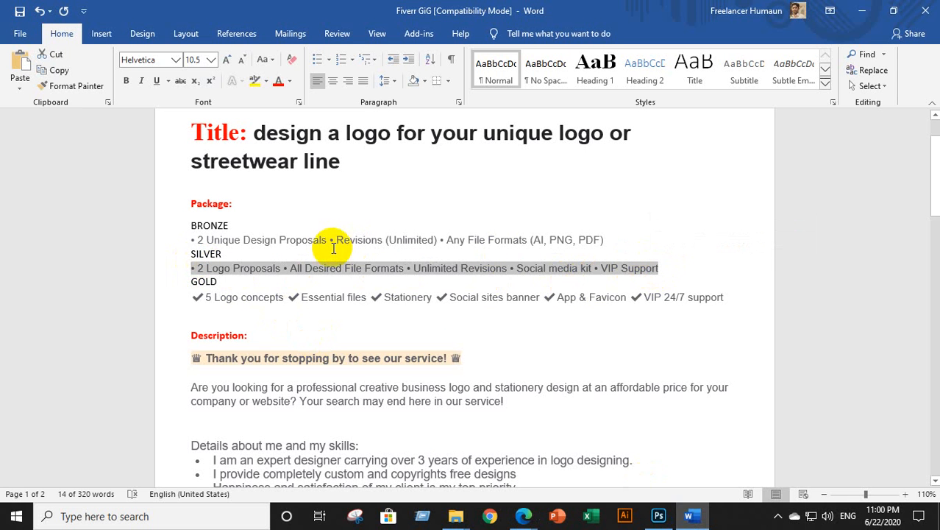
left_click(305, 268)
left_click_drag(189, 268, 662, 266)
key("ctrl+c")
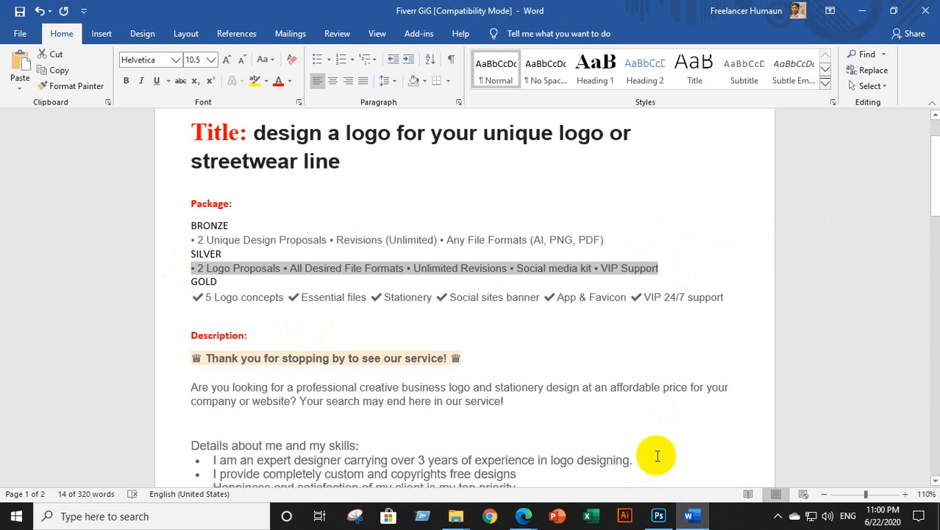
mouse_move(527, 519)
left_click(470, 450)
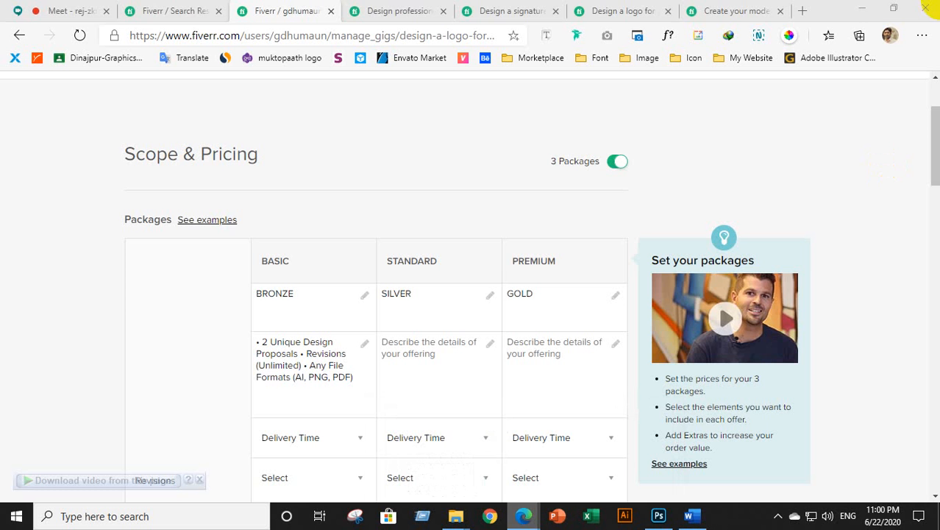
left_click(406, 348)
key("ctrl+v")
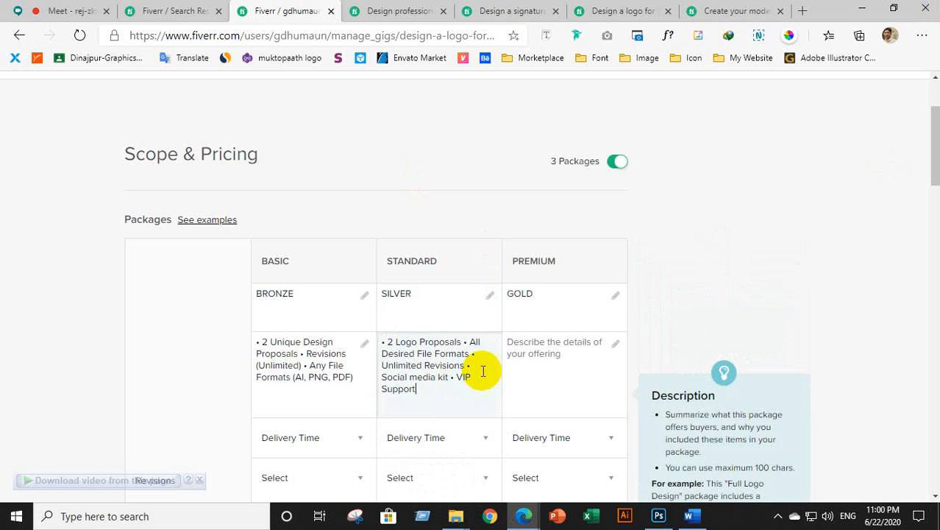
Copy Word's Gold line, from "5 Logo concepts" to "VIP 24/7 support", into the Premium package's description on the gig page in the browser.
left_click(519, 350)
left_click(691, 516)
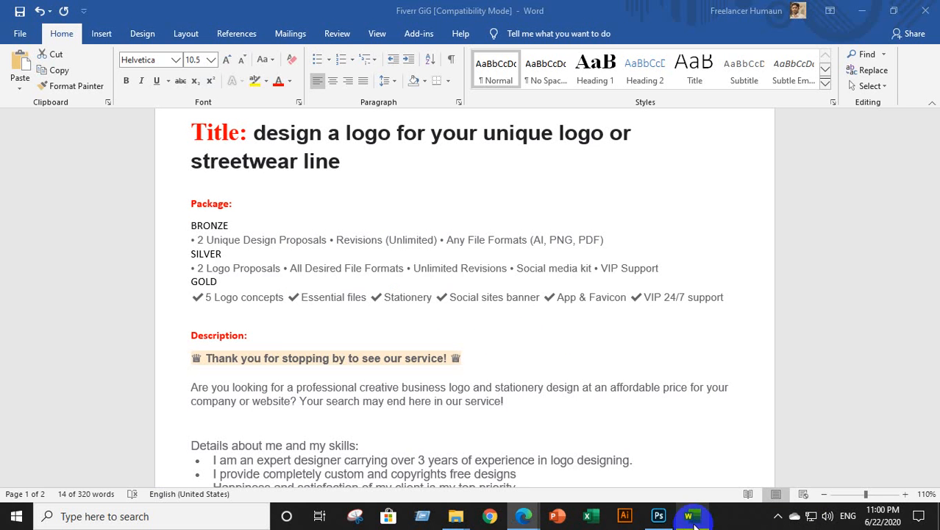
left_click_drag(190, 298, 729, 296)
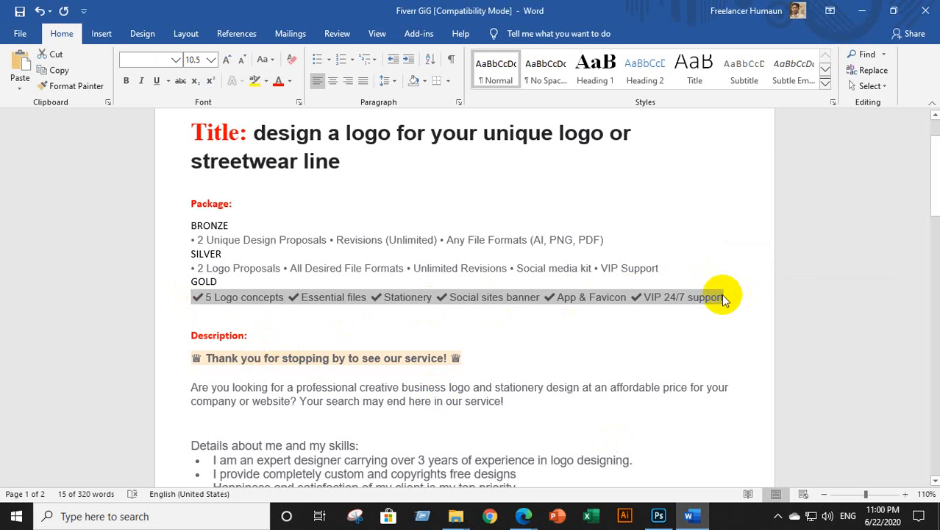
mouse_move(523, 516)
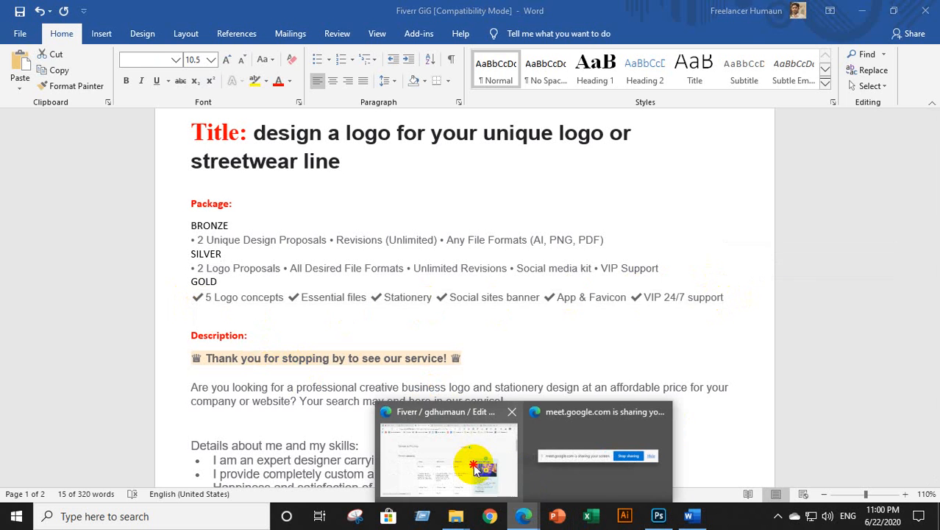
left_click(635, 403)
type("✓5 Logo concepts ✓Essential files ✓Stationery ✓Social sites banner ✓App & Favicon ✓VIP 24/7 support")
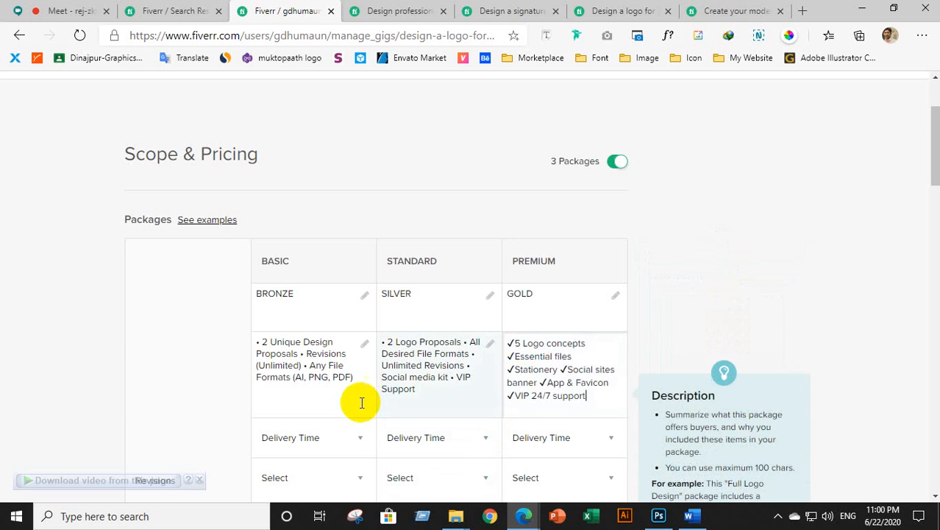
Set the Basic package's delivery time to 1 Day Delivery.
scroll(358, 400, "down", 3)
scroll(386, 224, "up", 1)
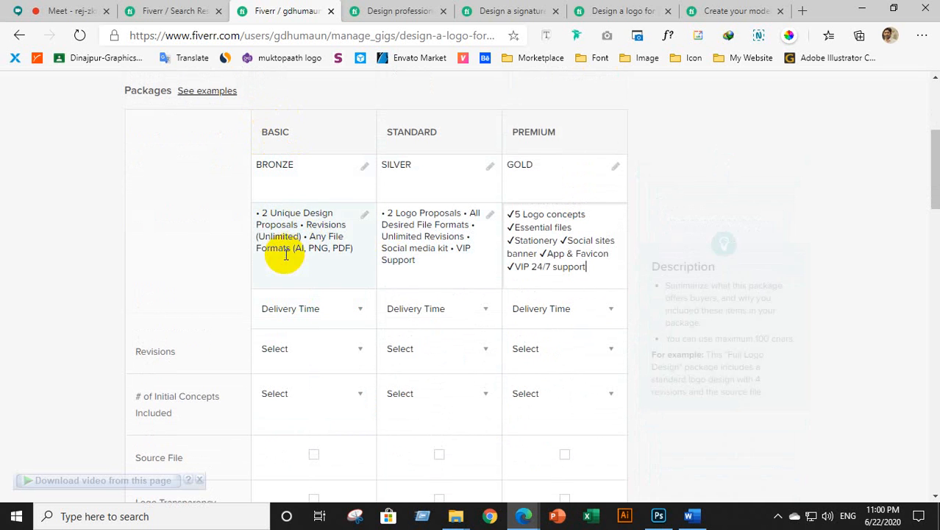
scroll(295, 224, "up", 1)
scroll(297, 239, "down", 1)
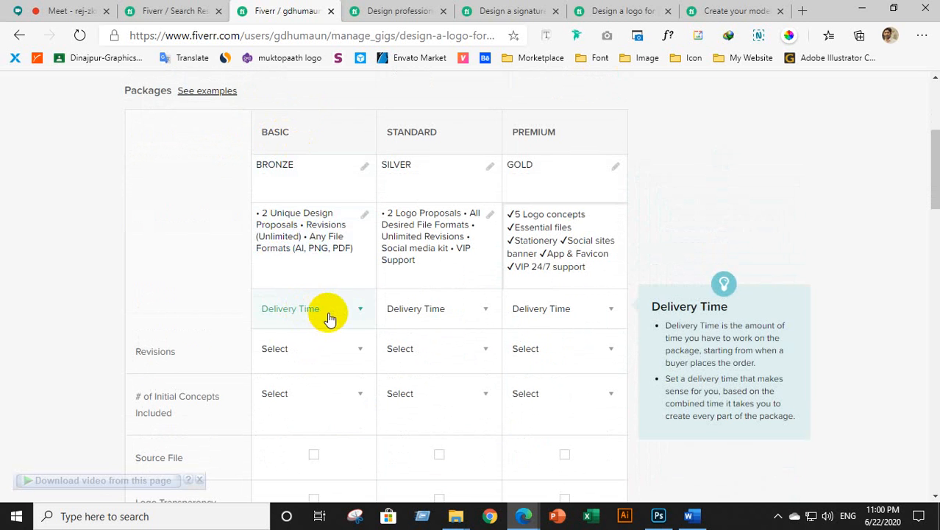
left_click(335, 318)
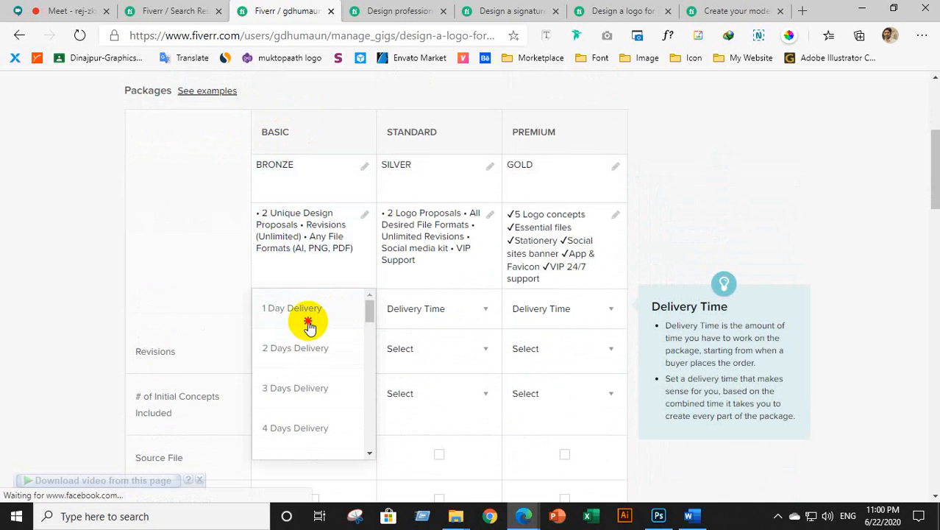
left_click(309, 320)
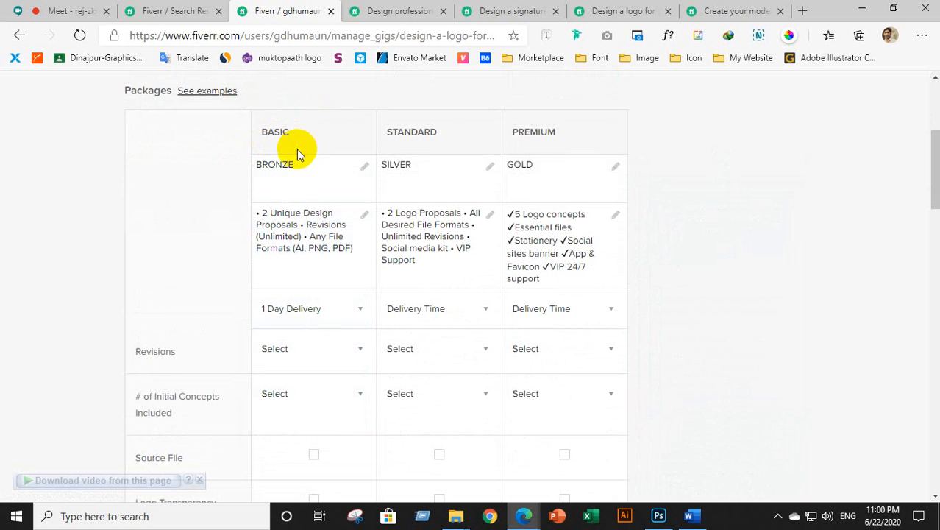
Review the Basic package's description and the available delivery times, keeping 1 Day Delivery selected.
scroll(279, 147, "up", 1)
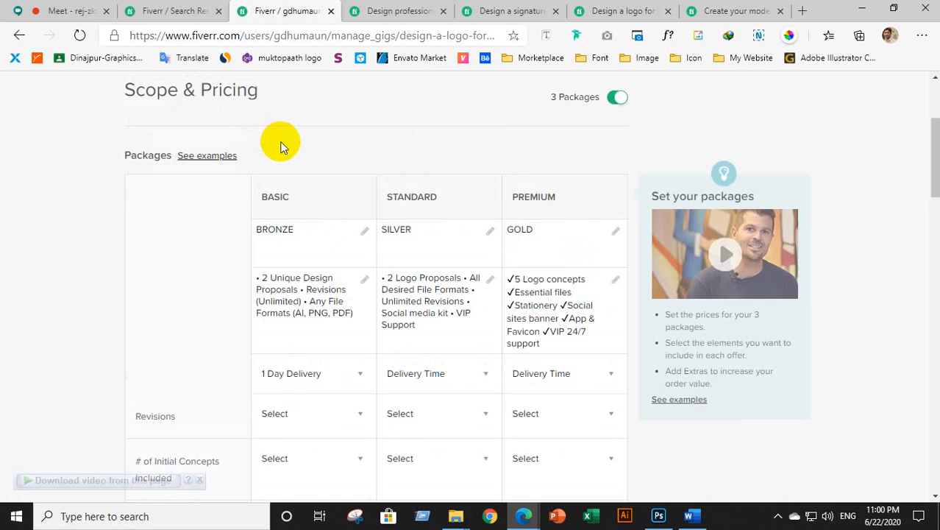
scroll(283, 206, "up", 1)
scroll(287, 263, "down", 1)
left_click_drag(260, 279, 325, 313)
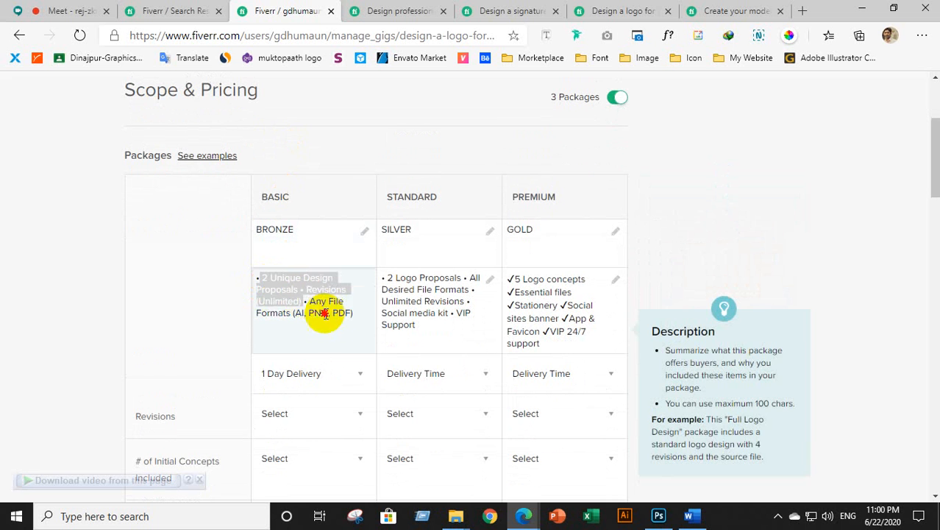
left_click(312, 301)
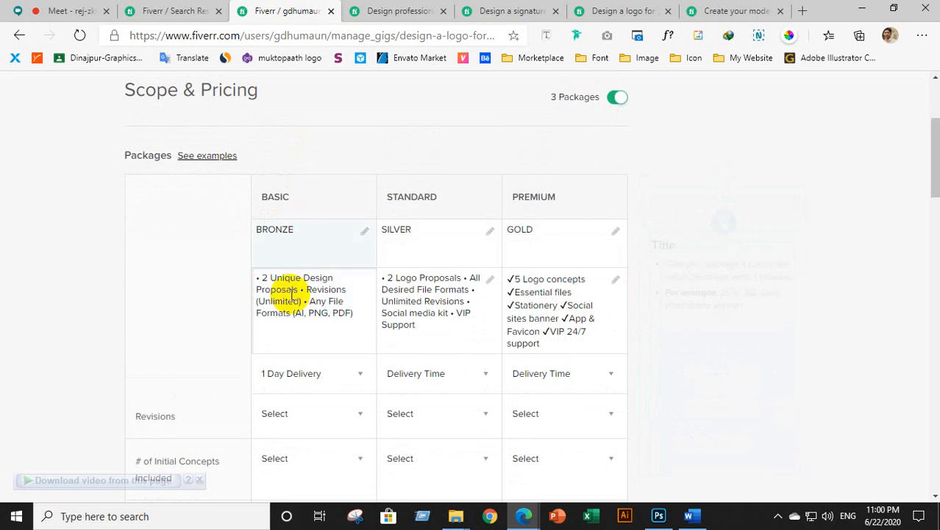
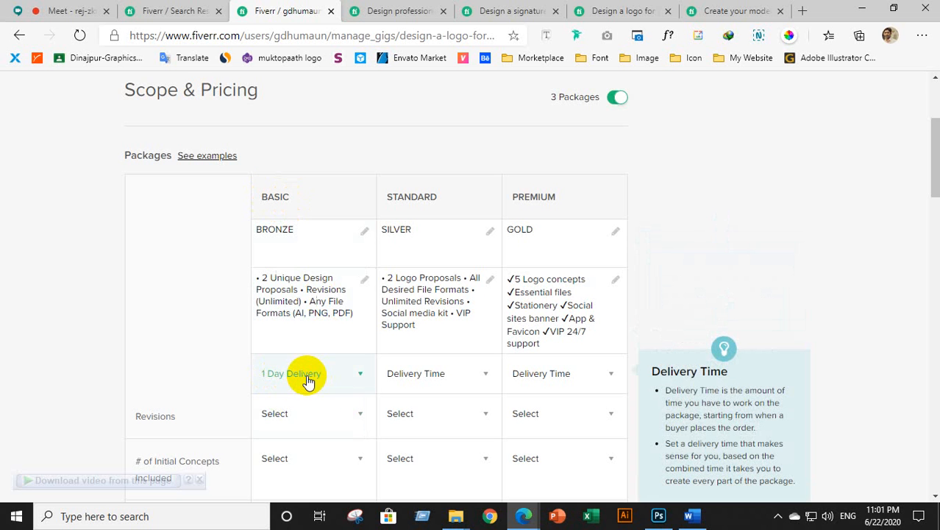
left_click(307, 381)
scroll(305, 387, "down", 3)
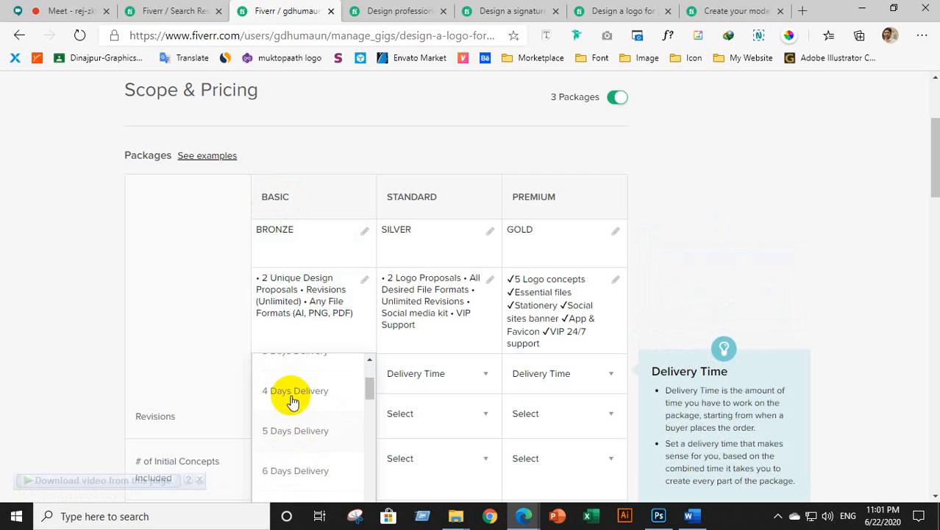
scroll(292, 401, "down", 2)
scroll(290, 419, "up", 4)
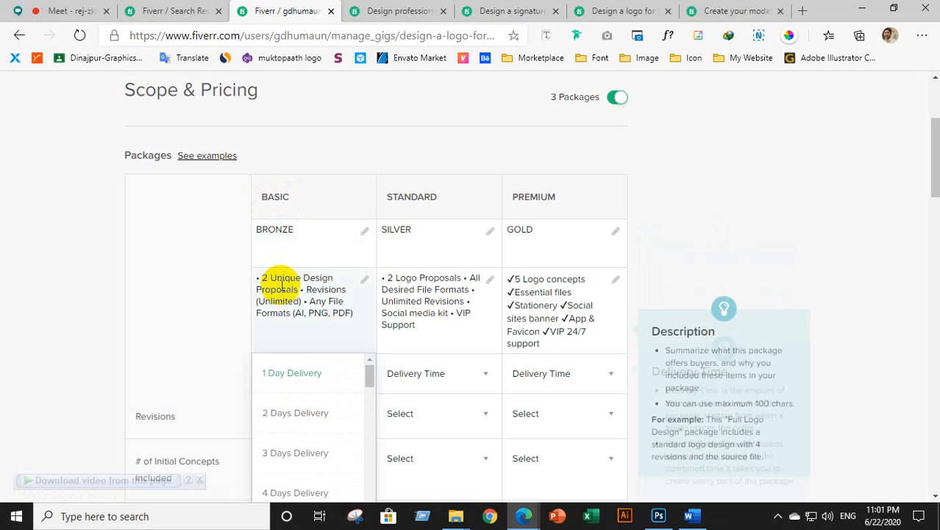
left_click(283, 369)
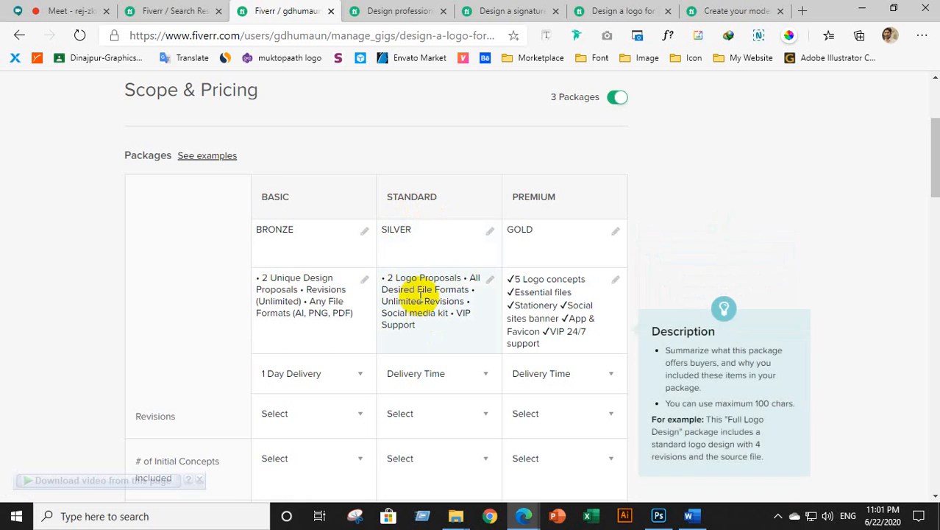
Set the delivery time to 2 Days Delivery for the Standard package and 3 Days Delivery for the Premium package.
left_click(414, 374)
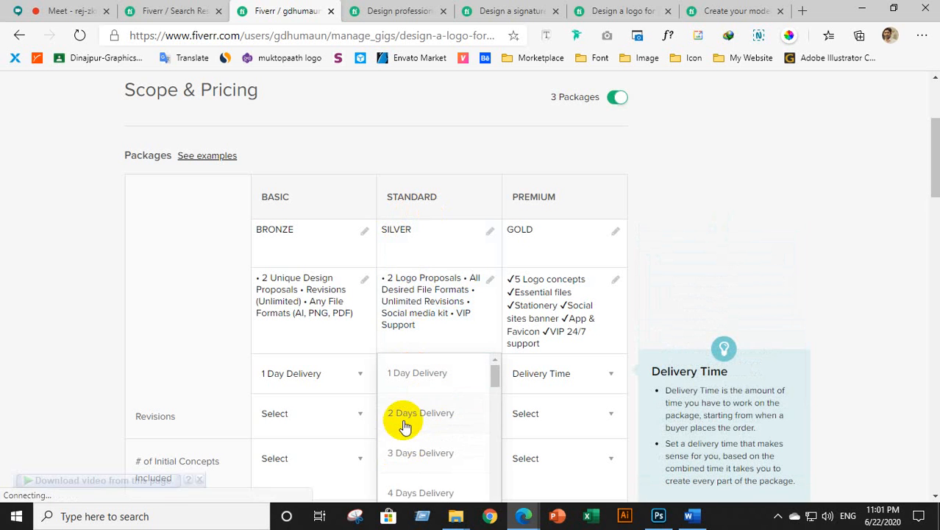
left_click(413, 413)
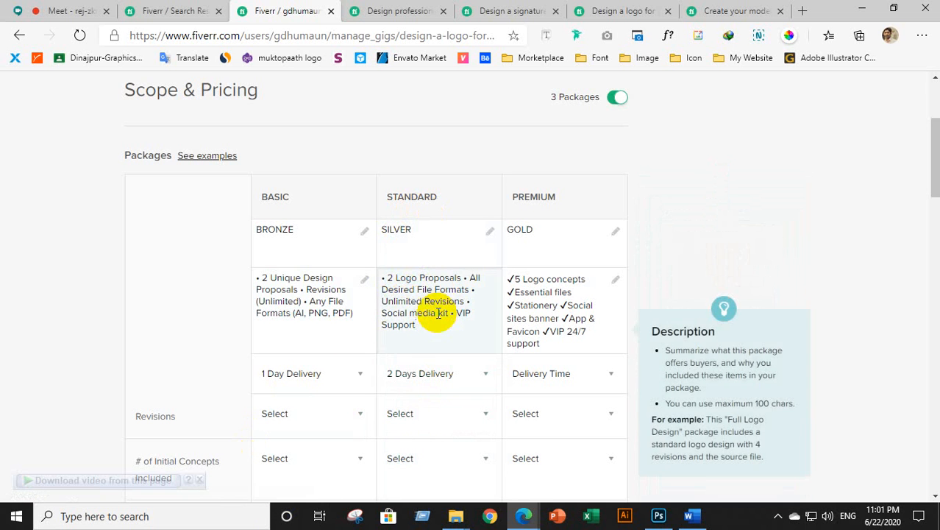
left_click(447, 374)
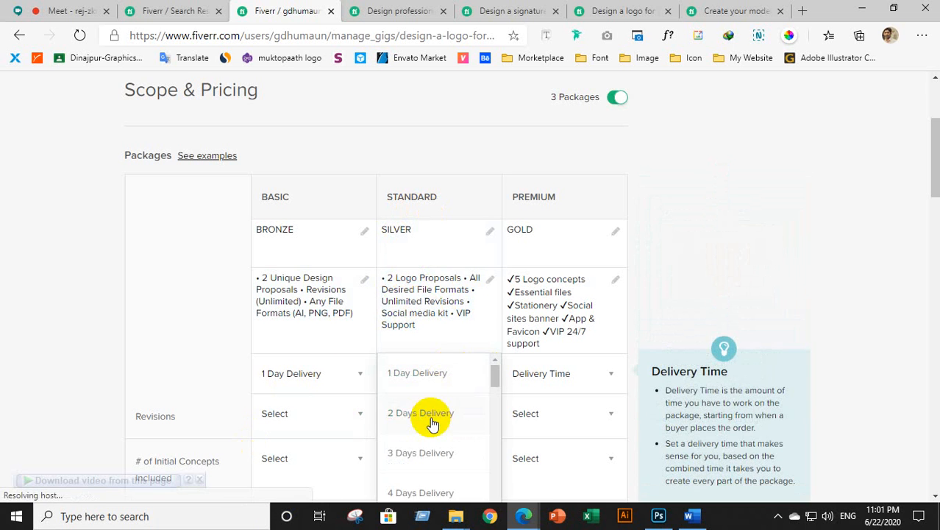
left_click(431, 420)
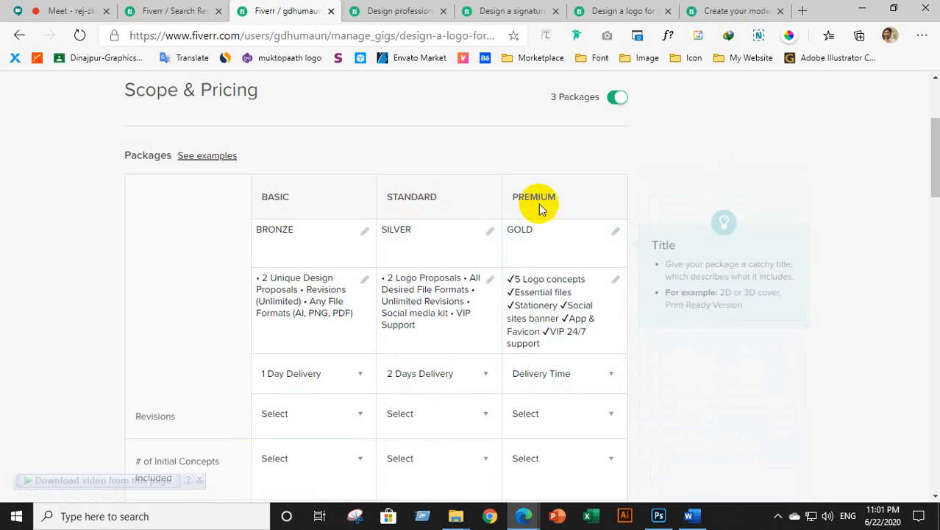
left_click(543, 375)
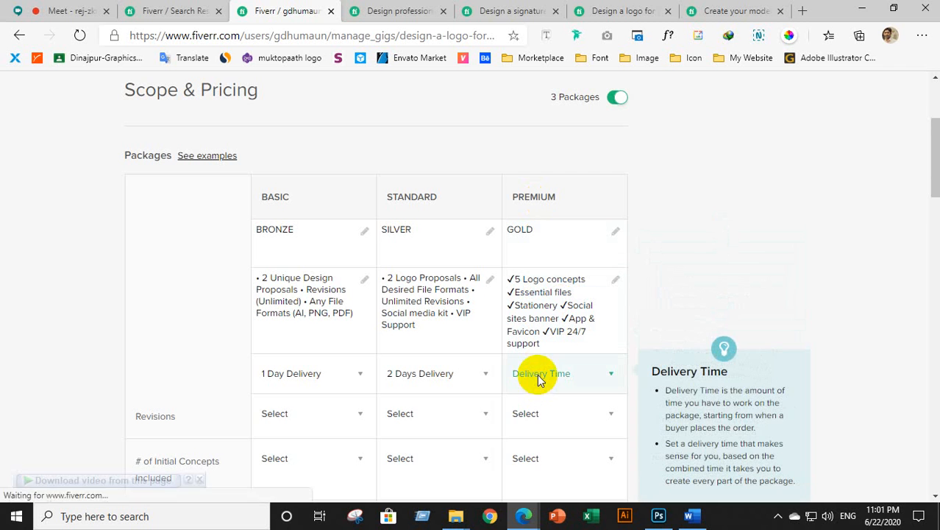
left_click(544, 454)
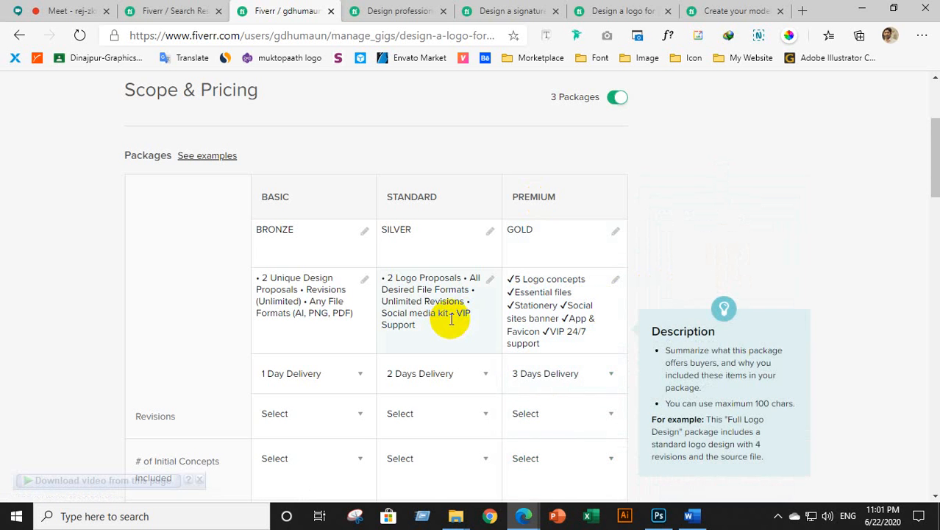
Set the Basic package's number of revisions to Unlimited.
scroll(309, 360, "down", 1)
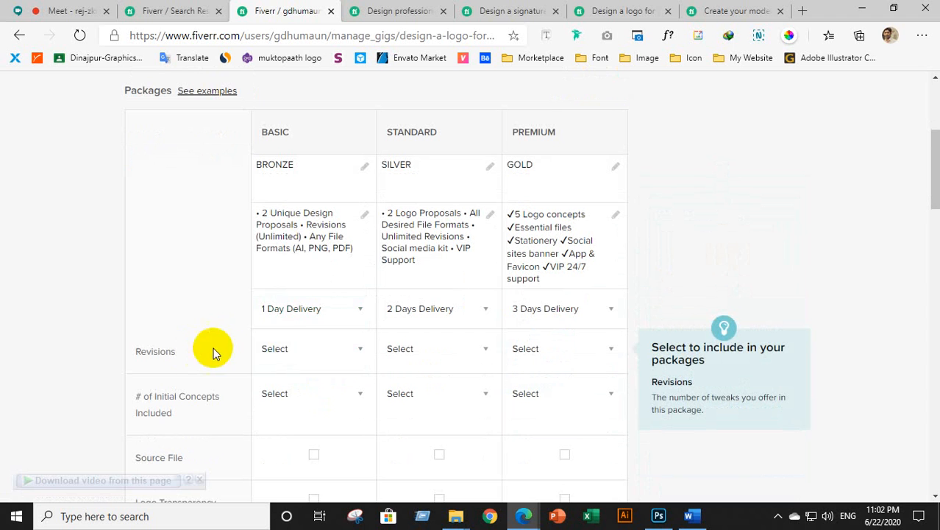
left_click(304, 359)
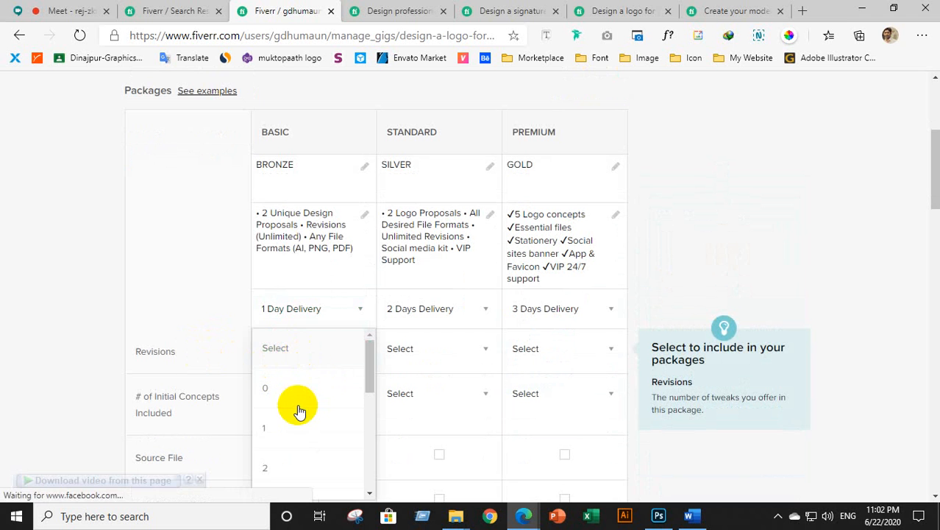
left_click(290, 350)
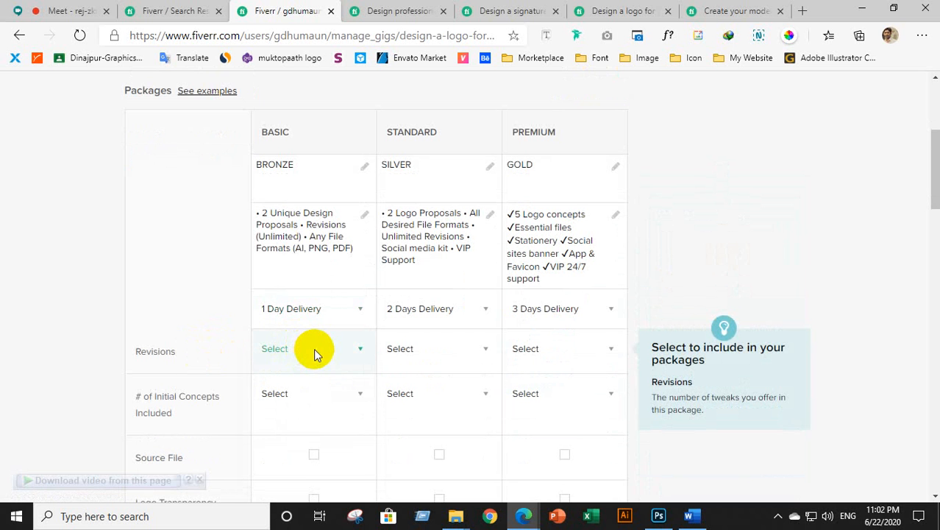
left_click(313, 354)
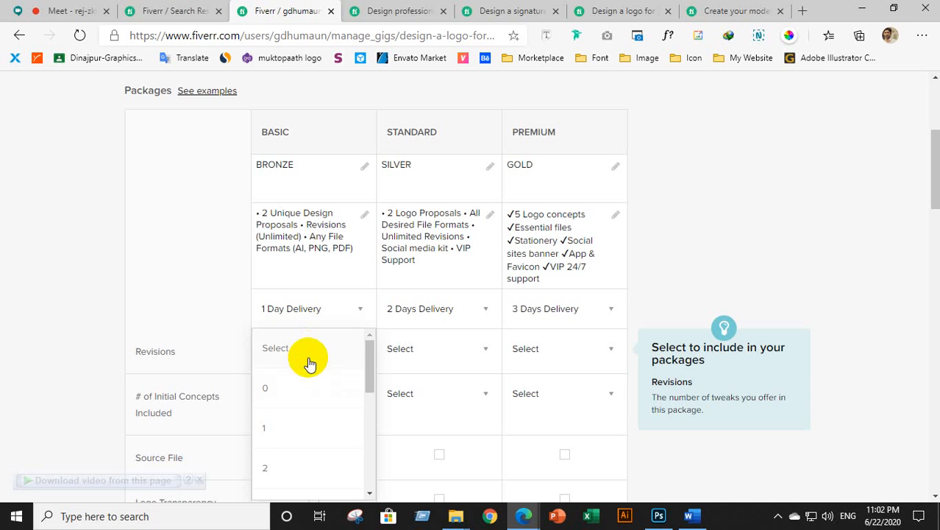
scroll(311, 401, "down", 5)
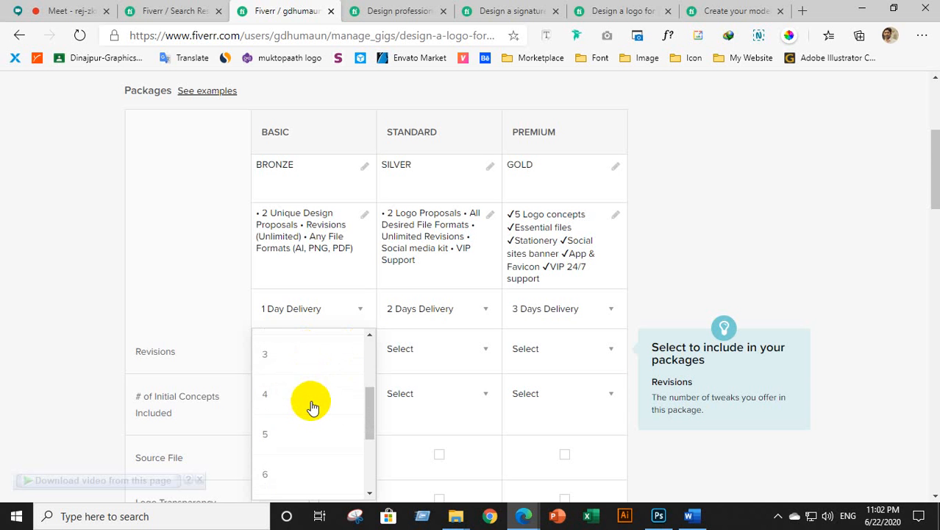
scroll(415, 390, "down", 3)
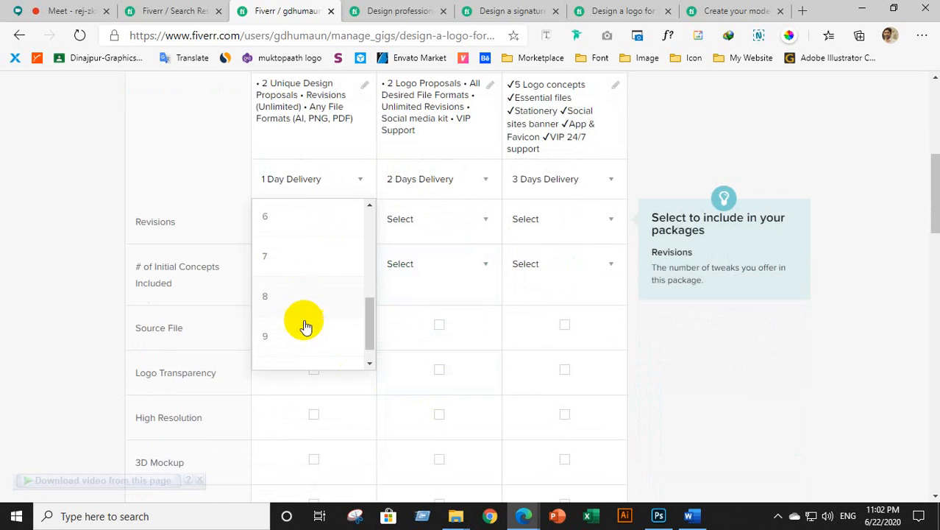
left_click(297, 352)
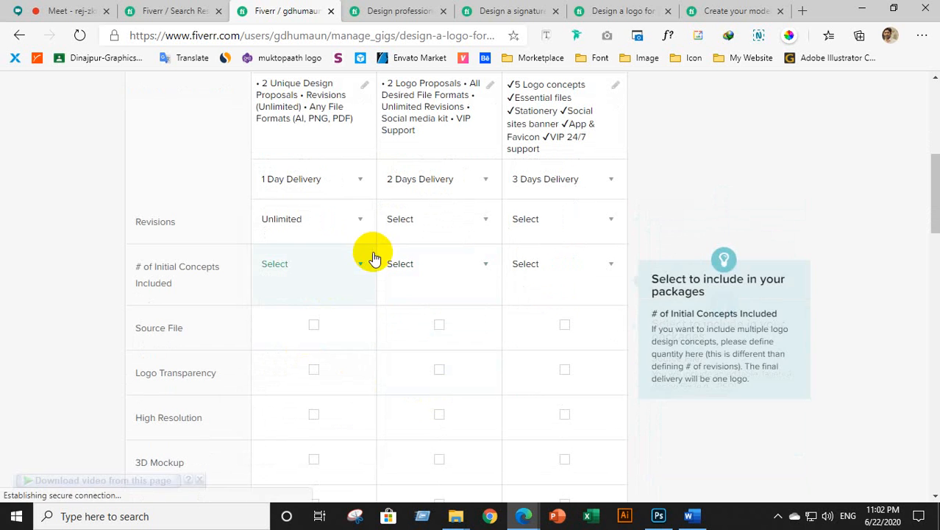
Set the Standard package's number of revisions to Unlimited.
left_click(445, 227)
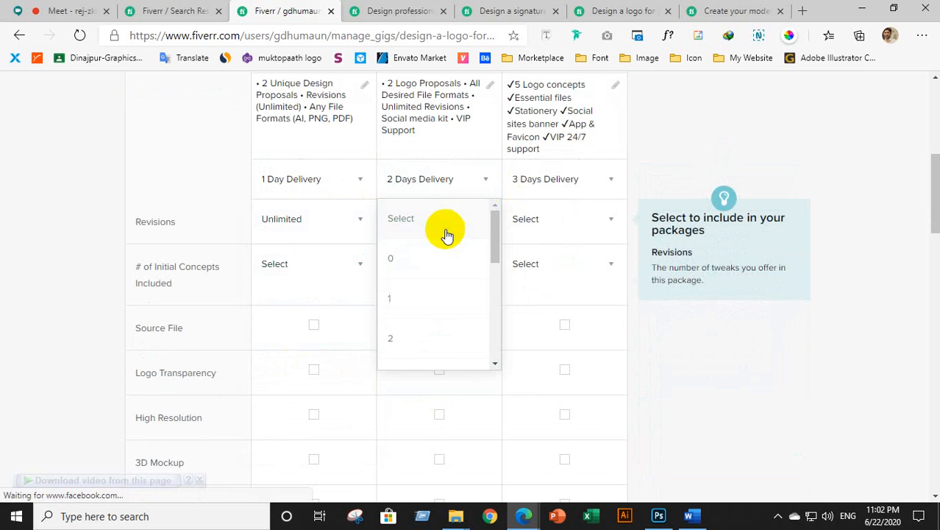
scroll(416, 331, "down", 3)
scroll(416, 320, "down", 7)
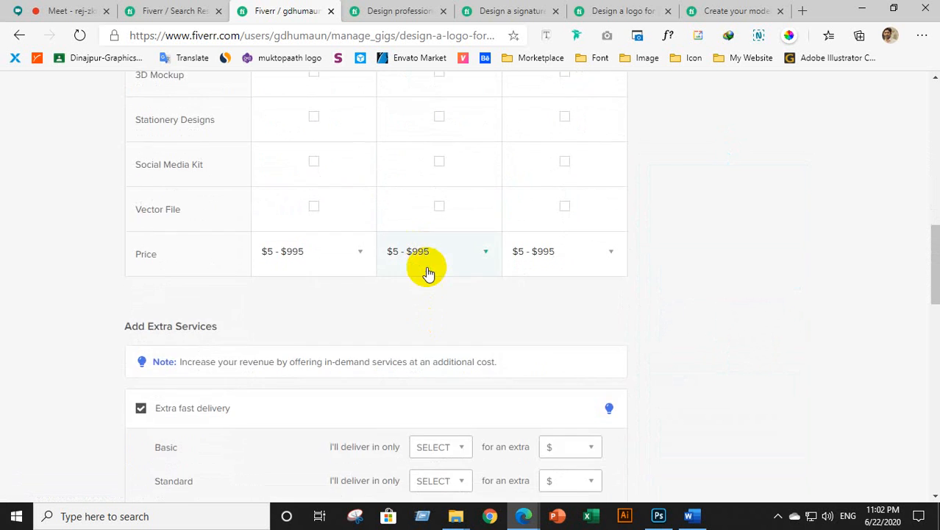
scroll(426, 269, "up", 6)
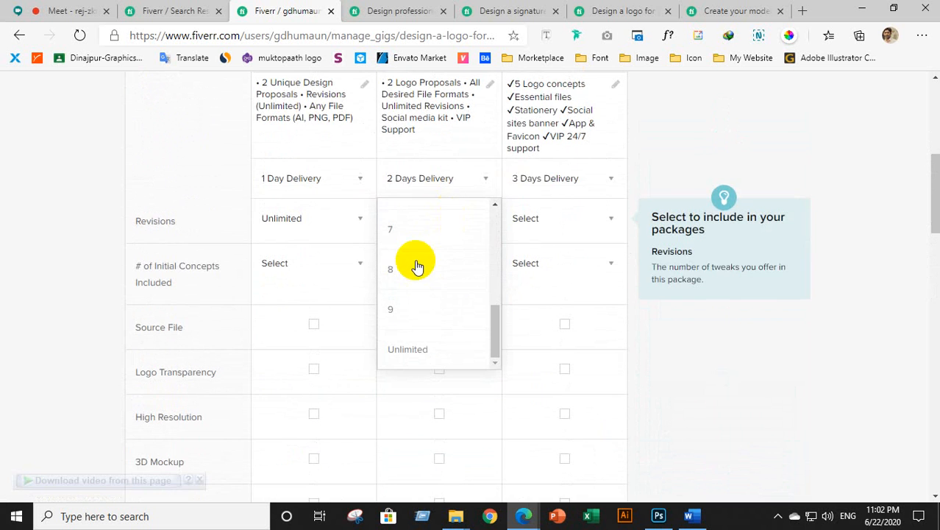
left_click(416, 336)
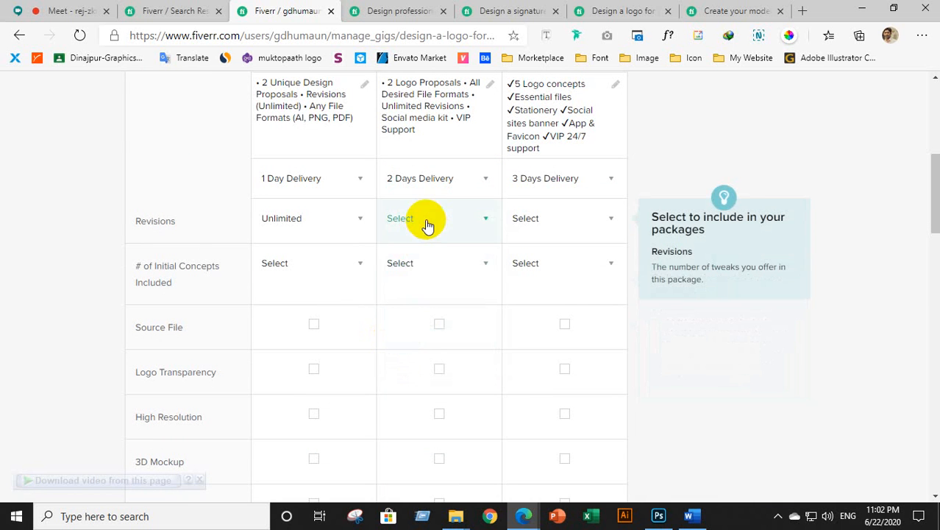
left_click(427, 220)
left_click(416, 351)
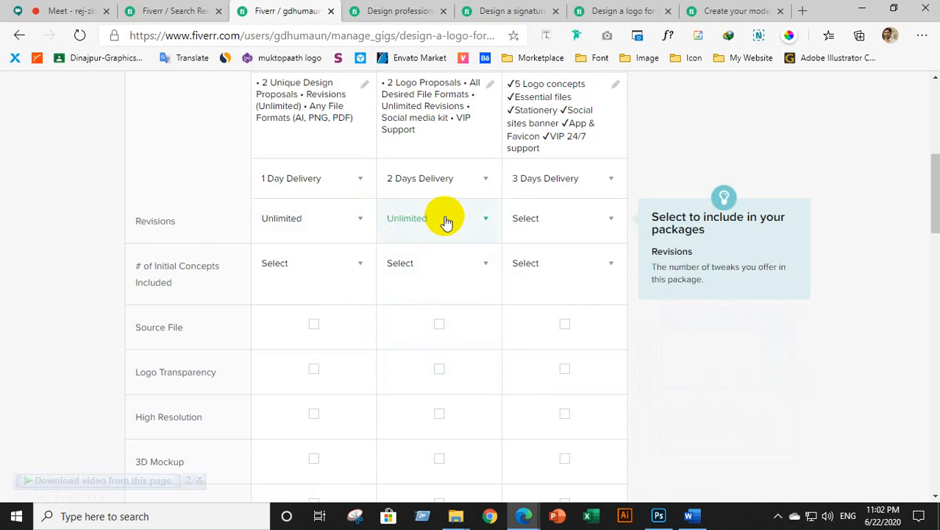
Change the Standard package's number of revisions to 1 and set it back to Unlimited.
scroll(445, 220, "up", 1)
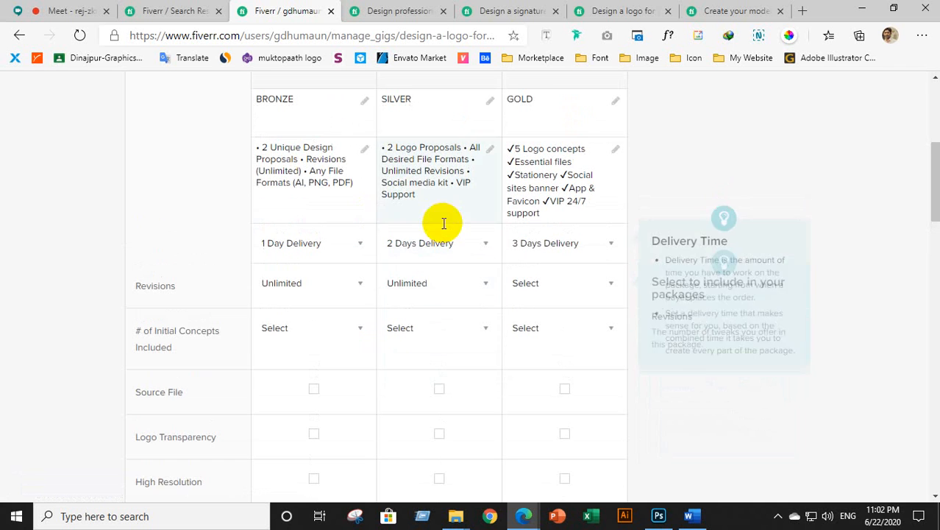
left_click(439, 293)
scroll(418, 338, "up", 2)
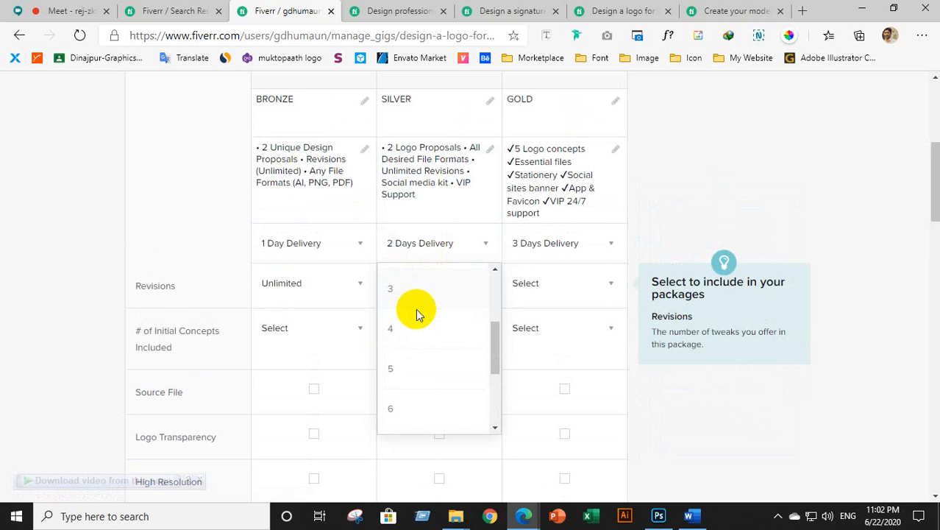
scroll(430, 346, "up", 2)
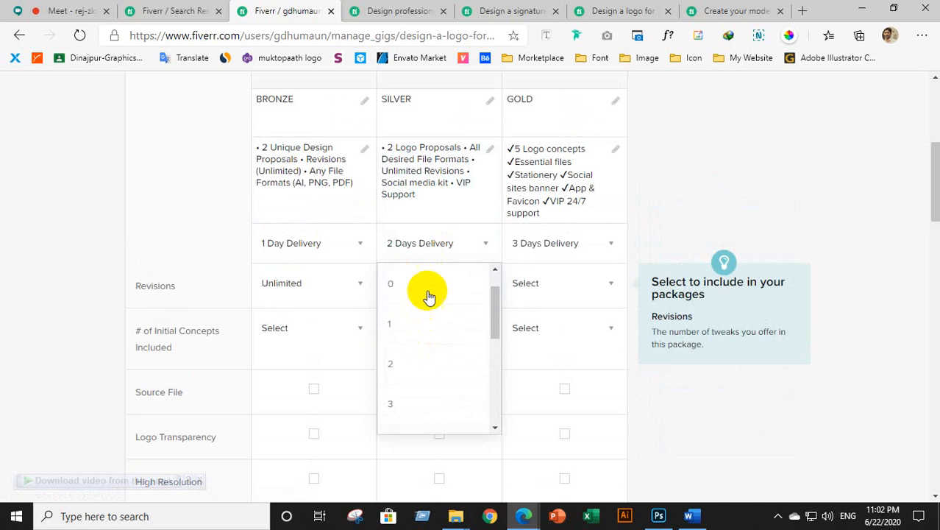
left_click(417, 334)
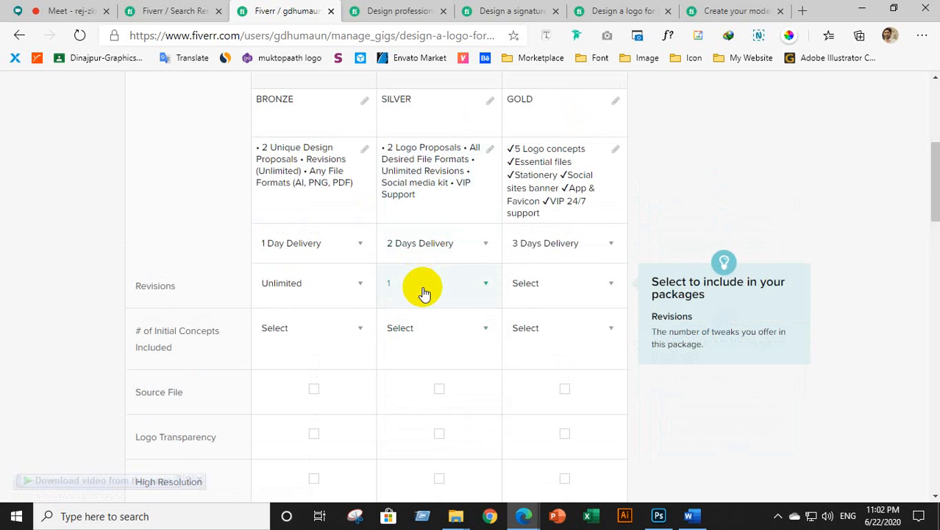
left_click(423, 293)
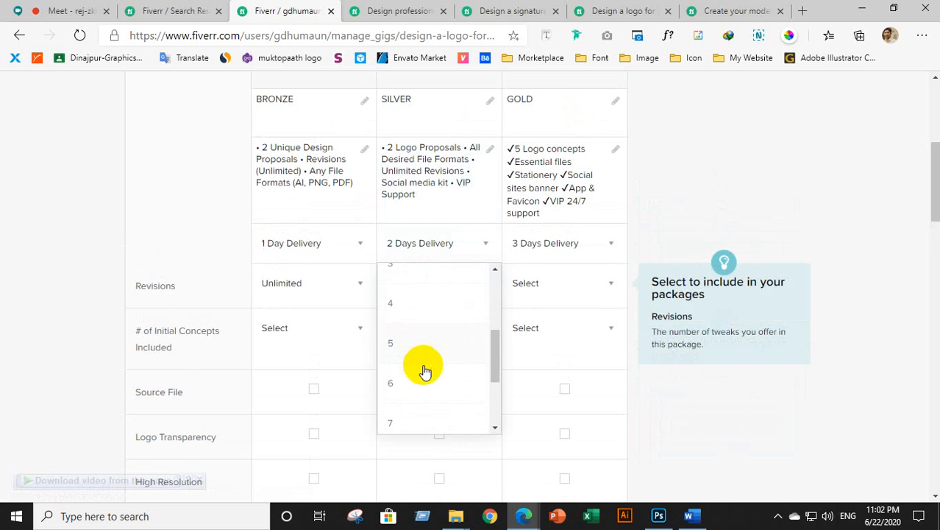
scroll(424, 372, "down", 2)
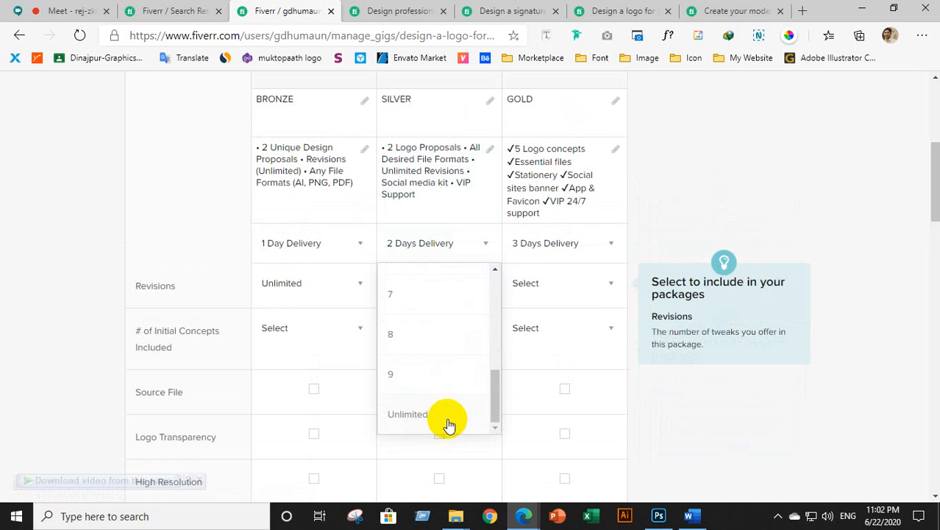
left_click(445, 419)
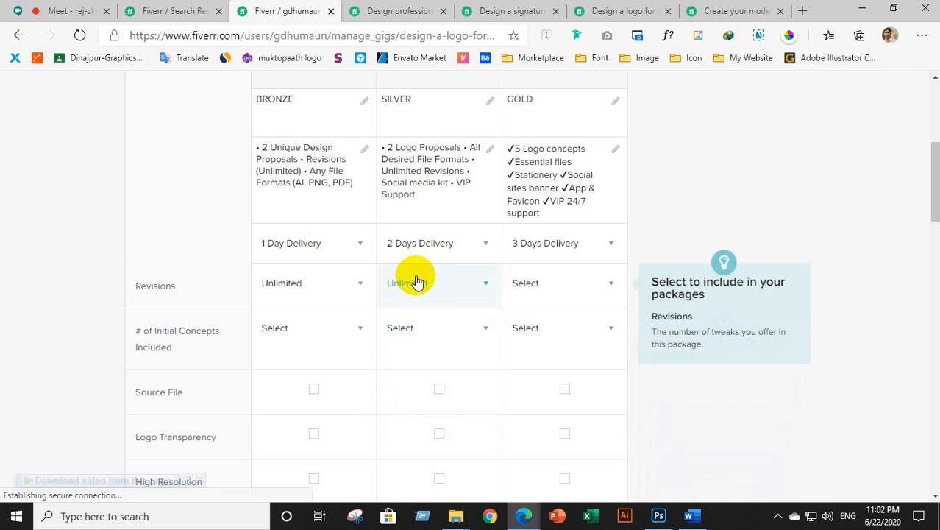
Set the Premium package's number of revisions to Unlimited.
left_click(535, 303)
scroll(573, 410, "down", 3)
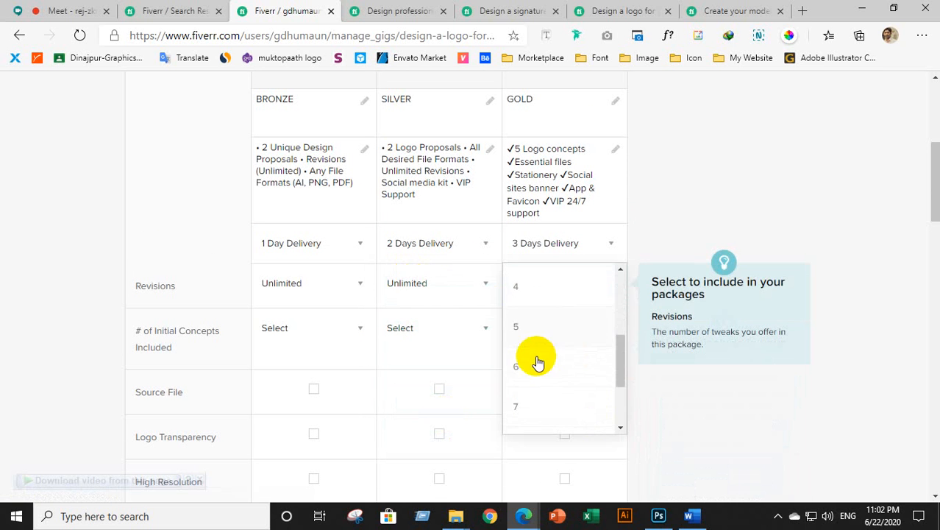
scroll(540, 378, "down", 4)
scroll(542, 243, "up", 1)
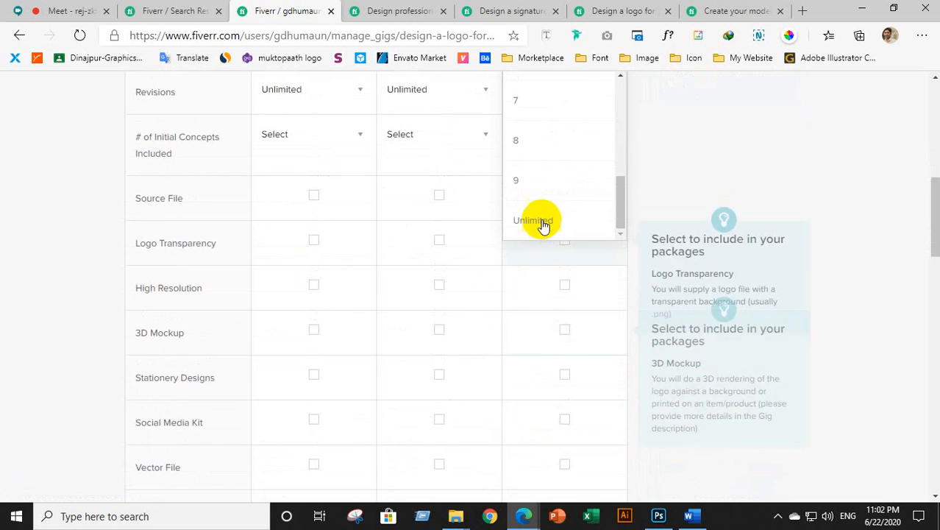
left_click(541, 222)
scroll(581, 260, "up", 4)
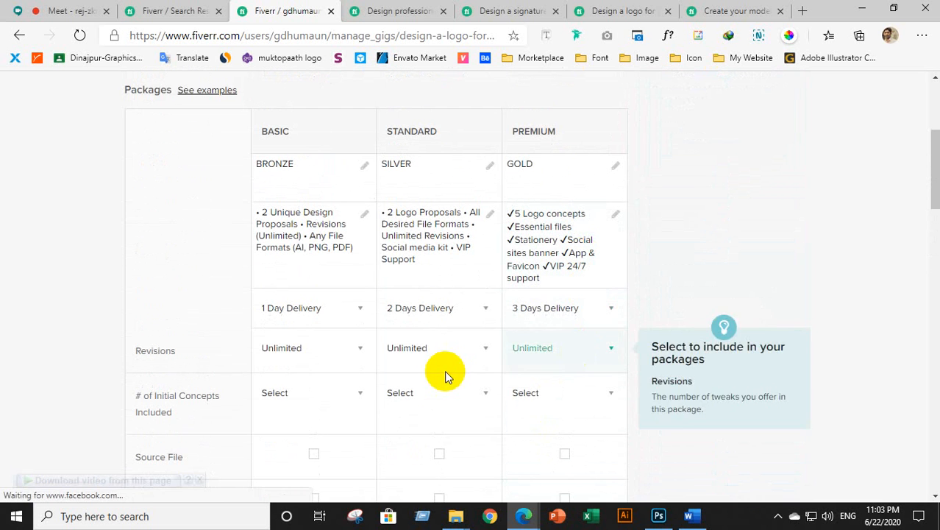
Set the Basic package's number of initial concepts included to 2.
scroll(453, 327, "down", 2)
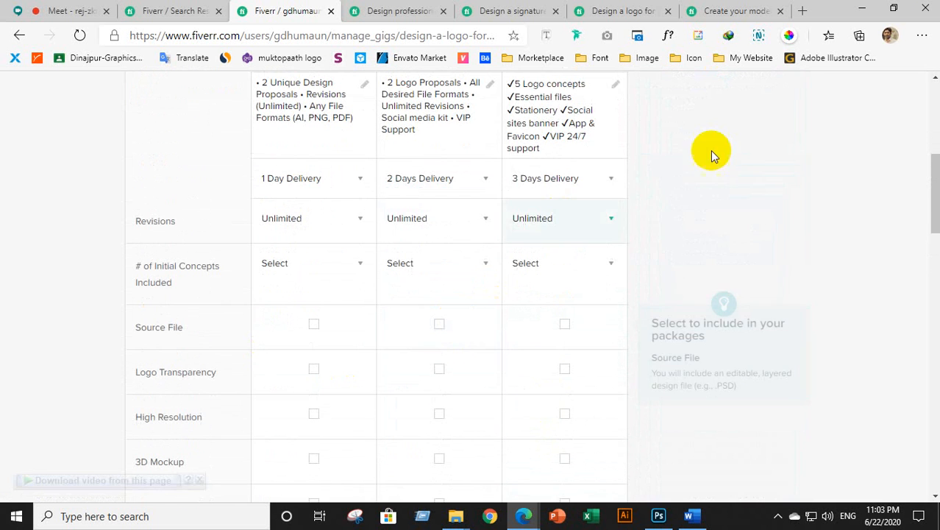
left_click(329, 272)
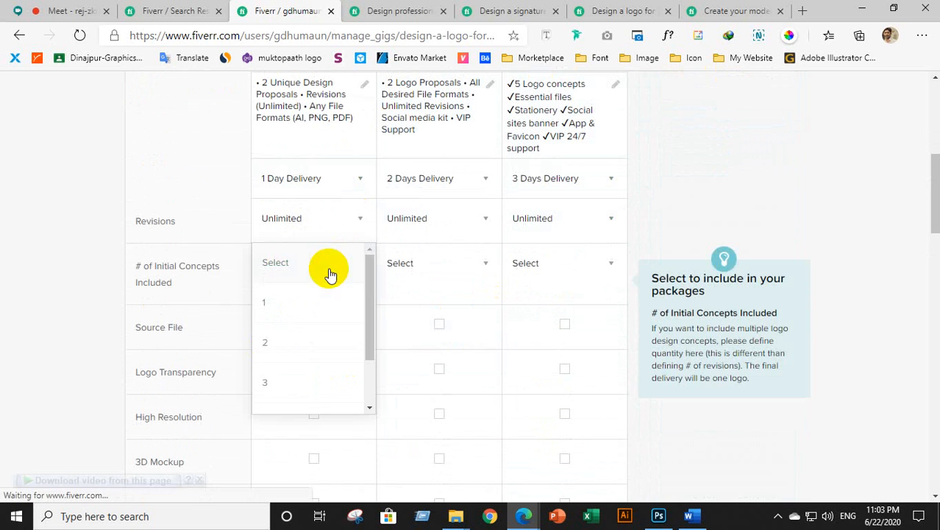
scroll(329, 311, "down", 4)
scroll(309, 275, "up", 7)
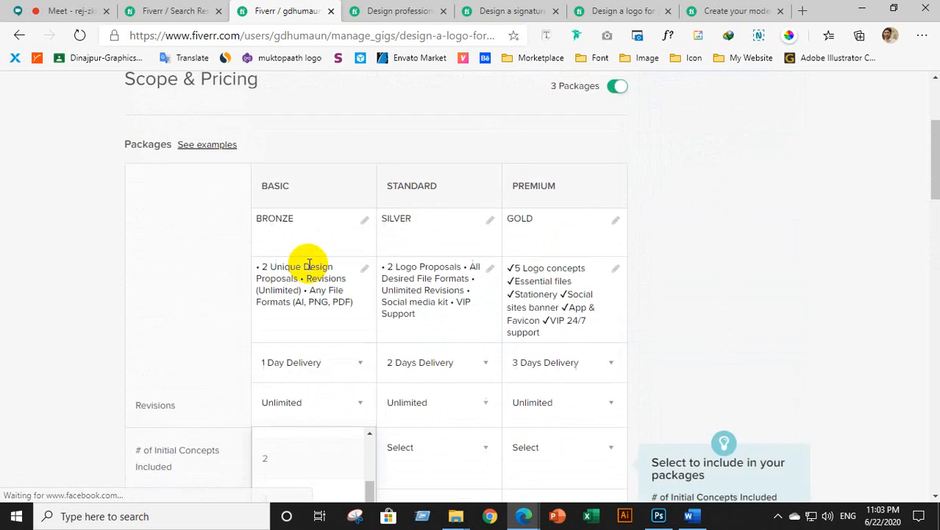
scroll(309, 267, "down", 2)
left_click(305, 338)
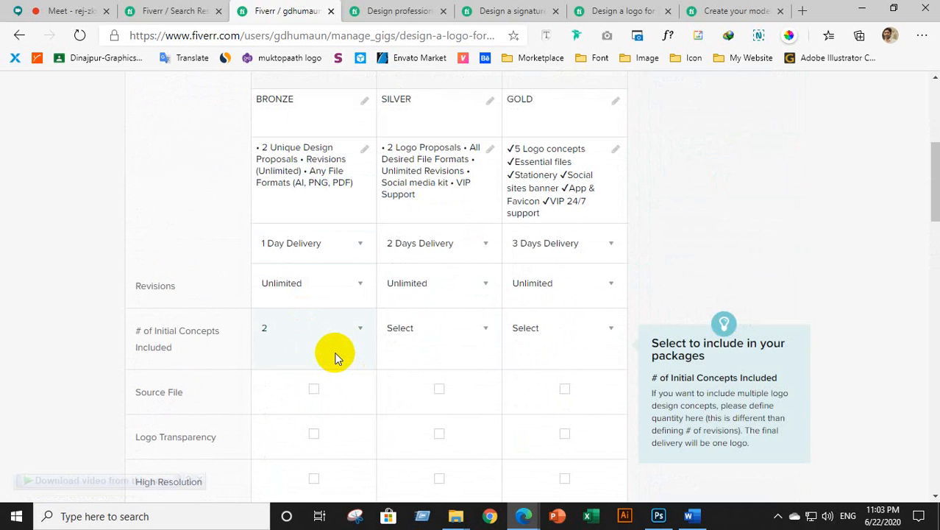
Reset the Basic package's number of initial concepts to the empty Select option.
scroll(335, 357, "down", 1)
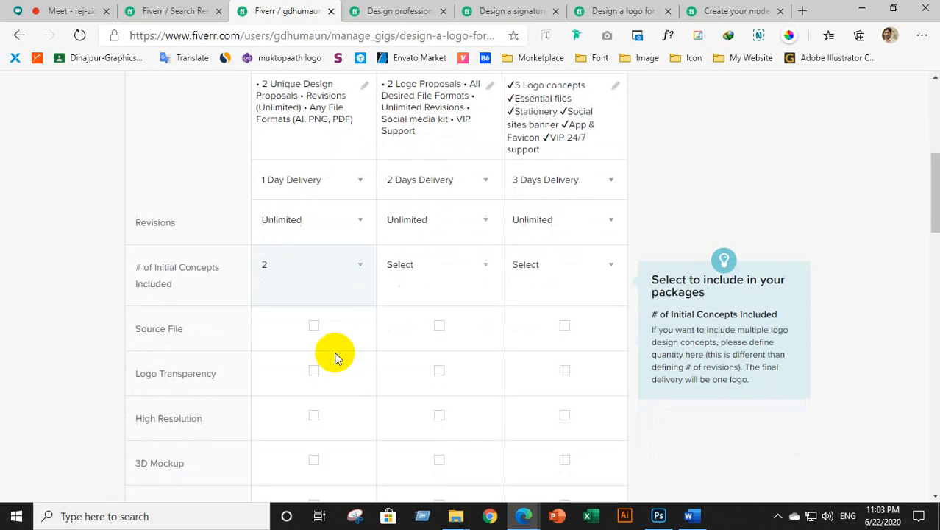
left_click(345, 275)
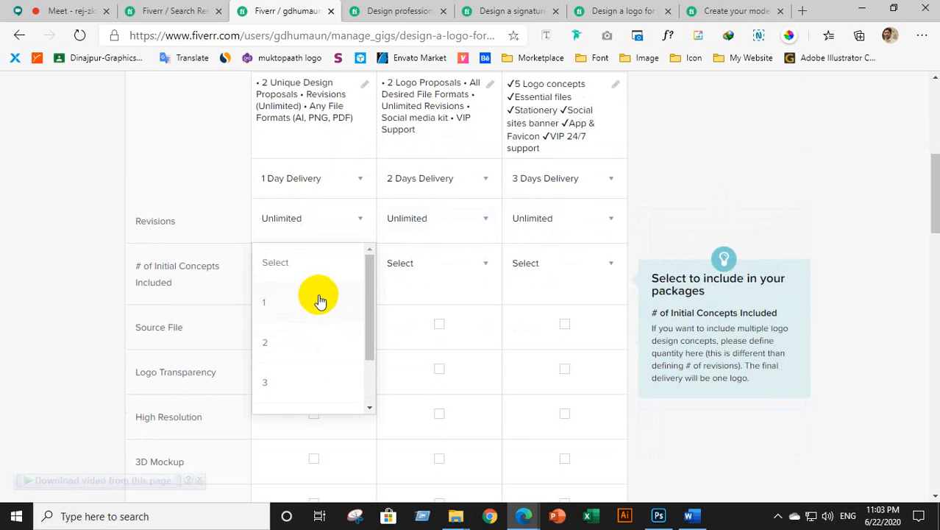
left_click(315, 262)
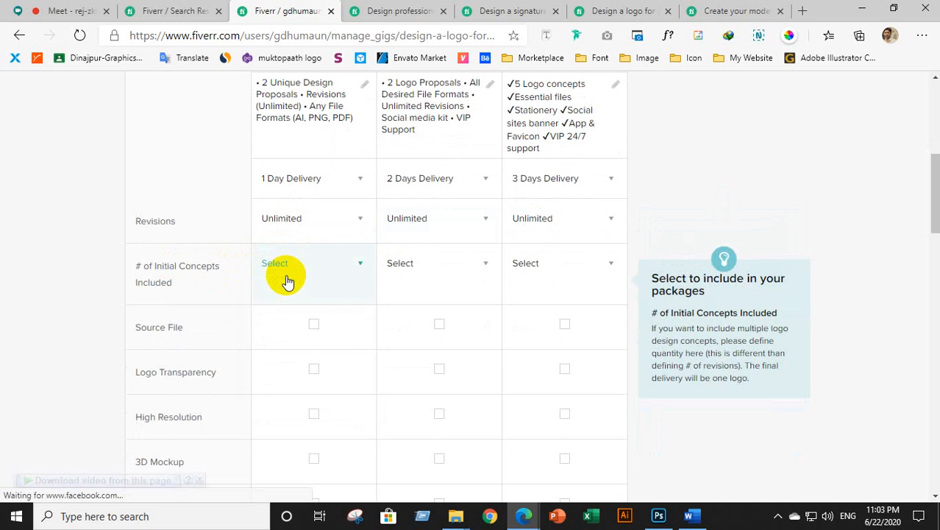
Set the Basic package's number of initial concepts included to 3.
left_click(294, 280)
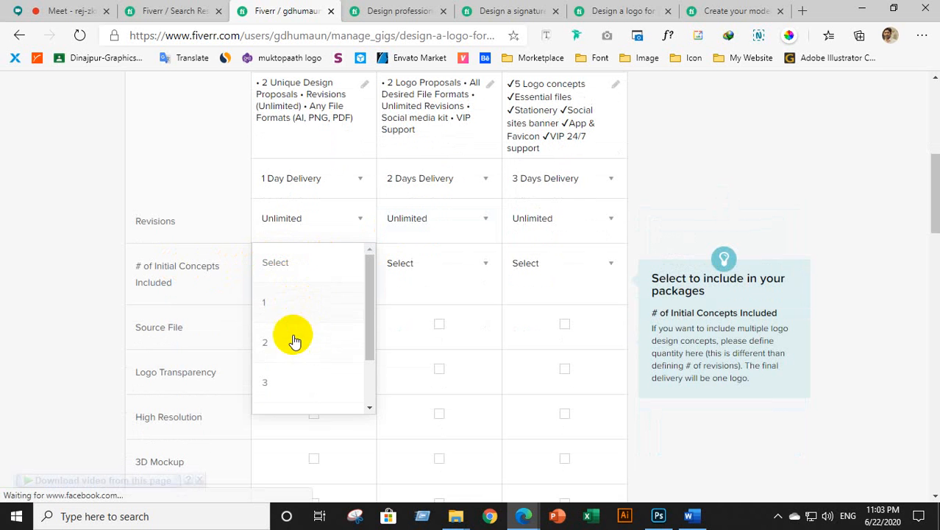
scroll(278, 121, "up", 3)
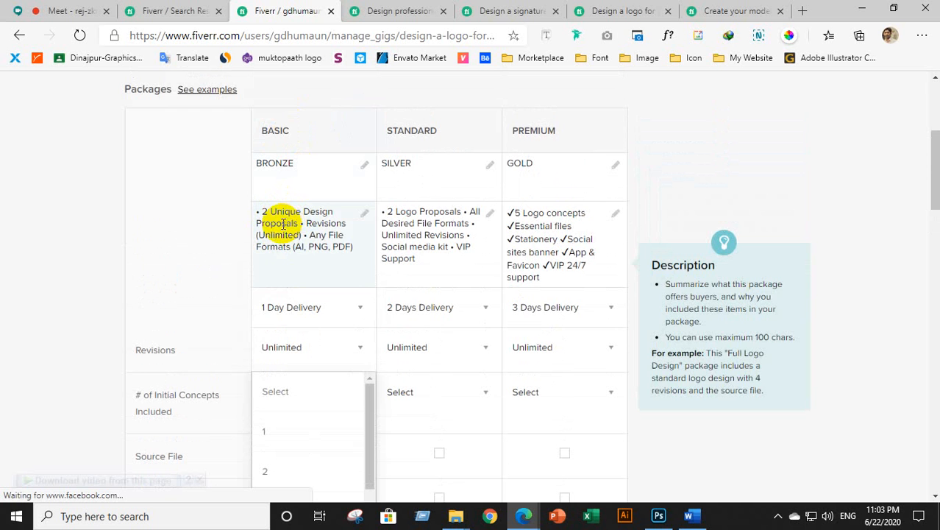
scroll(302, 272, "down", 4)
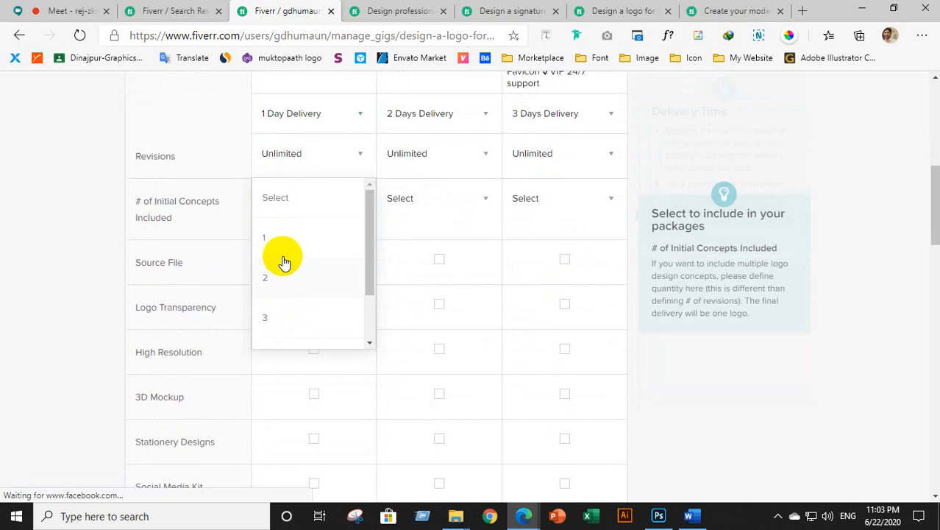
left_click(281, 314)
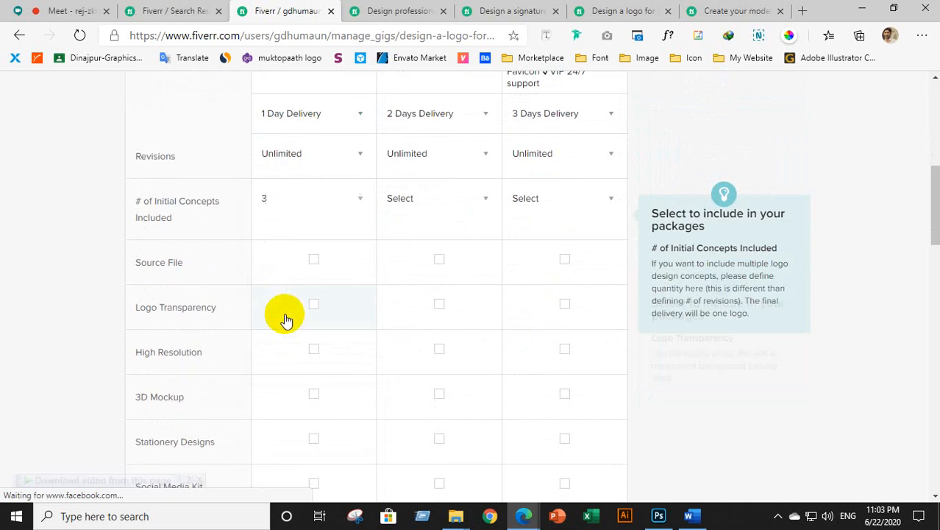
Set the number of initial concepts included to 4 for the Standard package and 5 for the Premium package.
left_click(435, 200)
scroll(442, 217, "up", 3)
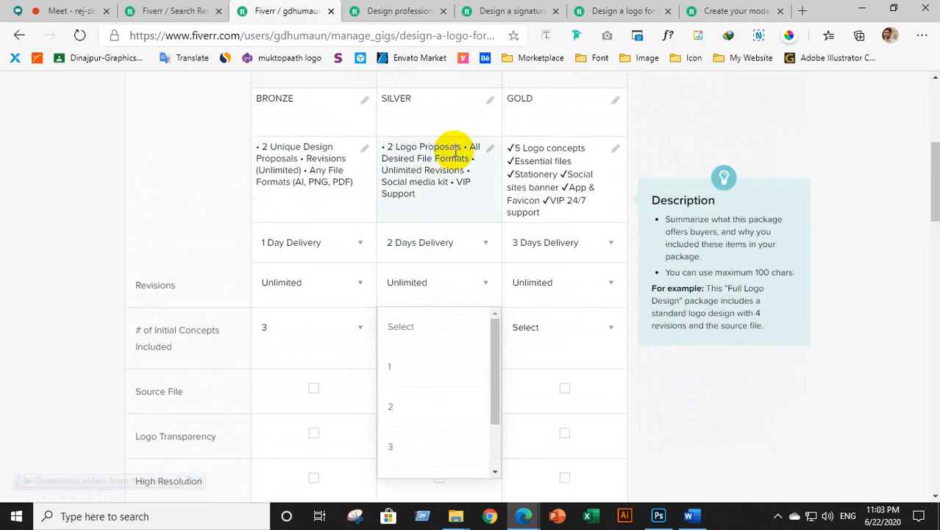
scroll(410, 407, "down", 1)
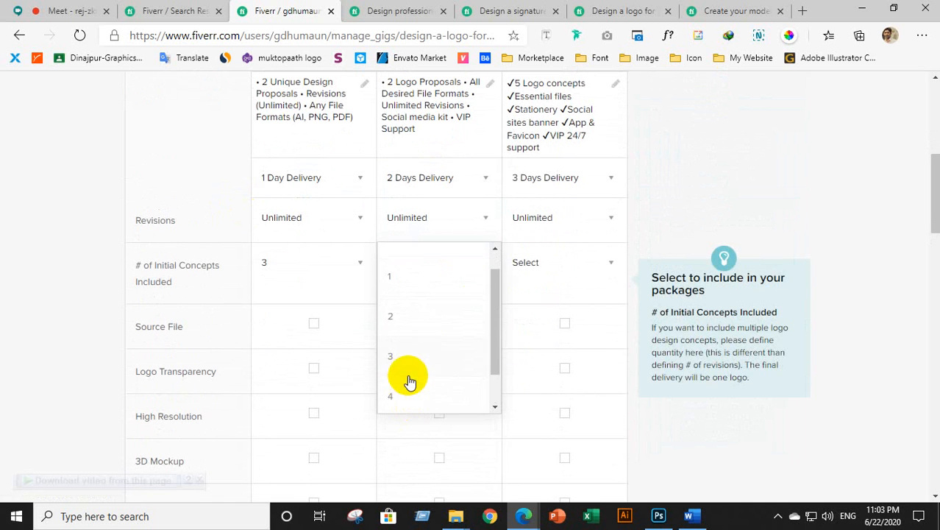
left_click(409, 371)
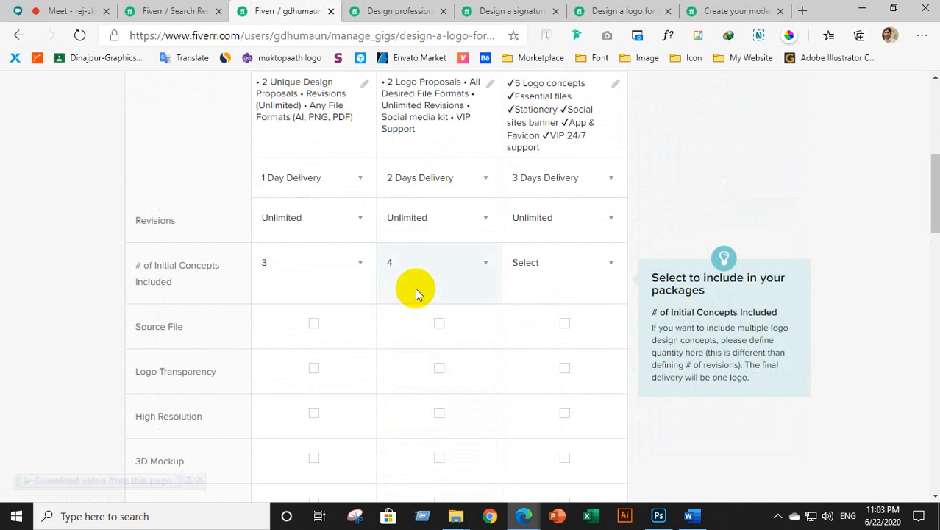
left_click(549, 272)
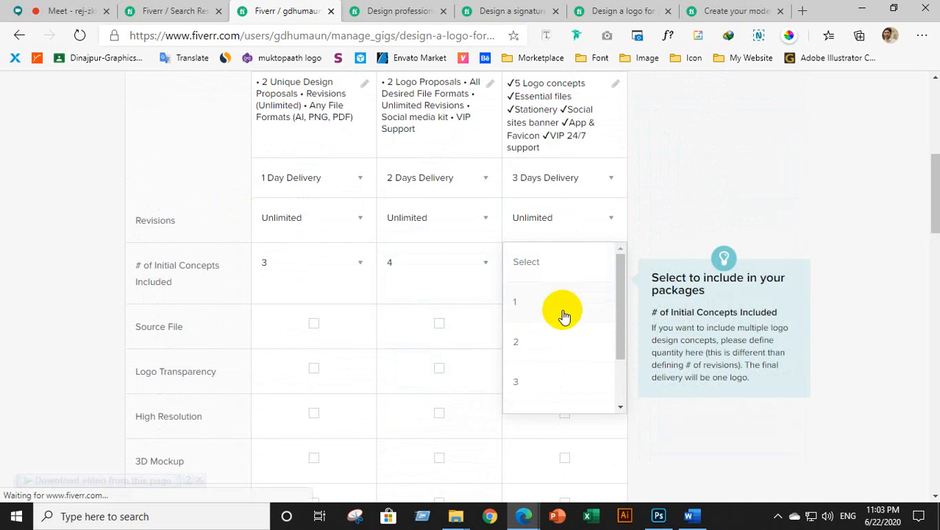
scroll(535, 374, "down", 1)
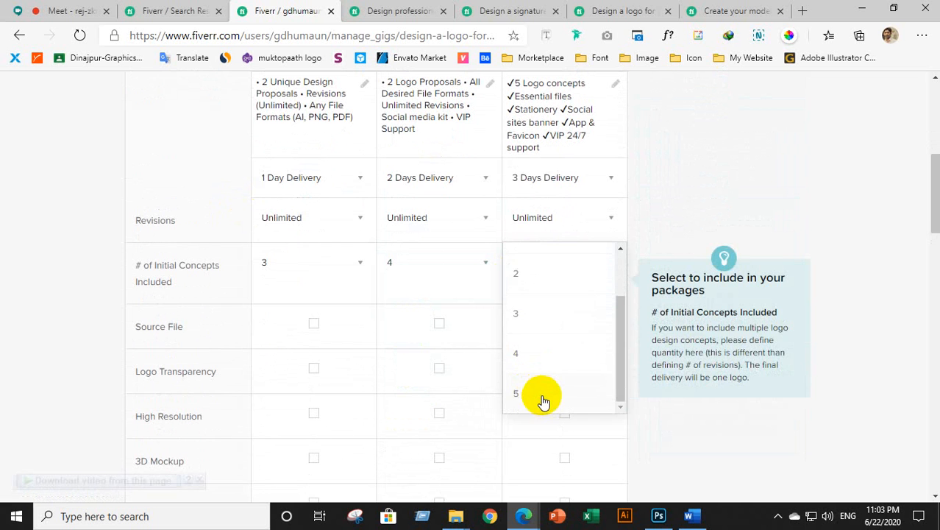
left_click(542, 401)
Examine the three packages' descriptions against the optional features, from Source File and Logo Transparency to Social Media Kit and Vector File.
scroll(526, 242, "up", 3)
scroll(531, 277, "down", 1)
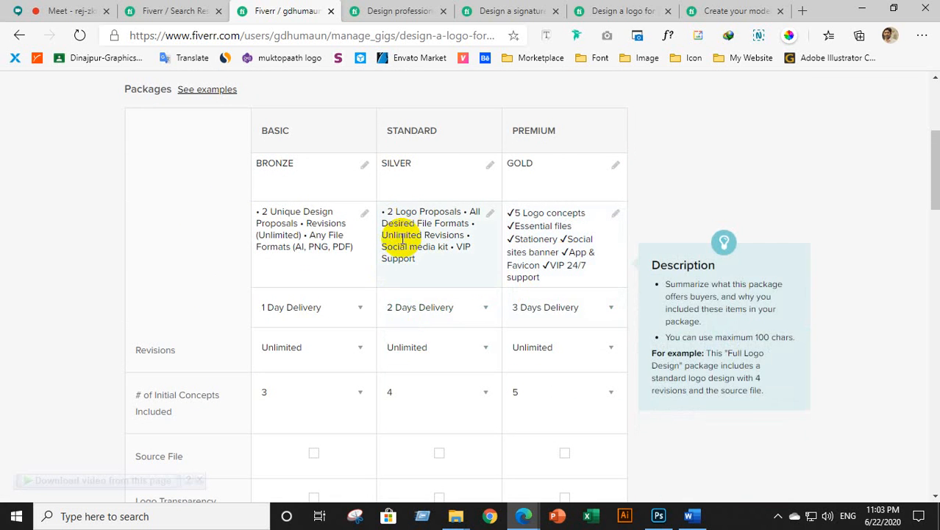
scroll(321, 378, "down", 3)
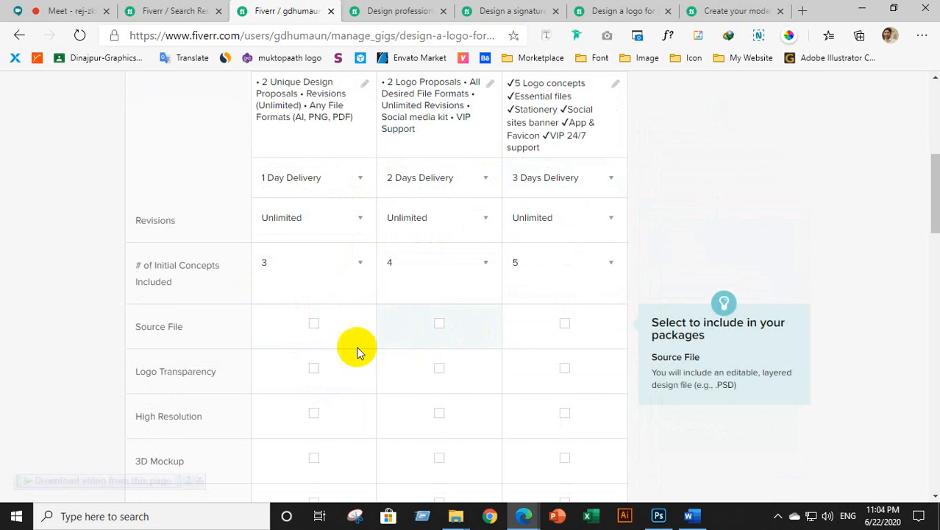
scroll(264, 364, "down", 1)
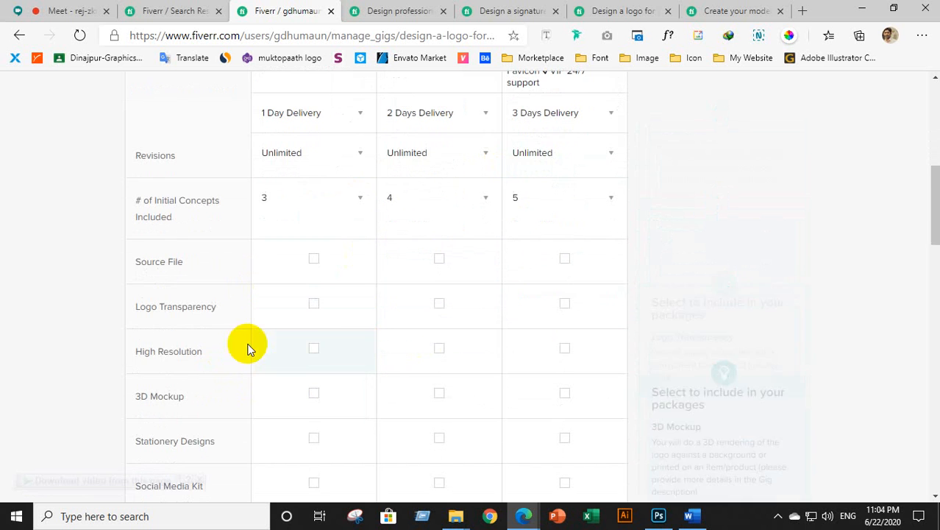
scroll(221, 338, "down", 1)
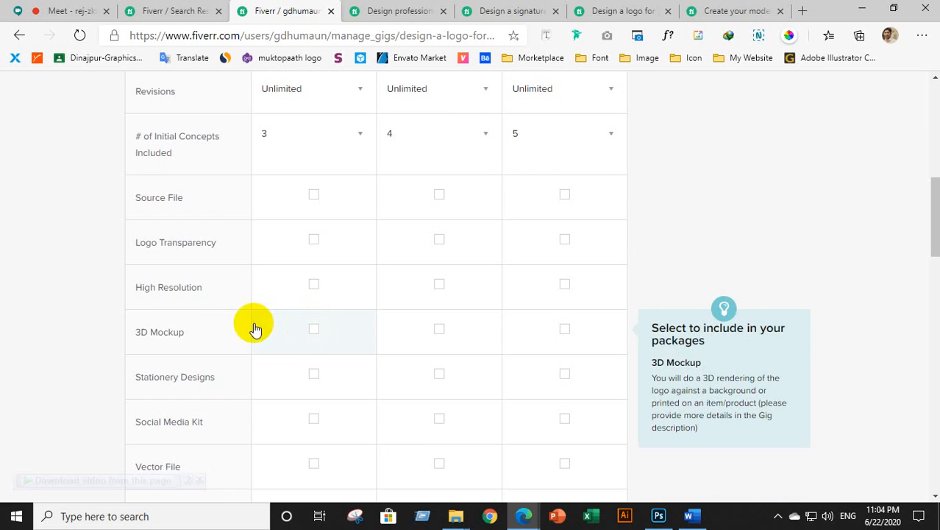
scroll(306, 120, "up", 3)
scroll(304, 147, "down", 1)
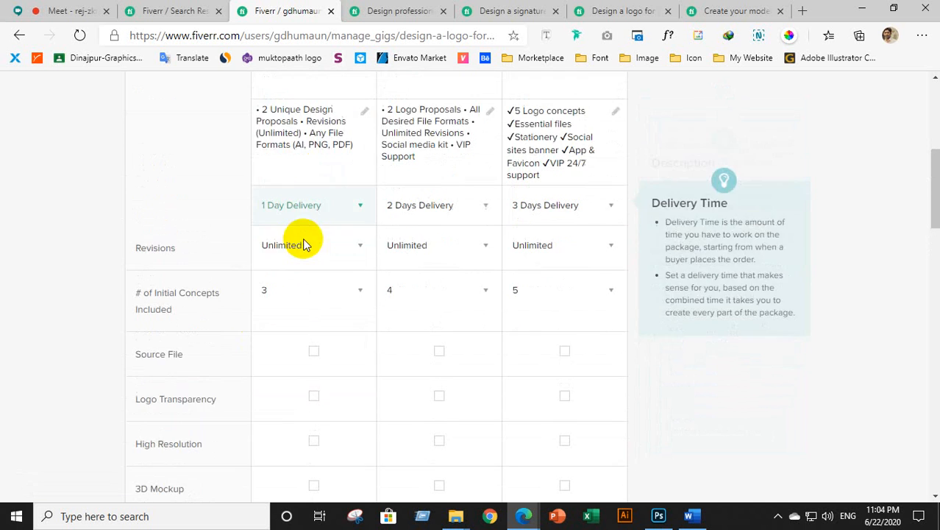
scroll(301, 264, "down", 1)
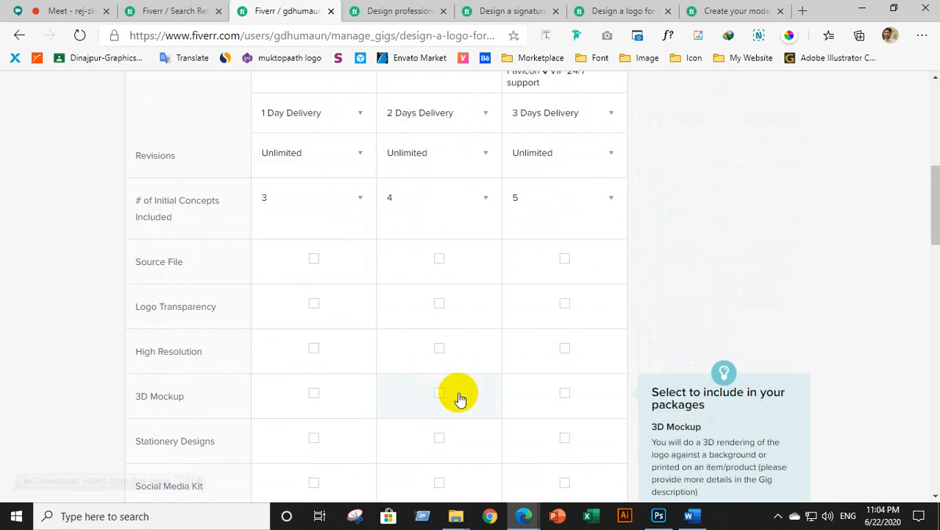
scroll(433, 283, "up", 2)
scroll(434, 235, "down", 2)
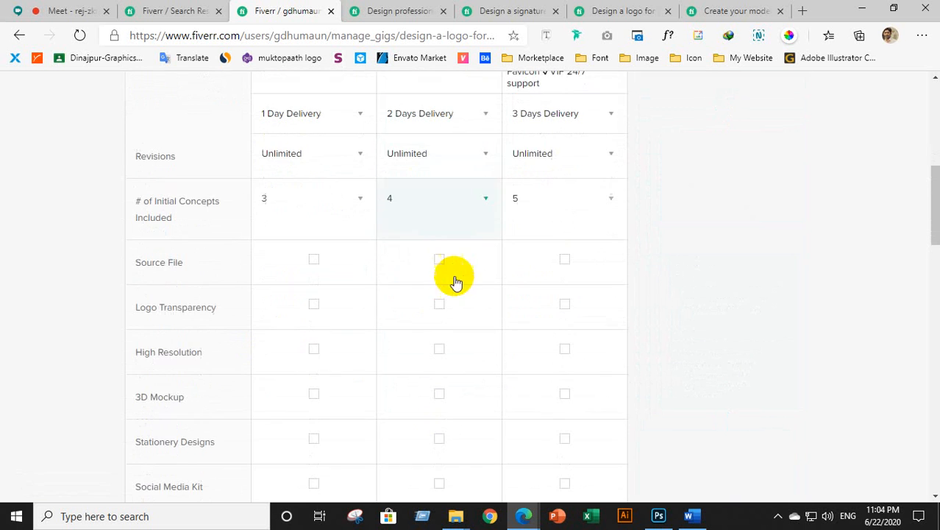
Include the 3D Mockup option in the Standard and Premium packages.
left_click(442, 395)
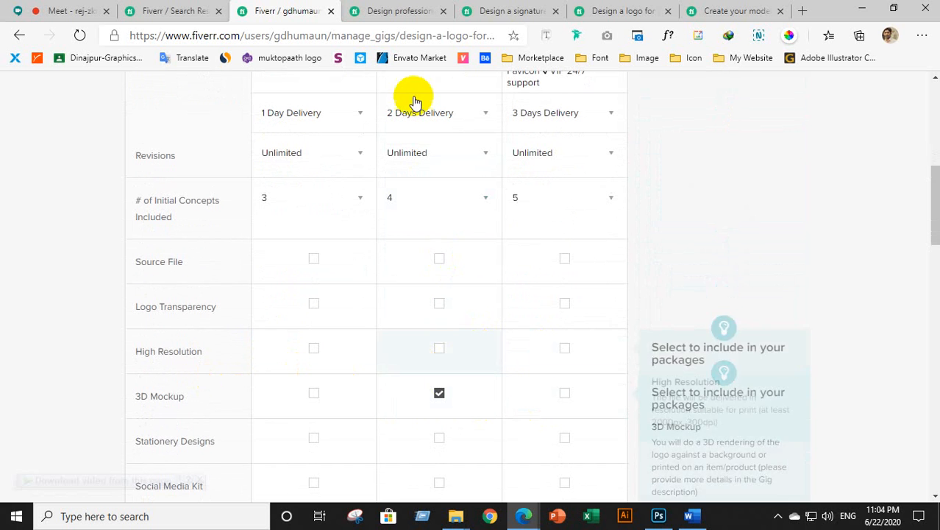
scroll(420, 293, "up", 3)
scroll(544, 221, "down", 1)
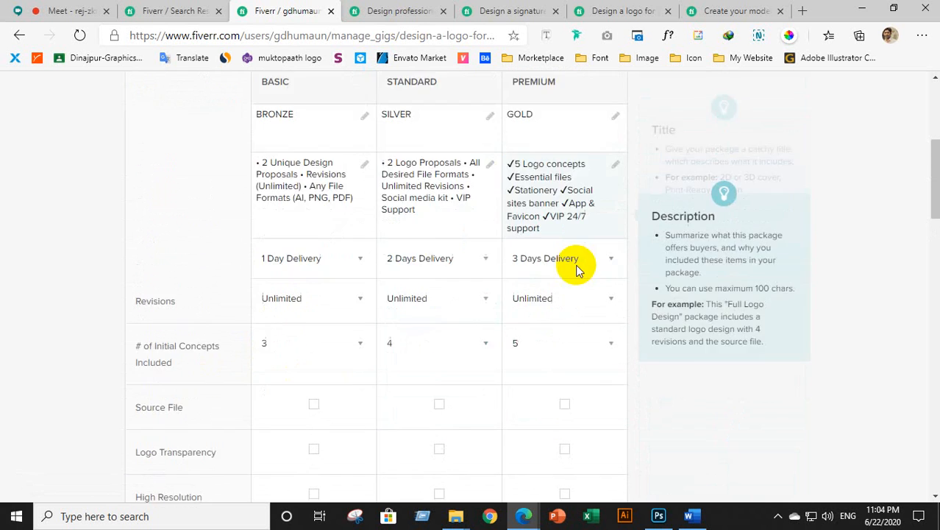
scroll(577, 269, "down", 3)
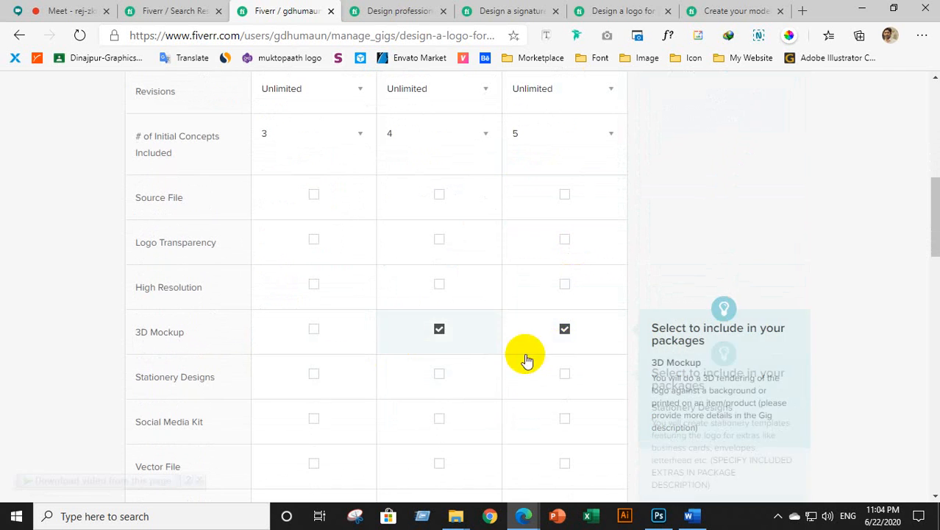
Include the Social Media Kit option in the Standard and Premium packages.
scroll(349, 381, "down", 1)
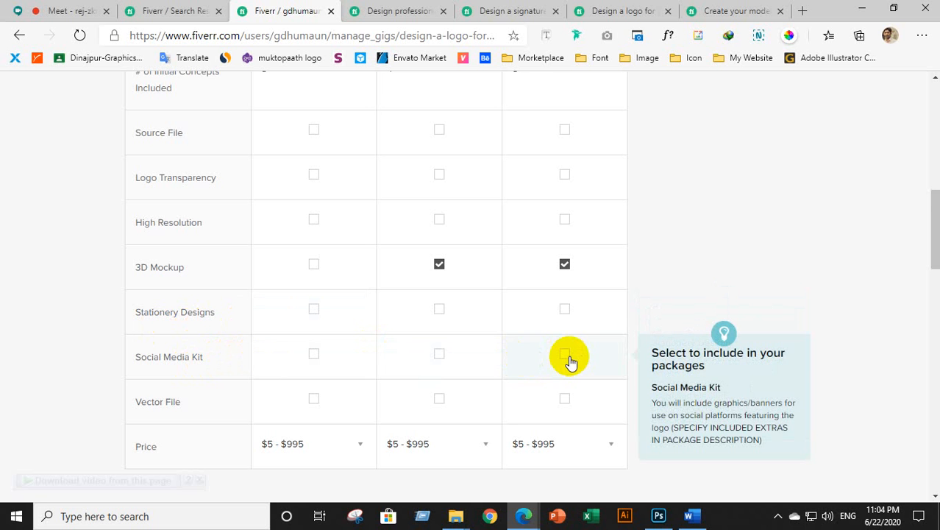
scroll(619, 252, "up", 5)
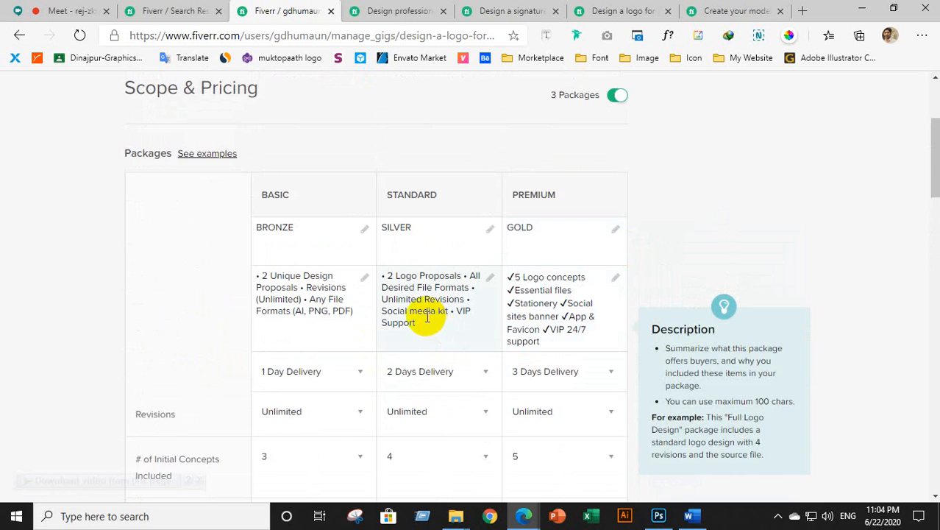
scroll(445, 324, "down", 5)
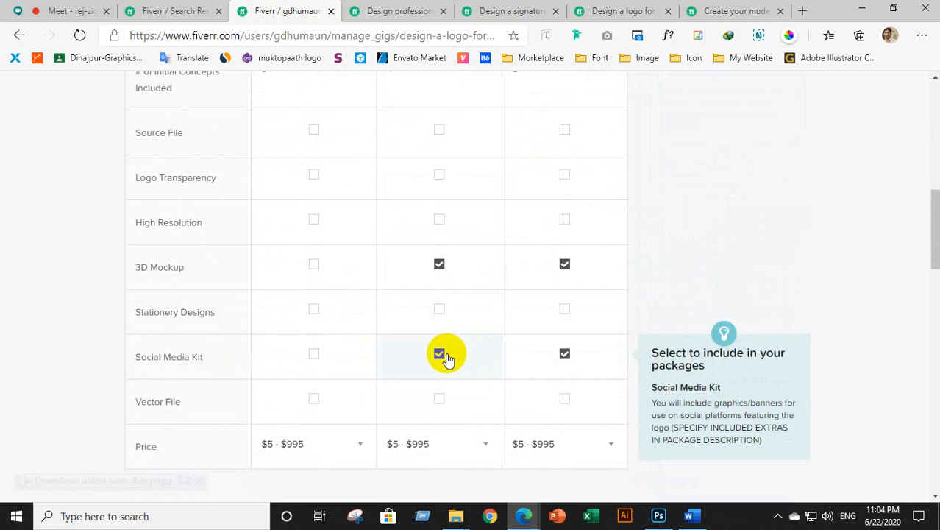
Include the Vector File option in the Standard and Premium packages.
scroll(244, 310, "down", 2)
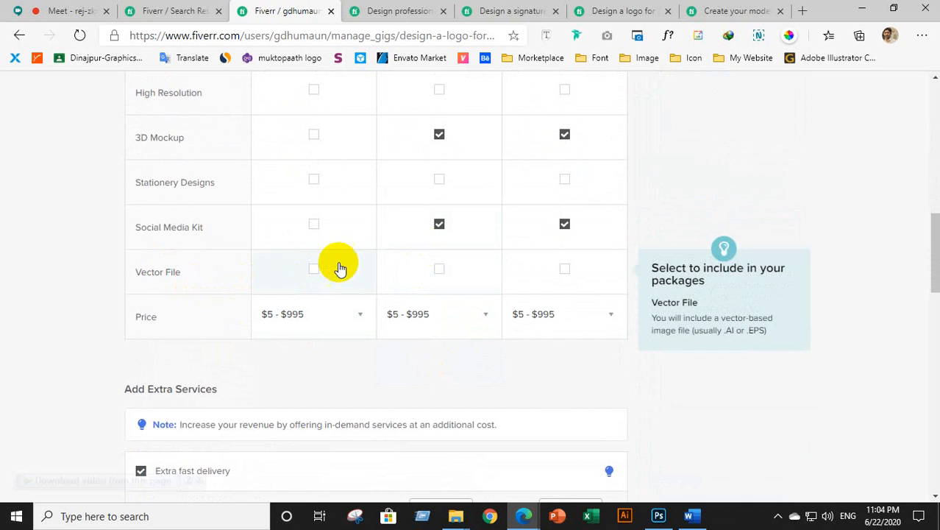
scroll(365, 262, "up", 6)
scroll(365, 261, "down", 5)
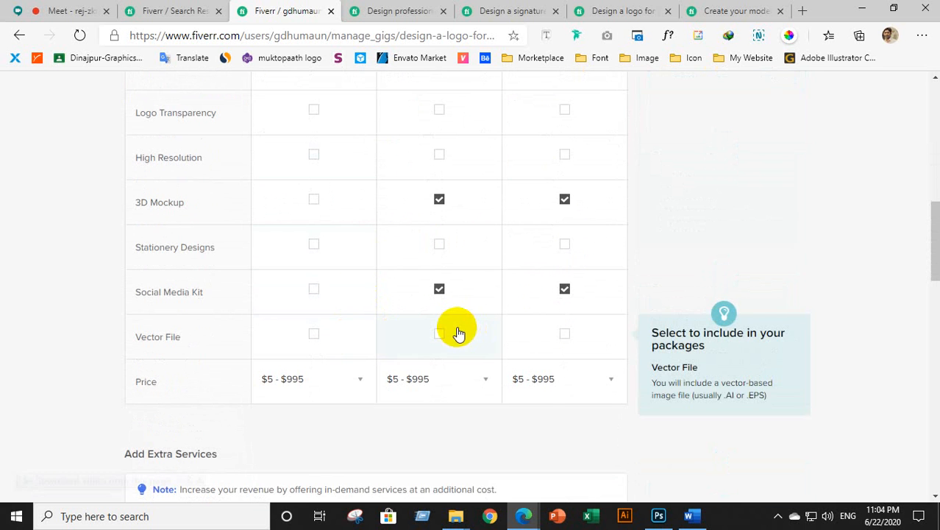
scroll(444, 276, "up", 3)
scroll(434, 294, "down", 3)
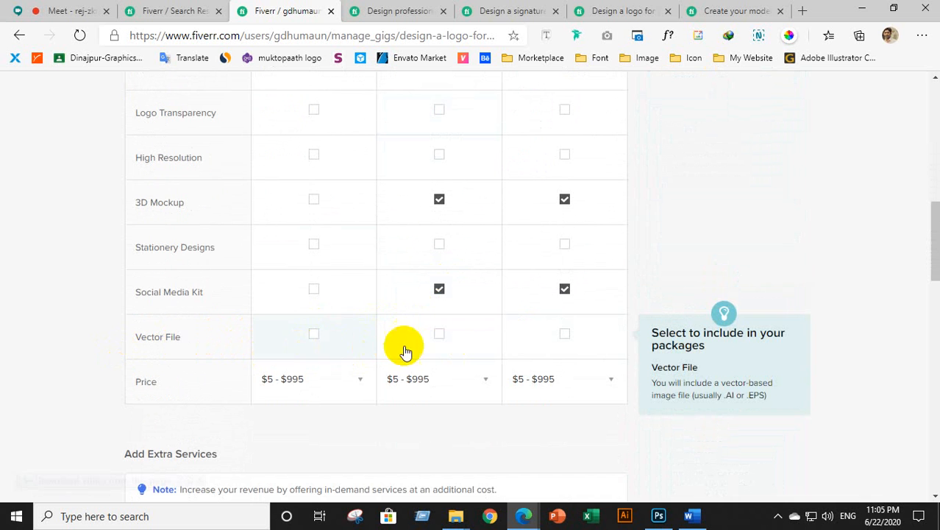
scroll(531, 309, "up", 6)
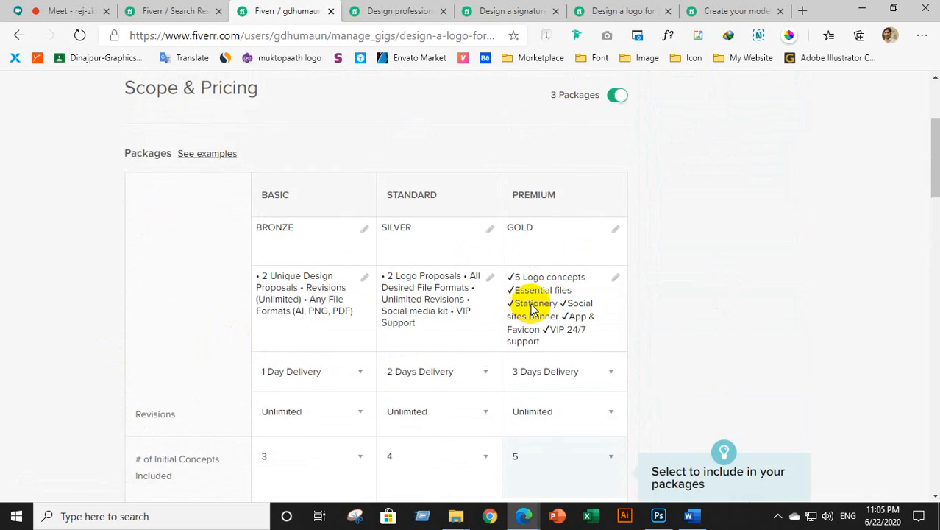
scroll(531, 321, "down", 6)
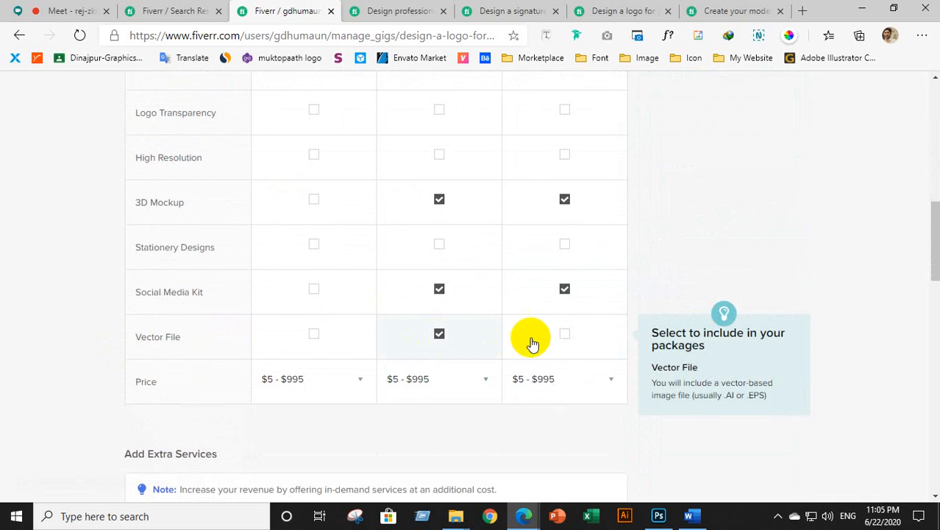
left_click(556, 335)
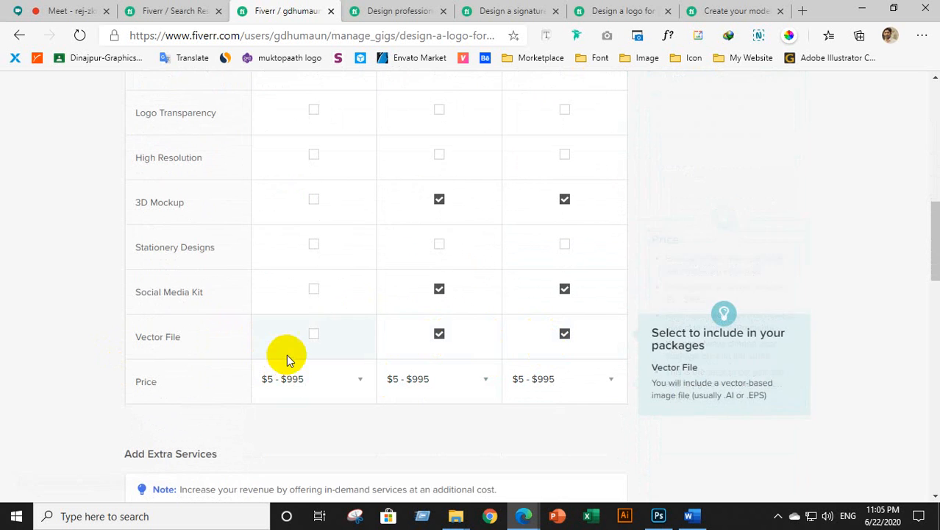
Check what the Basic package offers and set its price to $5.
scroll(295, 178, "up", 5)
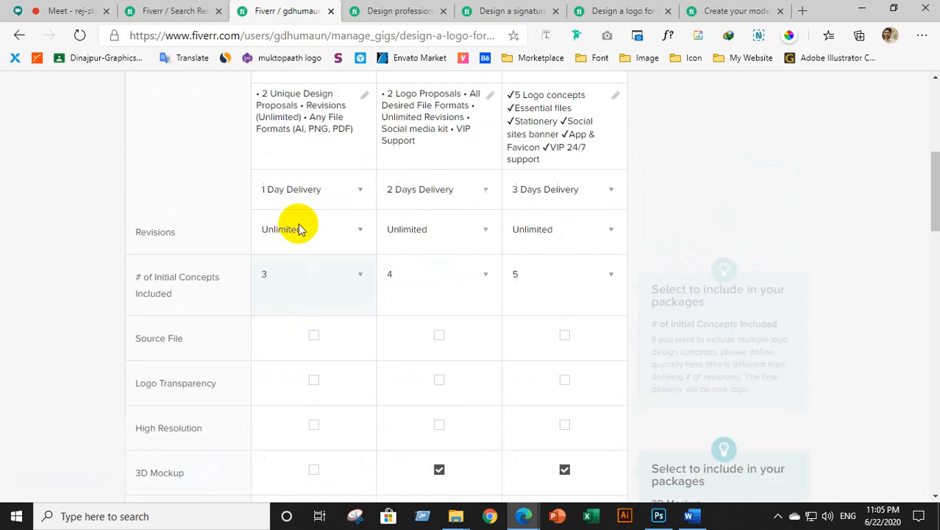
scroll(325, 180, "up", 1)
scroll(315, 210, "down", 5)
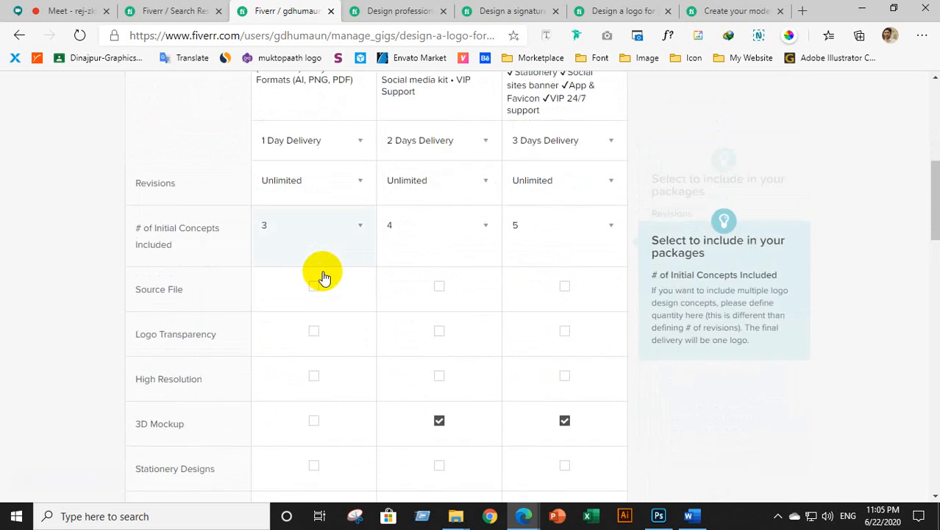
scroll(324, 314, "down", 3)
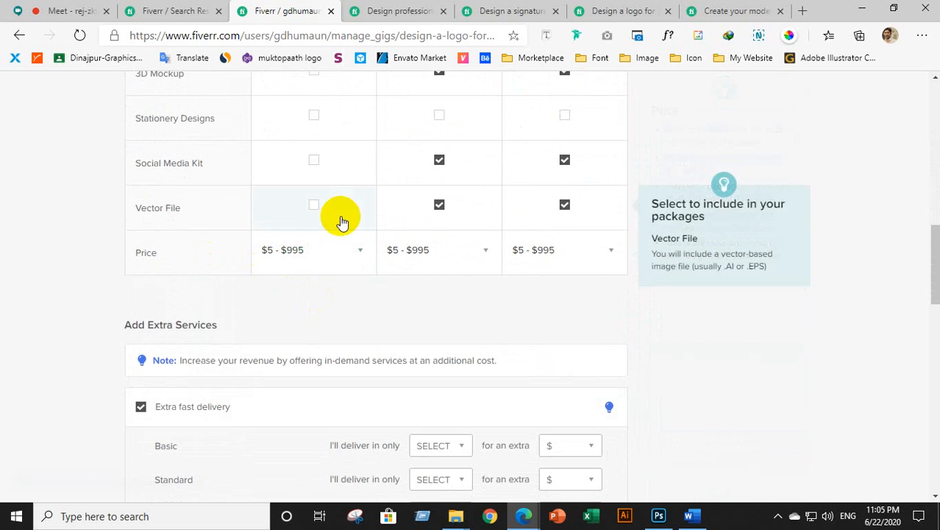
scroll(339, 215, "up", 8)
scroll(313, 195, "up", 1)
scroll(313, 208, "down", 8)
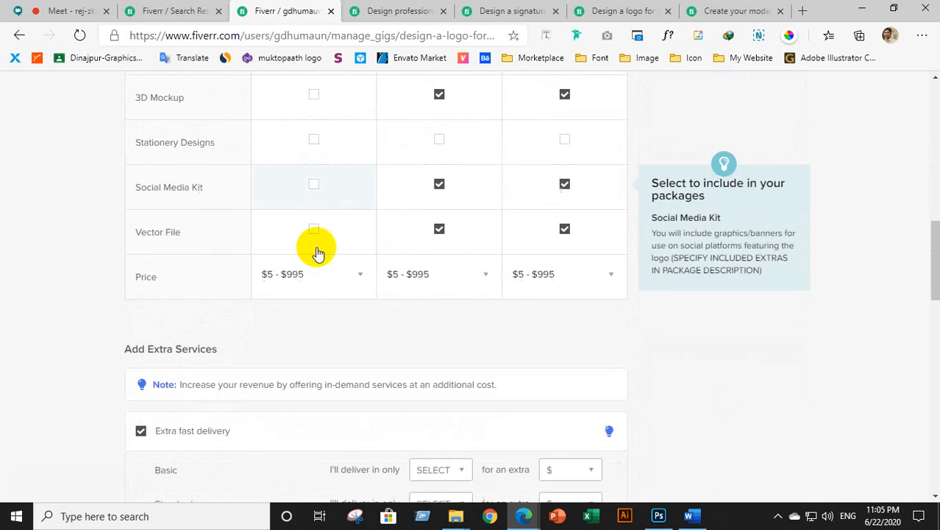
left_click(314, 257)
left_click(286, 253)
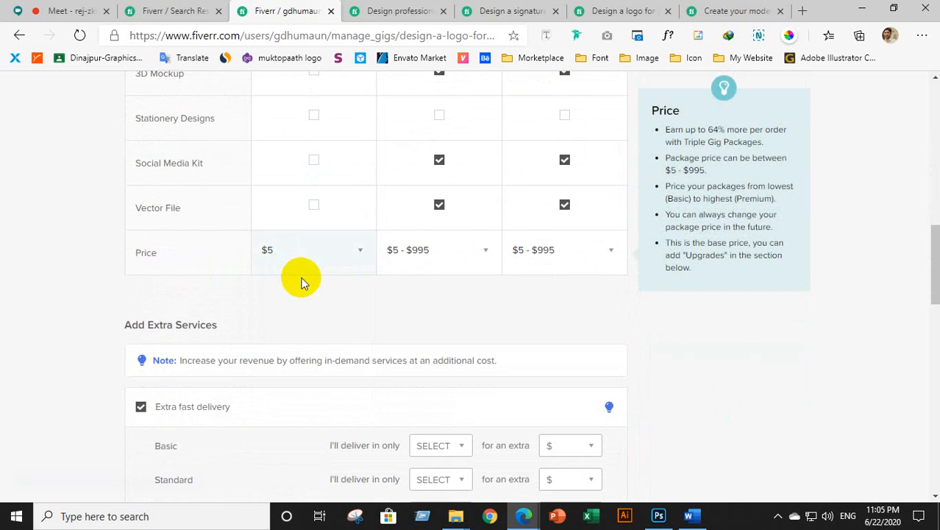
Reread the Basic package description and set the Standard package price to $10.
scroll(309, 257, "up", 7)
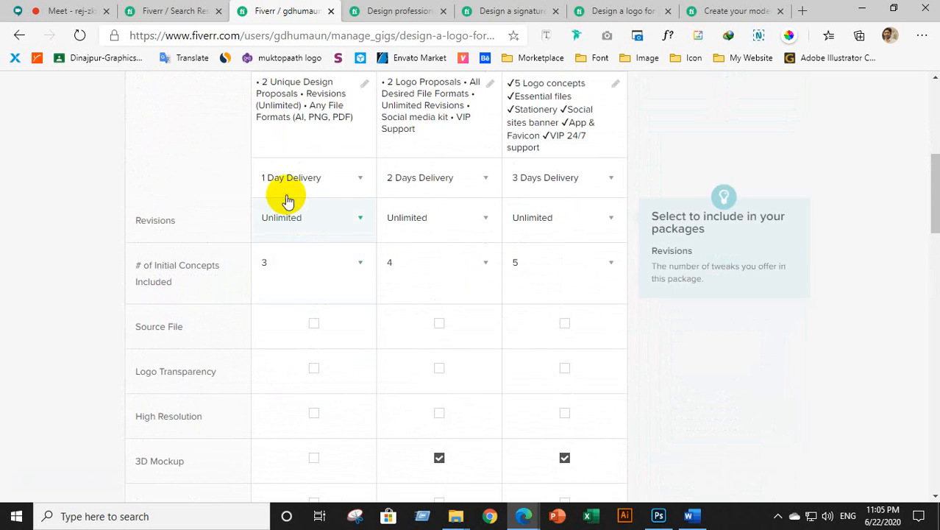
left_click_drag(265, 212, 343, 247)
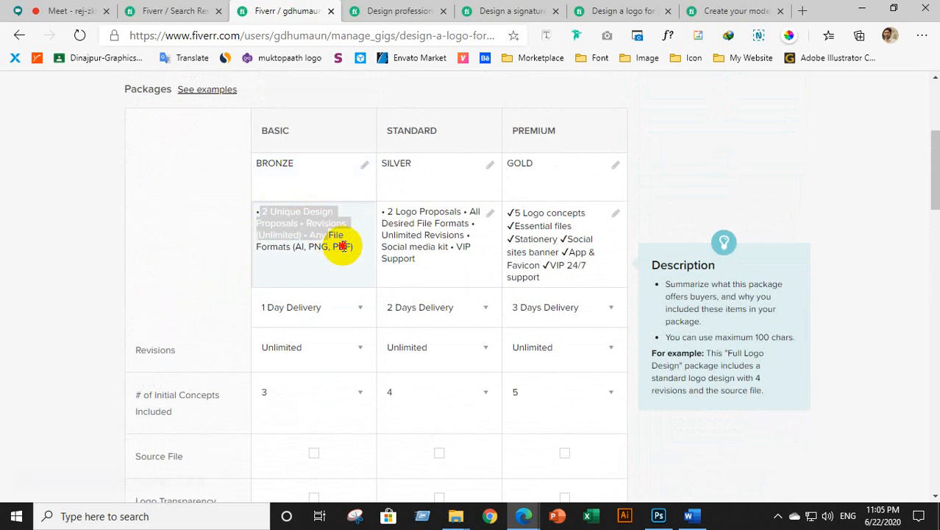
left_click(333, 247)
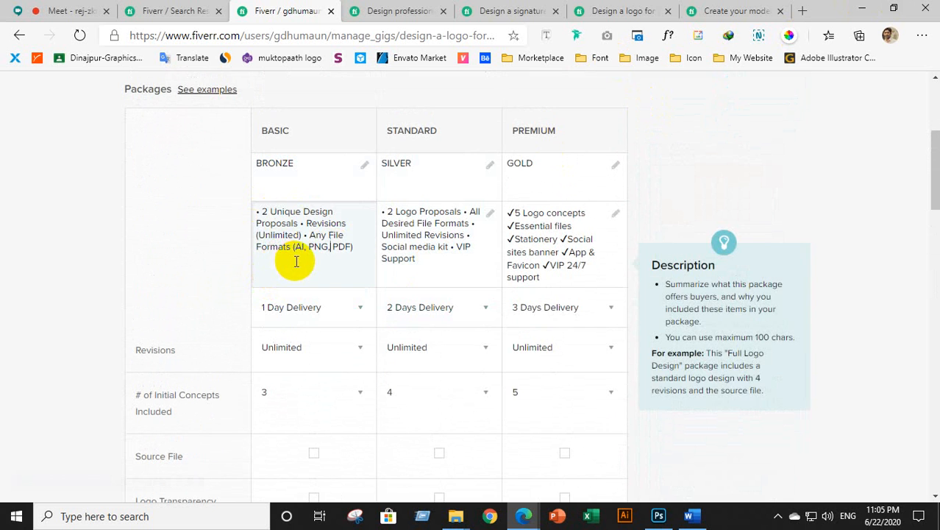
scroll(315, 308, "down", 7)
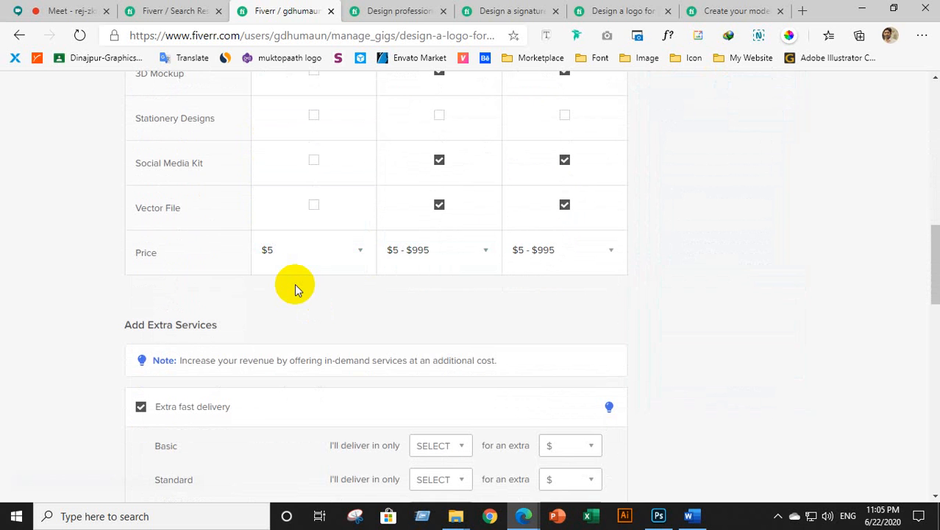
scroll(394, 244, "up", 7)
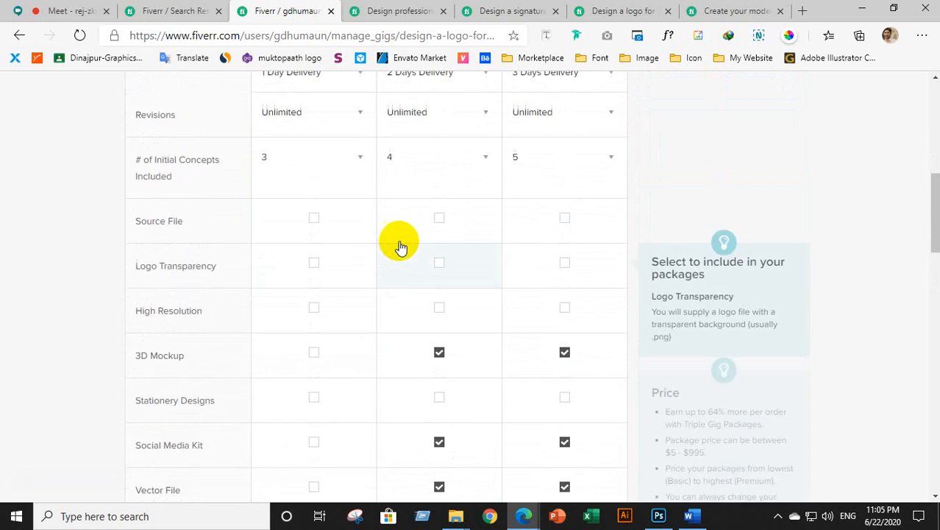
scroll(429, 256, "down", 7)
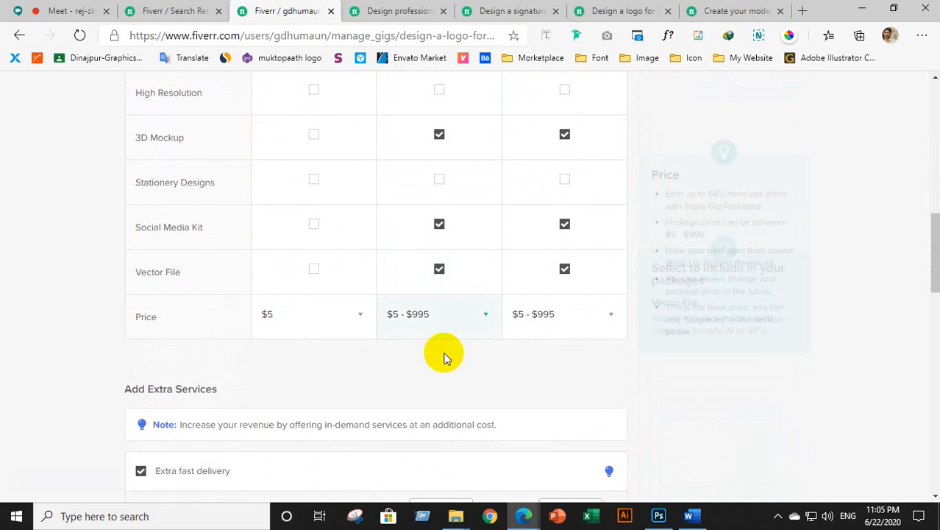
left_click(411, 259)
left_click(413, 291)
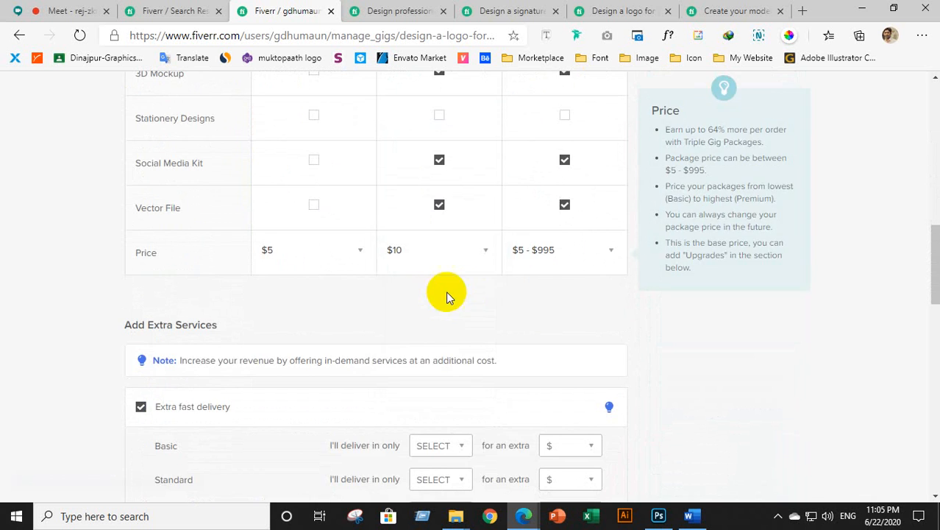
Review the Standard package description and set the Premium package price to $20.
scroll(452, 290, "up", 7)
scroll(423, 268, "up", 1)
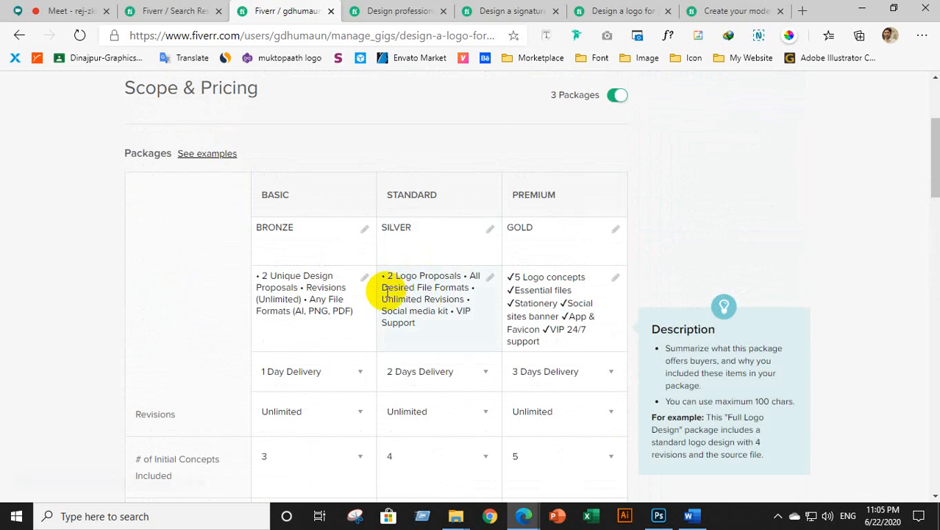
left_click_drag(383, 281, 430, 324)
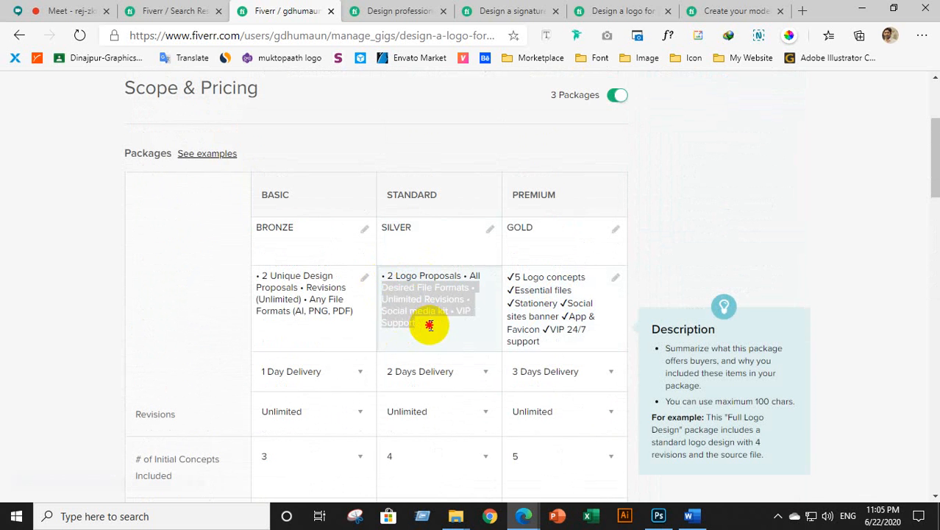
left_click_drag(381, 276, 423, 306)
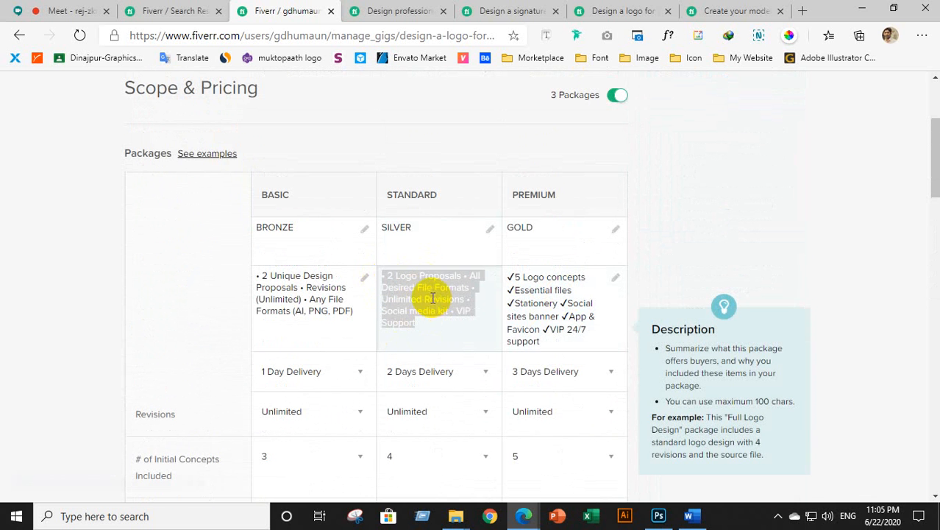
scroll(432, 298, "down", 6)
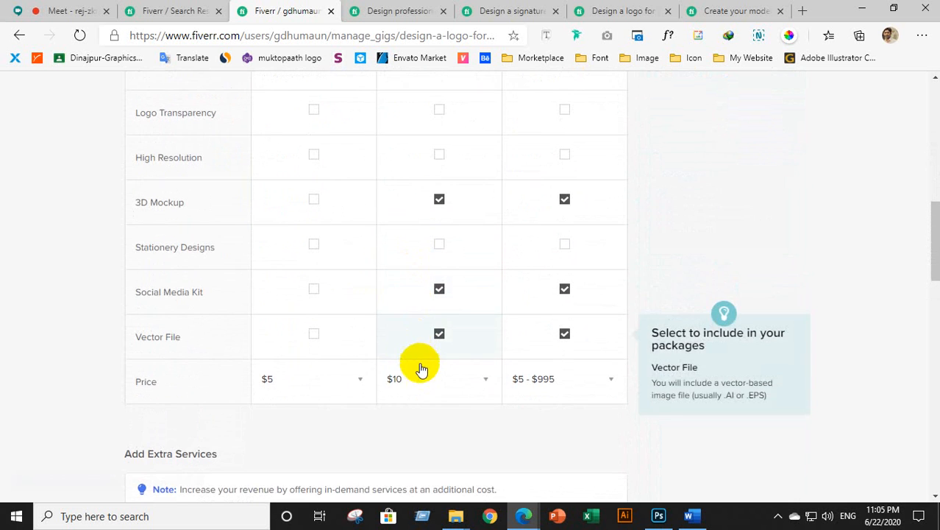
scroll(539, 325, "up", 6)
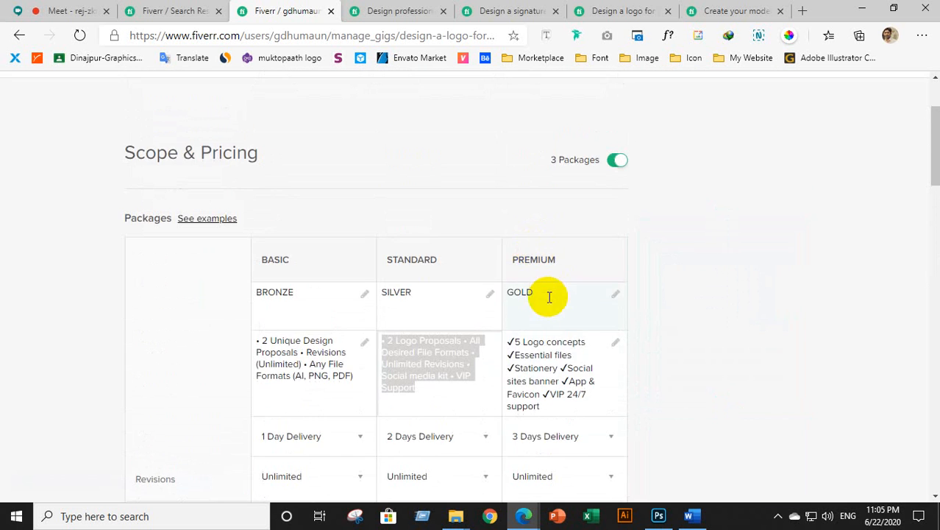
scroll(549, 297, "down", 8)
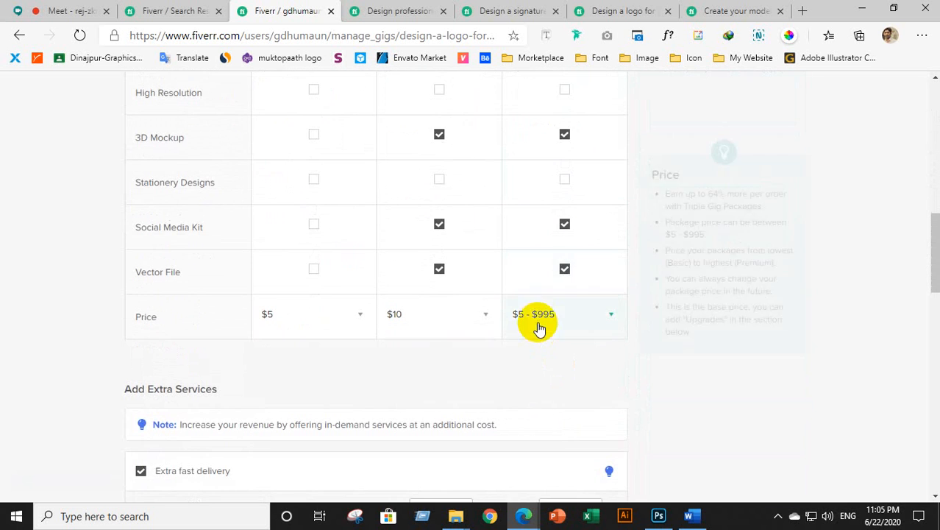
left_click(539, 326)
left_click(538, 437)
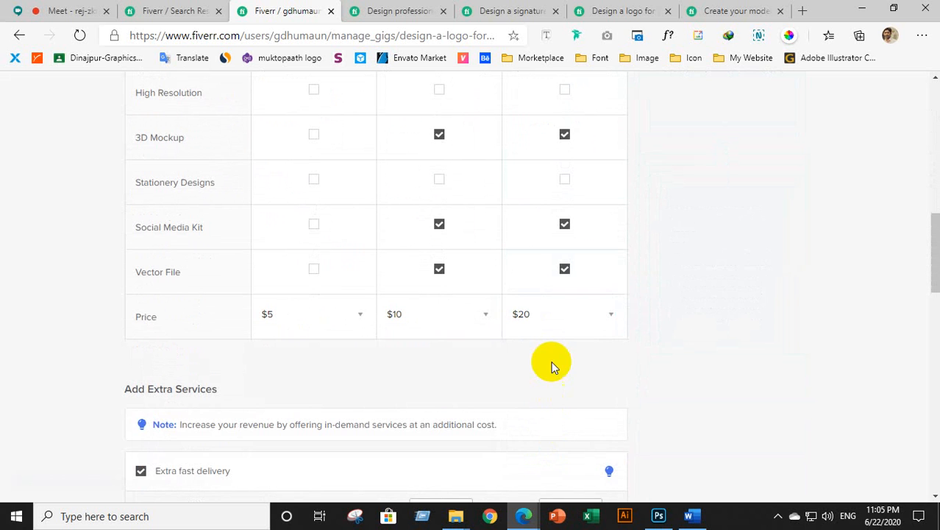
Review the Premium package's description, included options and price, and continue to the extra services section.
scroll(549, 363, "up", 6)
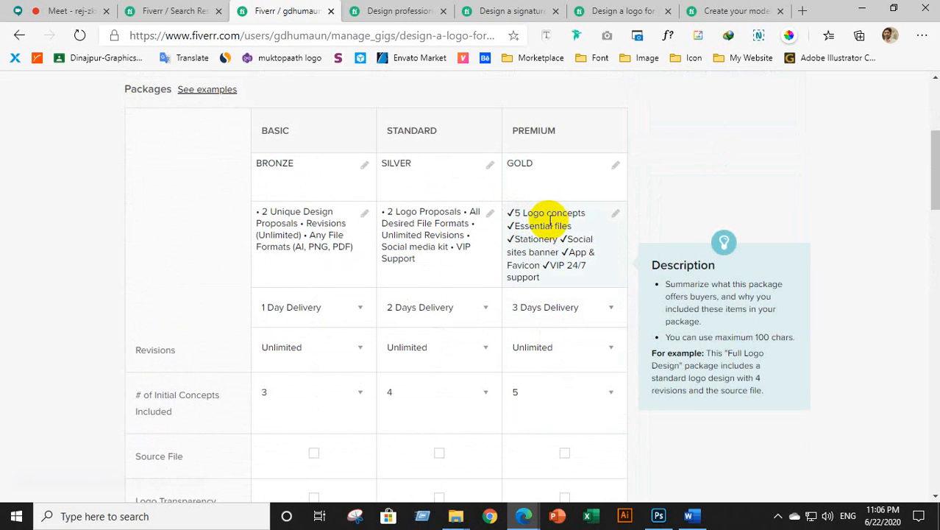
scroll(588, 168, "down", 5)
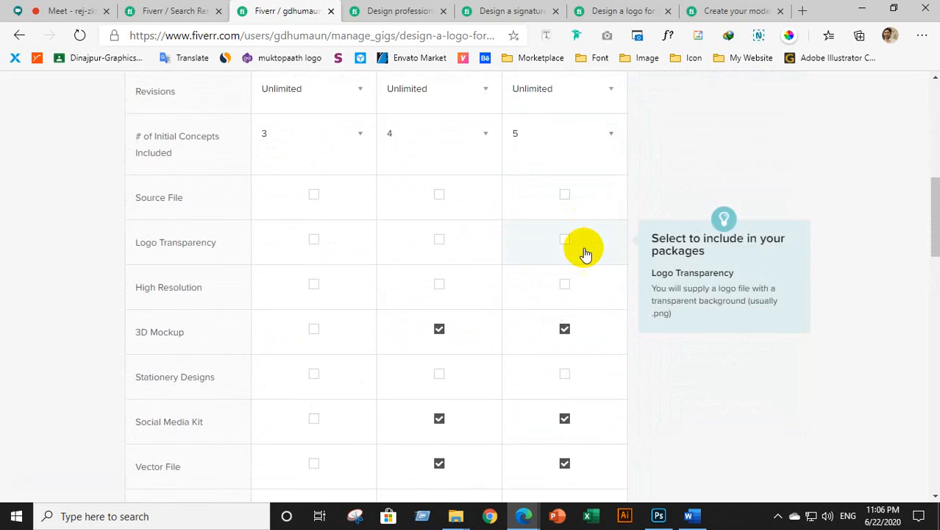
scroll(583, 291, "up", 5)
scroll(552, 195, "down", 7)
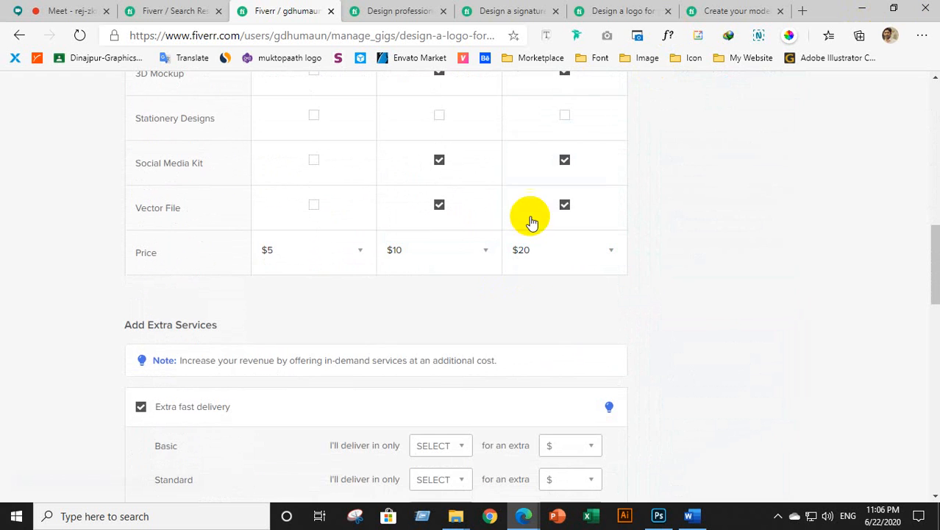
scroll(512, 301, "down", 2)
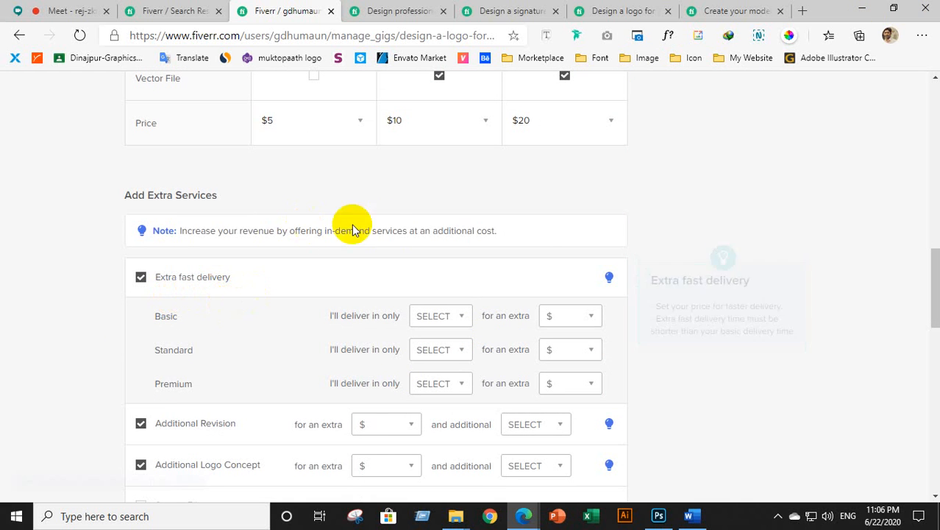
Compare the Premium package's description, delivery time and price with the extra fast delivery options.
scroll(491, 265, "up", 3)
scroll(493, 267, "down", 1)
scroll(491, 267, "down", 2)
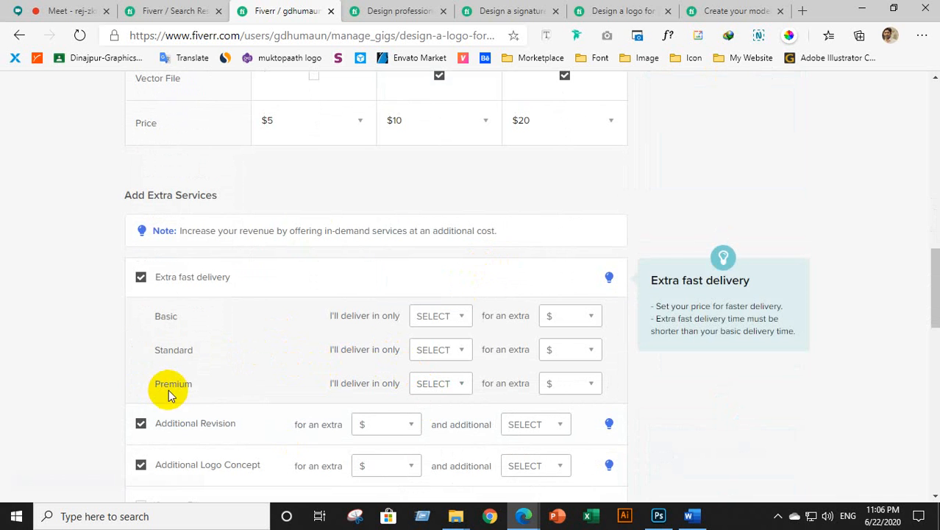
scroll(515, 221, "up", 6)
scroll(525, 203, "up", 2)
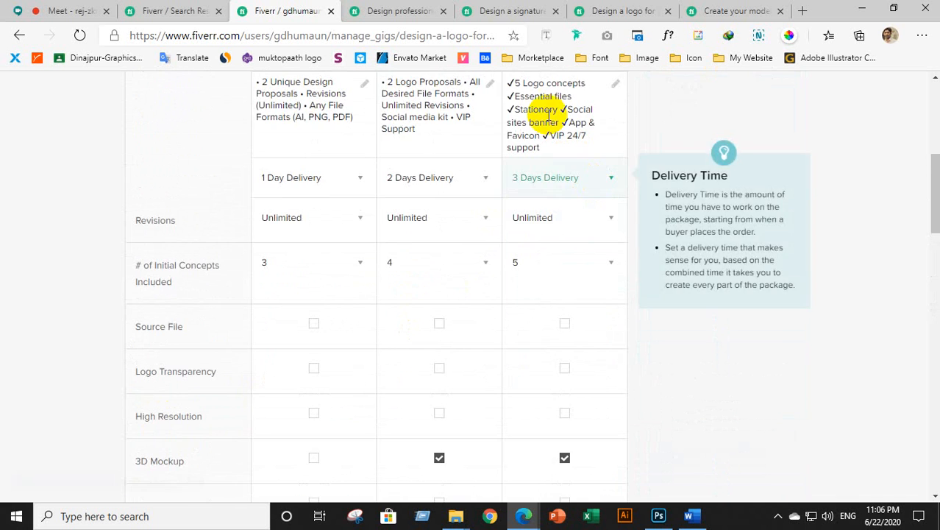
scroll(535, 116, "down", 1)
scroll(556, 168, "up", 2)
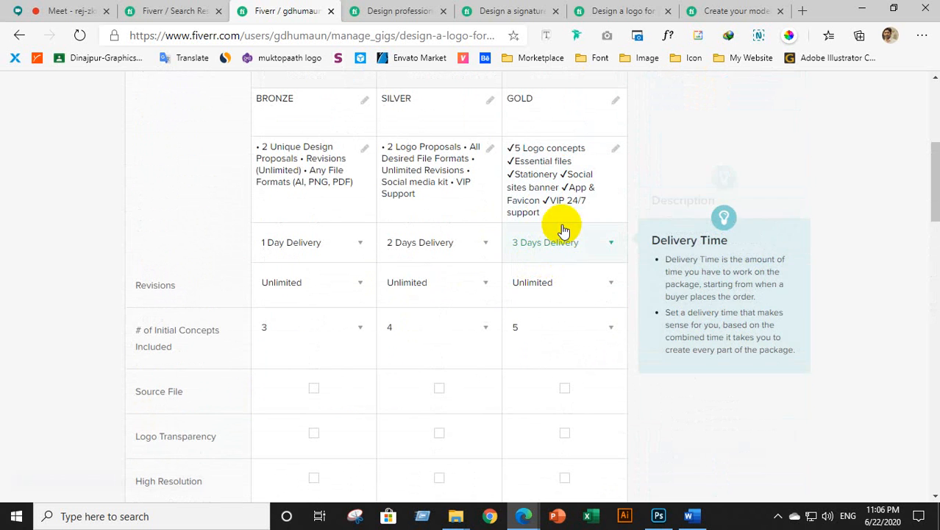
scroll(559, 227, "up", 1)
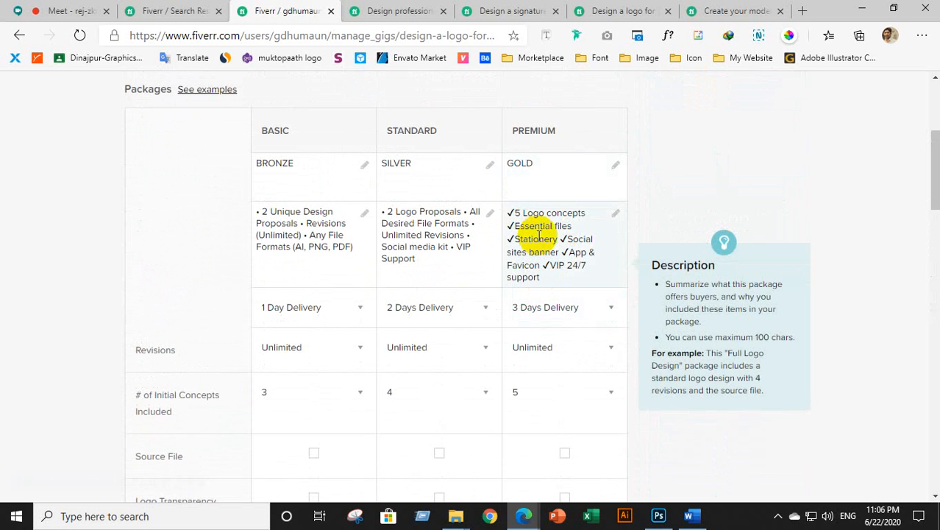
left_click_drag(522, 226, 546, 255)
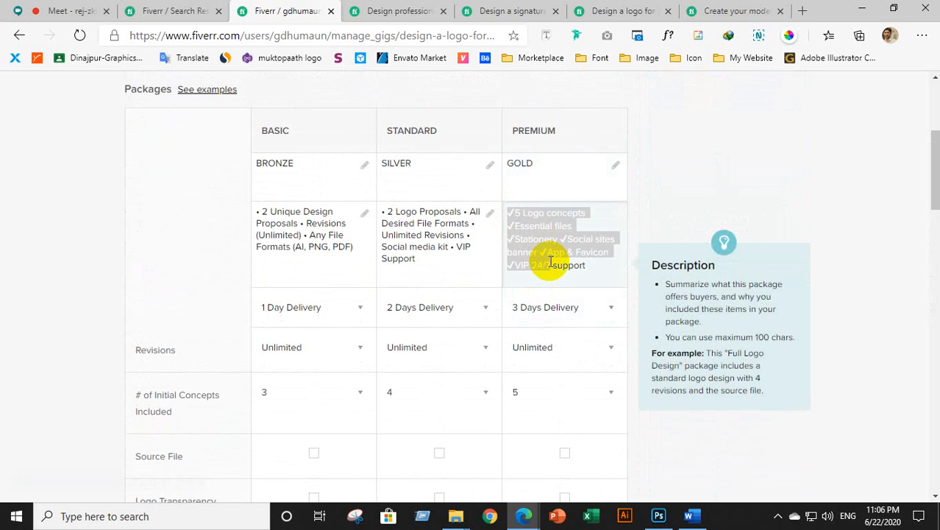
left_click(550, 263)
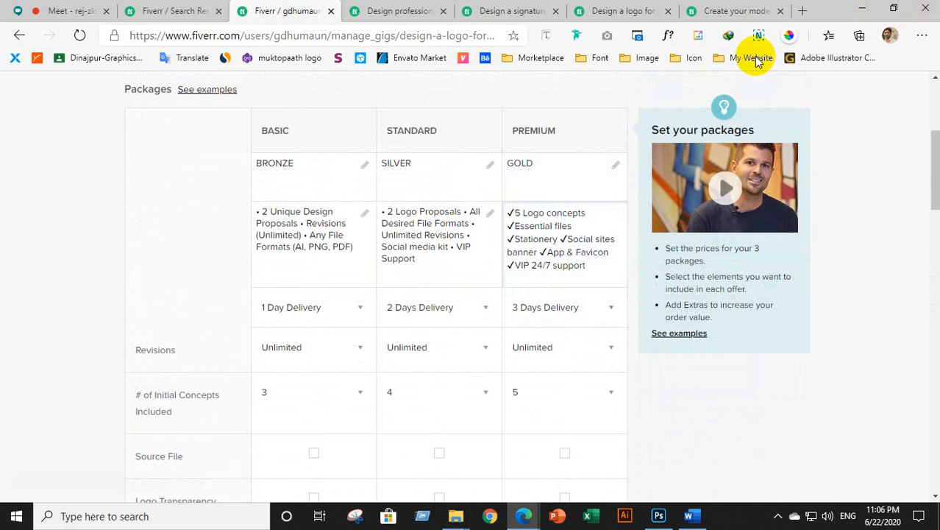
scroll(574, 235, "down", 1)
scroll(570, 251, "down", 8)
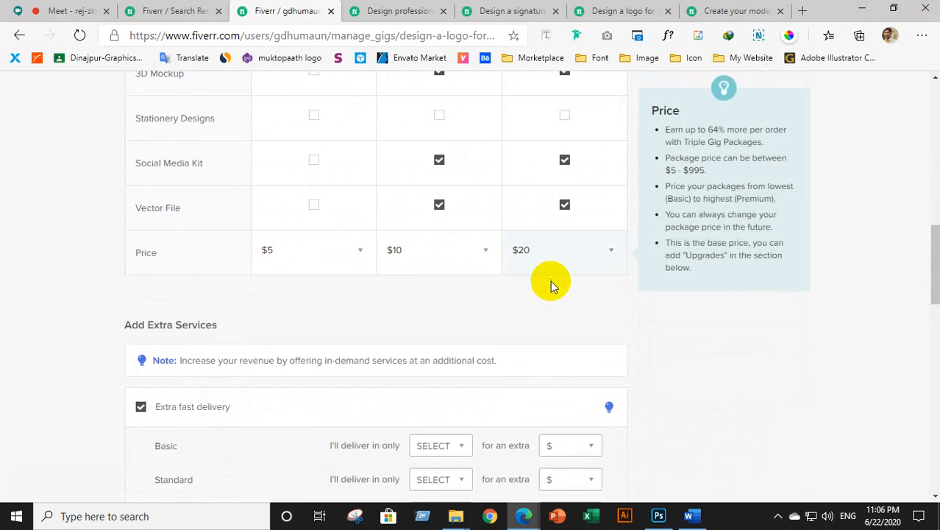
scroll(551, 282, "up", 8)
scroll(553, 281, "up", 2)
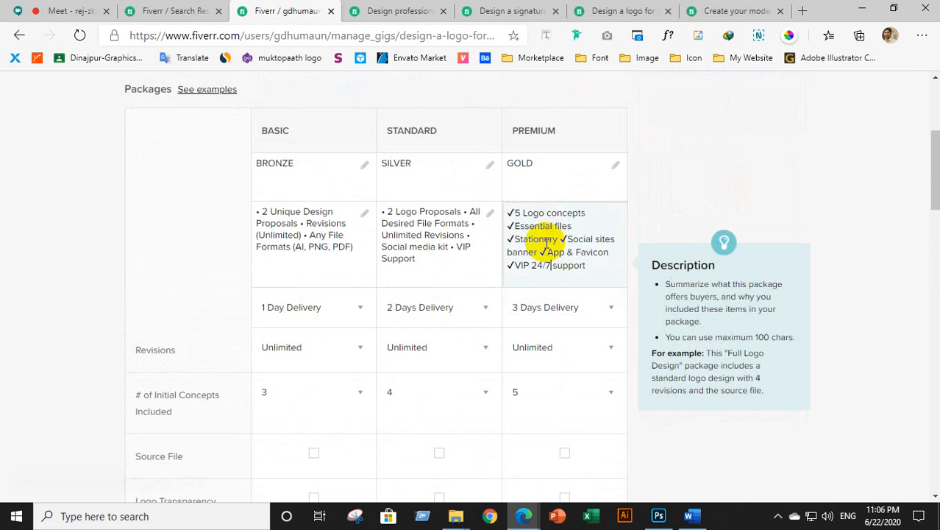
Set extra fast delivery for the Premium package to 1 day for an extra $5.
scroll(555, 244, "down", 10)
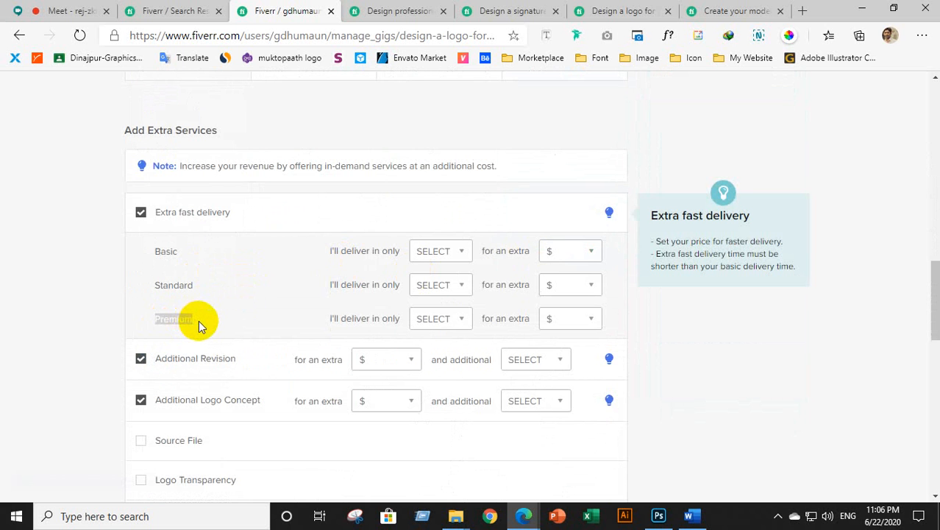
left_click(438, 323)
left_click(430, 355)
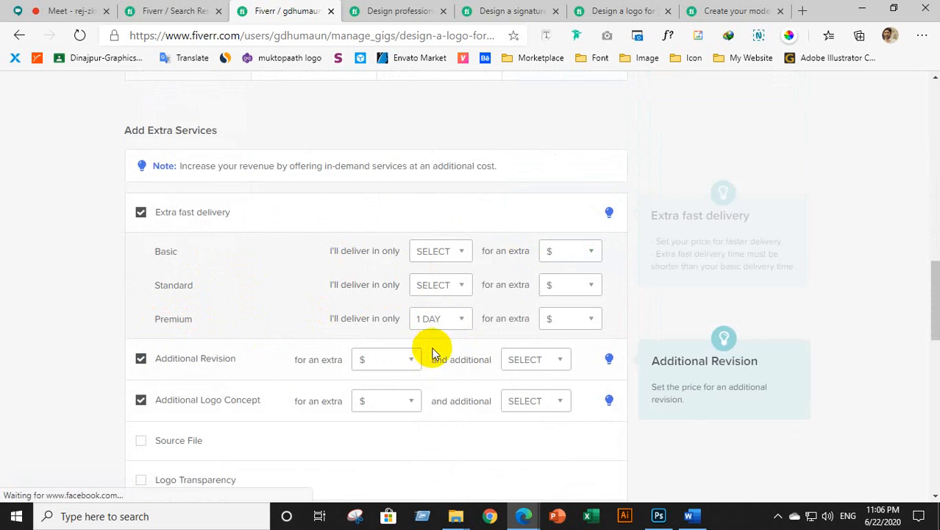
left_click(588, 323)
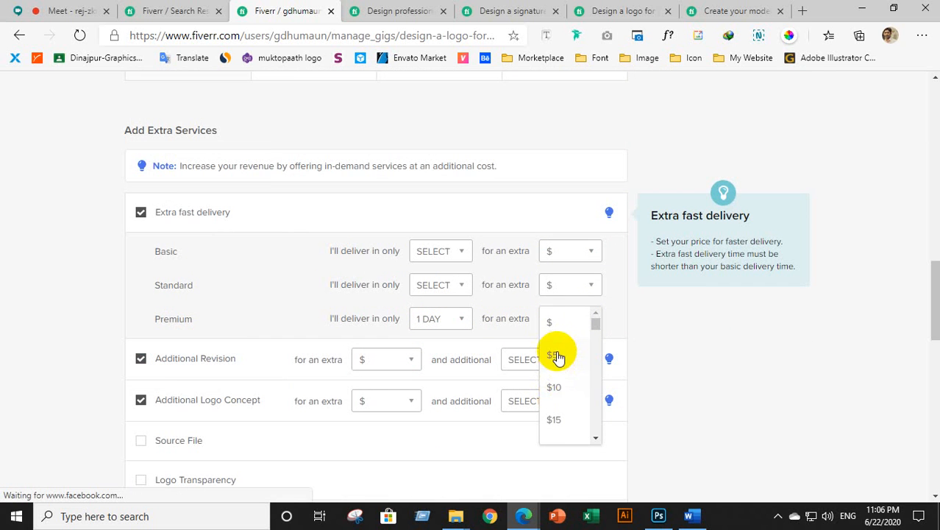
left_click(557, 356)
Review the Premium package's description, included options and base price against its extra fast delivery offer.
scroll(623, 177, "up", 2)
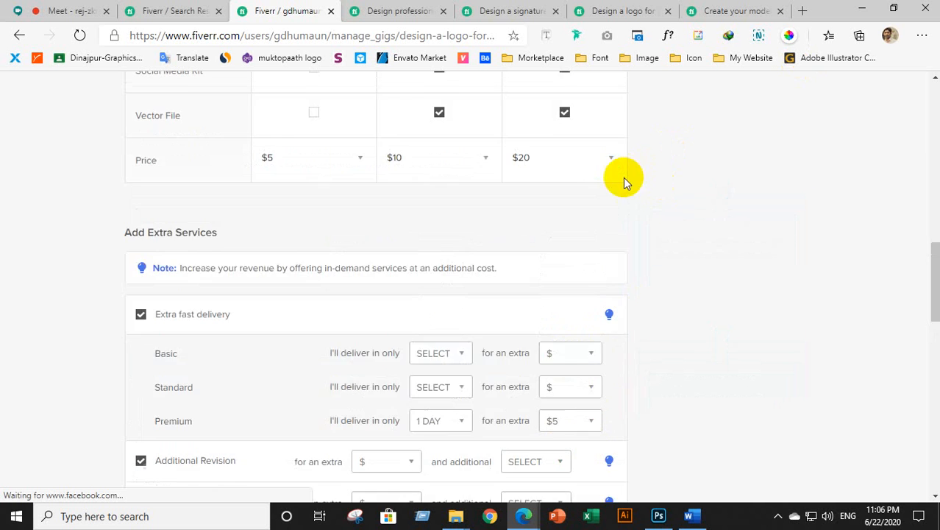
scroll(623, 177, "up", 3)
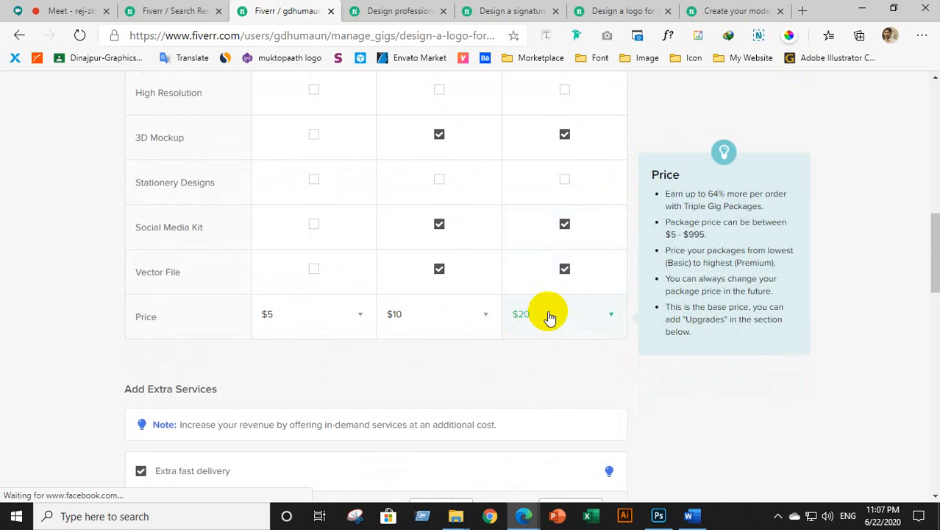
scroll(559, 294, "up", 7)
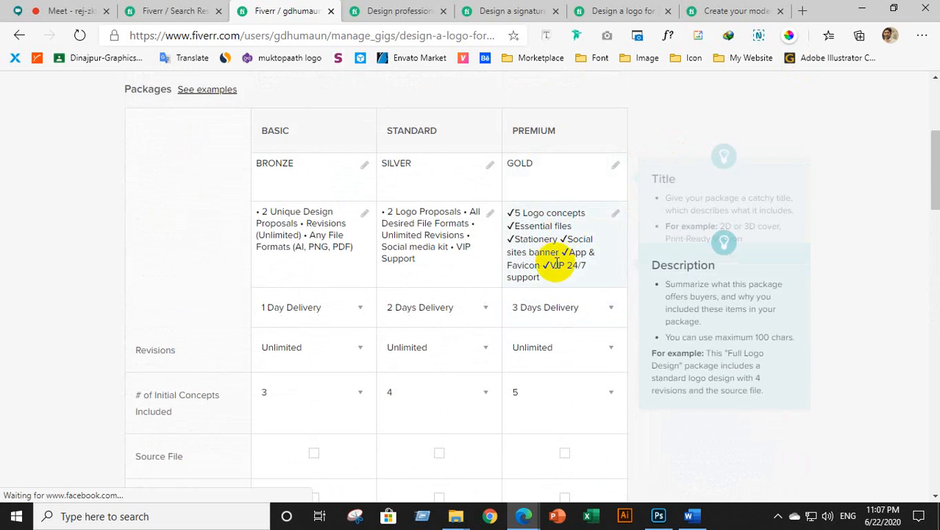
scroll(556, 263, "down", 8)
scroll(506, 296, "up", 9)
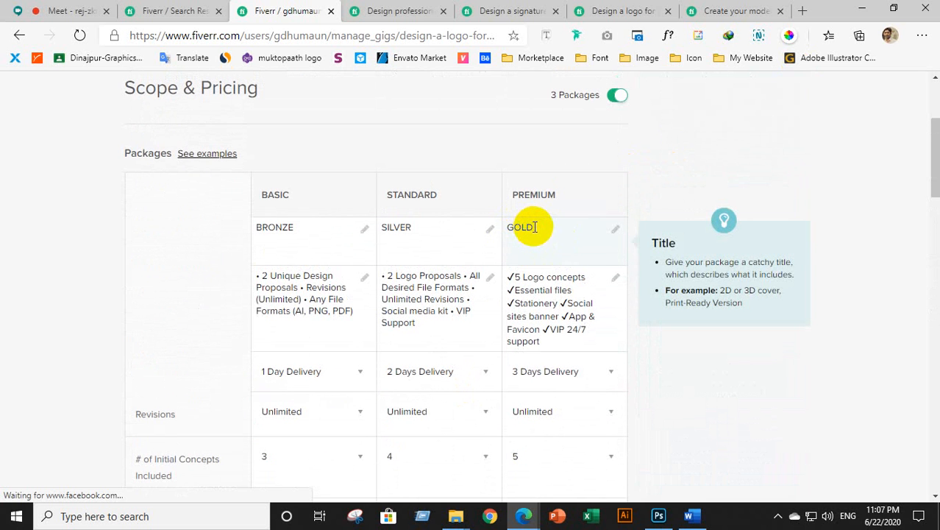
scroll(549, 248, "down", 5)
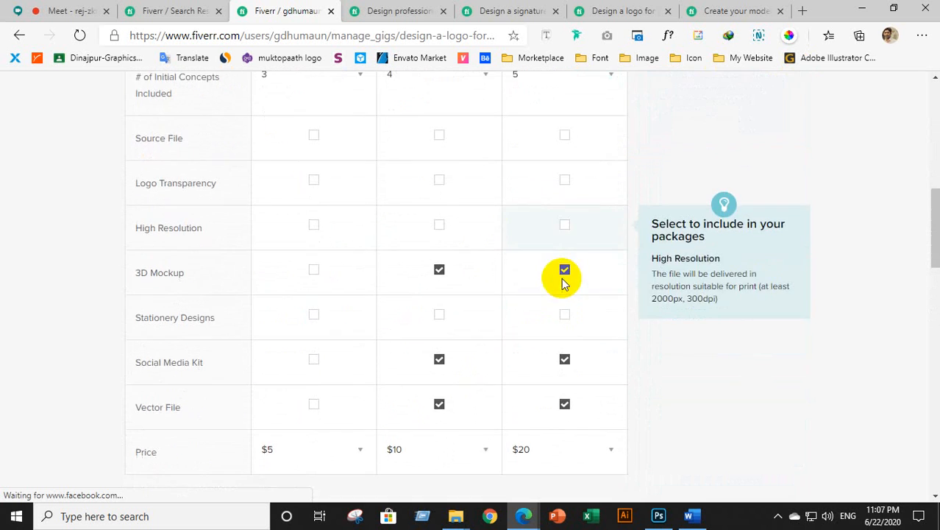
scroll(542, 414, "down", 3)
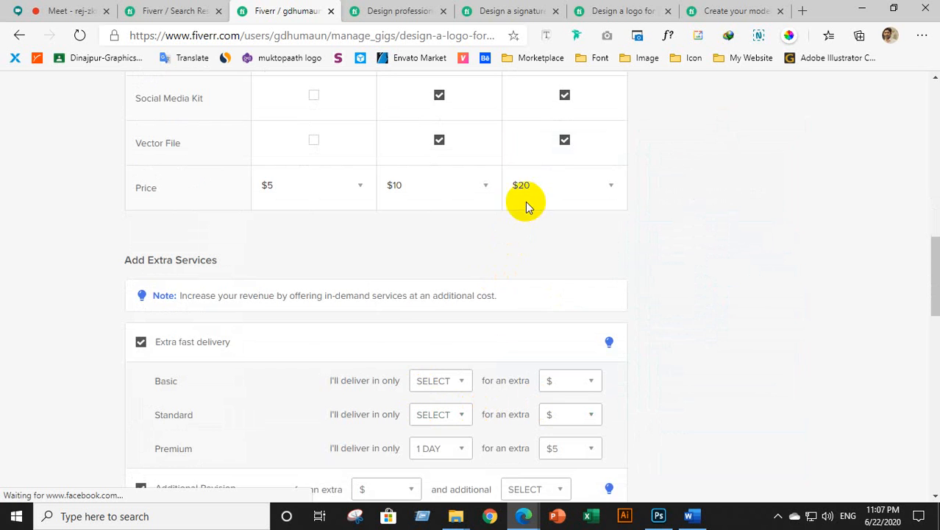
scroll(472, 332, "down", 2)
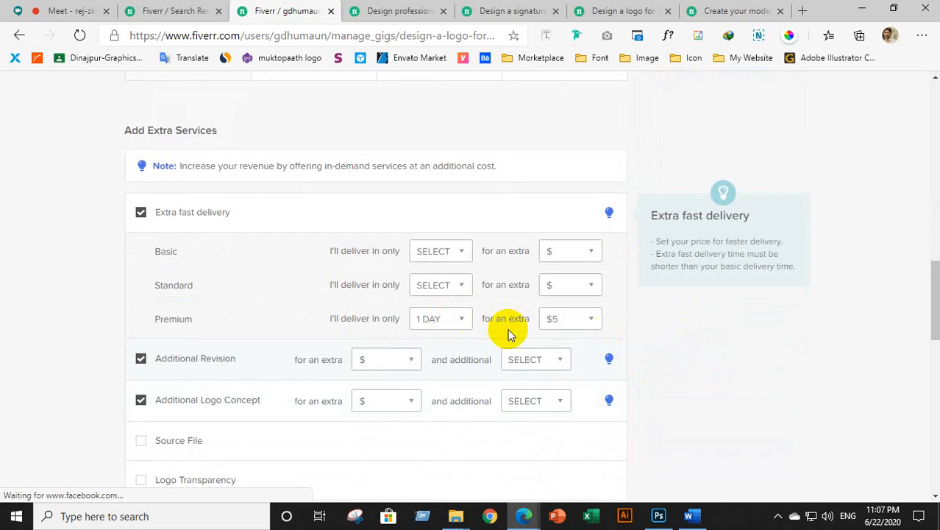
scroll(438, 324, "up", 10)
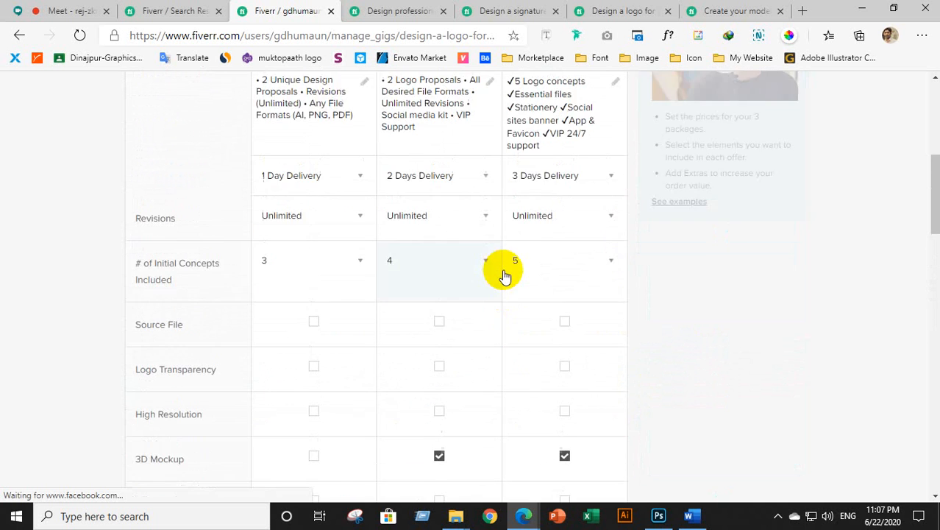
scroll(563, 294, "down", 6)
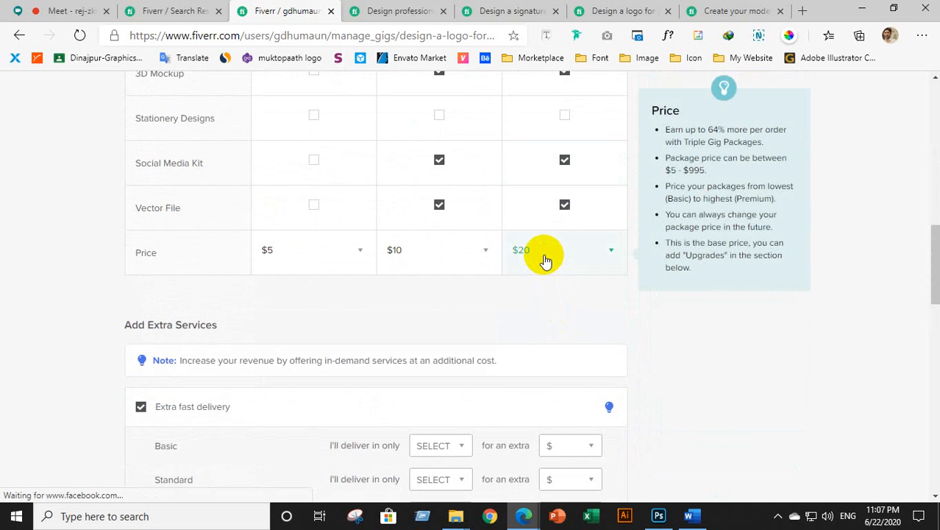
scroll(548, 294, "down", 2)
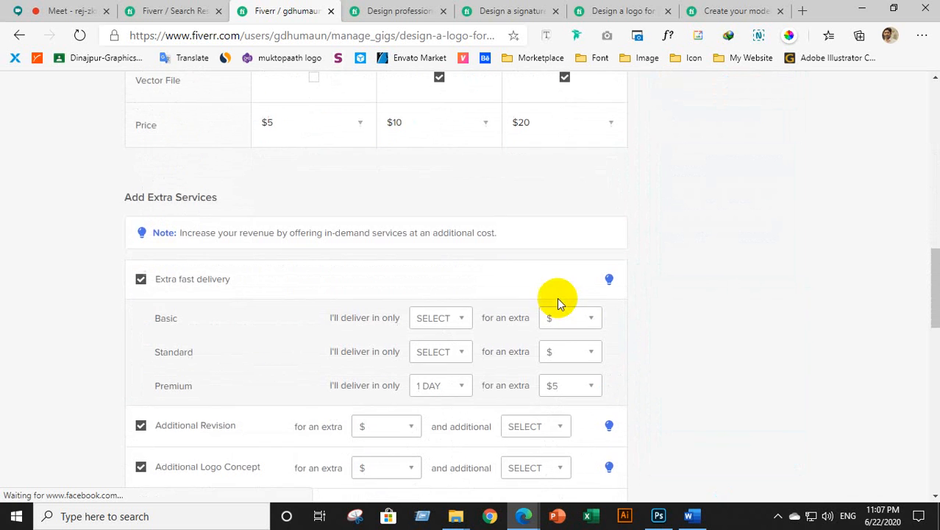
scroll(301, 332, "down", 1)
scroll(331, 309, "down", 1)
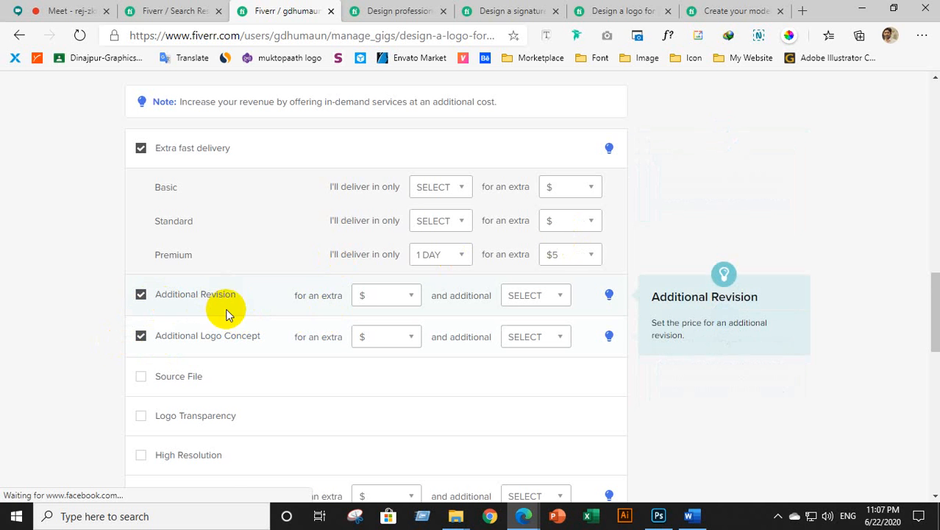
Look through the remaining extra services, from Additional Revision down to Vector File and Add Gig Extra.
scroll(273, 325, "down", 2)
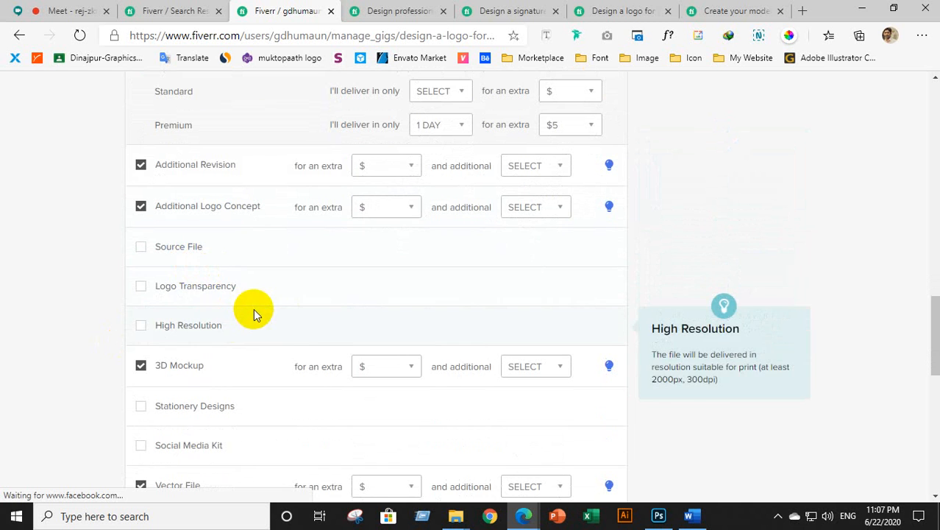
scroll(169, 369, "down", 2)
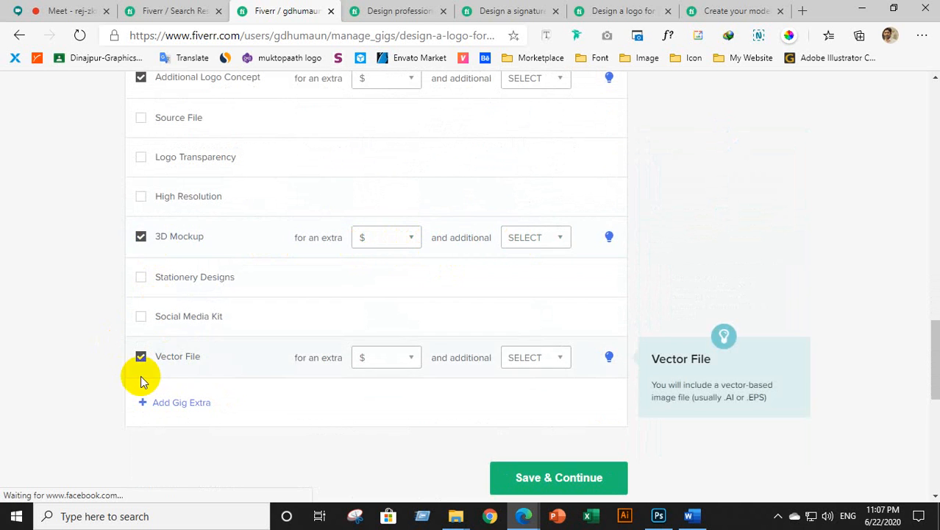
scroll(254, 342, "up", 3)
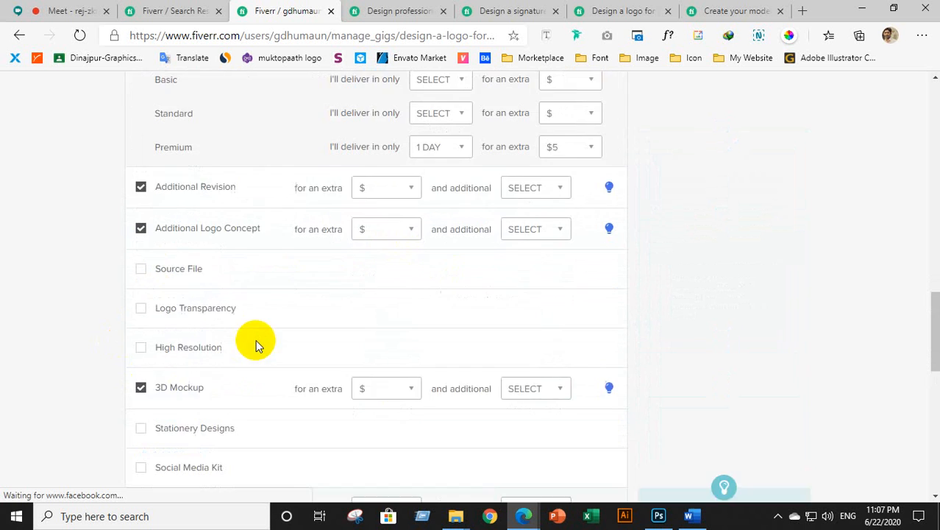
scroll(252, 339, "down", 4)
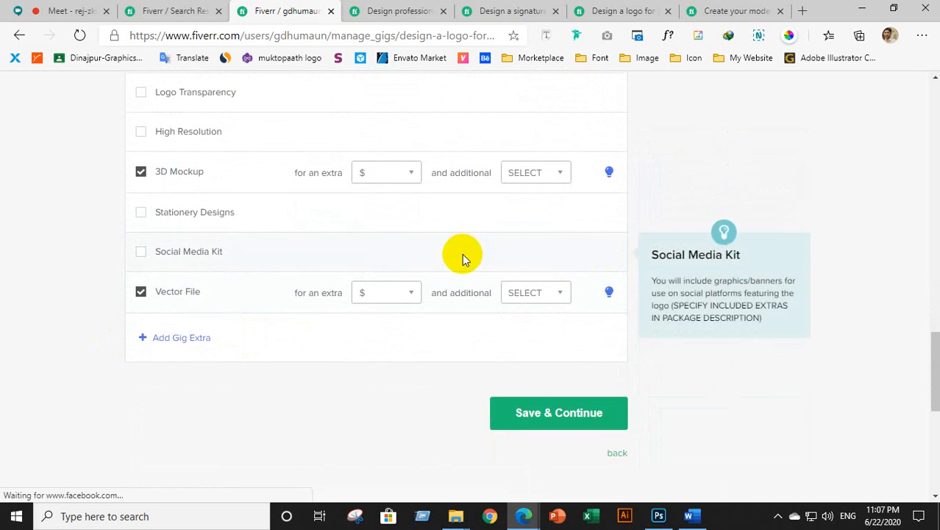
Recheck the three packages and the extra services, and try to save the pricing and continue.
scroll(462, 256, "up", 15)
scroll(462, 257, "up", 3)
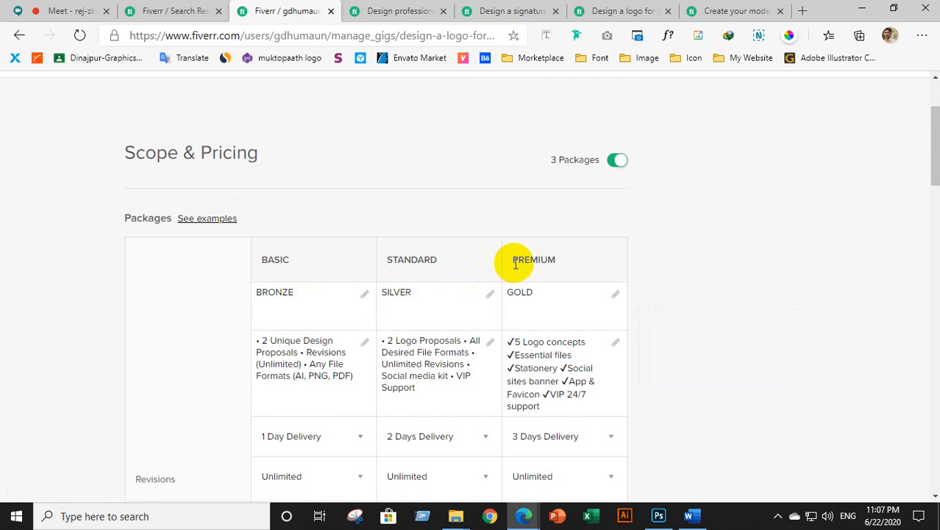
scroll(357, 304, "down", 5)
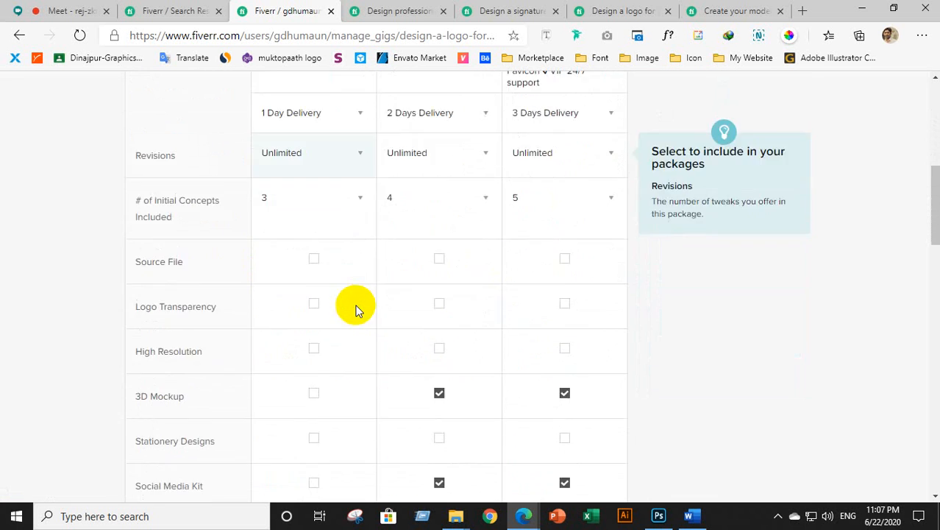
scroll(356, 309, "down", 8)
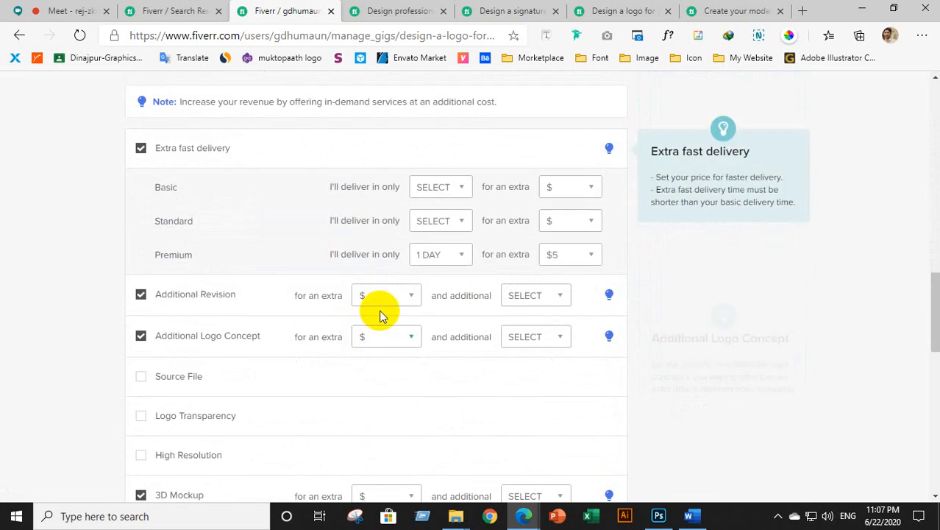
scroll(417, 270, "down", 3)
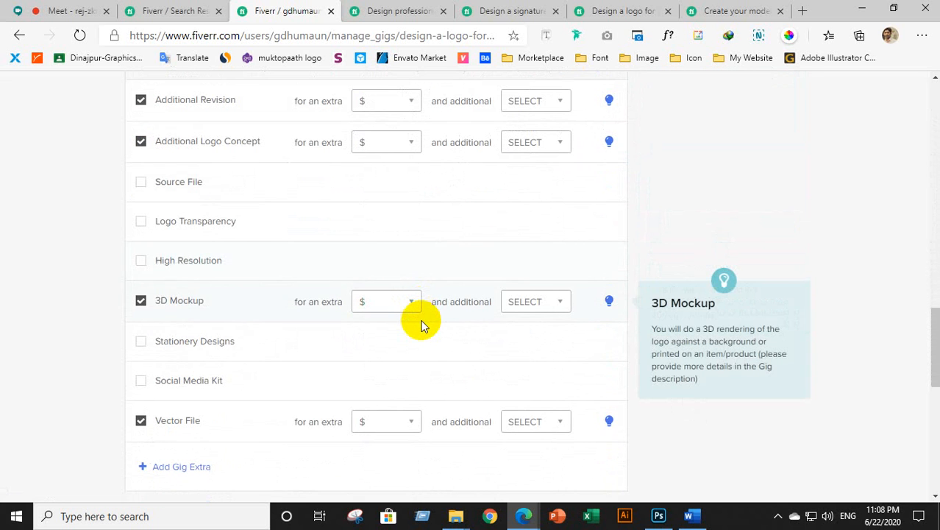
scroll(421, 323, "down", 4)
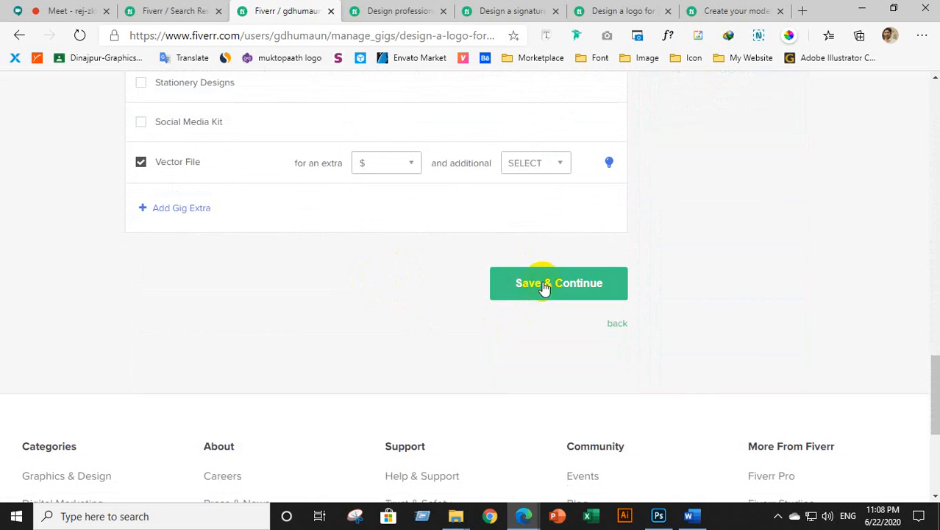
left_click(545, 285)
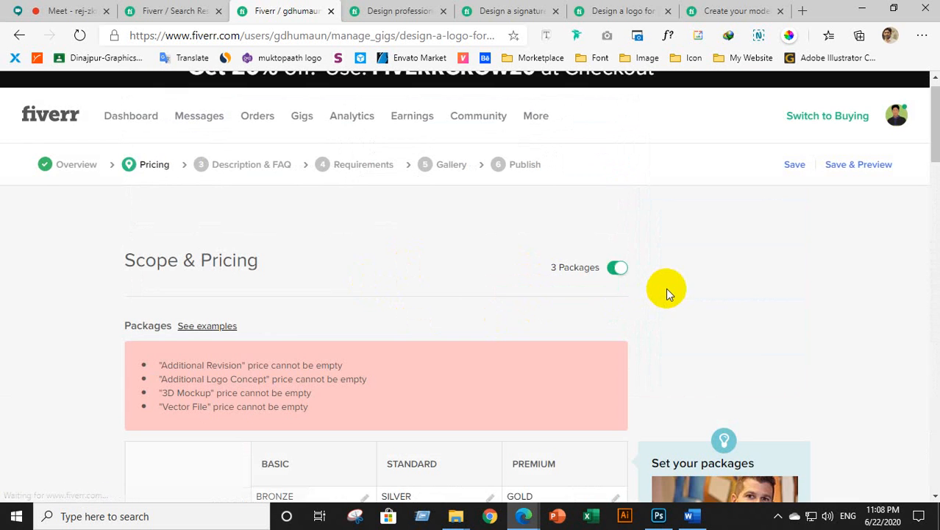
Check the listed pricing errors against the packages and extra services, and retry saving the pricing.
scroll(467, 318, "down", 3)
scroll(468, 318, "up", 2)
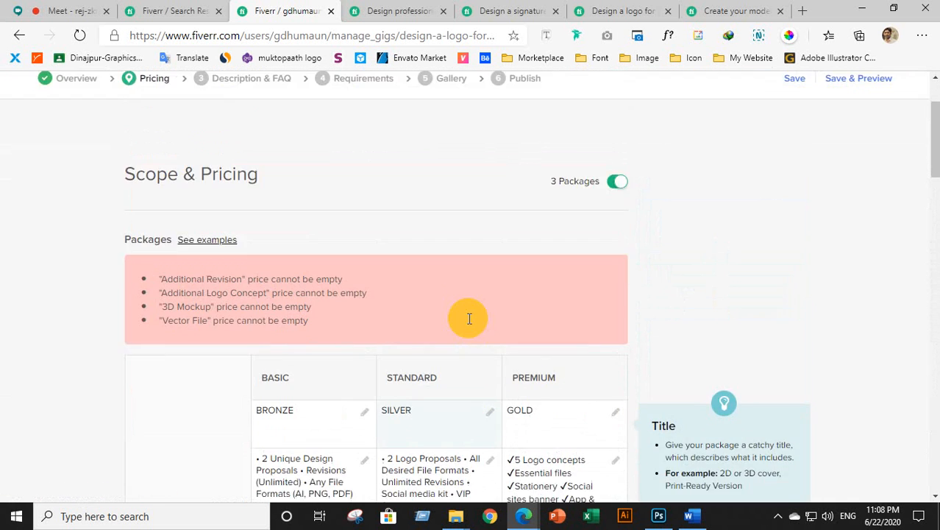
scroll(469, 317, "down", 10)
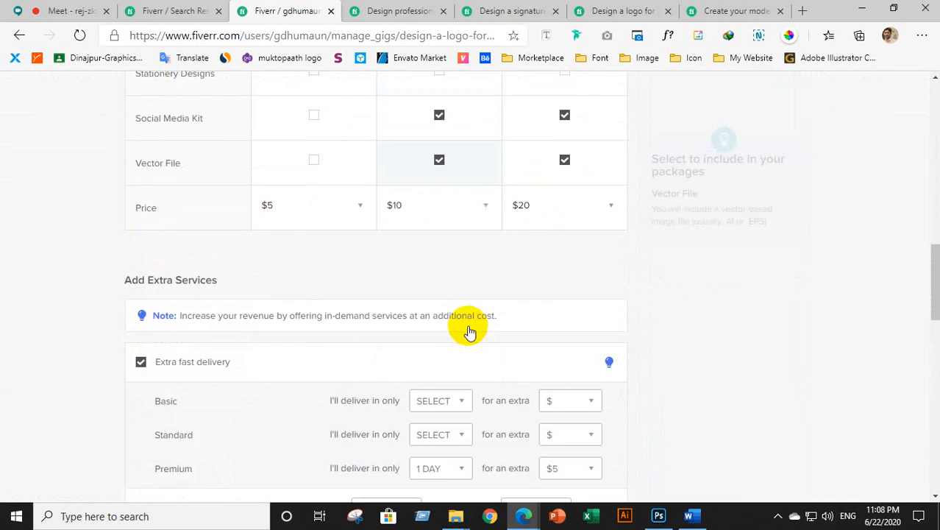
scroll(469, 333, "down", 10)
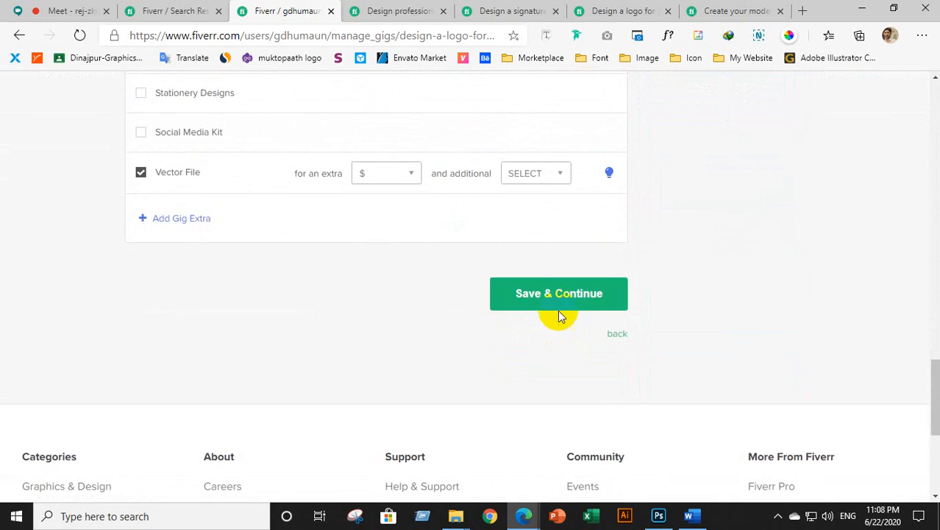
left_click(558, 309)
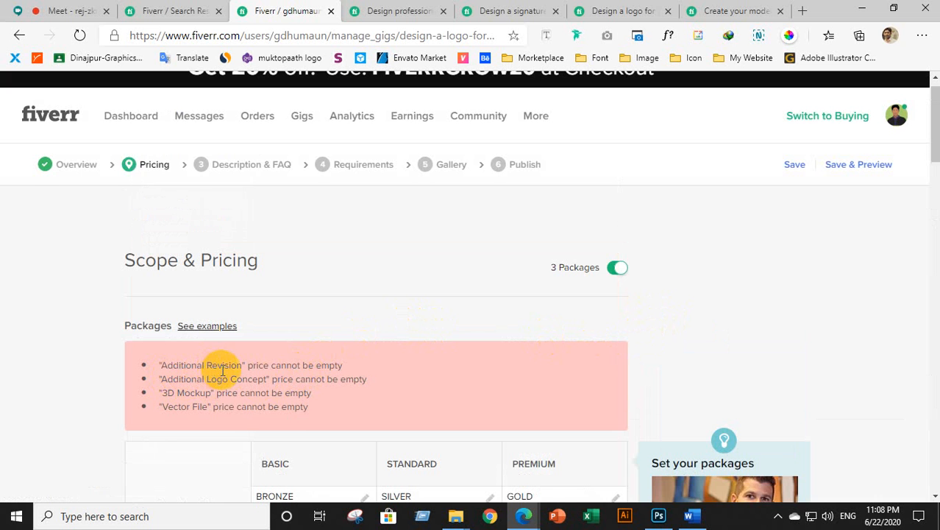
Set the extra price of both Additional Revision and Additional Logo Concept to $5.
scroll(228, 378, "down", 1)
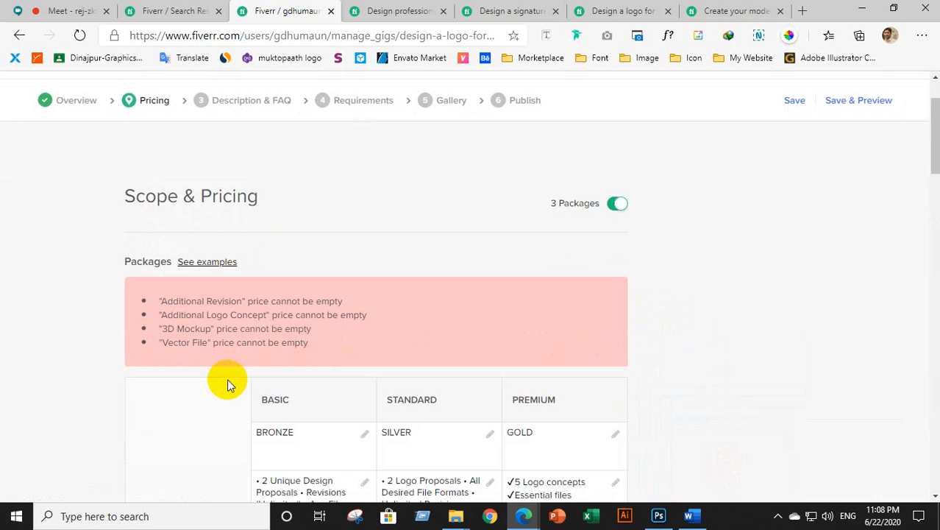
scroll(228, 384, "down", 6)
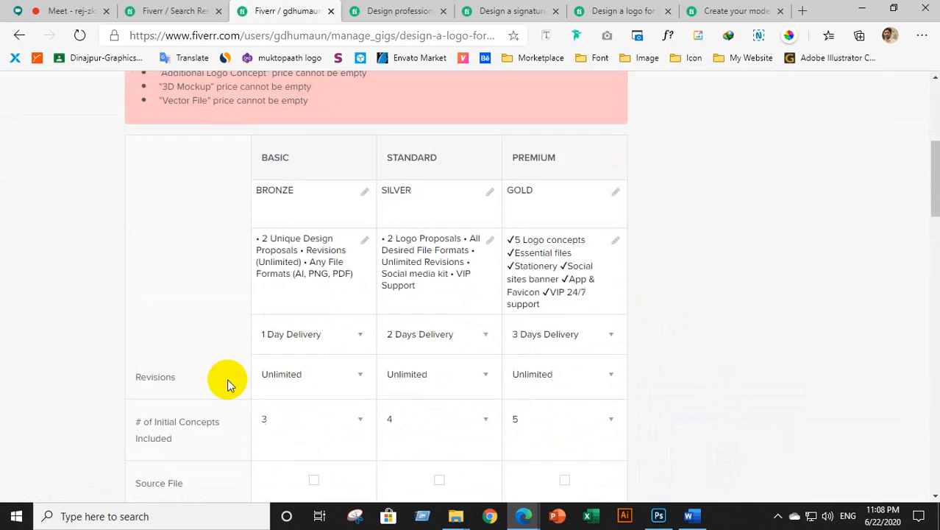
scroll(228, 384, "down", 2)
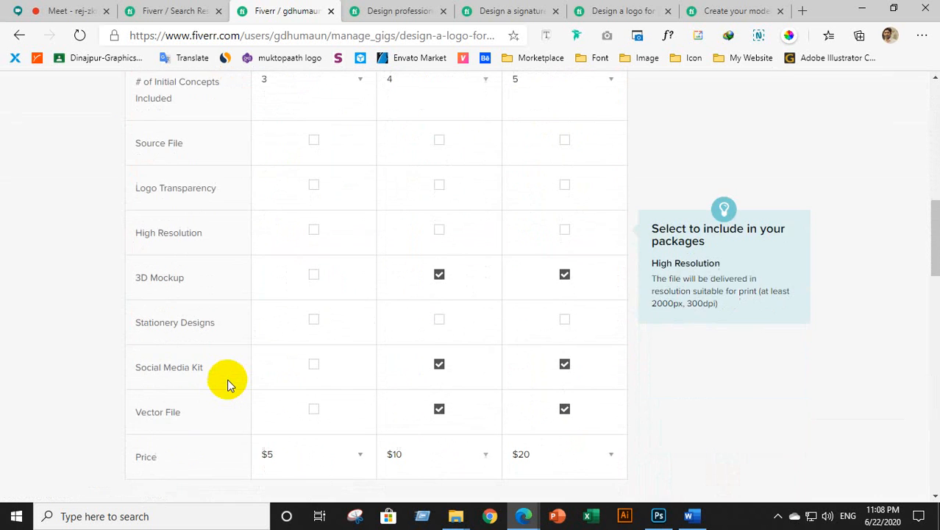
scroll(228, 384, "down", 3)
scroll(228, 384, "down", 3)
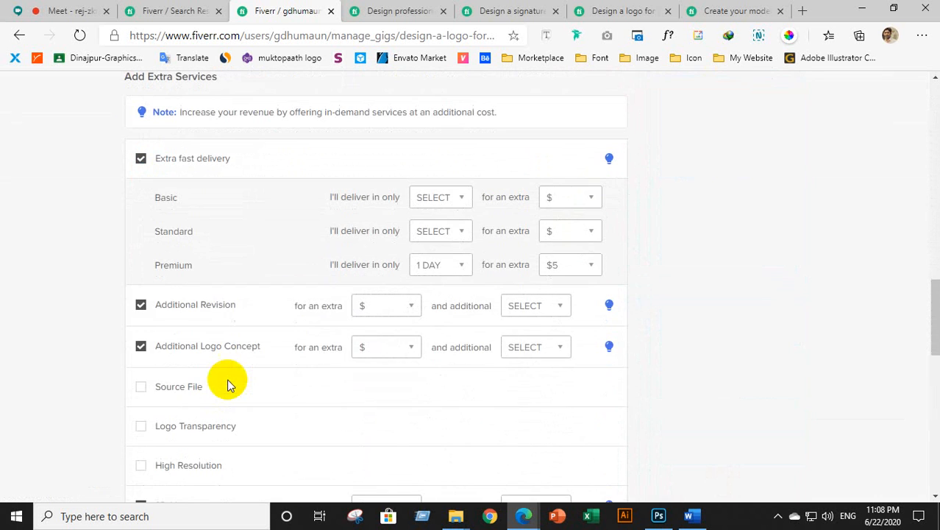
left_click(390, 307)
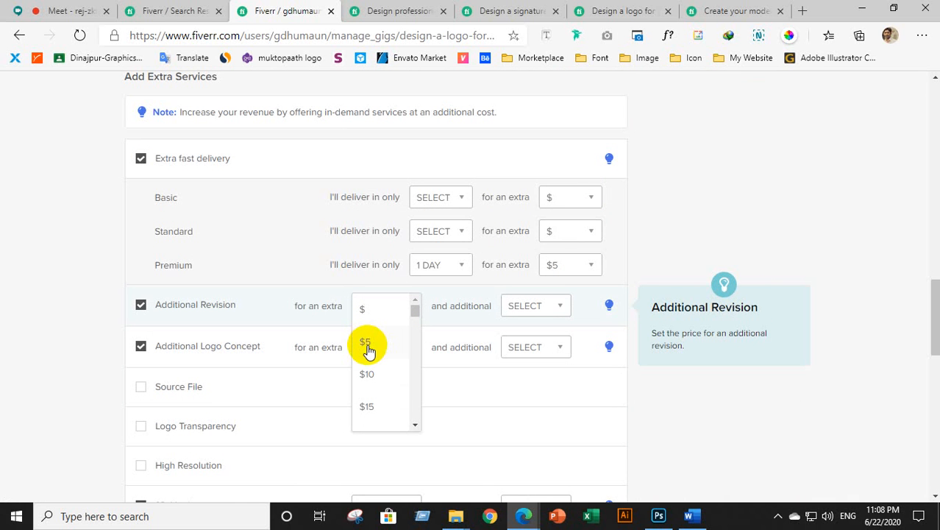
left_click(367, 345)
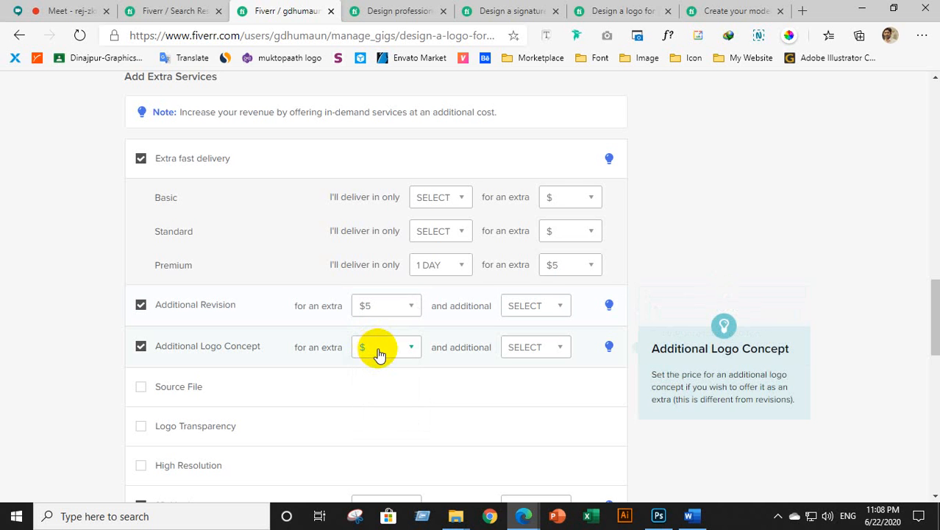
left_click(372, 350)
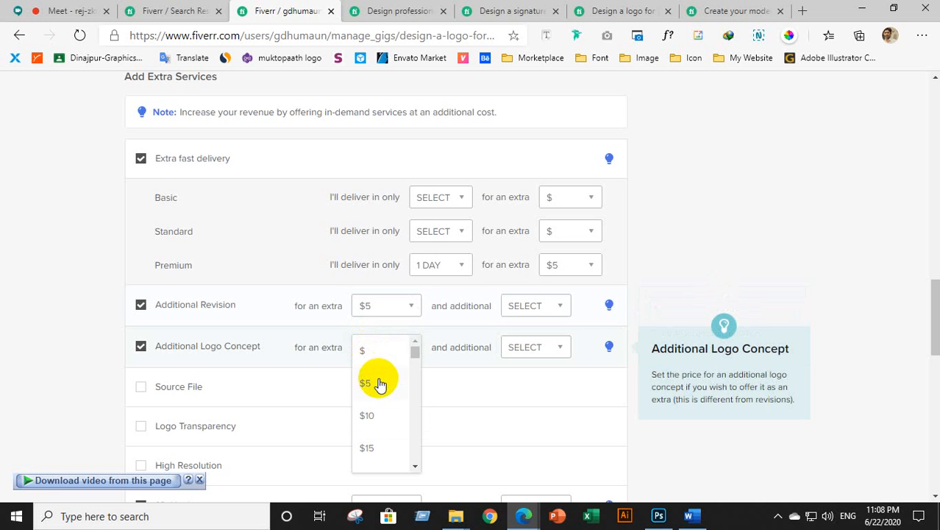
left_click(379, 384)
Set the additional time for Additional Revision and Additional Logo Concept to 1 day each, and try to save and continue.
left_click(540, 307)
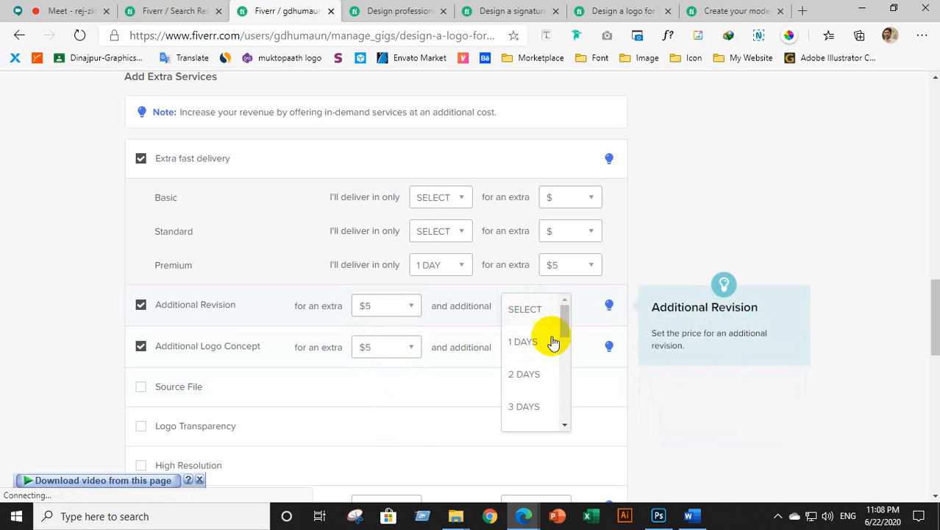
left_click(538, 347)
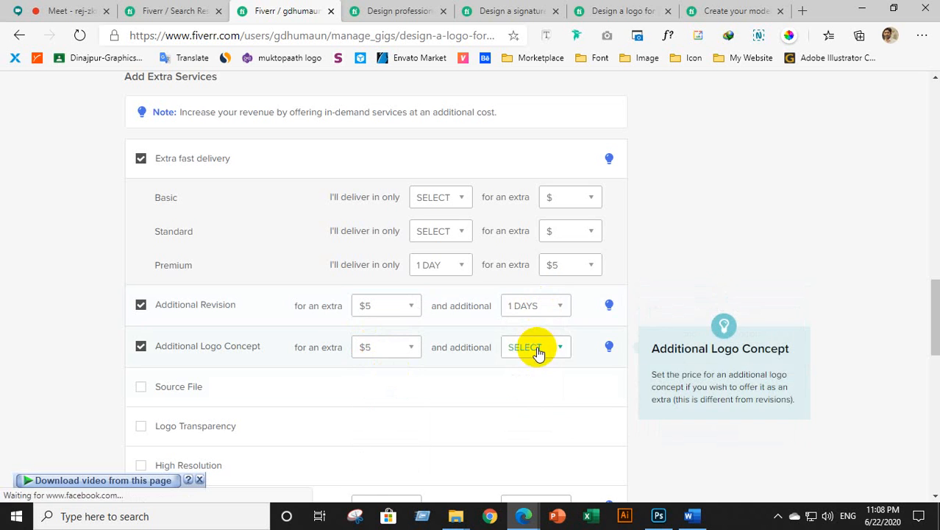
left_click(534, 350)
left_click(532, 384)
scroll(551, 390, "down", 5)
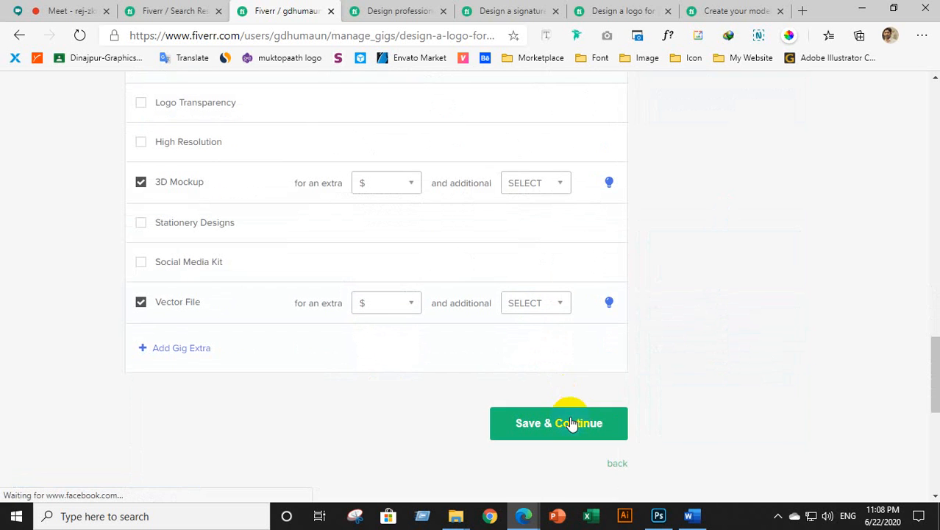
left_click(620, 418)
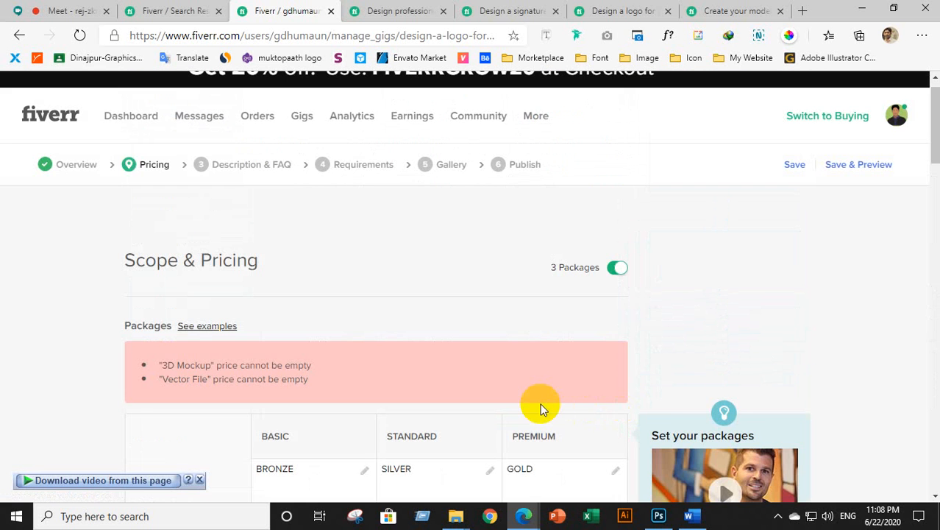
Set the extra price of the 3D Mockup service to $5, leaving its additional days unselected.
scroll(408, 386, "down", 15)
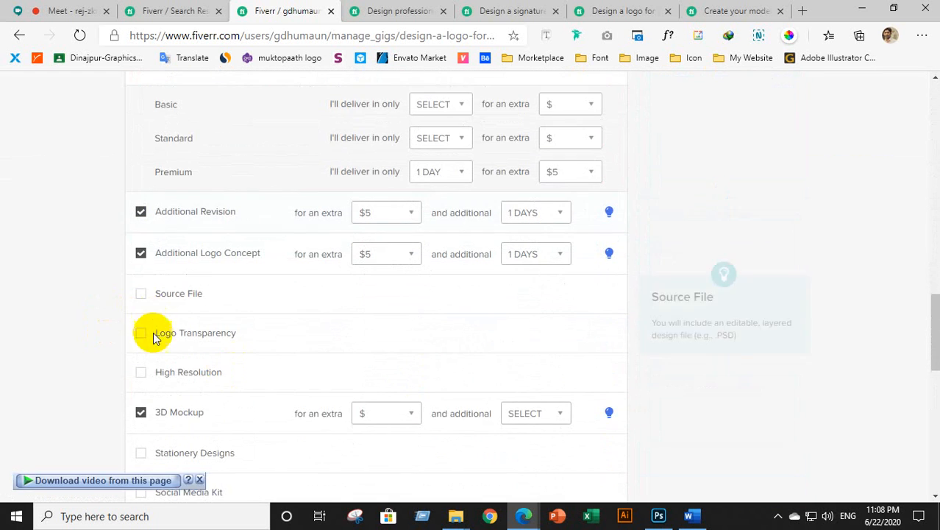
scroll(162, 347, "down", 2)
left_click(381, 287)
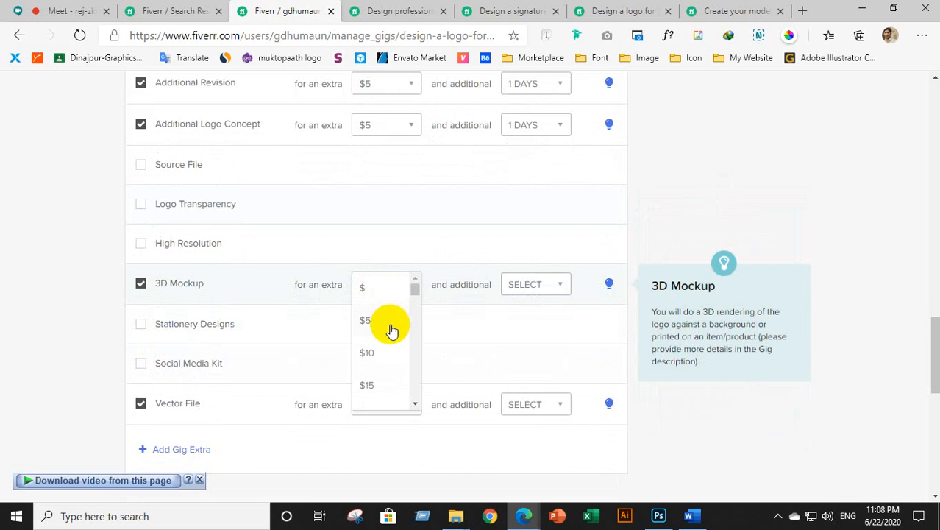
left_click(525, 291)
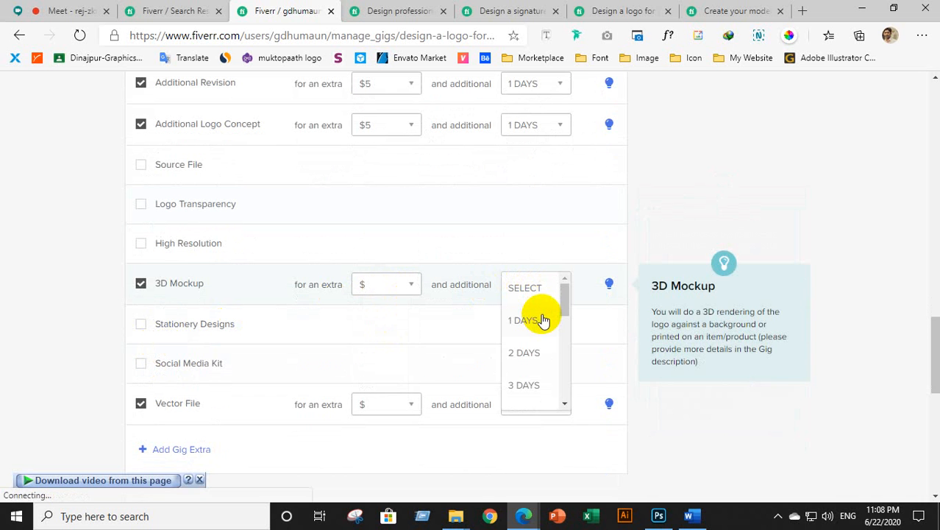
left_click(530, 294)
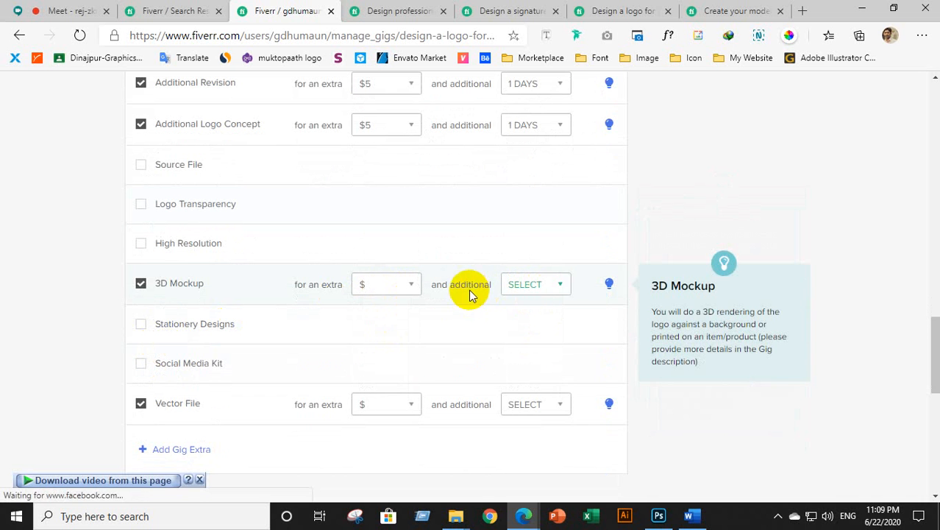
left_click(359, 294)
scroll(401, 309, "up", 1)
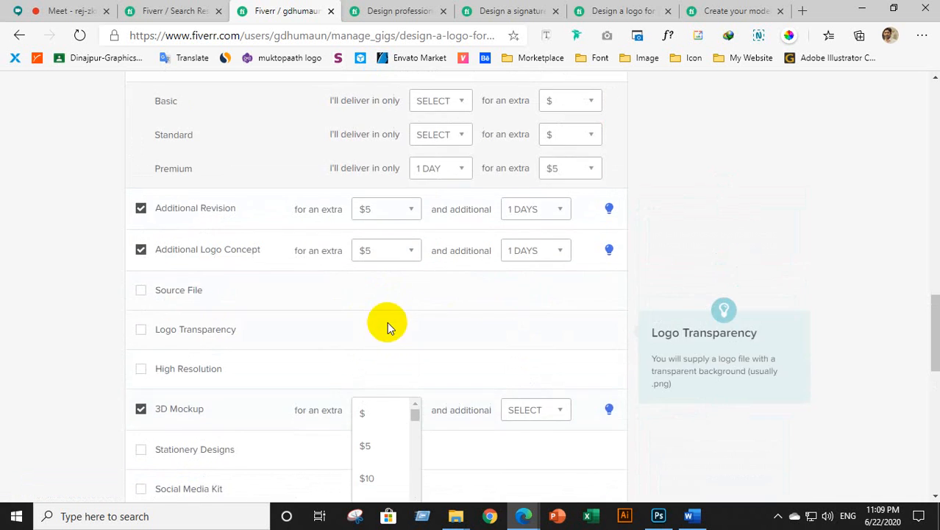
scroll(385, 331, "down", 1)
left_click(387, 347)
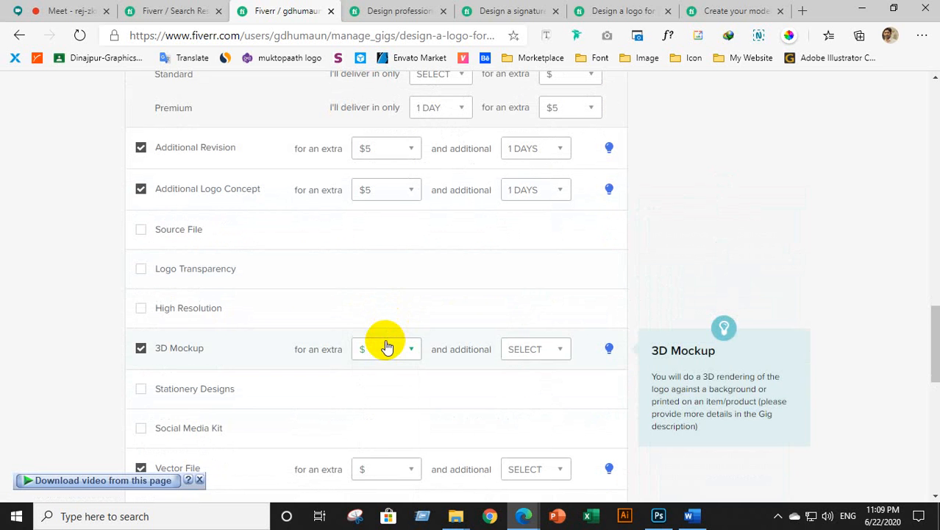
left_click(387, 347)
left_click(383, 388)
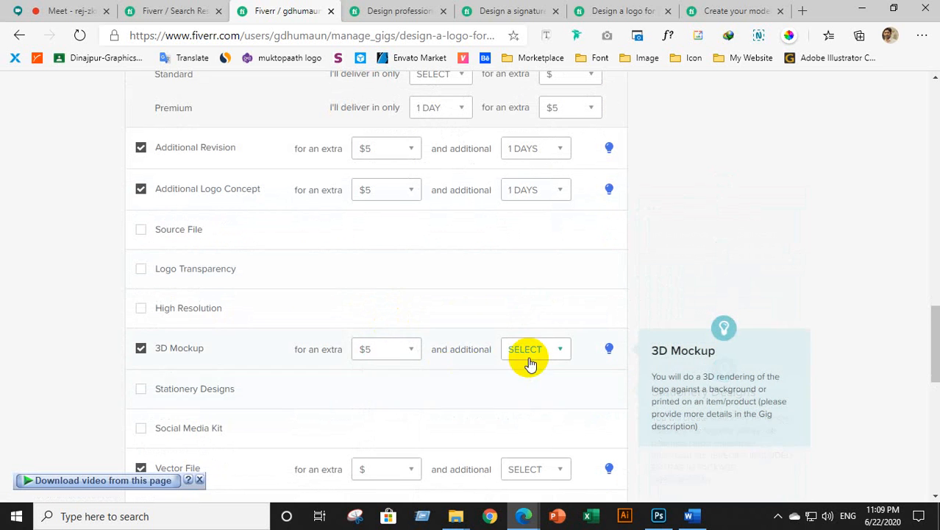
Set the extra price of the Vector File service to $5, and save the pricing to continue.
scroll(442, 353, "down", 2)
left_click(384, 342)
left_click(379, 378)
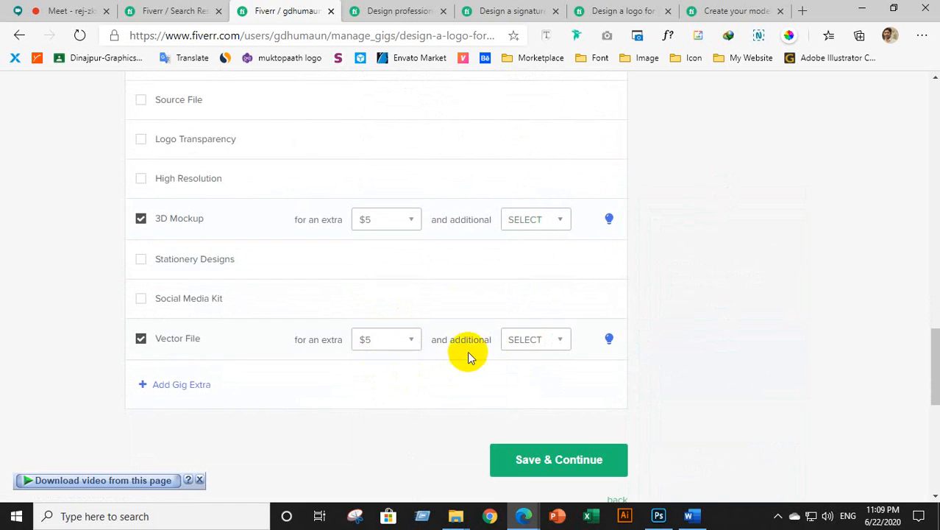
left_click(559, 458)
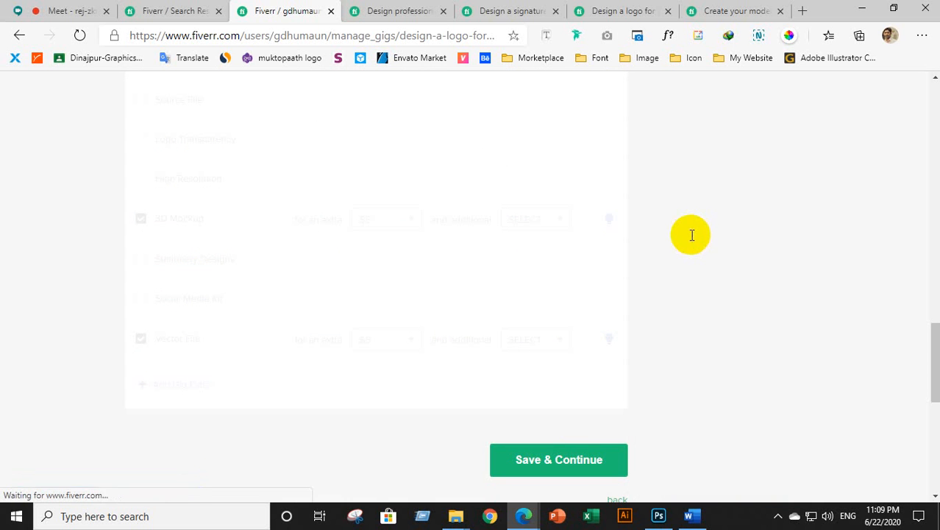
Look over the Description & FAQ page, including the gig description field, its formatting options and the FAQ section.
scroll(441, 292, "down", 2)
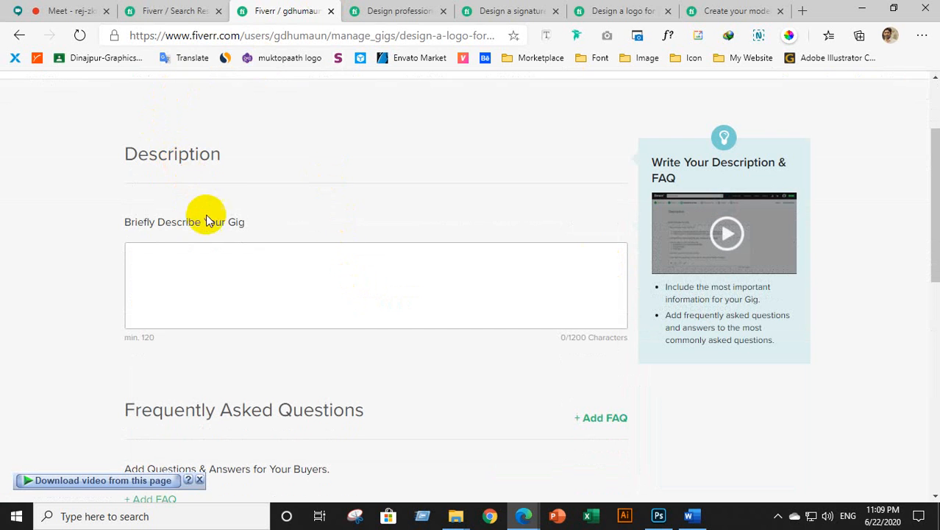
scroll(209, 191, "up", 2)
left_click(197, 383)
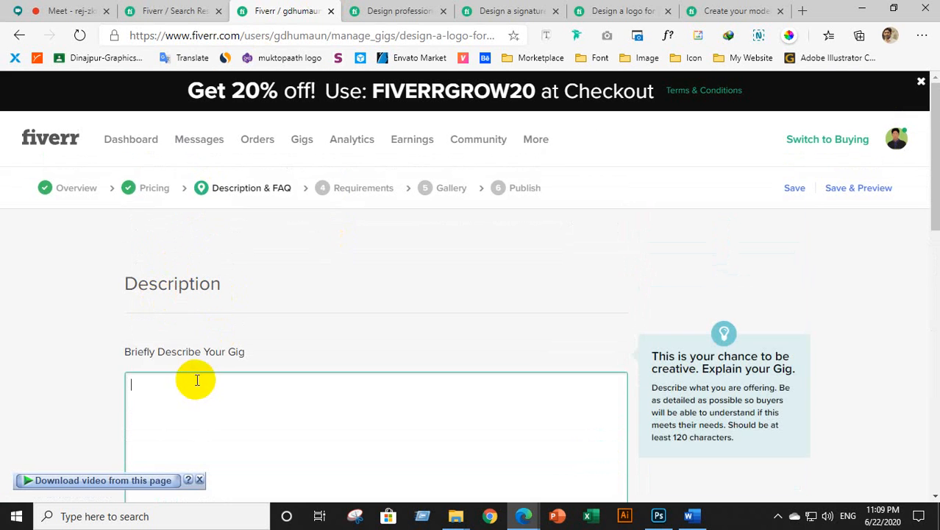
scroll(228, 368, "down", 2)
scroll(248, 309, "down", 2)
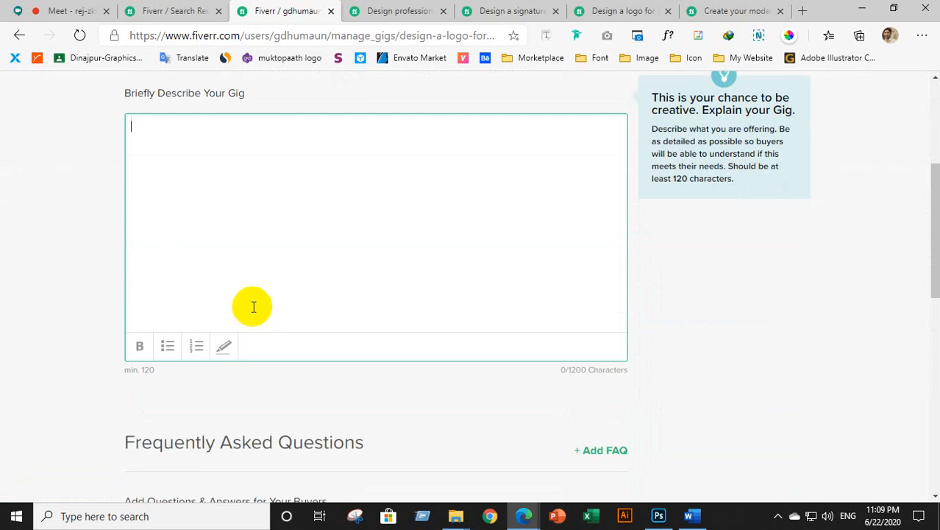
scroll(224, 225, "up", 2)
scroll(274, 207, "up", 2)
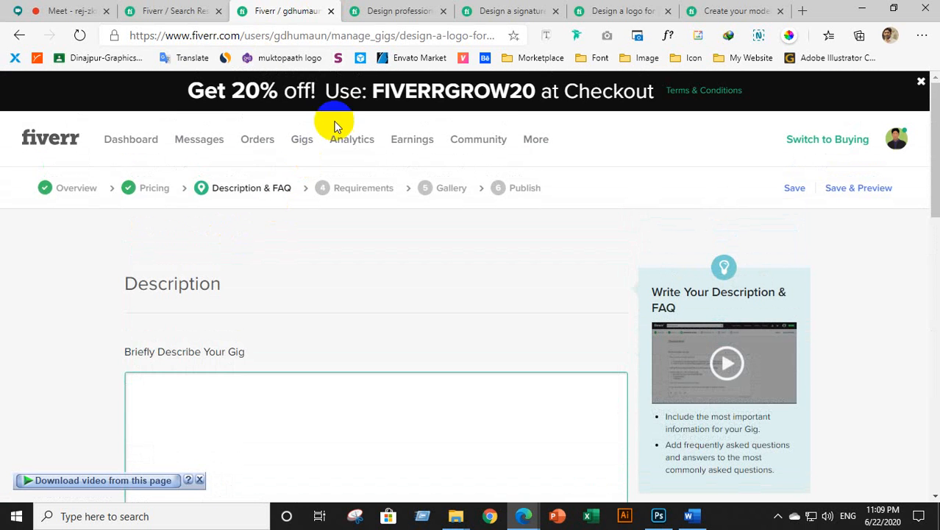
Read the About This Gig section of the professional business logo gig as a reference, and return to the gig's description page.
left_click(419, 13)
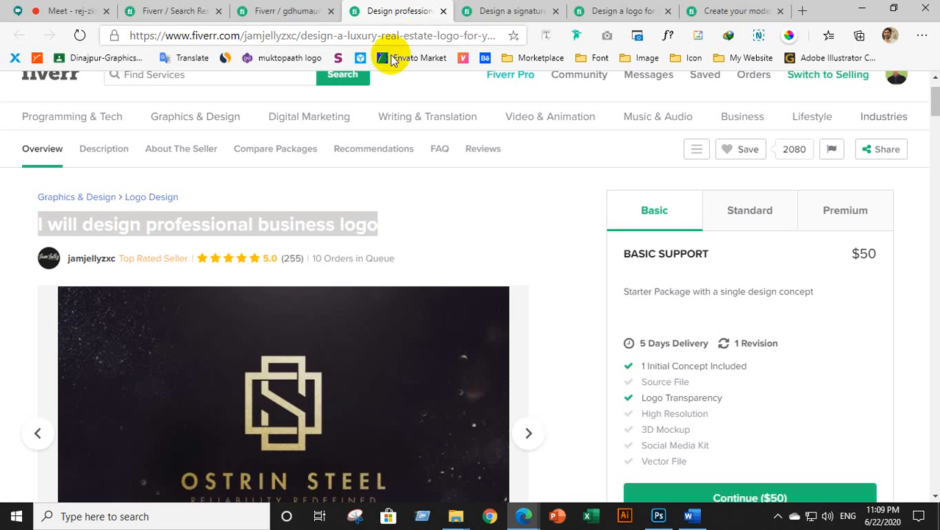
scroll(283, 196, "down", 5)
scroll(269, 221, "down", 3)
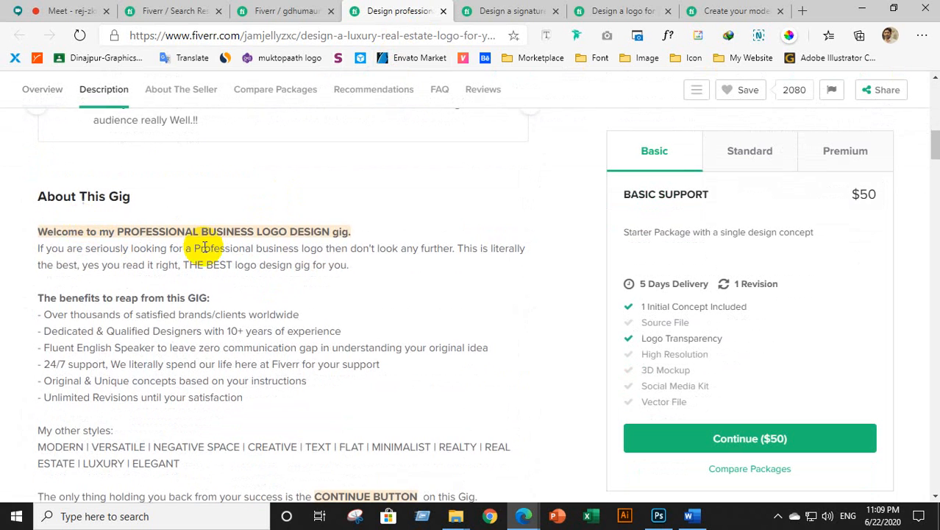
left_click_drag(39, 195, 125, 195)
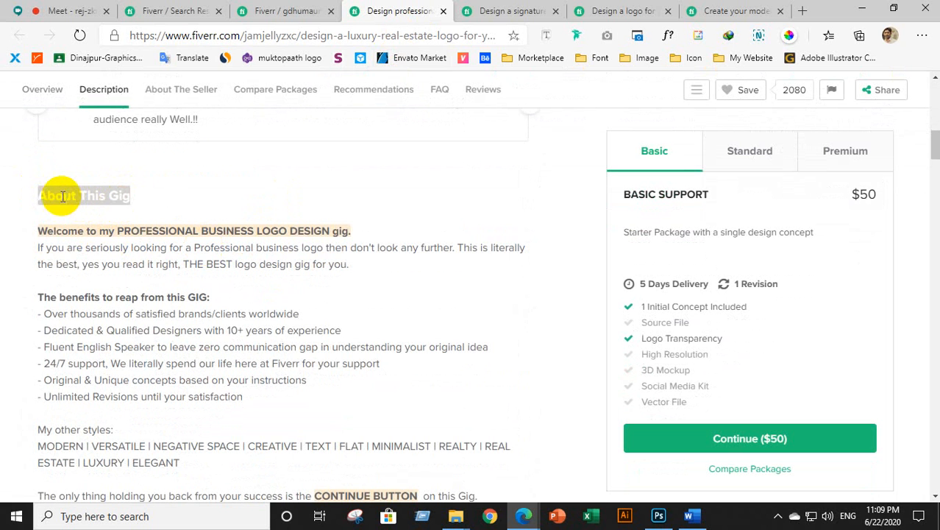
left_click(44, 193)
left_click_drag(76, 193, 125, 193)
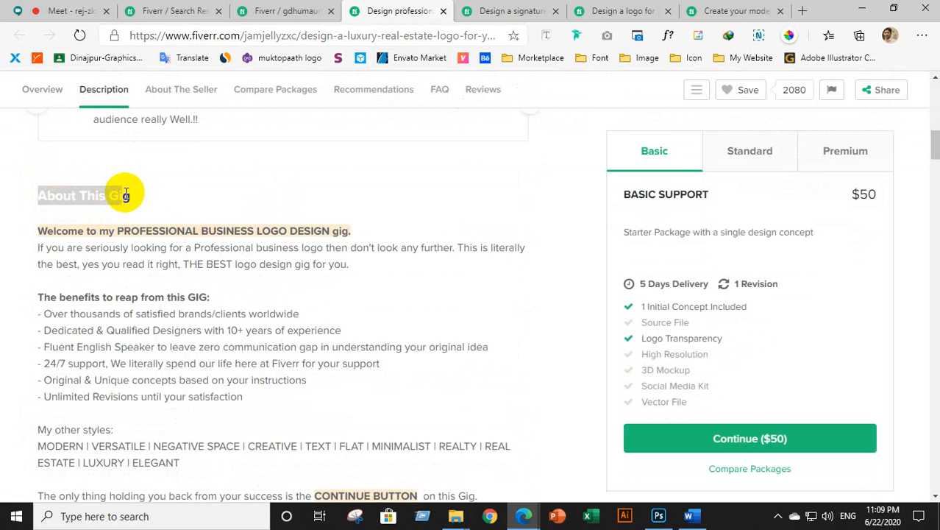
scroll(131, 335, "down", 4)
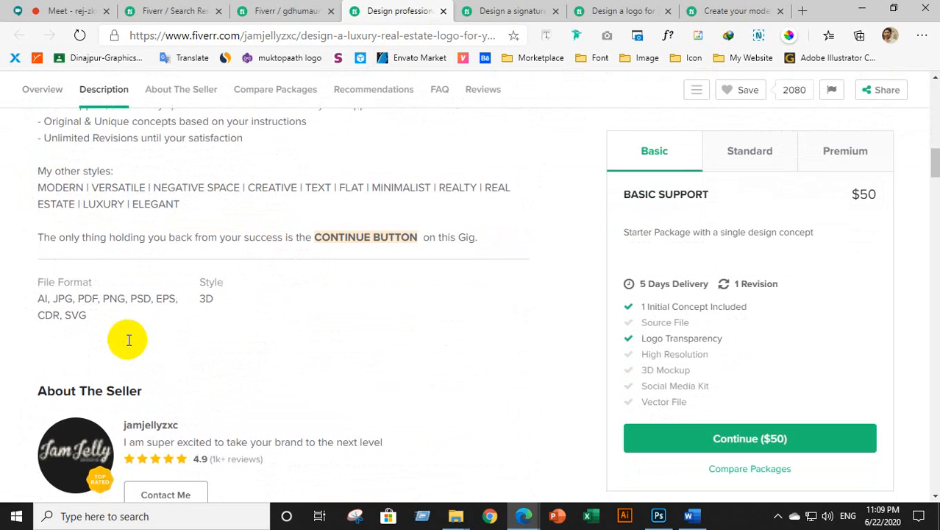
scroll(184, 339, "up", 4)
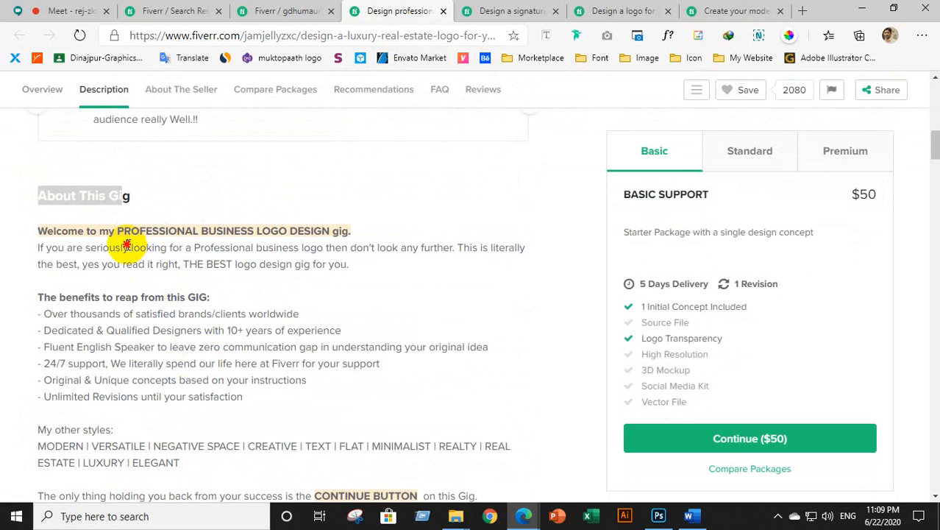
left_click(300, 14)
scroll(243, 232, "down", 1)
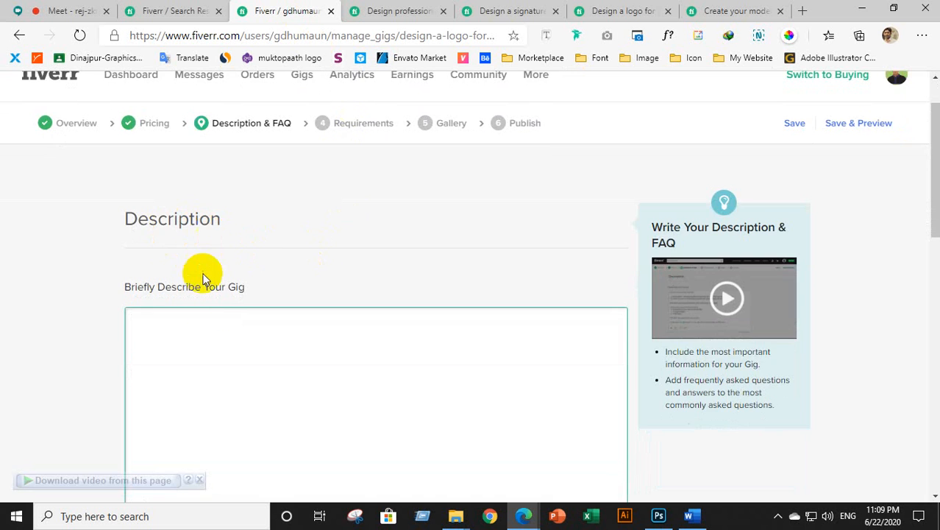
Switch to the Fiverr GiG document in Word and copy the description text from "Thank you for stopping by" through "Graphic Empire".
scroll(210, 306, "down", 3)
scroll(485, 327, "up", 3)
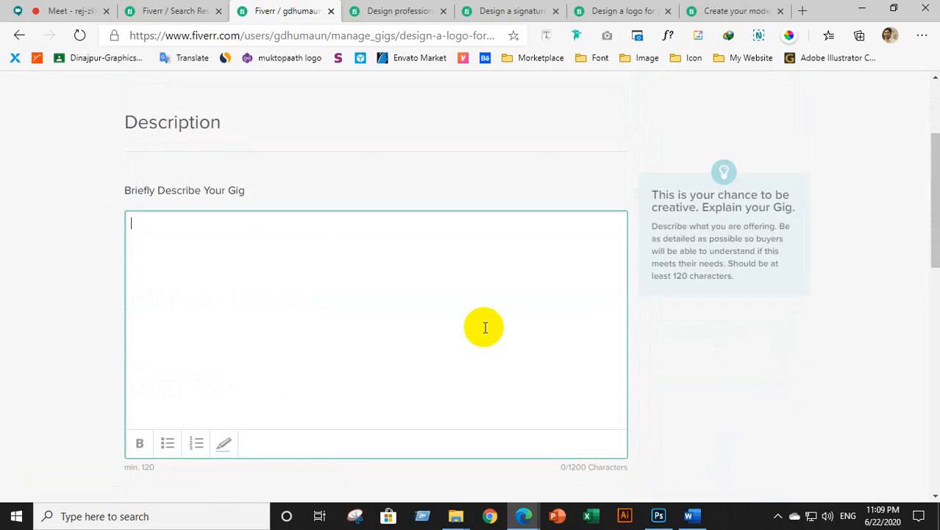
scroll(581, 408, "down", 2)
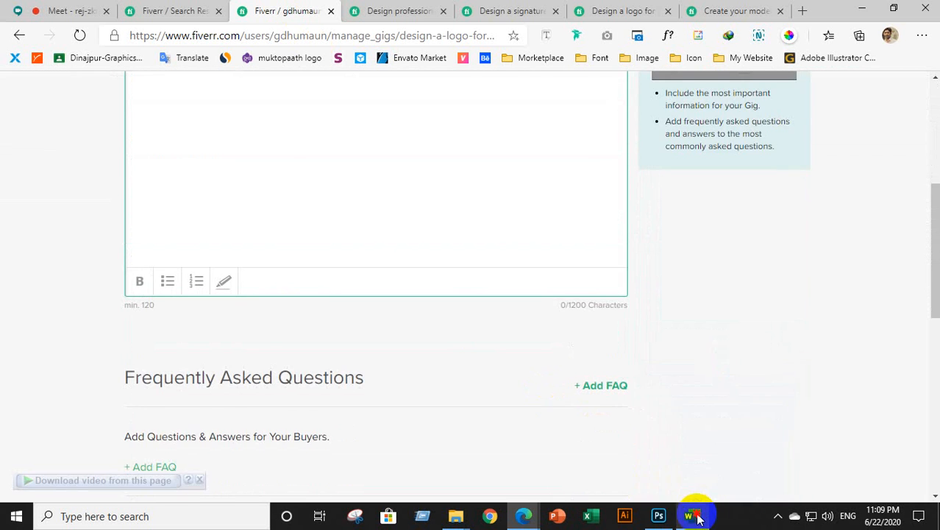
left_click(692, 517)
triple_click(389, 296)
scroll(267, 279, "down", 2)
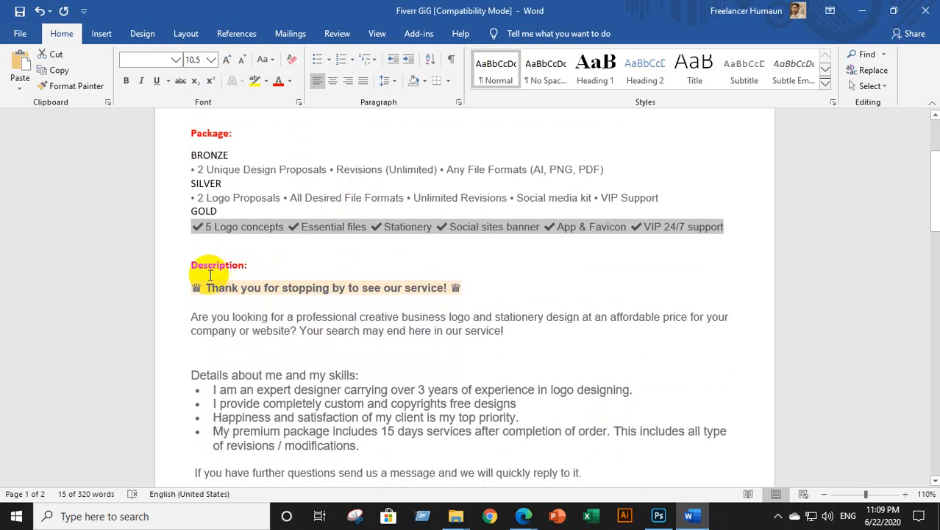
left_click_drag(194, 288, 273, 159)
scroll(301, 220, "up", 5)
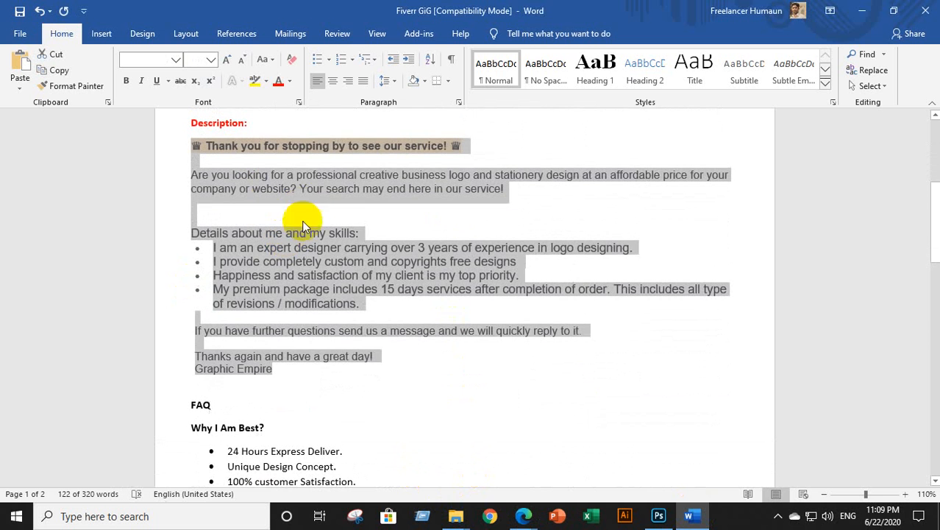
right_click(299, 188)
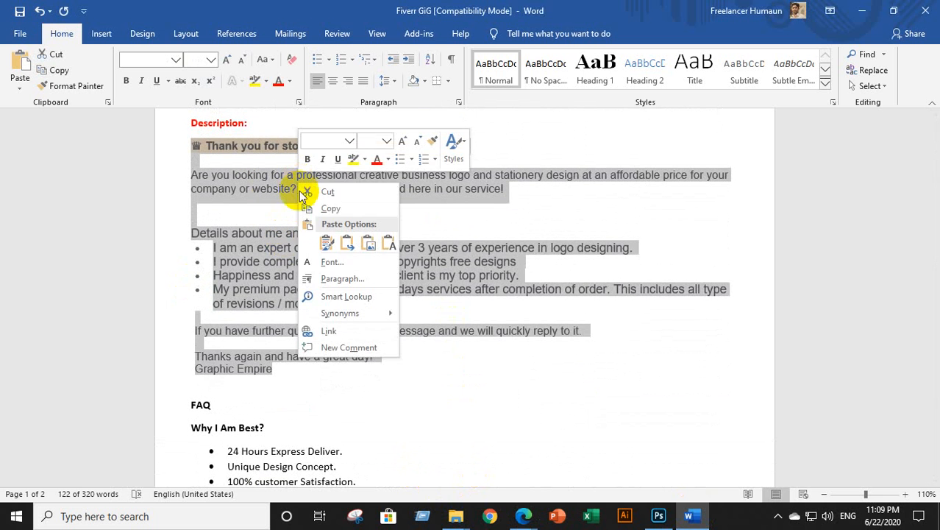
left_click(320, 206)
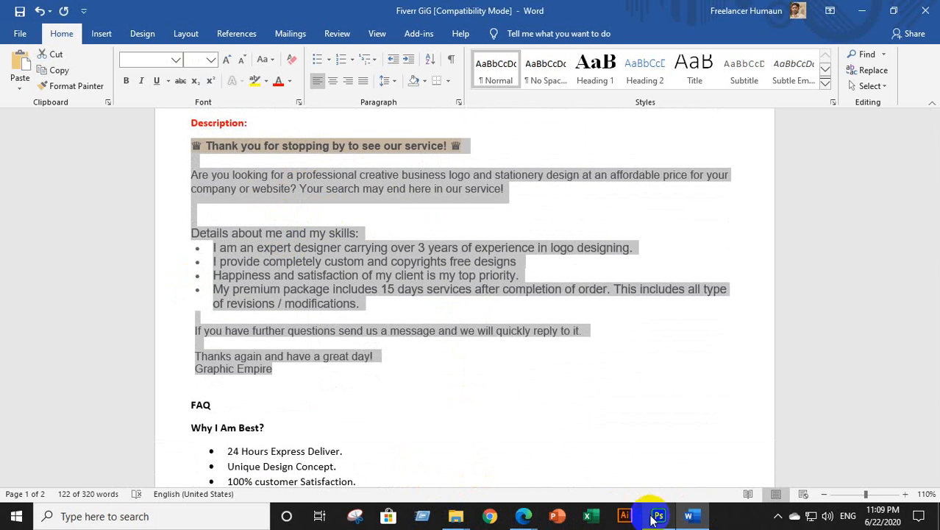
Return to the gig page in Edge, paste the copied text into the gig description field and check it through.
left_click(527, 519)
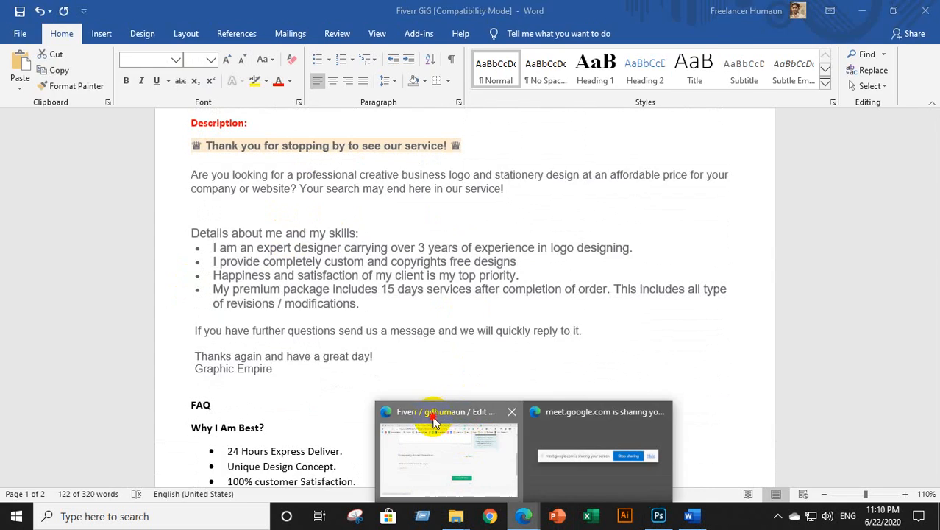
left_click(426, 361)
left_click(157, 190)
right_click(158, 189)
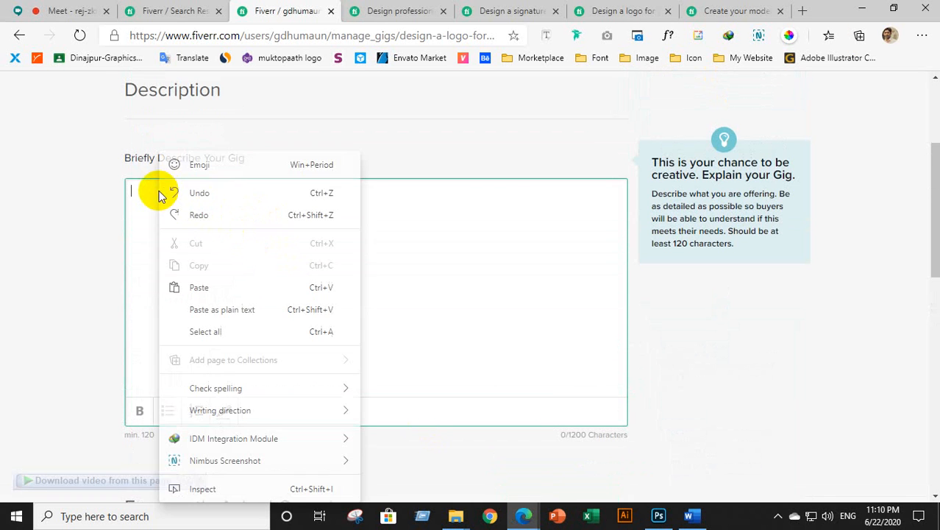
left_click(225, 294)
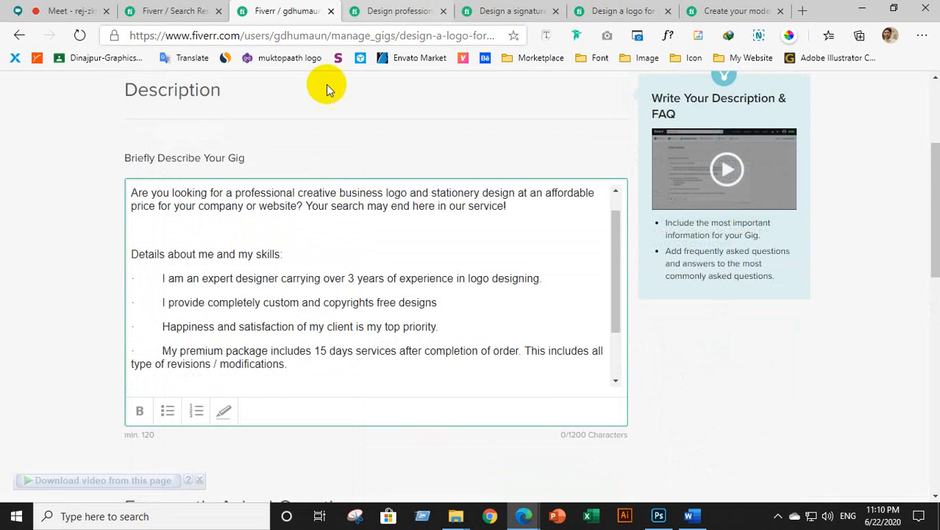
scroll(294, 246, "up", 1)
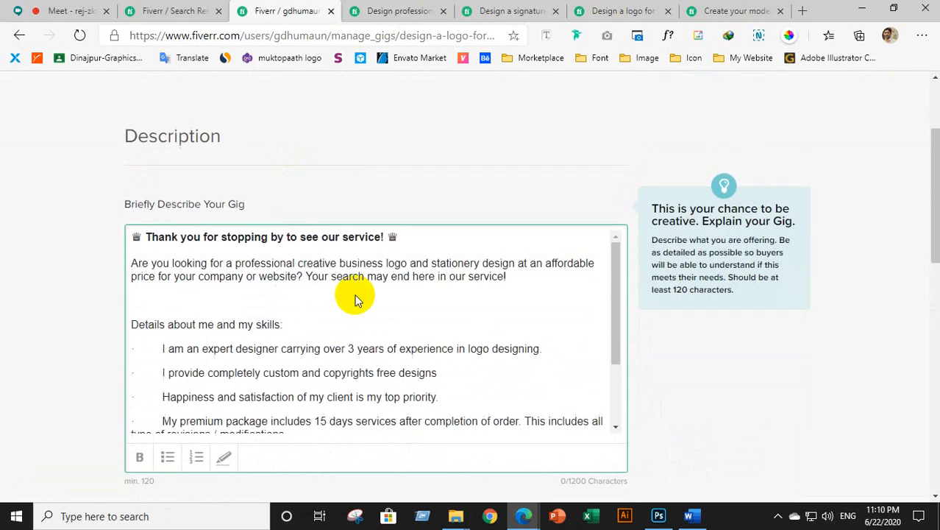
scroll(363, 292, "down", 1)
scroll(336, 283, "down", 3)
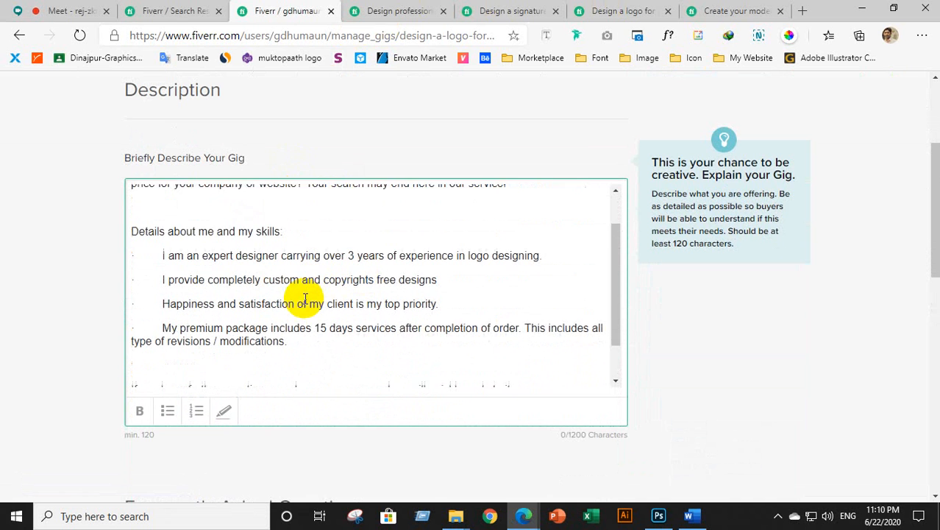
scroll(300, 357, "up", 5)
scroll(271, 304, "down", 3)
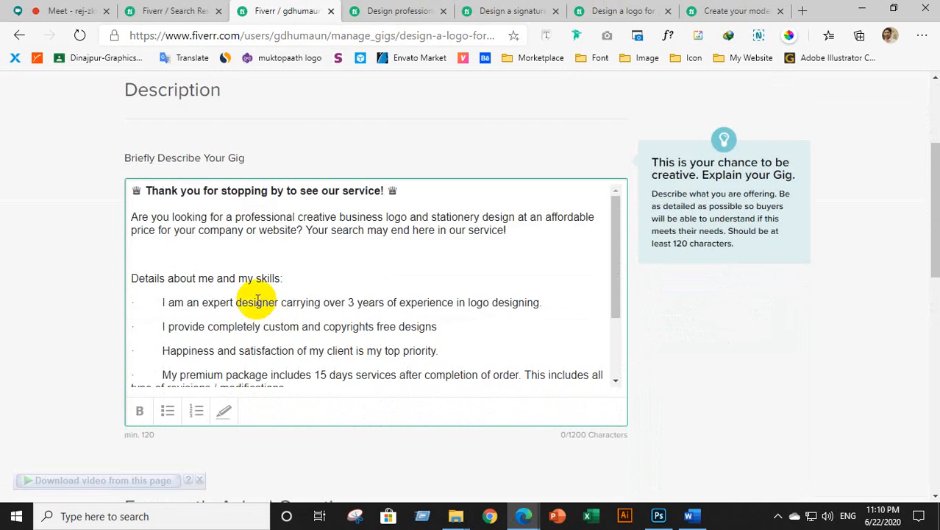
Make the heading "Details about me and my skills:" bold in the gig description.
double_click(163, 194)
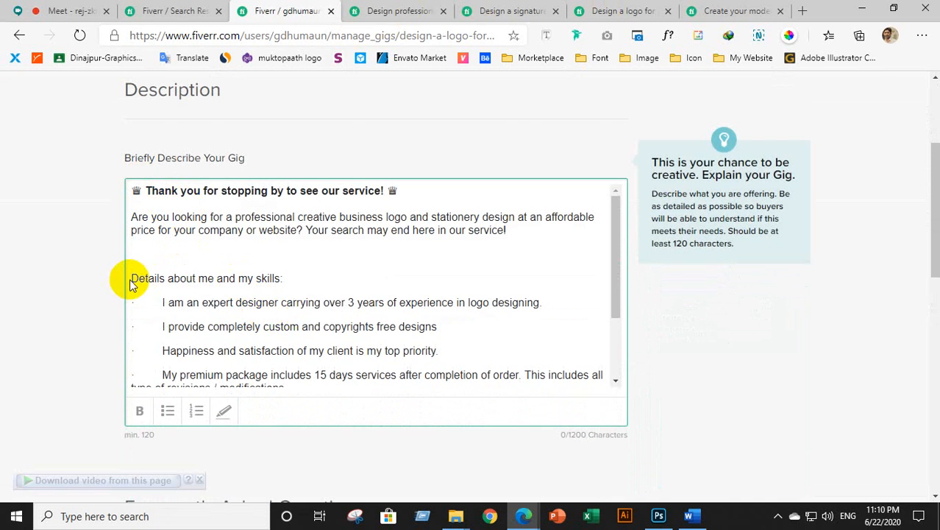
left_click(159, 278)
left_click(156, 277)
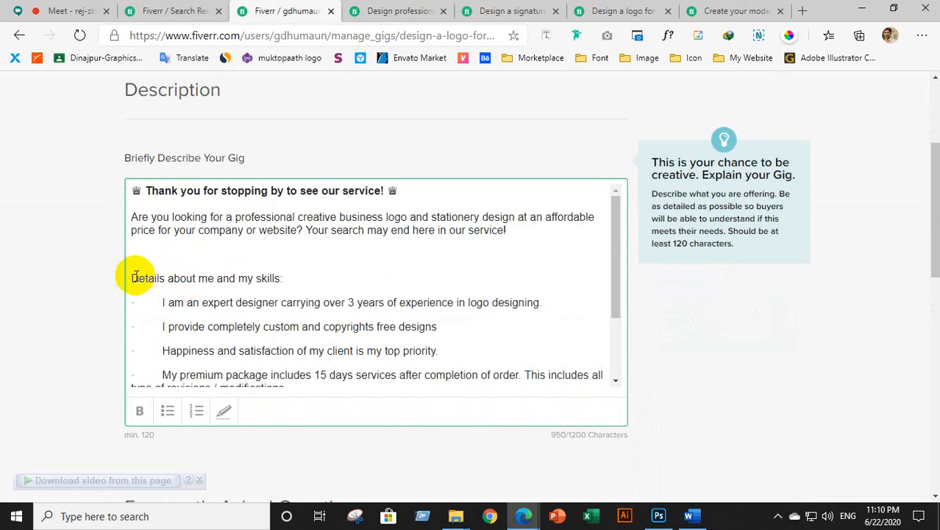
left_click_drag(132, 277, 306, 279)
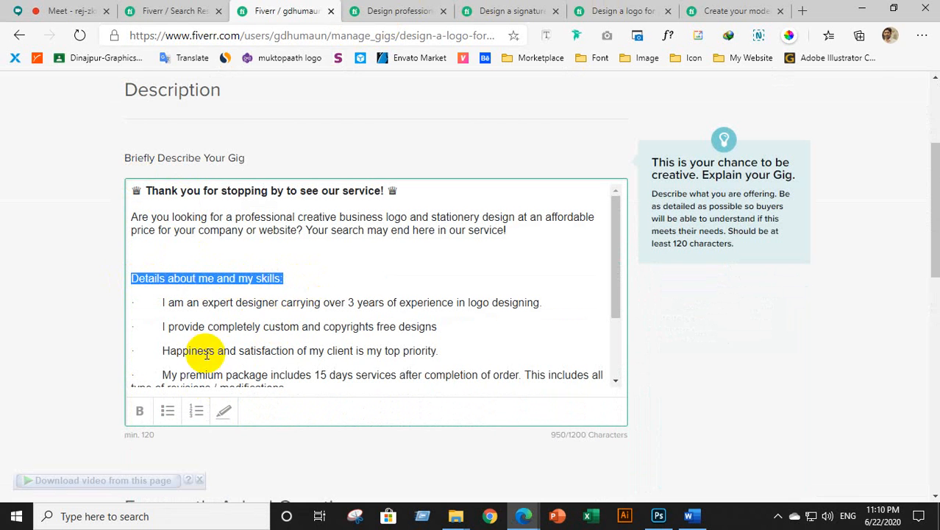
left_click(138, 412)
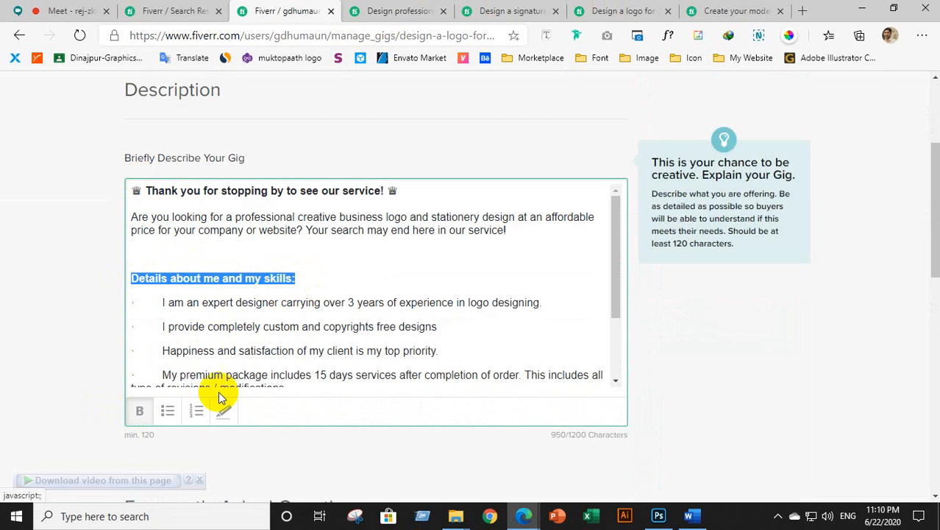
left_click(255, 326)
Make the line "If you have further questions send us a message and we will quickly reply to it." bold, and review the description.
scroll(199, 278, "down", 3)
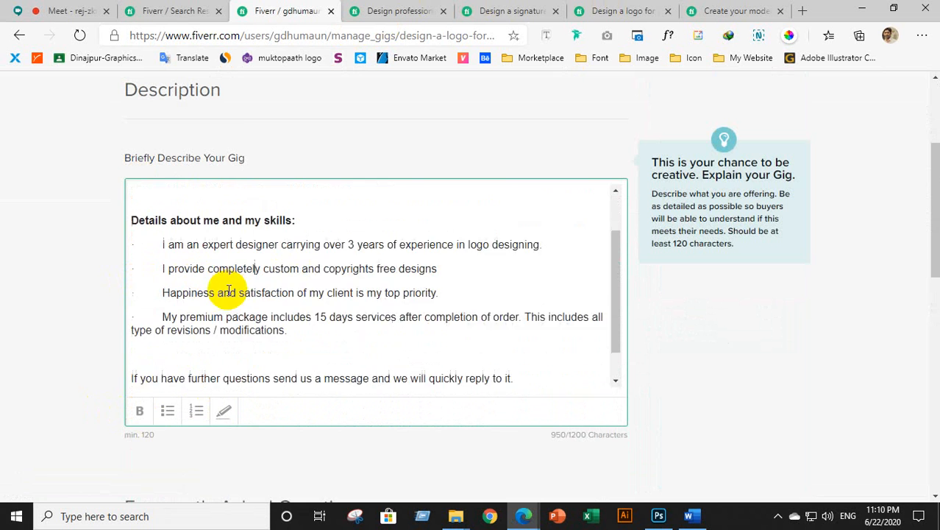
scroll(171, 328, "down", 1)
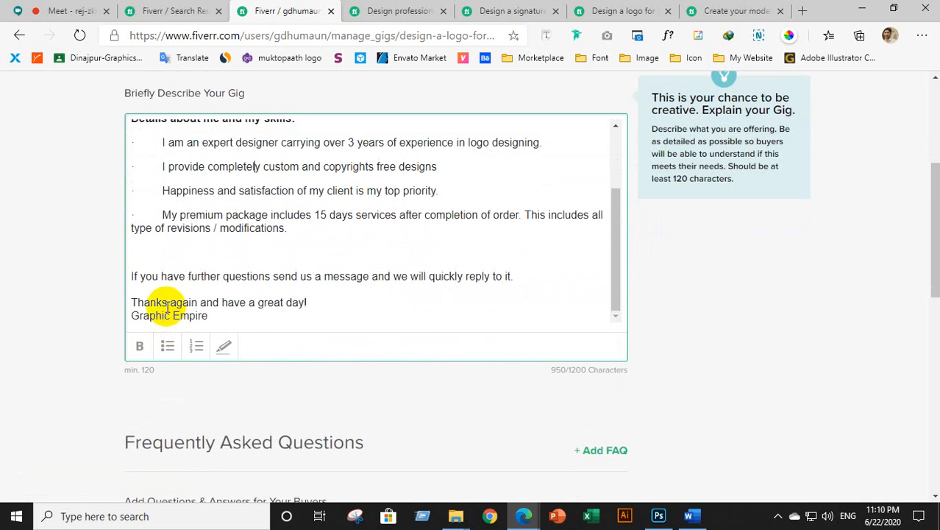
left_click_drag(131, 277, 482, 283)
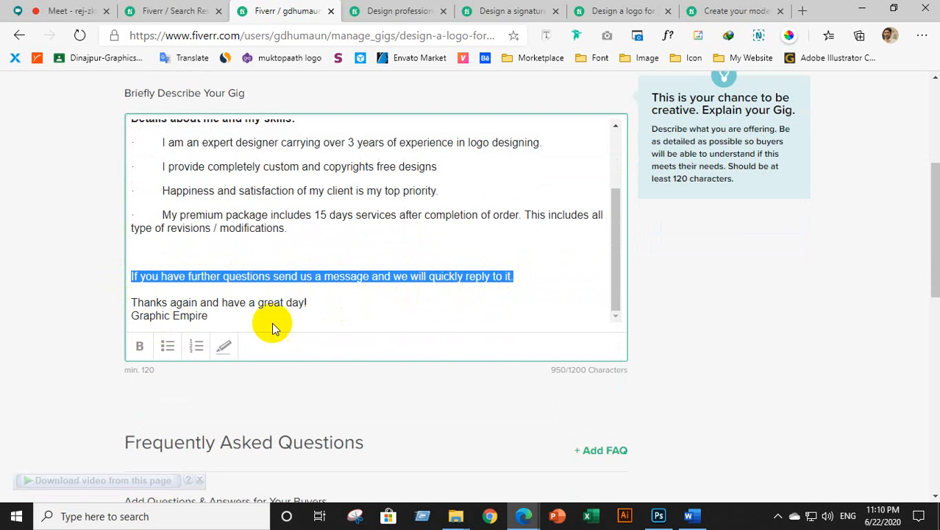
left_click(139, 347)
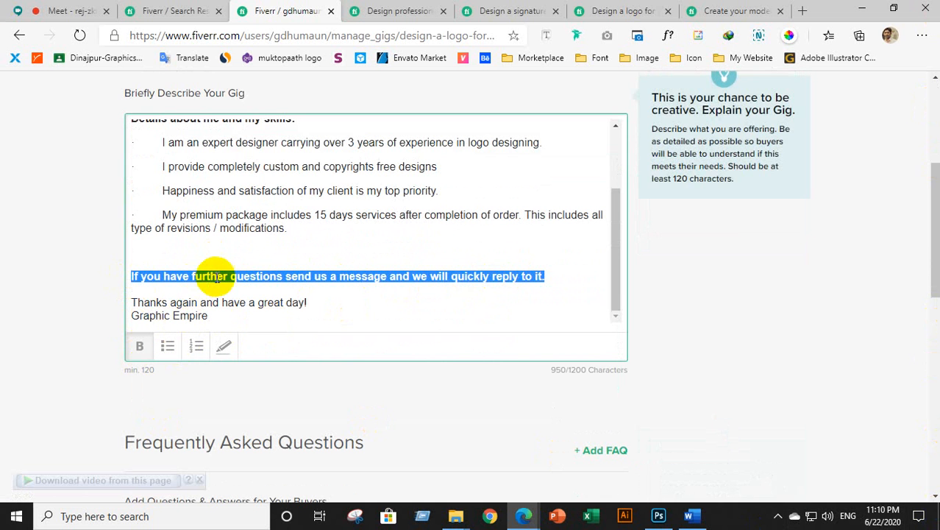
left_click(201, 276)
scroll(273, 294, "up", 1)
scroll(302, 291, "up", 1)
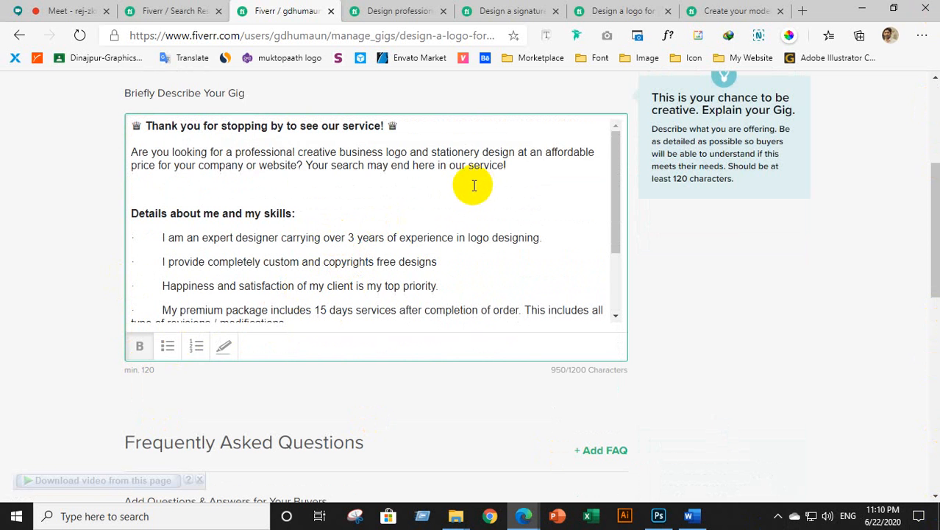
scroll(304, 243, "down", 3)
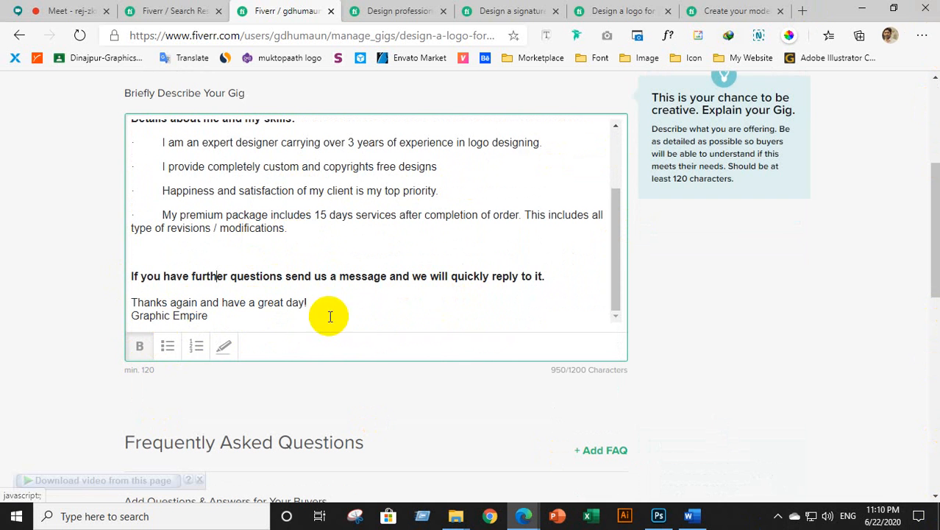
scroll(221, 268, "up", 1)
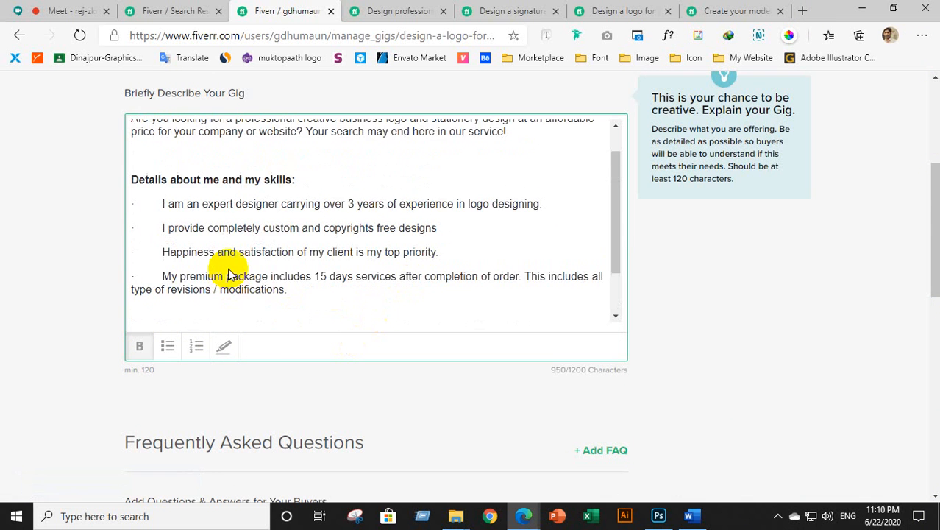
Start a new question and answer entry in the Frequently Asked Questions section.
scroll(356, 319, "down", 4)
scroll(615, 330, "down", 1)
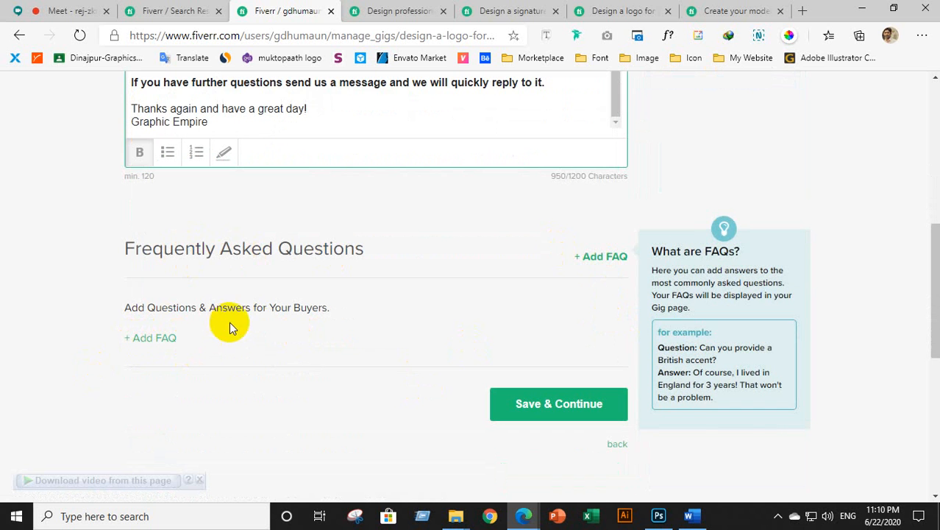
left_click(601, 259)
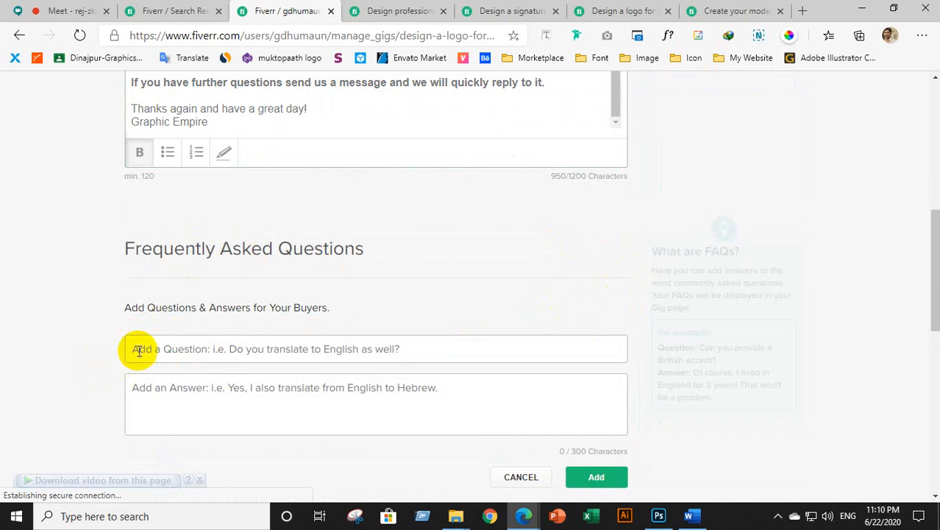
left_click(144, 349)
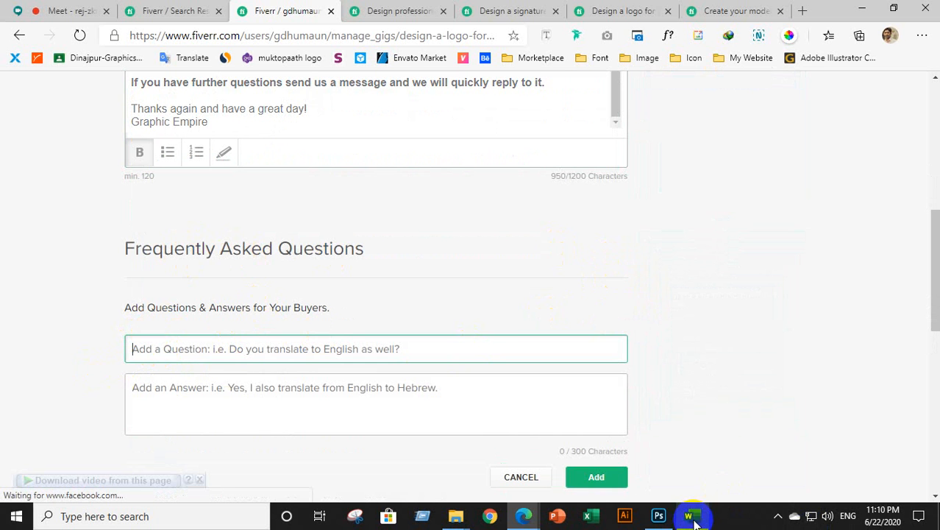
Copy the question "Why I Am Best?" from the Word document and paste it as the question of the new FAQ entry.
left_click(690, 516)
scroll(253, 345, "down", 3)
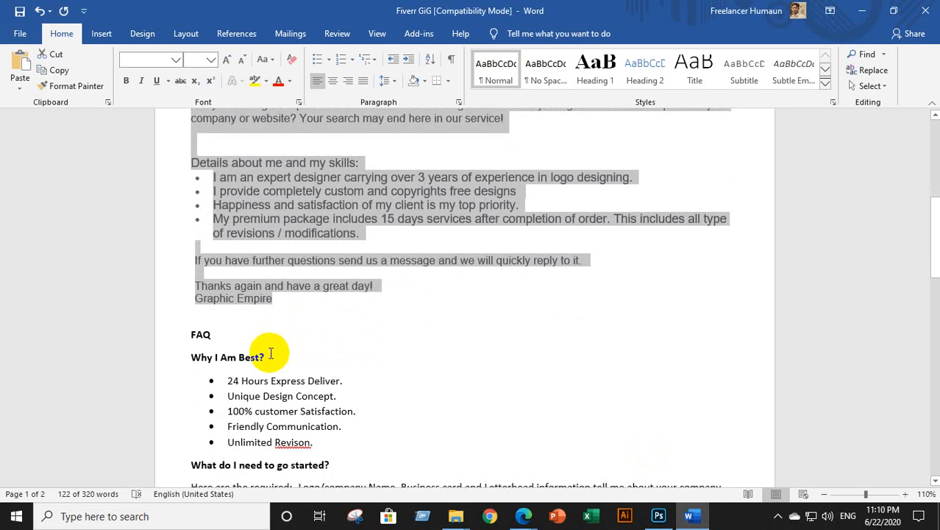
left_click(192, 357)
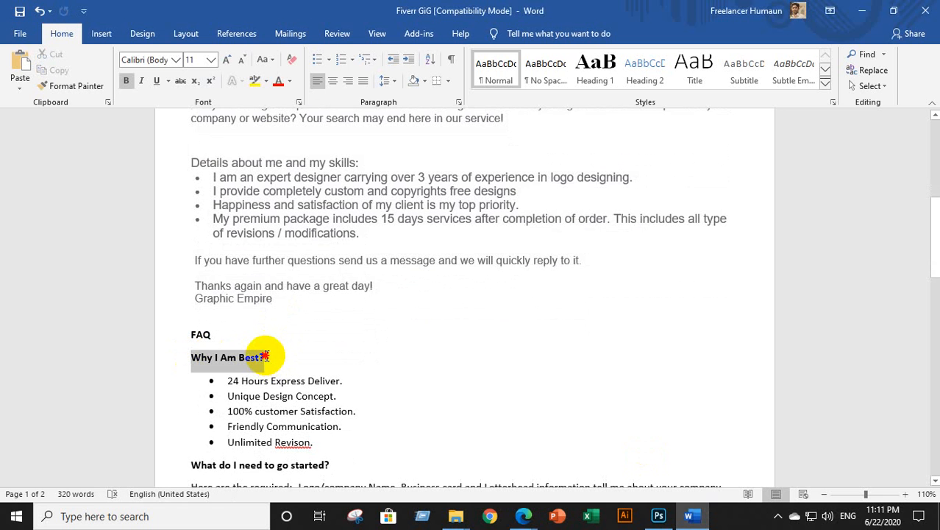
left_click_drag(264, 357, 267, 357)
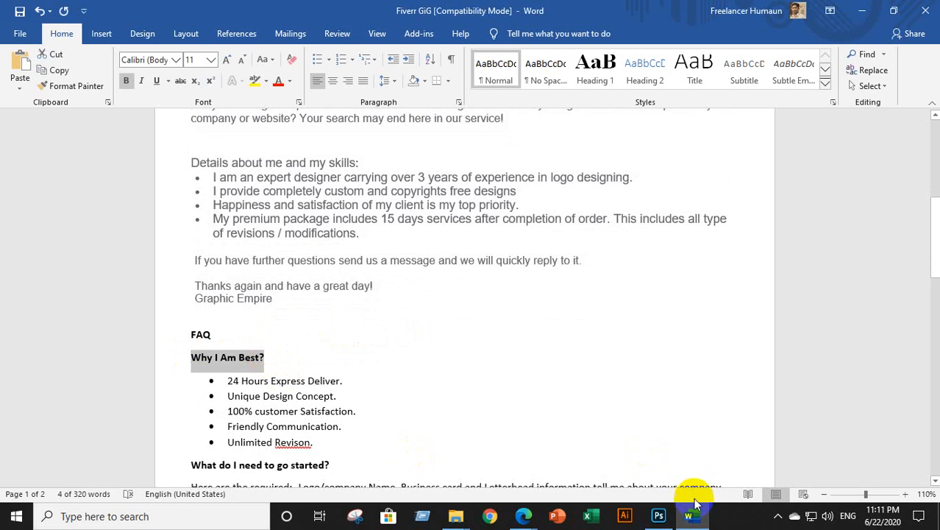
mouse_move(524, 517)
left_click(472, 451)
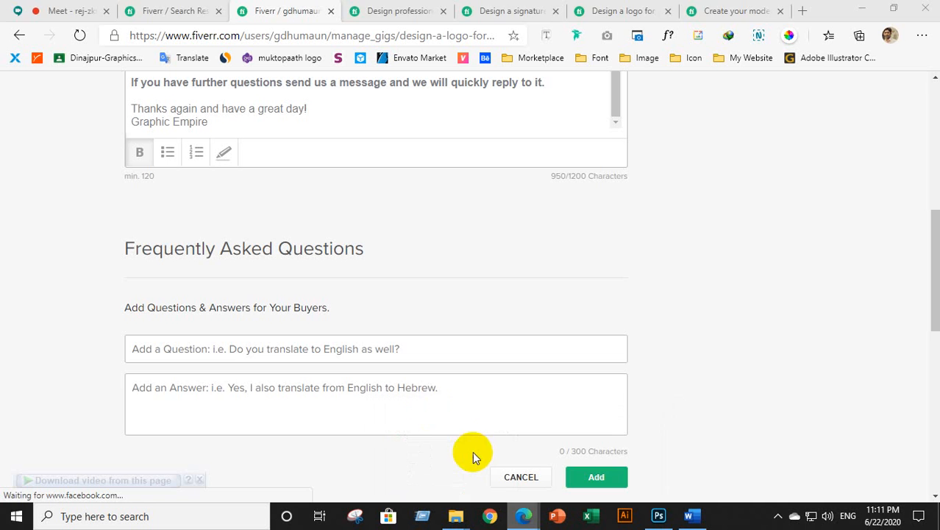
left_click(228, 340)
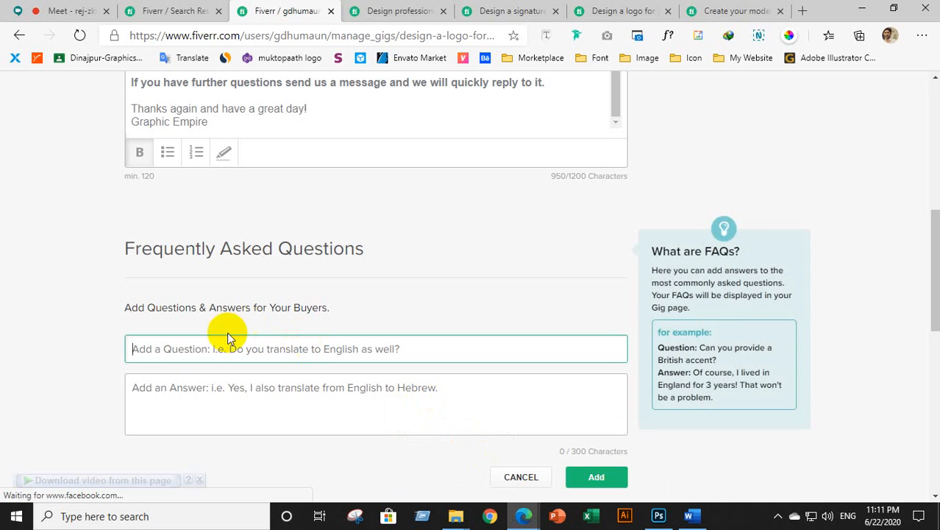
left_click(189, 387)
Copy the five-point list under "Why I Am Best?" from the Word document, paste it as the FAQ answer in Fiverr, and add the entry.
left_click(689, 515)
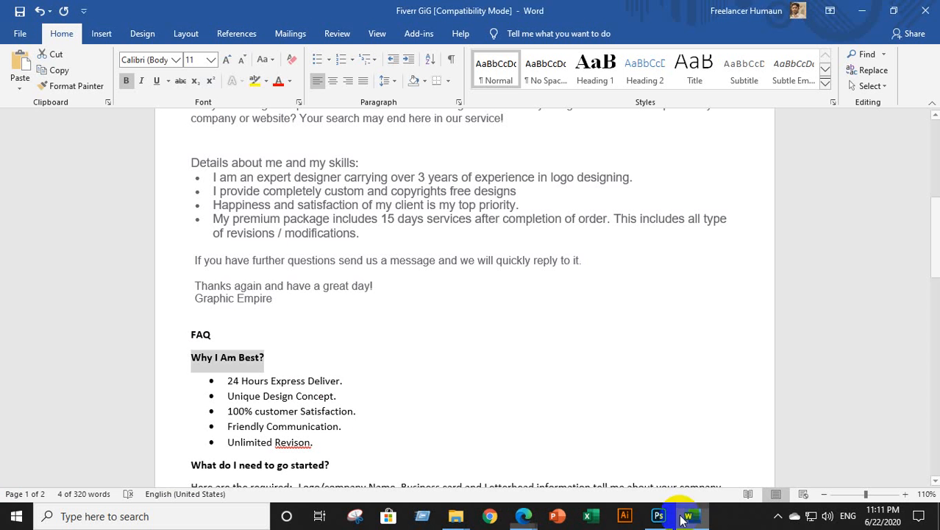
left_click_drag(209, 378, 335, 436)
key("ctrl+c")
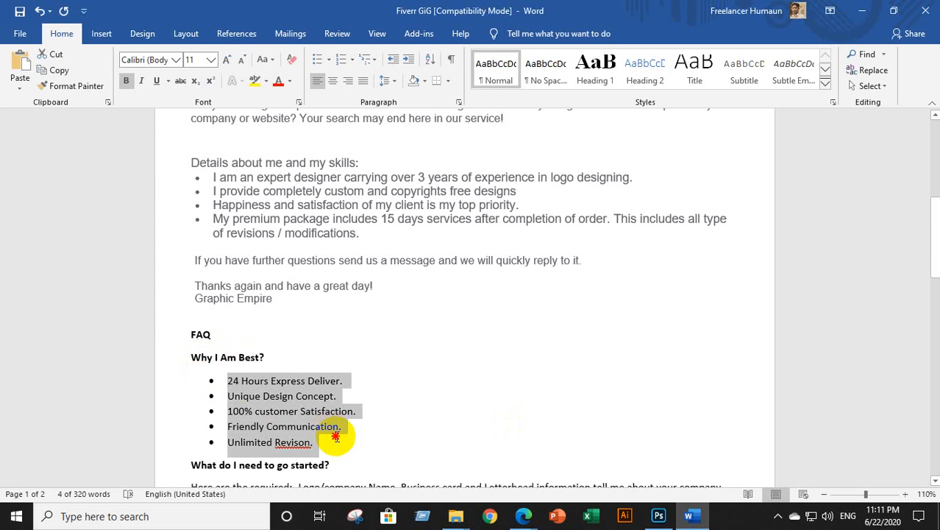
scroll(337, 417, "down", 2)
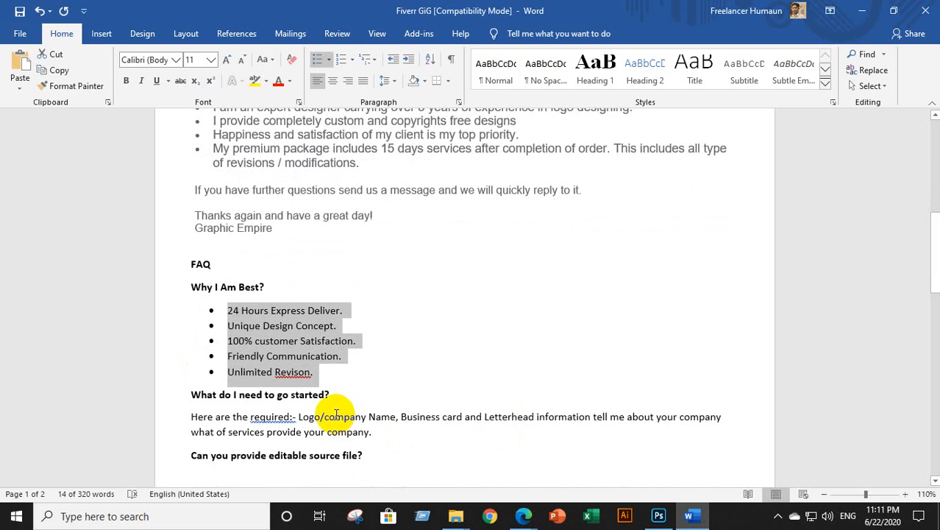
left_click(524, 515)
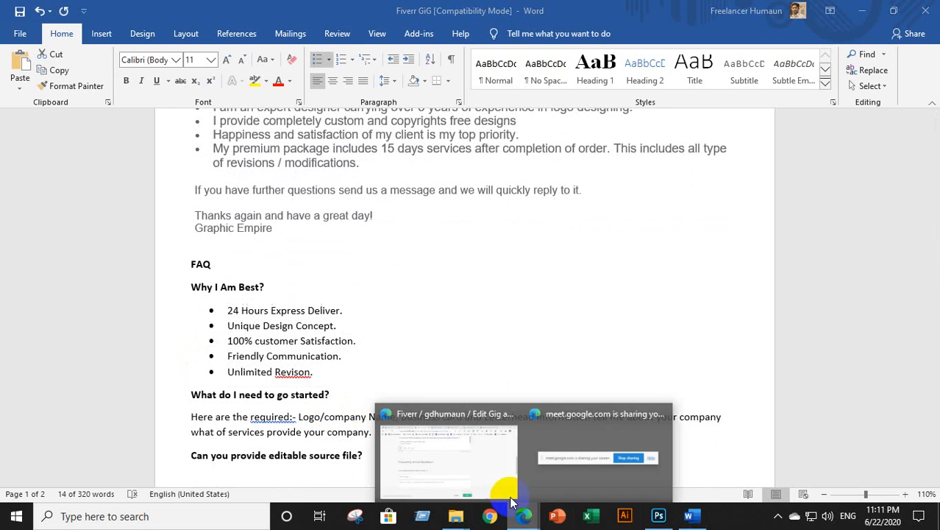
left_click(454, 468)
left_click(279, 374)
key("ctrl+v")
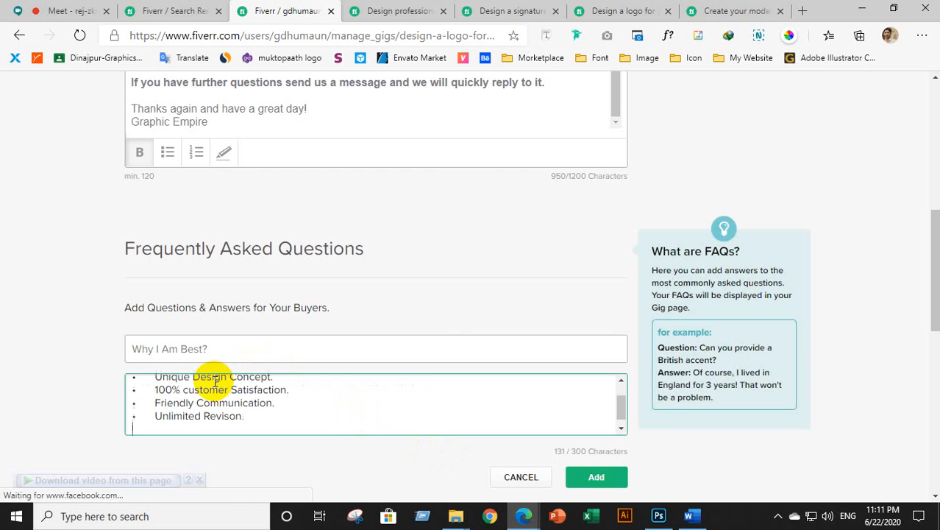
scroll(619, 442, "down", 1)
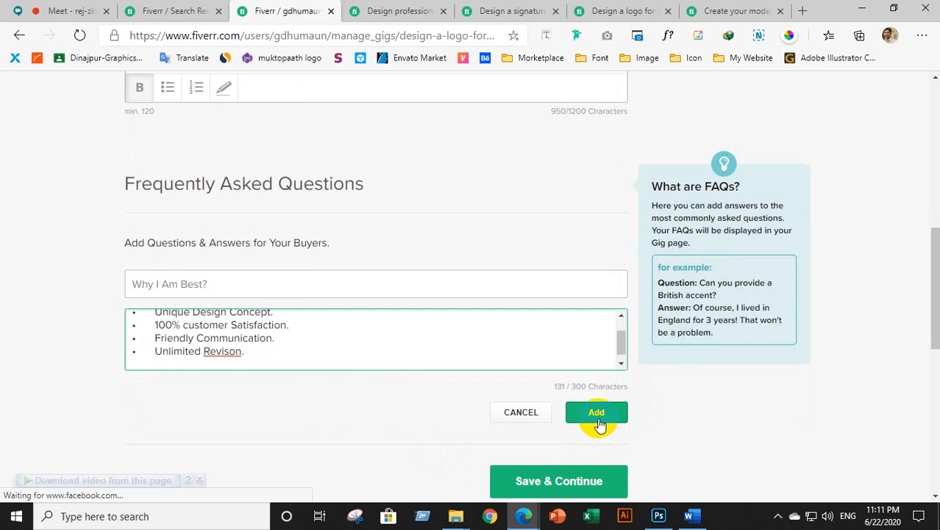
left_click(600, 416)
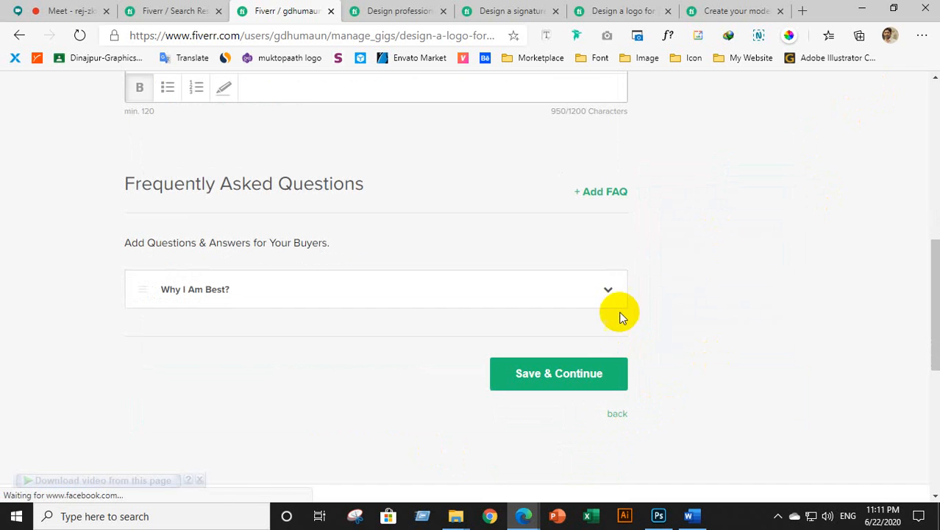
Start another FAQ entry and fill its question with "What do I need to go started?" copied from the Word document.
left_click(599, 193)
left_click(168, 283)
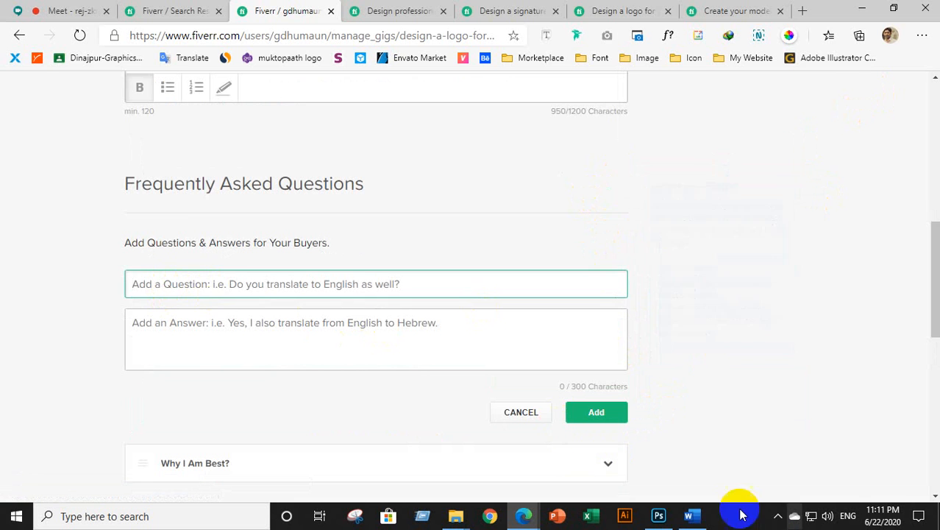
left_click(699, 515)
scroll(254, 291, "down", 2)
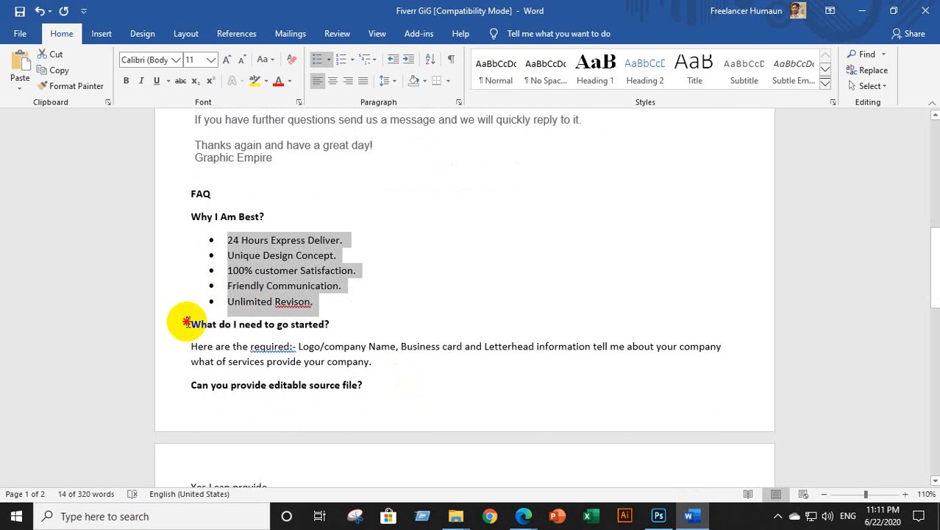
left_click_drag(186, 321, 325, 321)
key("ctrl+c")
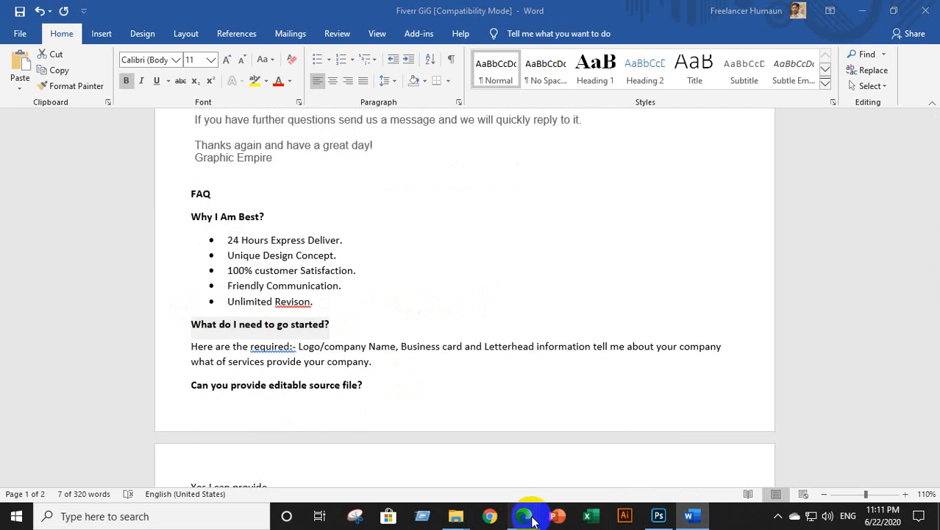
mouse_move(530, 515)
left_click(472, 462)
left_click(241, 325)
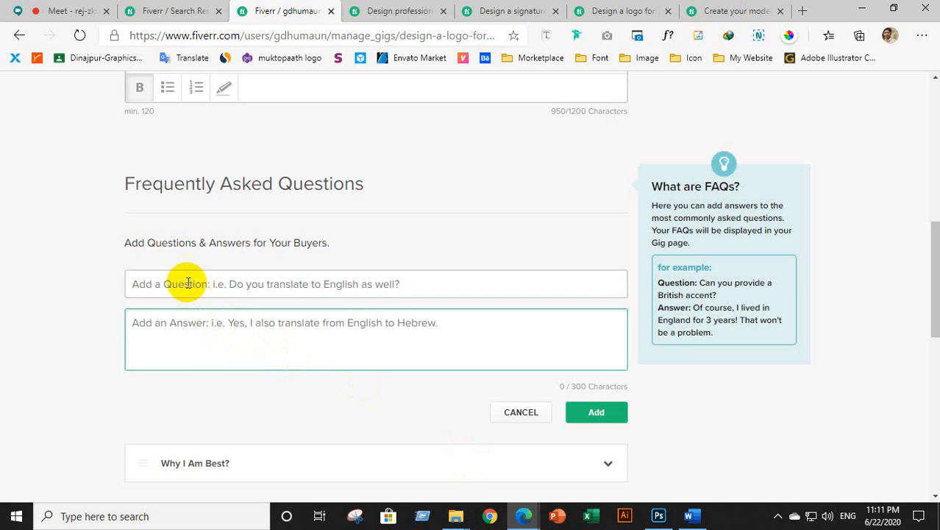
left_click(189, 283)
key("ctrl+v")
Copy the "Here are the required:-" paragraph from the Word document, paste it as the FAQ answer in Fiverr, and add the entry.
left_click(201, 320)
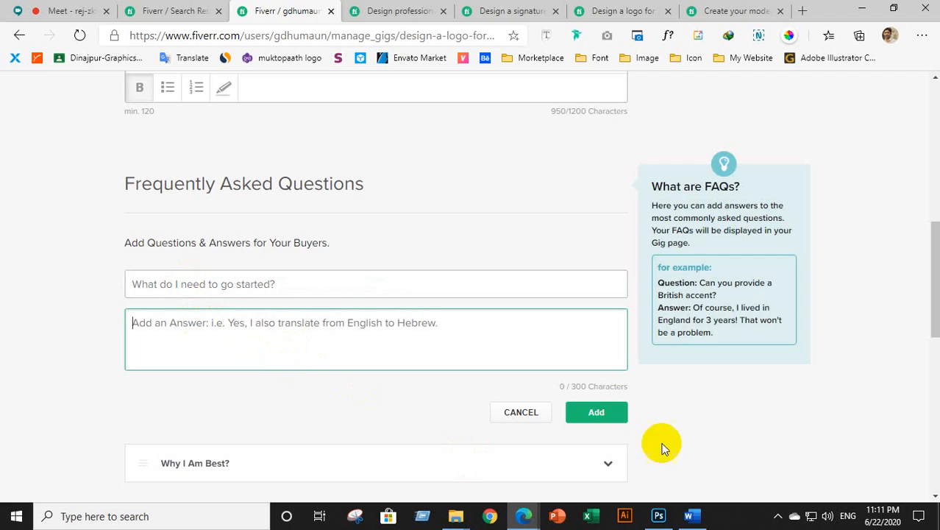
left_click(689, 517)
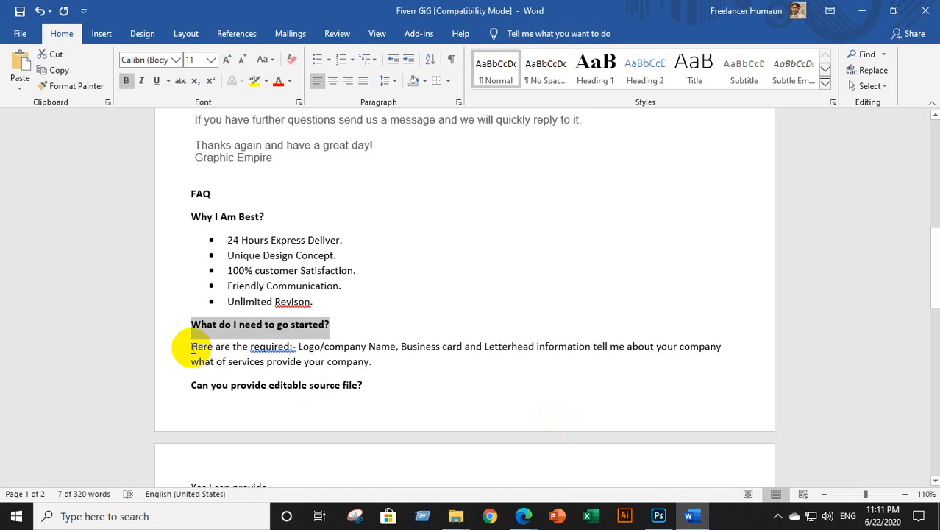
left_click_drag(193, 349, 362, 358)
key("ctrl+c")
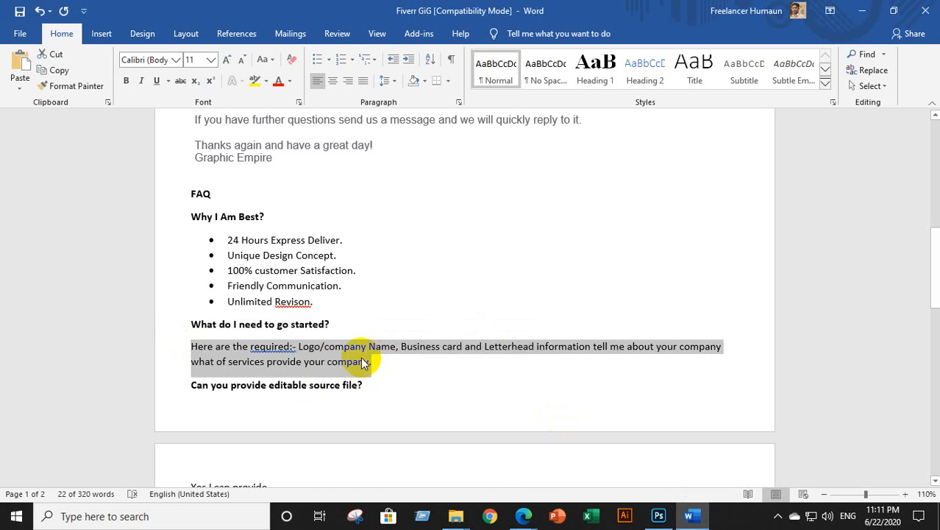
left_click(524, 516)
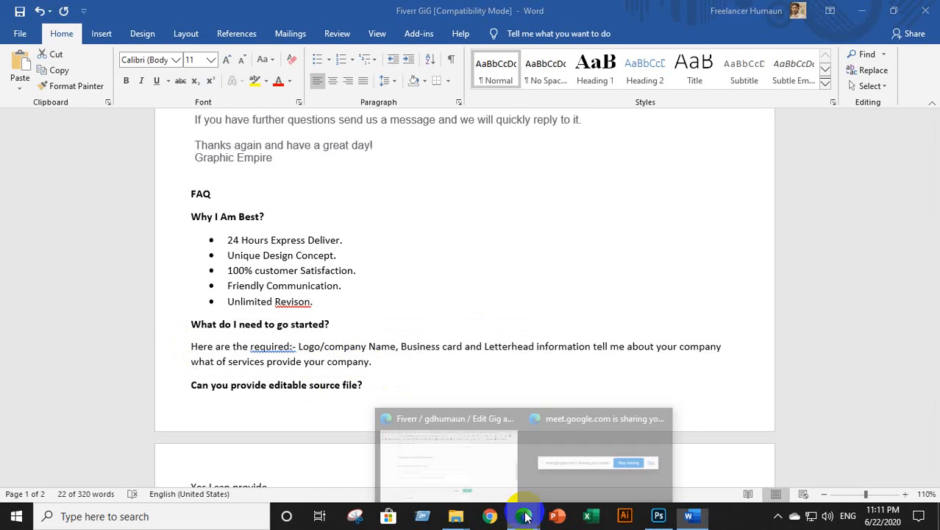
left_click(467, 465)
key("ctrl+v")
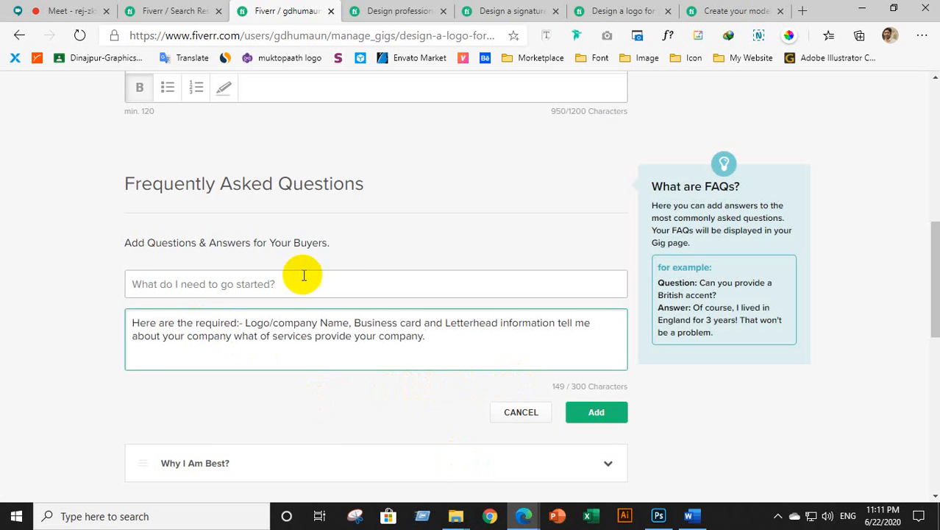
left_click(597, 413)
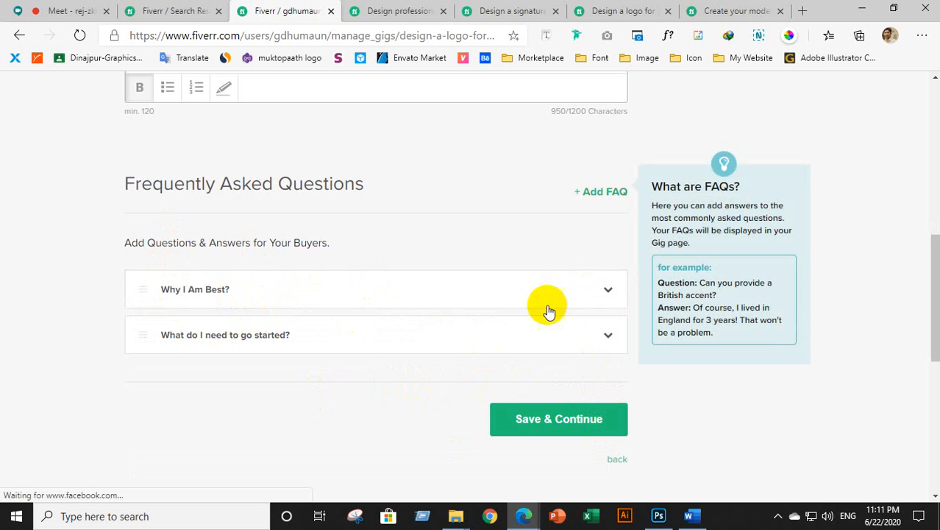
Start a third FAQ entry and fill its question with "Can you provide editable source file?" copied from the Word document.
left_click(599, 192)
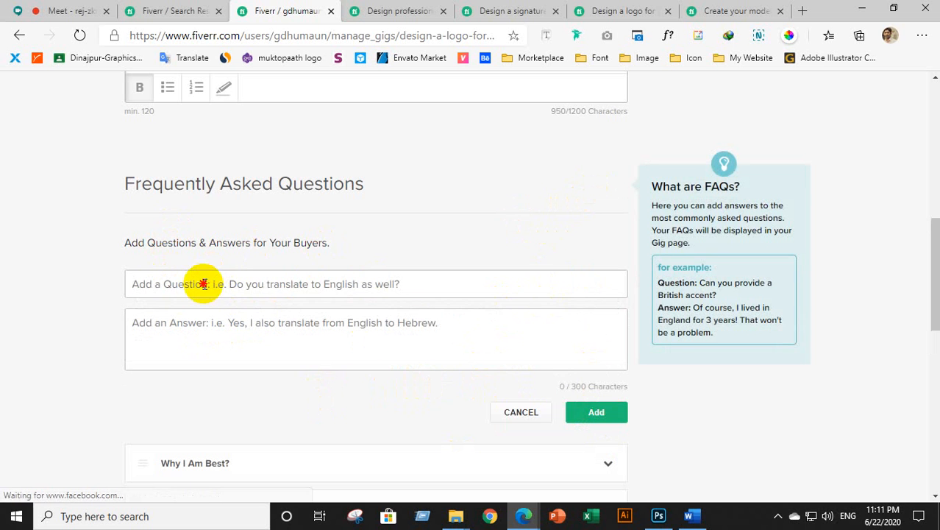
left_click(203, 284)
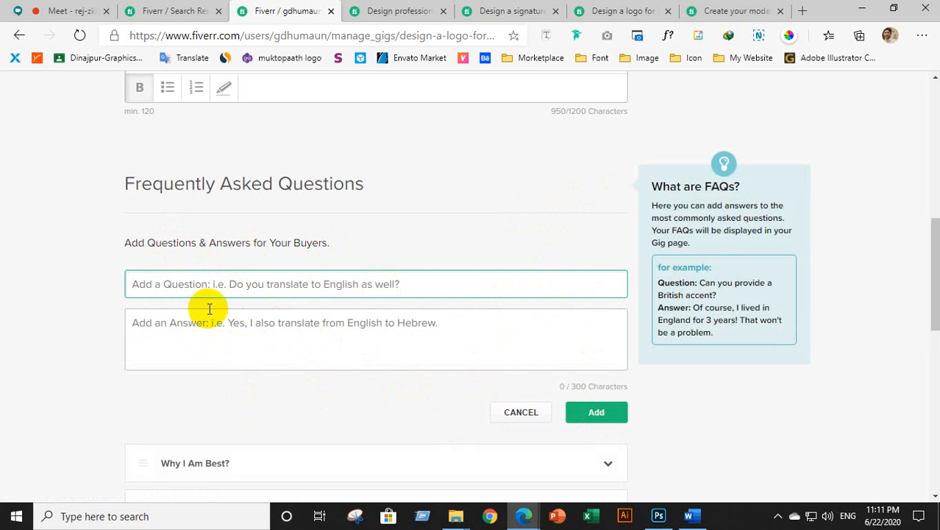
left_click(690, 516)
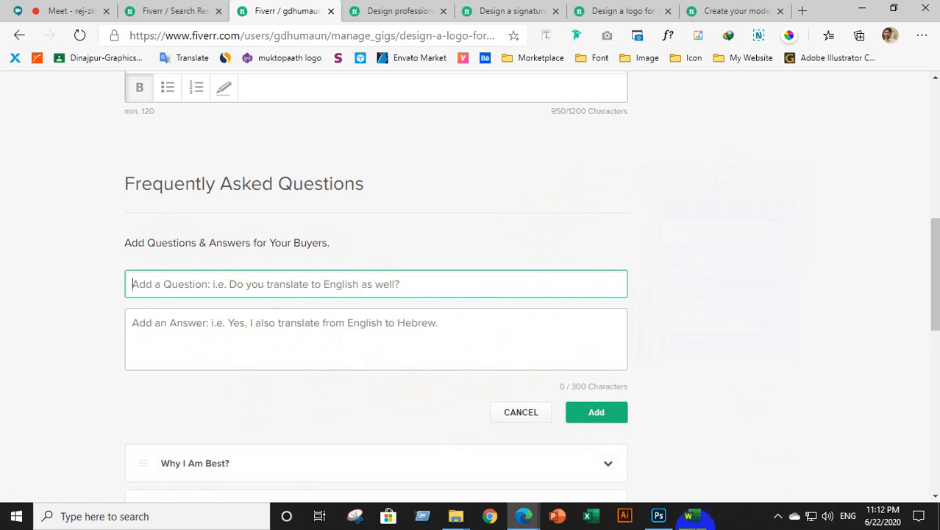
left_click(689, 515)
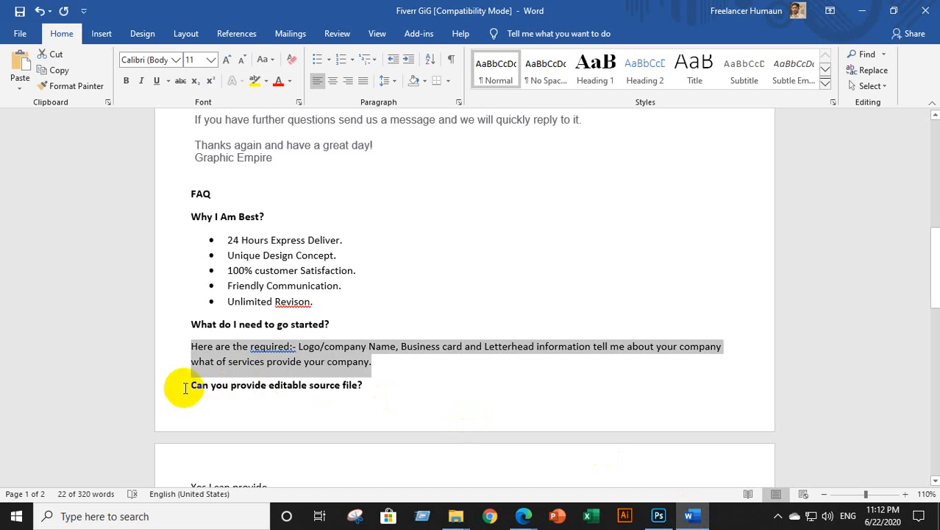
left_click_drag(185, 388, 366, 392)
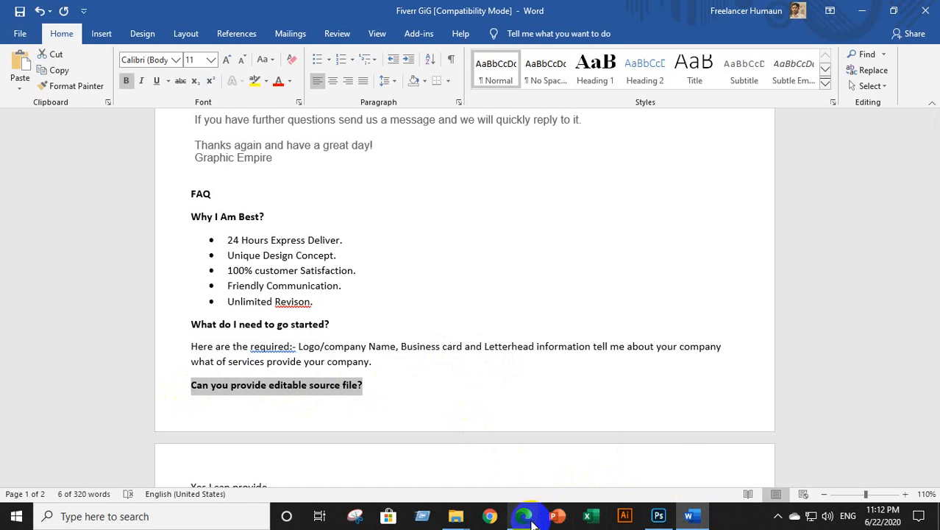
mouse_move(534, 522)
left_click(470, 485)
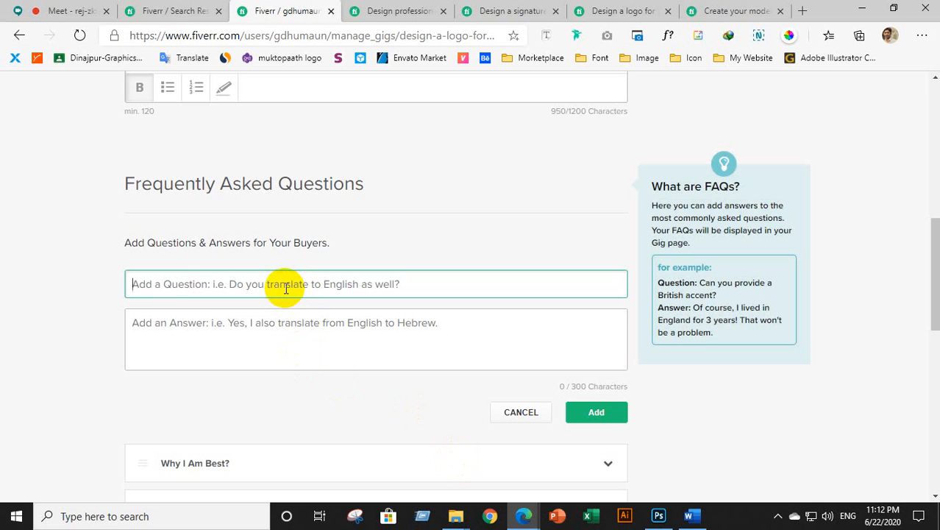
Copy the answer "Yes I can provide." from the second page of the Word document.
left_click(237, 323)
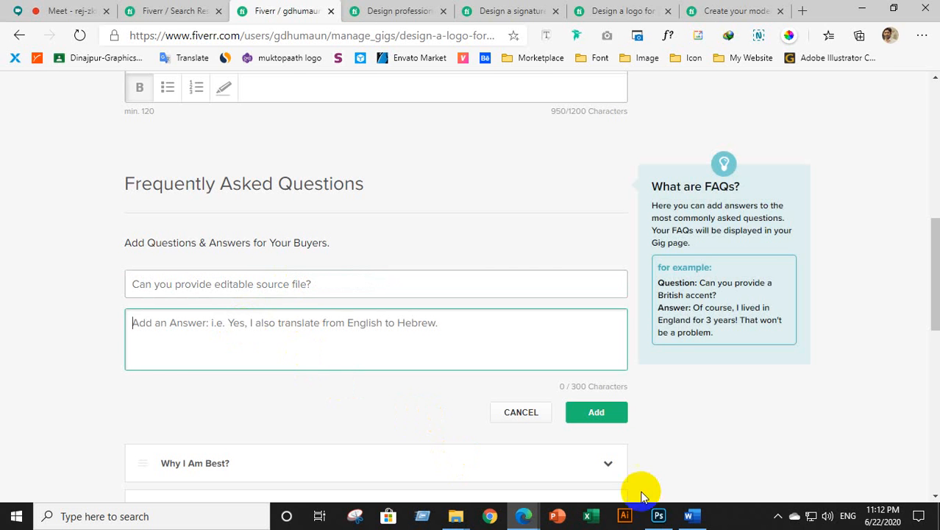
left_click(691, 515)
scroll(381, 408, "down", 3)
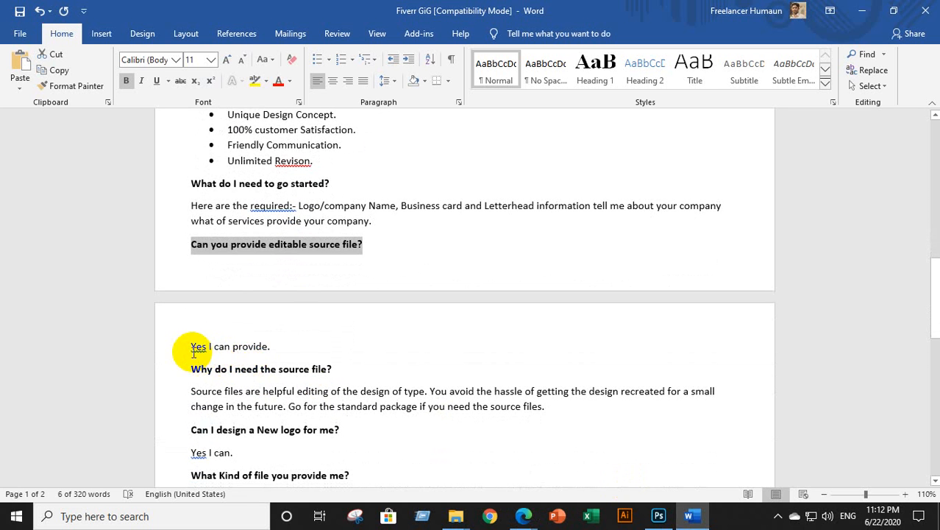
left_click_drag(191, 348, 273, 350)
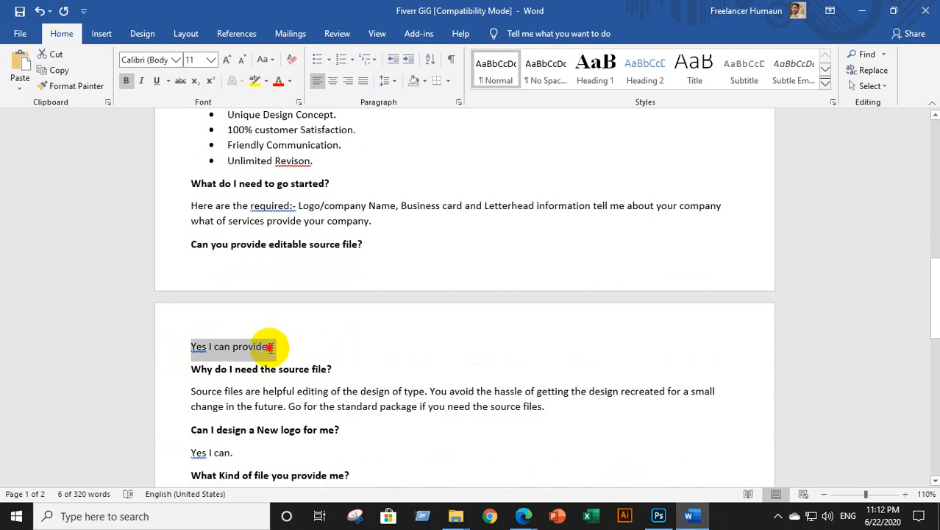
left_click_drag(273, 346, 274, 346)
key("ctrl+c")
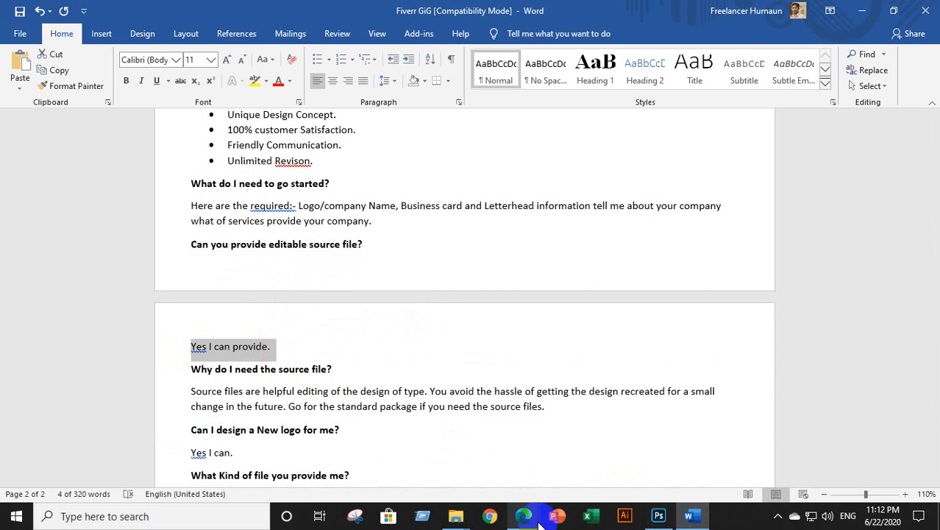
Return to Fiverr, paste "Yes I can provide." as the answer about the editable source file, and add the FAQ entry.
mouse_move(525, 518)
left_click(445, 415)
left_click(250, 323)
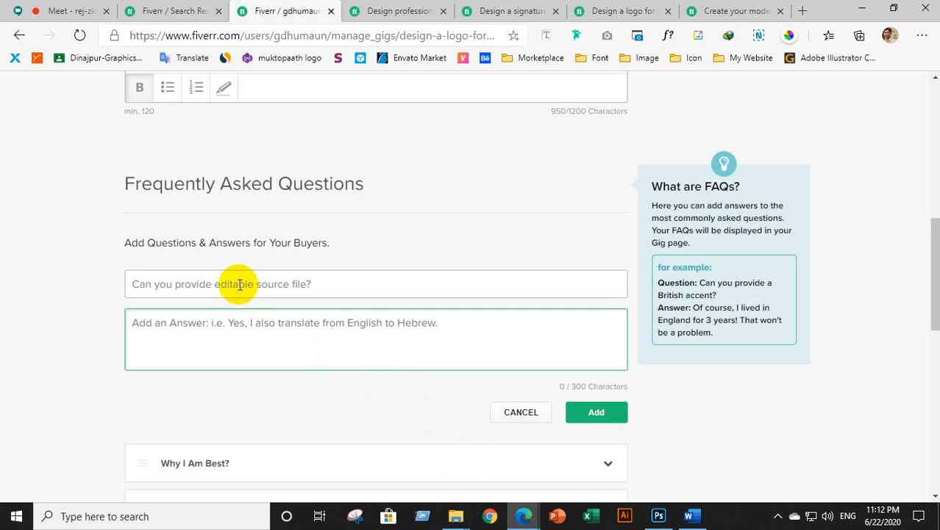
left_click(239, 285)
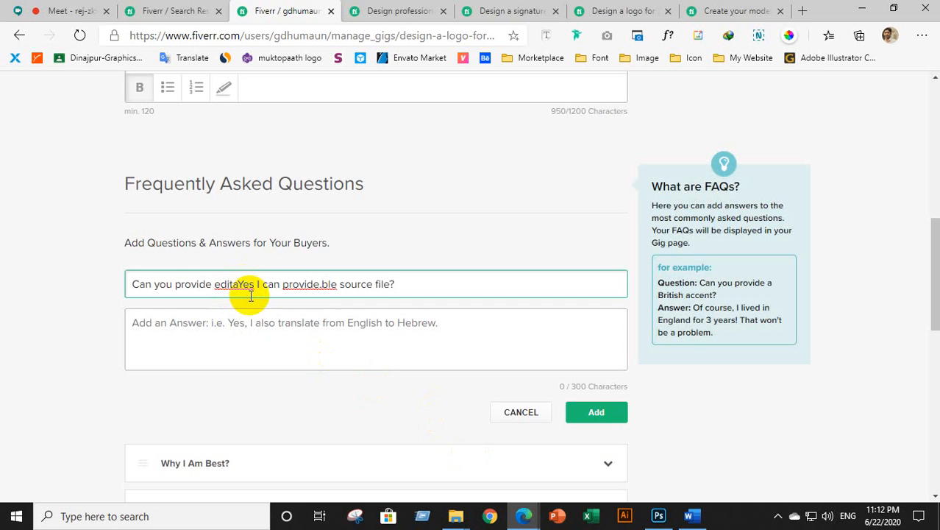
key("ctrl+z")
left_click(246, 332)
key("ctrl+v")
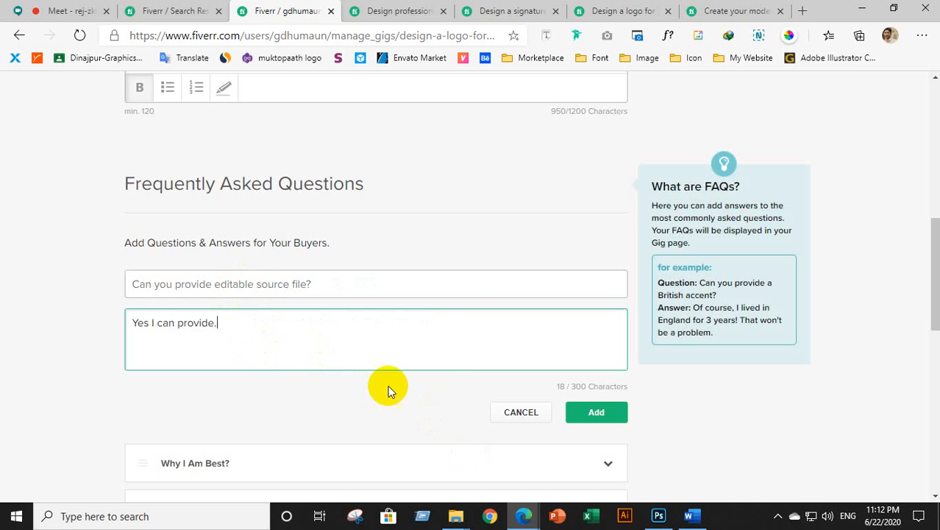
left_click(600, 412)
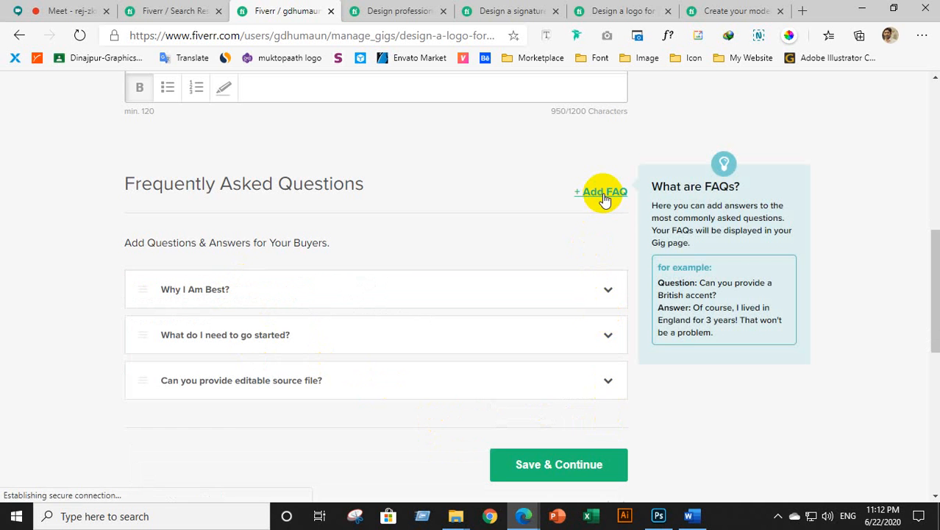
Start a fourth FAQ entry and fill its question with "Why do I need the source file?" copied from the Word document.
left_click(605, 193)
left_click(347, 288)
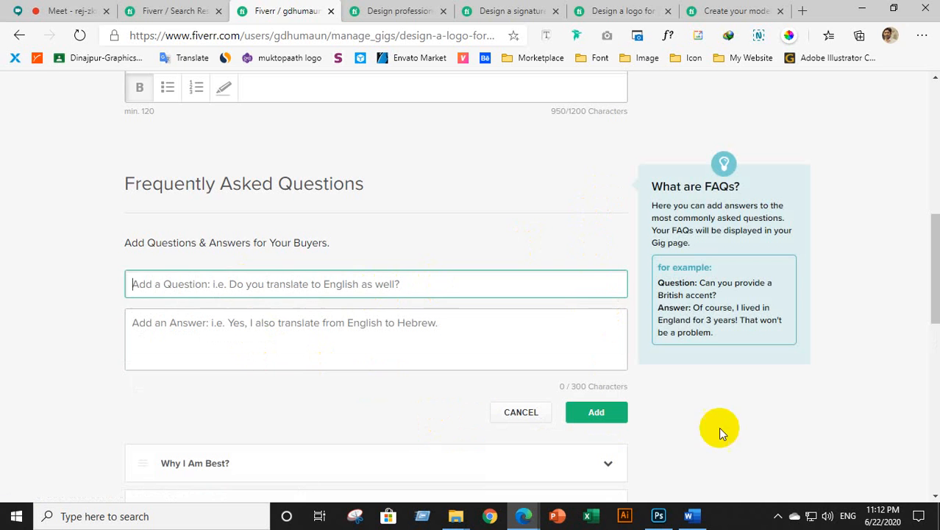
left_click(692, 517)
scroll(416, 383, "down", 3)
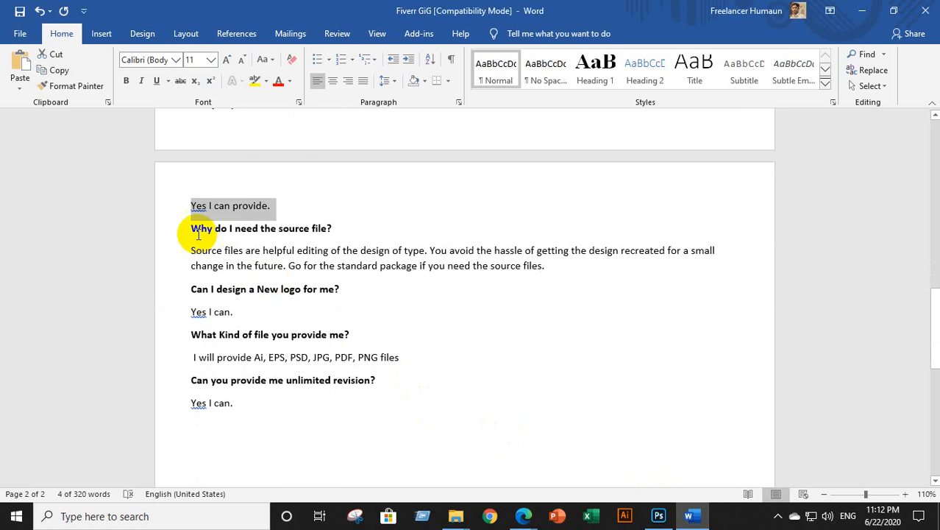
triple_click(327, 222)
key("ctrl+c")
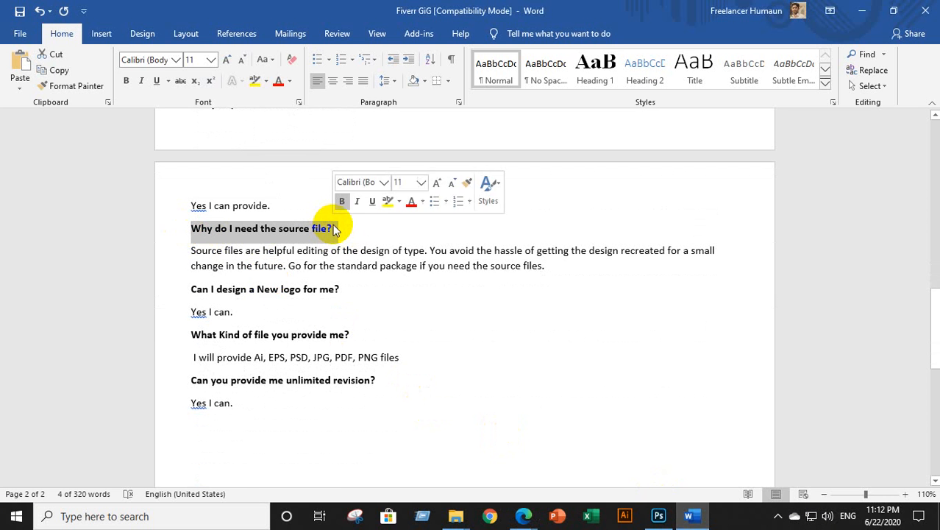
mouse_move(530, 518)
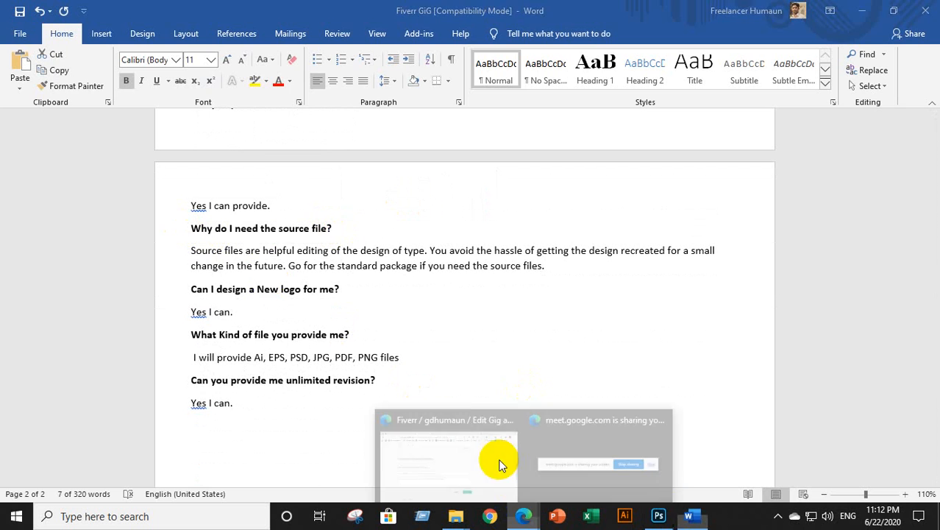
left_click(465, 442)
key("ctrl+v")
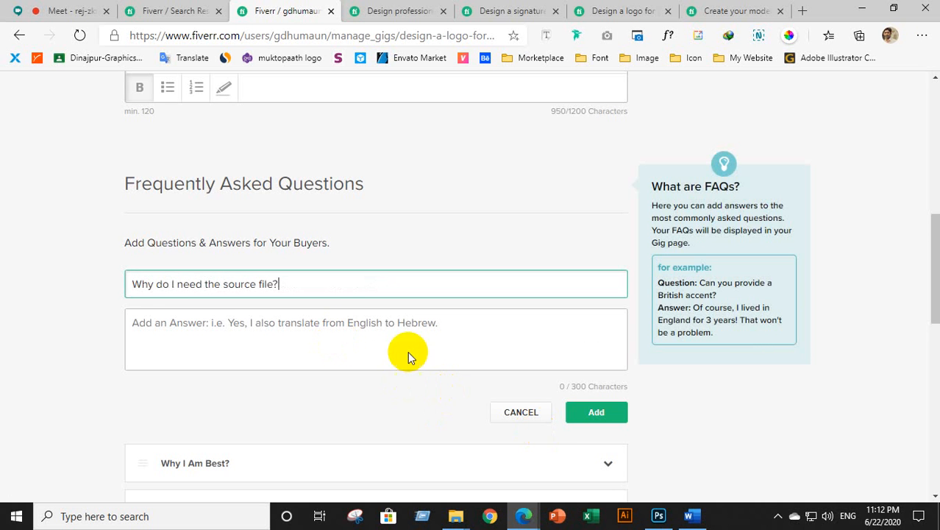
Copy the answer paragraph beginning "Source files are helpful editing of the design of type" from the Word document.
left_click(335, 324)
left_click(691, 517)
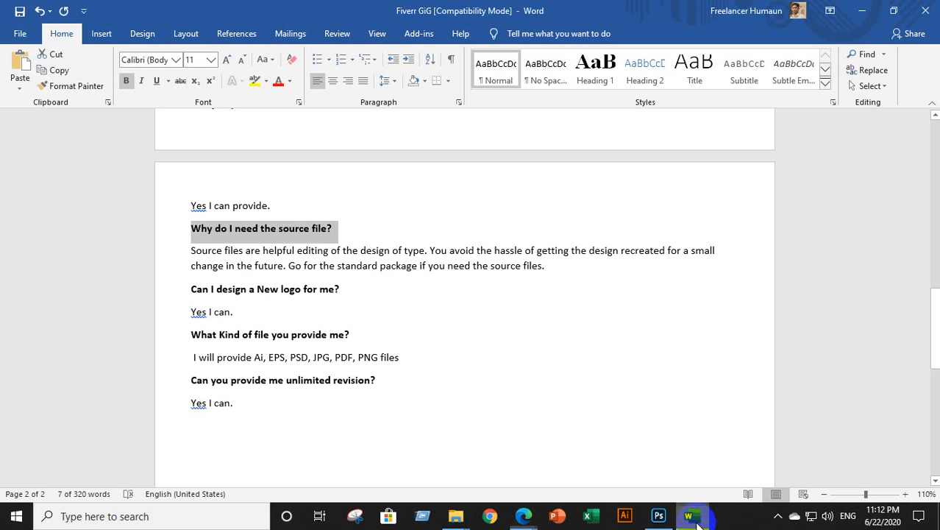
left_click_drag(189, 250, 559, 280)
key("ctrl+c")
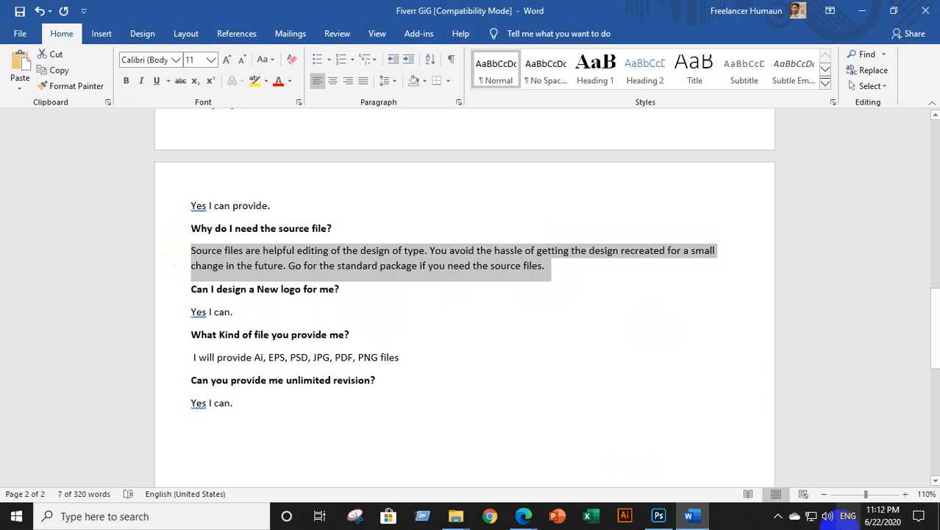
Return to Fiverr, paste the "Source files are helpful" paragraph as the answer, and add the FAQ entry.
left_click(524, 514)
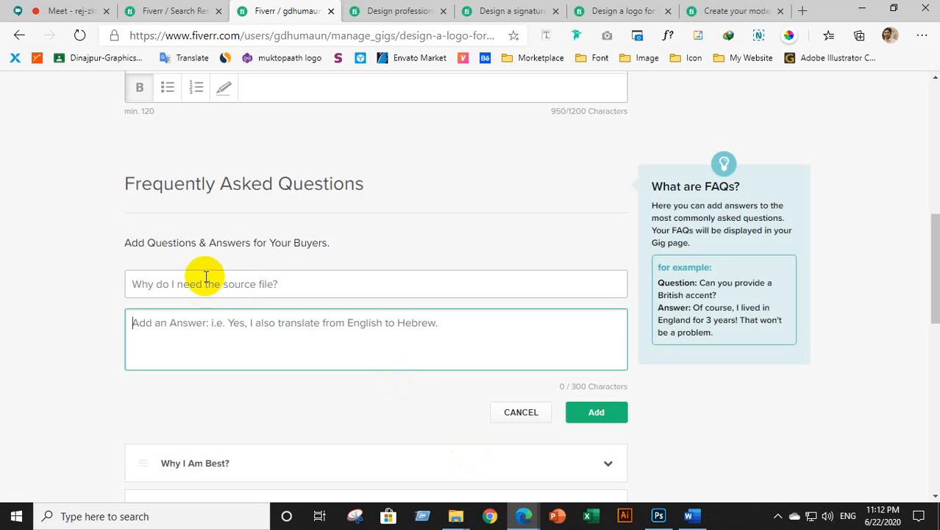
left_click(206, 286)
key("ctrl+v")
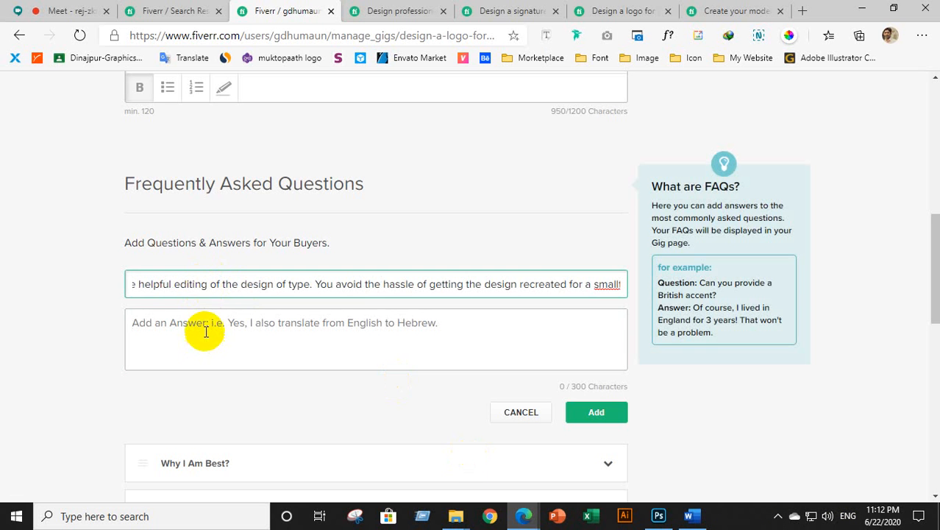
key("ctrl+z")
left_click(168, 328)
key("ctrl+v")
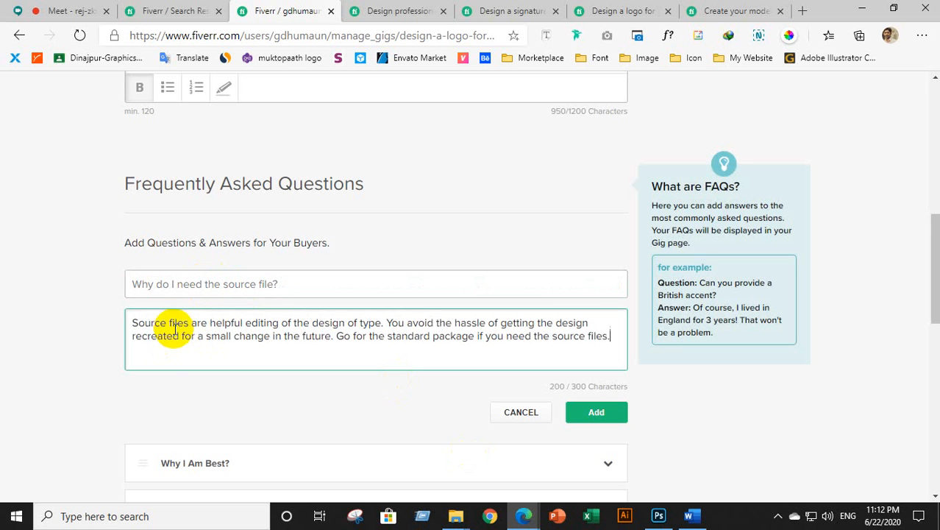
left_click(587, 418)
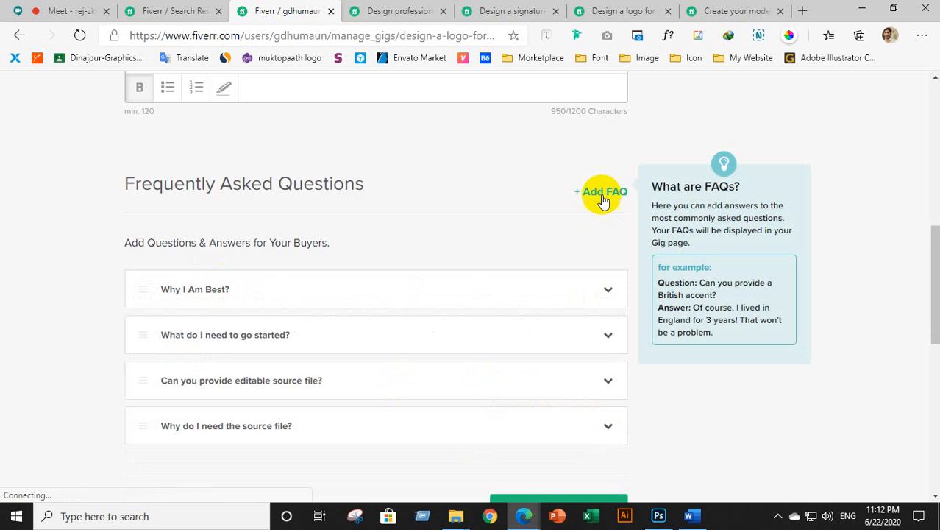
Start a fifth FAQ entry and fill its question with "Can I design a New logo for me?" copied from the Word document.
left_click(599, 192)
left_click(247, 279)
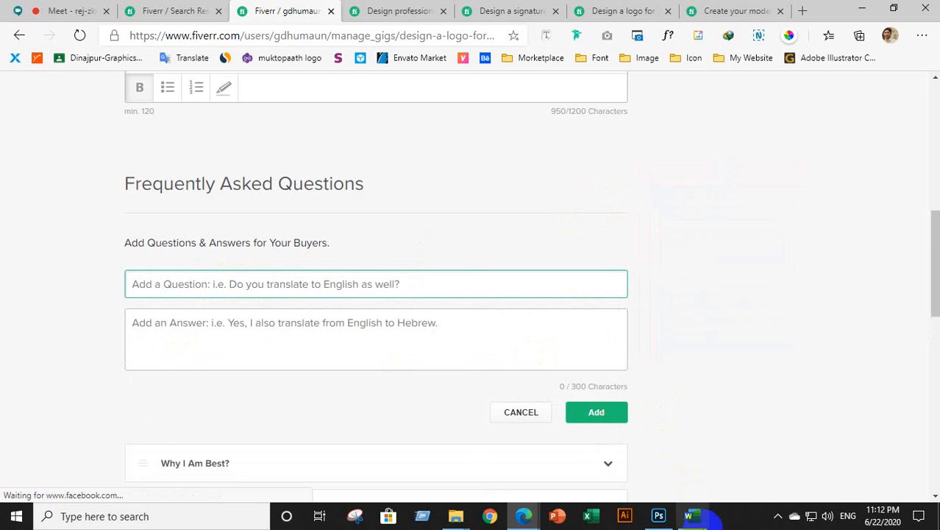
left_click(689, 516)
double_click(197, 290)
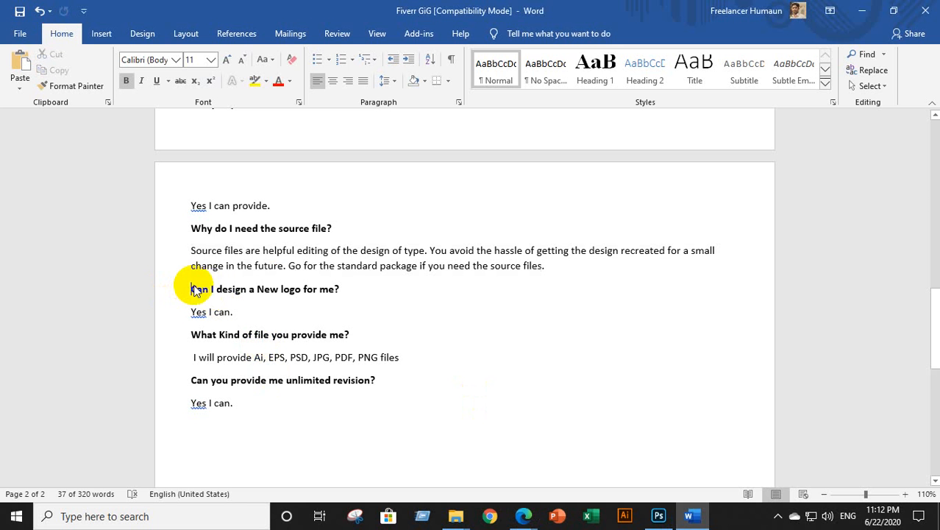
left_click_drag(195, 289, 340, 289)
key("ctrl+c")
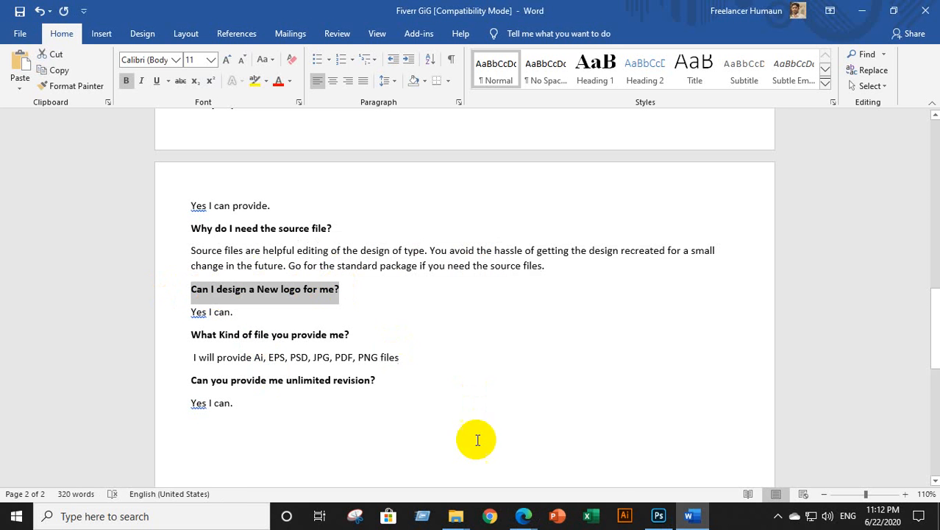
mouse_move(525, 515)
left_click(430, 462)
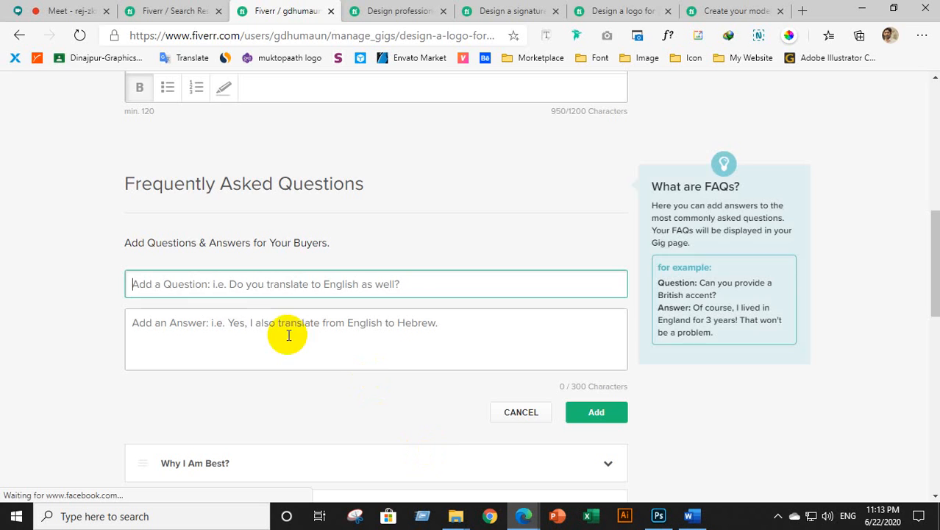
key("ctrl+v")
Fill the new logo question's answer in Fiverr with "Yes I can." from the Word document and add the FAQ entry.
left_click(236, 326)
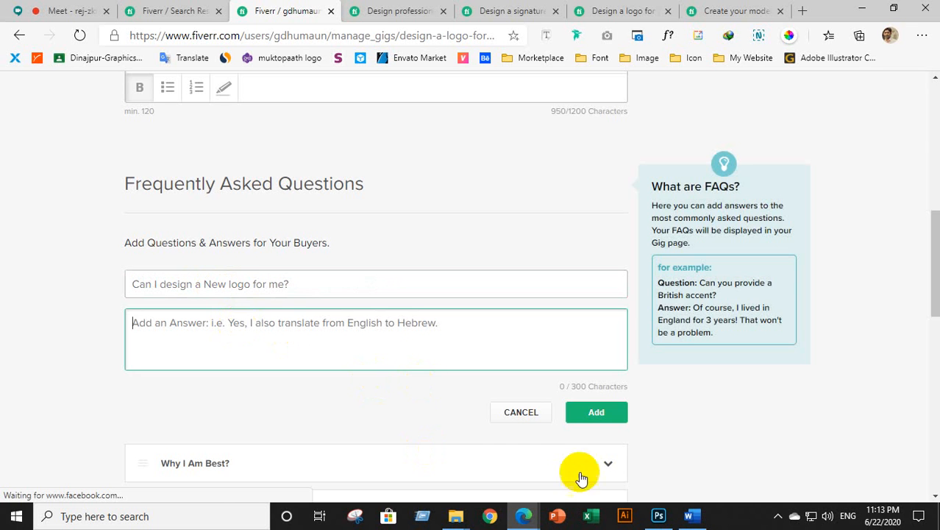
left_click(687, 517)
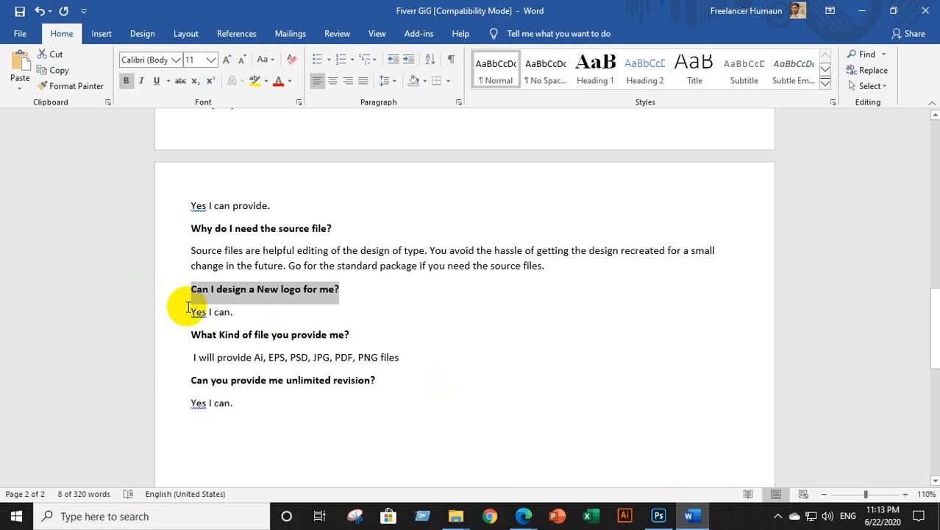
left_click_drag(192, 312, 227, 314)
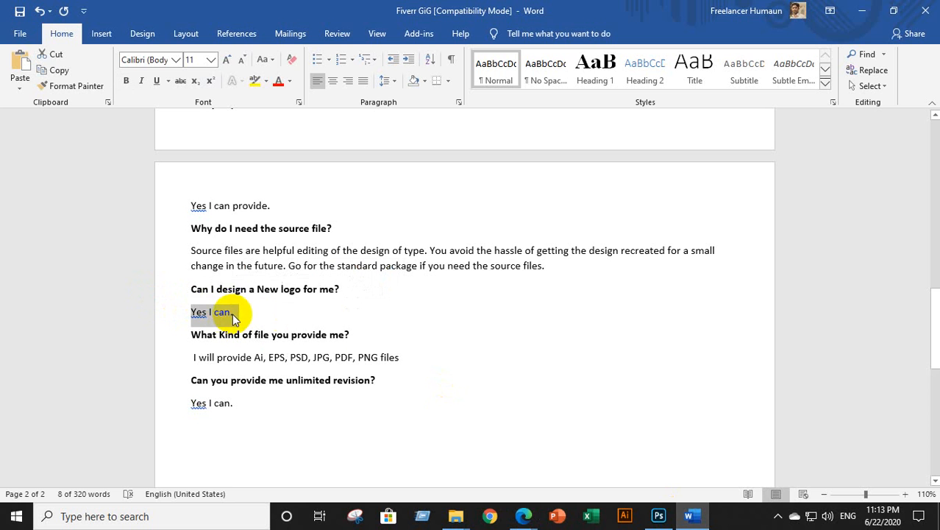
left_click(524, 516)
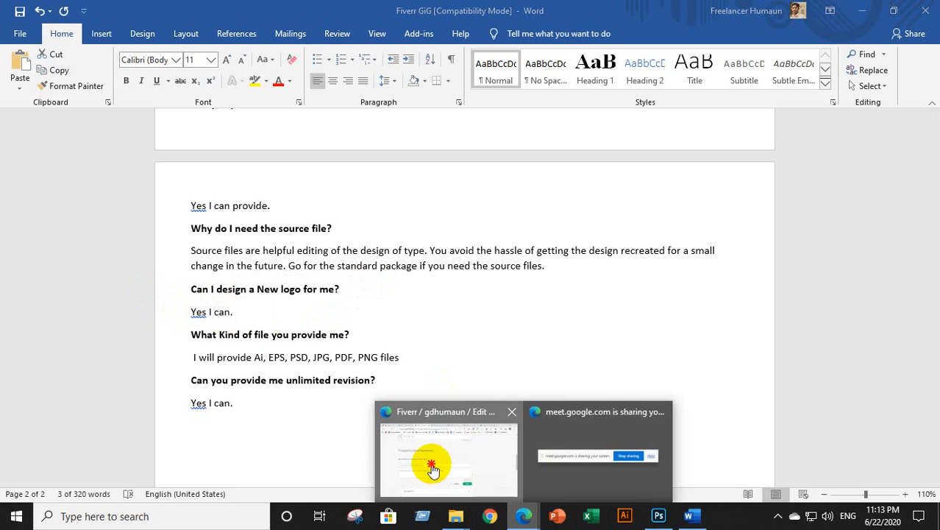
left_click(432, 469)
left_click(206, 285)
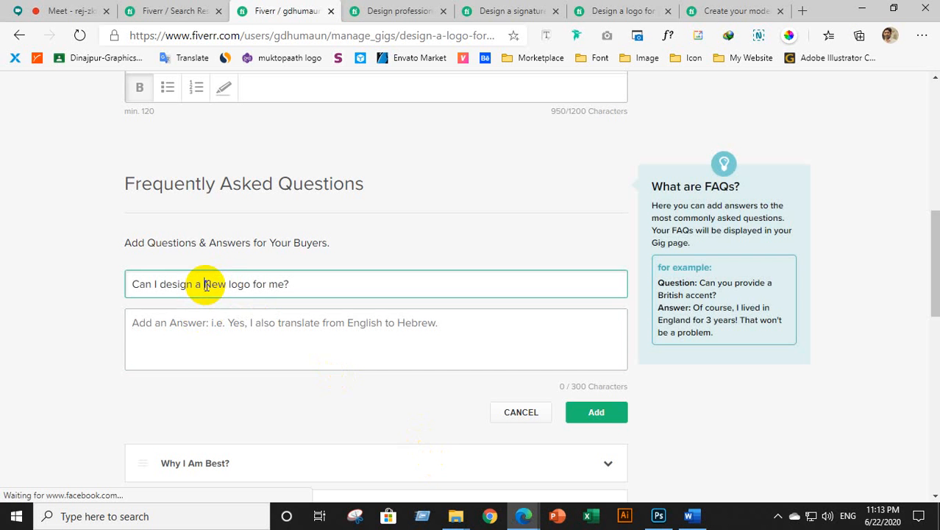
left_click(167, 325)
type("Yes I can.")
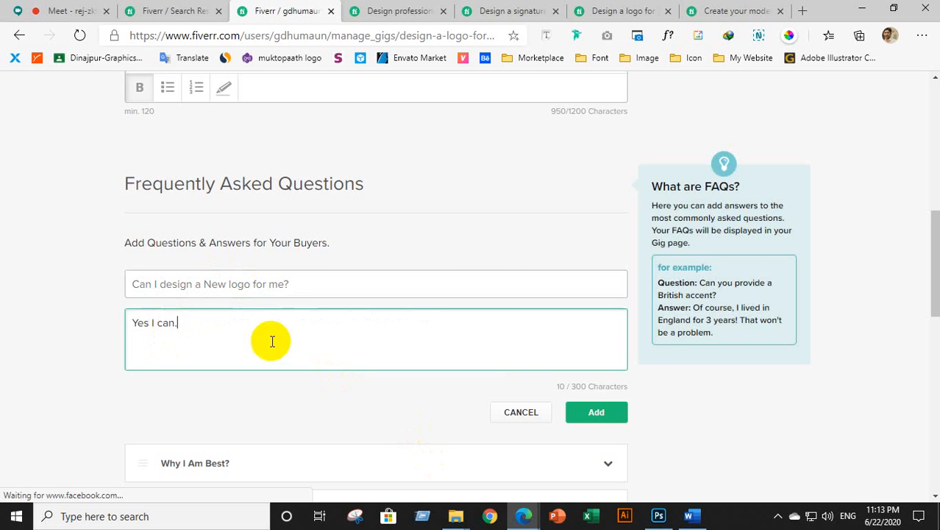
left_click(615, 412)
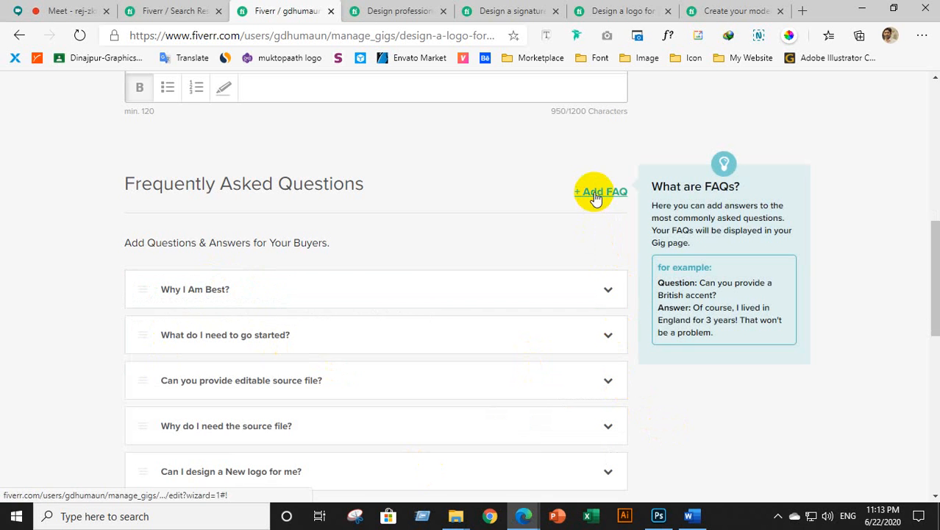
Start a sixth FAQ entry and fill its question with "What Kind of file you provide me?" copied from the Word document.
left_click(595, 194)
left_click(269, 283)
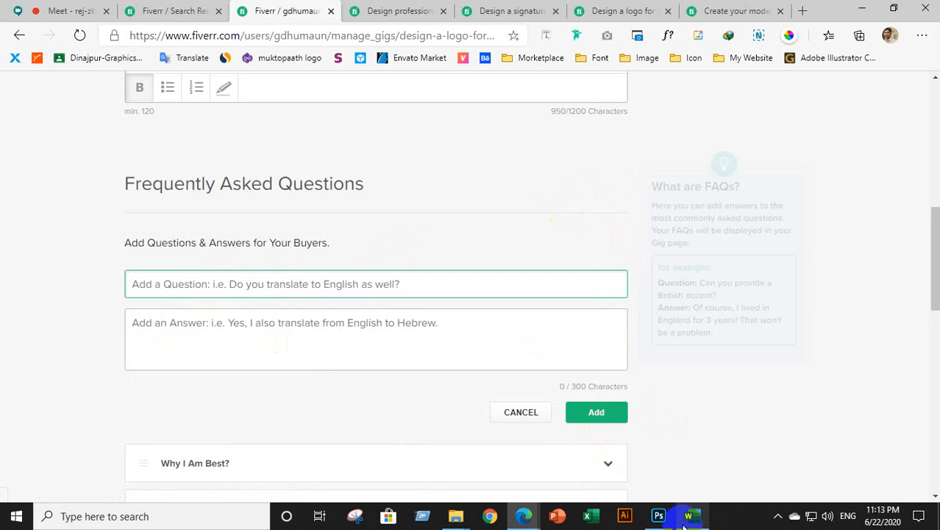
left_click(684, 526)
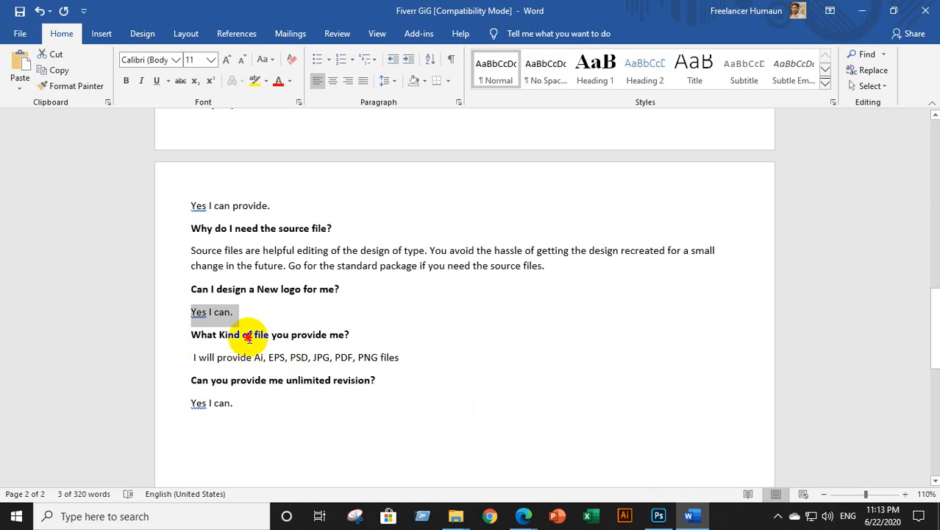
triple_click(248, 338)
key("ctrl+c")
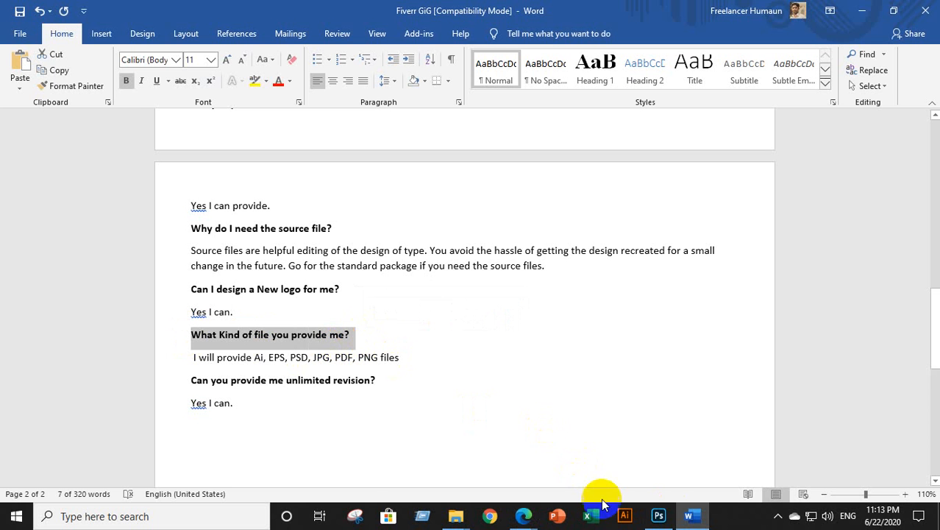
left_click(524, 516)
left_click(487, 465)
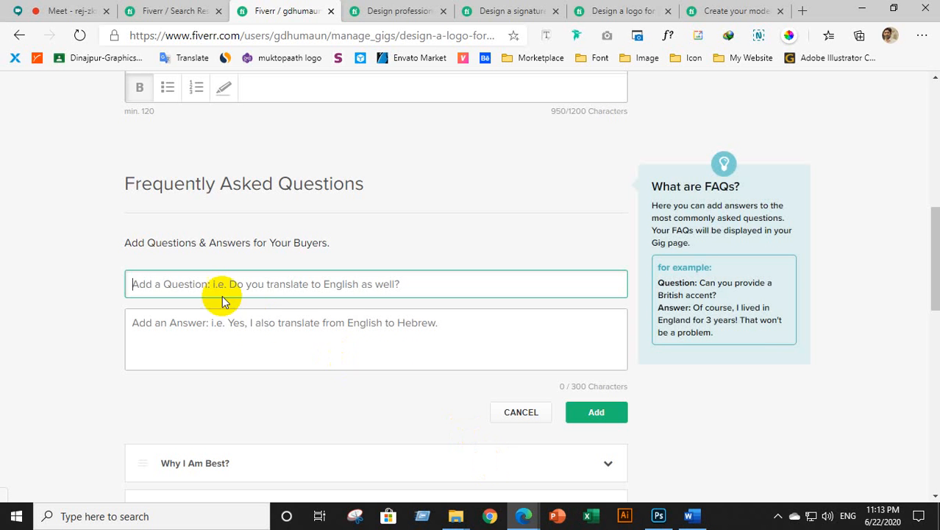
key("ctrl+v")
Copy the answer "I will provide Ai, EPS, PSD, JPG, PDF, PNG files" from the Word document.
left_click(250, 324)
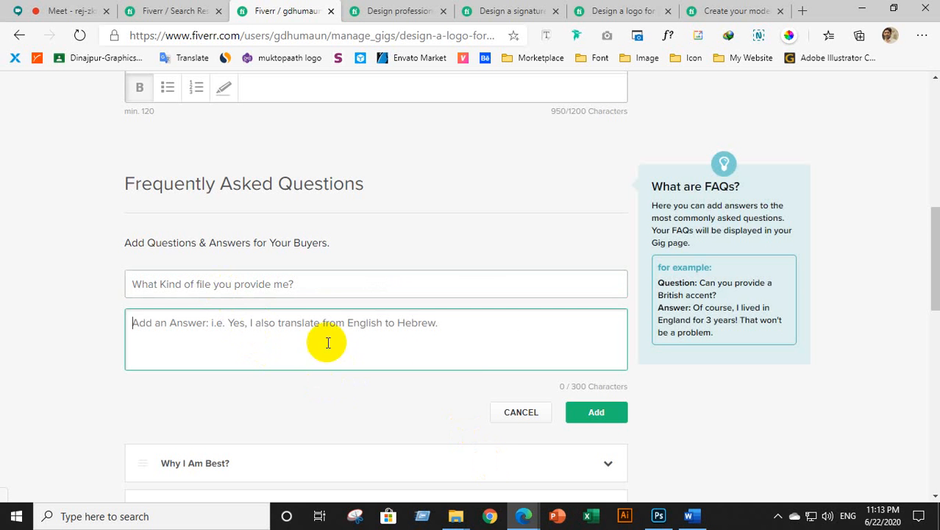
left_click(690, 515)
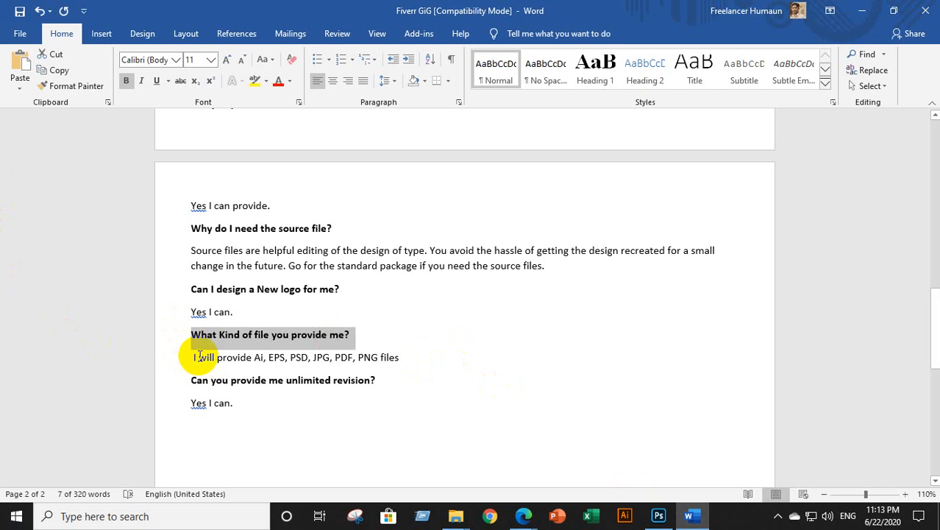
left_click_drag(193, 356, 402, 357)
key("ctrl+c")
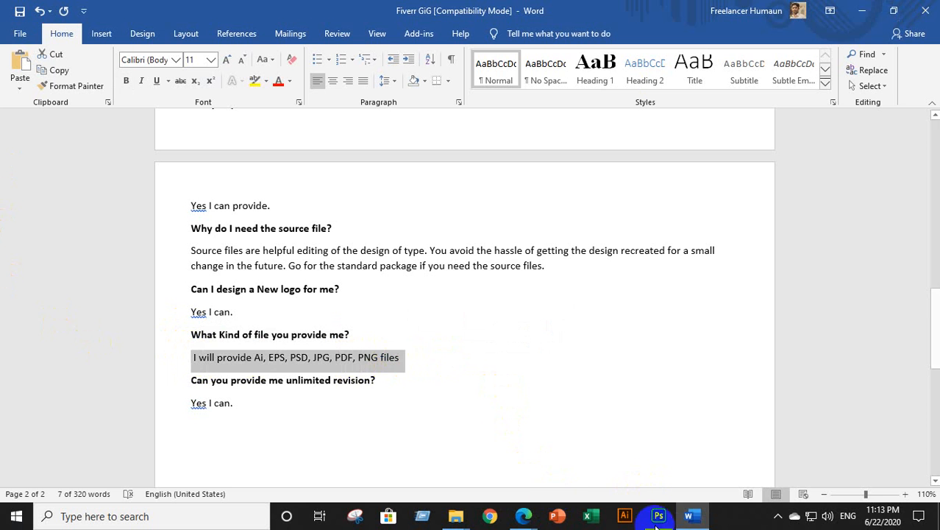
Return to Fiverr and paste "I will provide Ai, EPS, PSD, JPG, PDF, PNG files" as the answer to the file-type question.
left_click(669, 522)
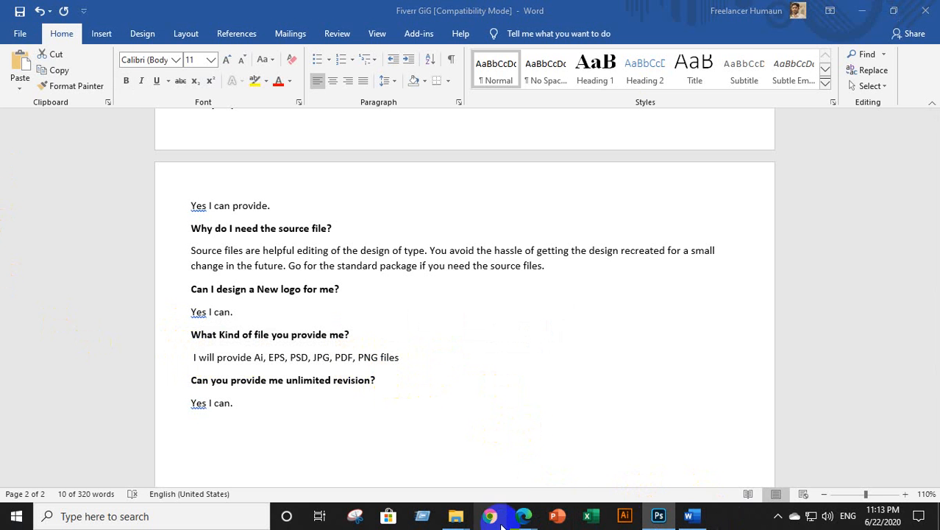
mouse_move(523, 522)
left_click(499, 470)
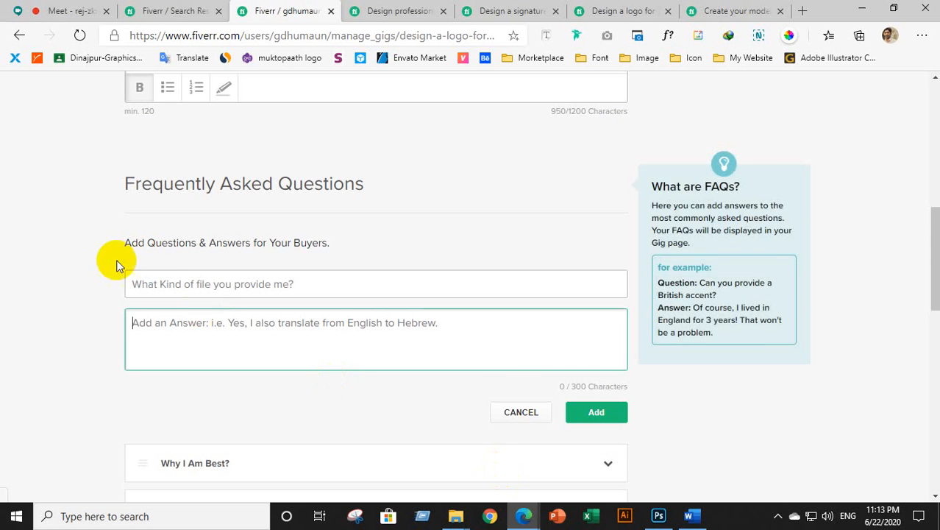
left_click(162, 282)
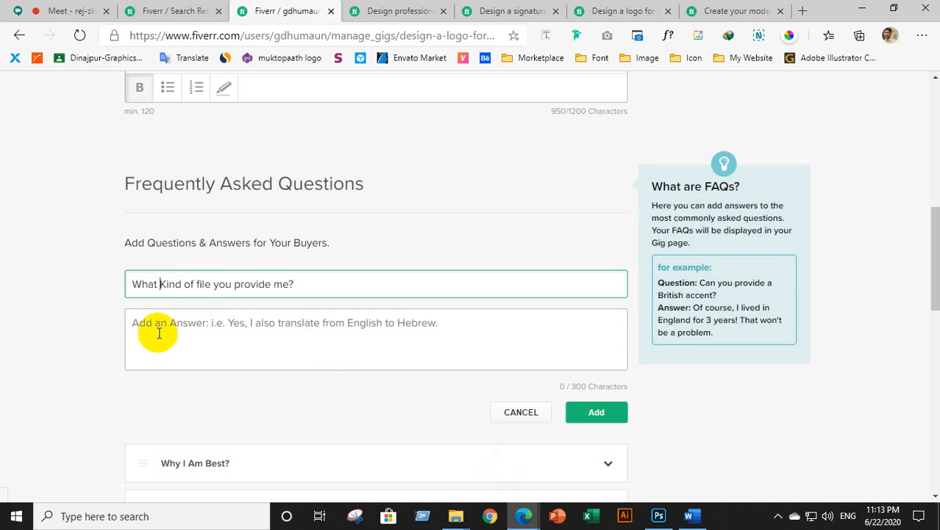
left_click(156, 323)
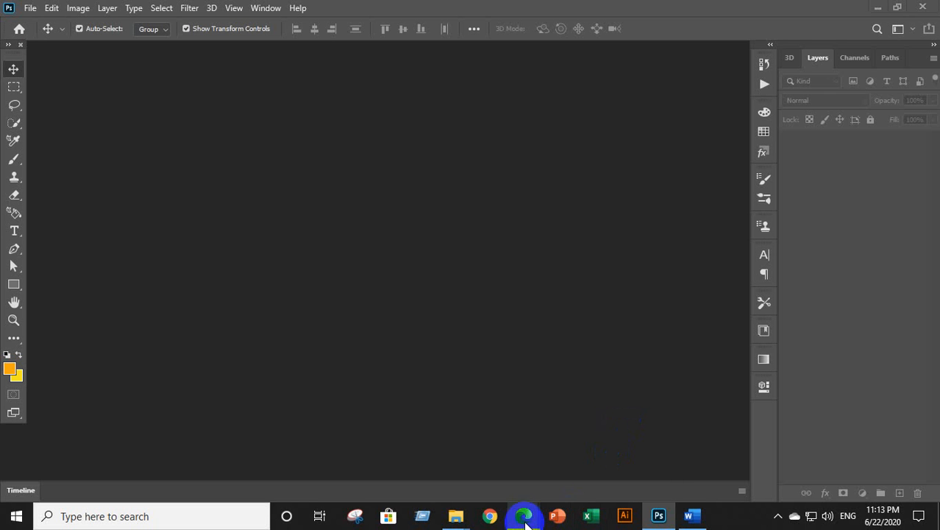
mouse_move(525, 518)
left_click(478, 464)
key("ctrl+v")
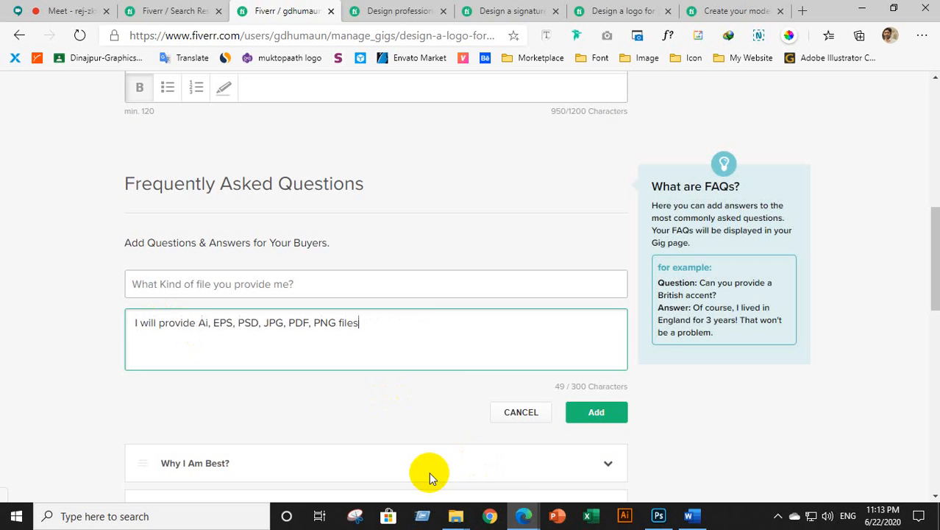
left_click(313, 284)
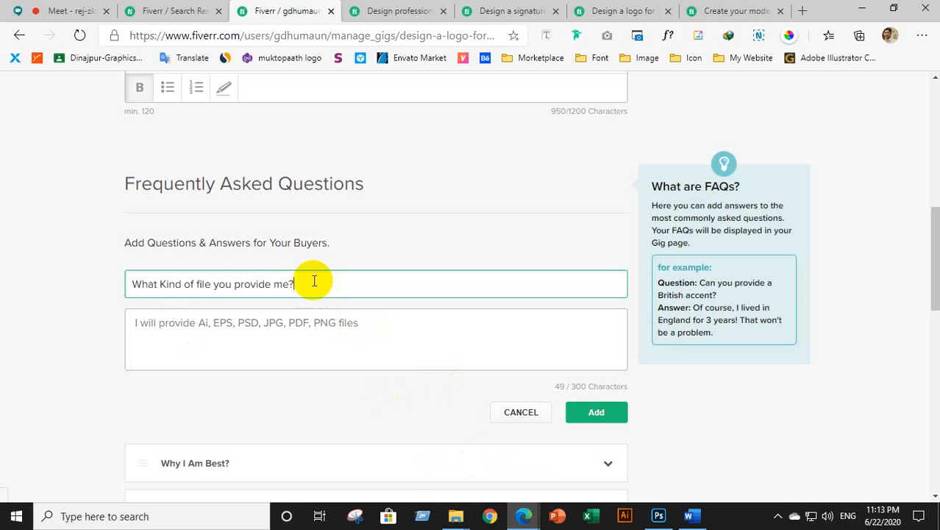
Add the file-type question and answer to the gig's FAQ, and start a seventh FAQ entry.
left_click(366, 329)
left_click(604, 412)
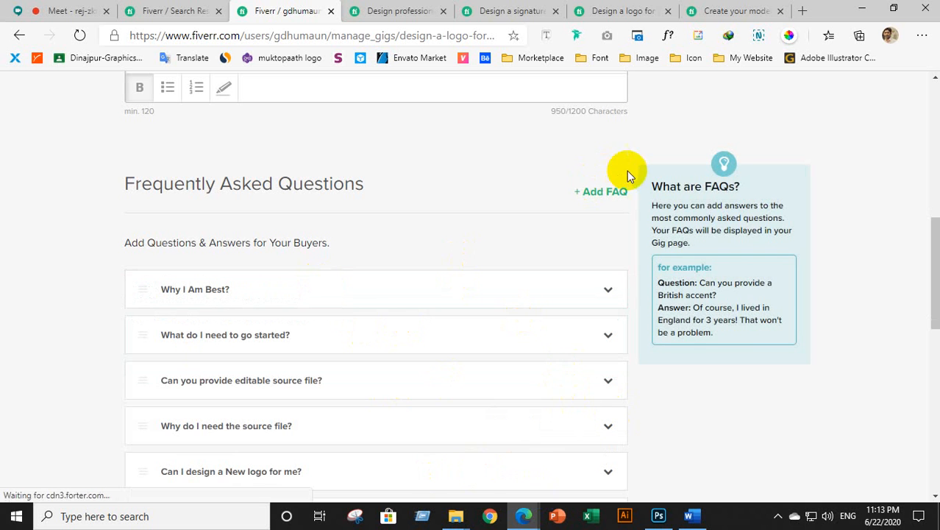
left_click(605, 191)
Copy "Can you provide me unlimited revision?" from the Word document and paste it as the new FAQ question in Fiverr.
left_click(688, 515)
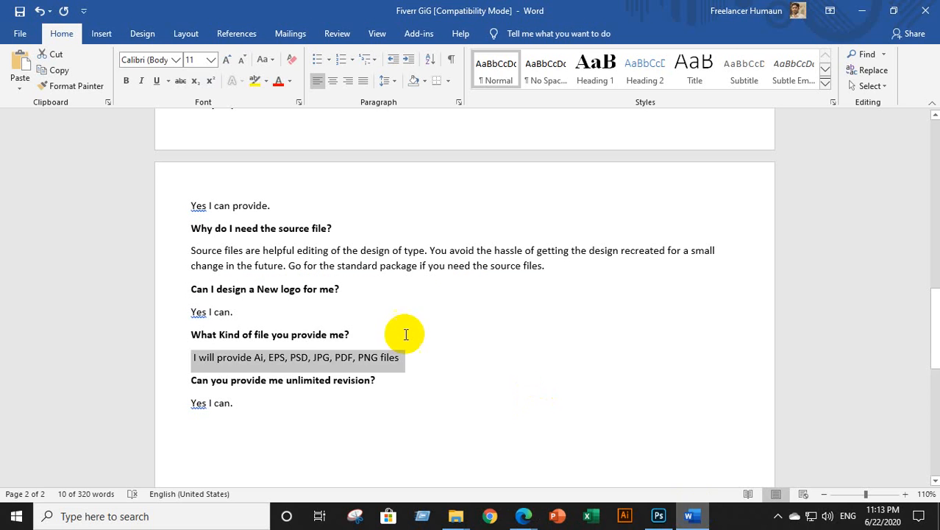
left_click_drag(192, 380, 376, 378)
key("ctrl+c")
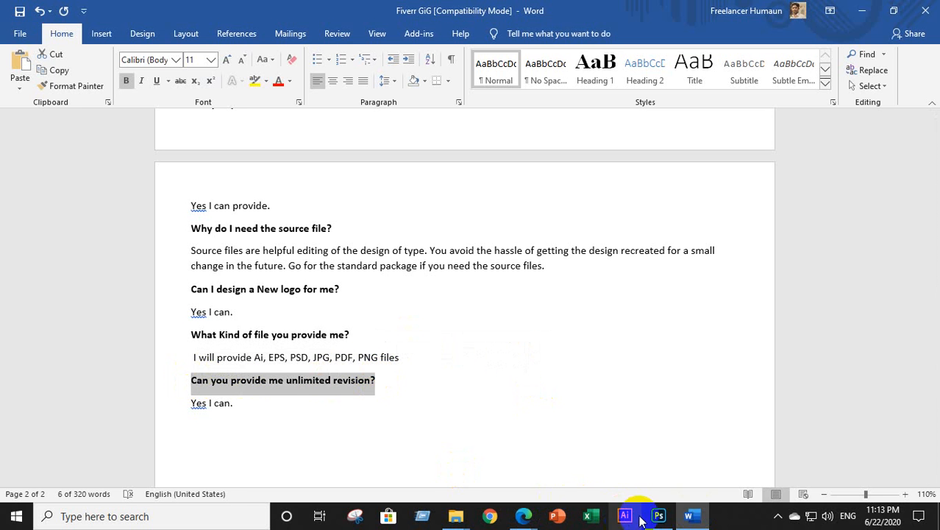
left_click(523, 516)
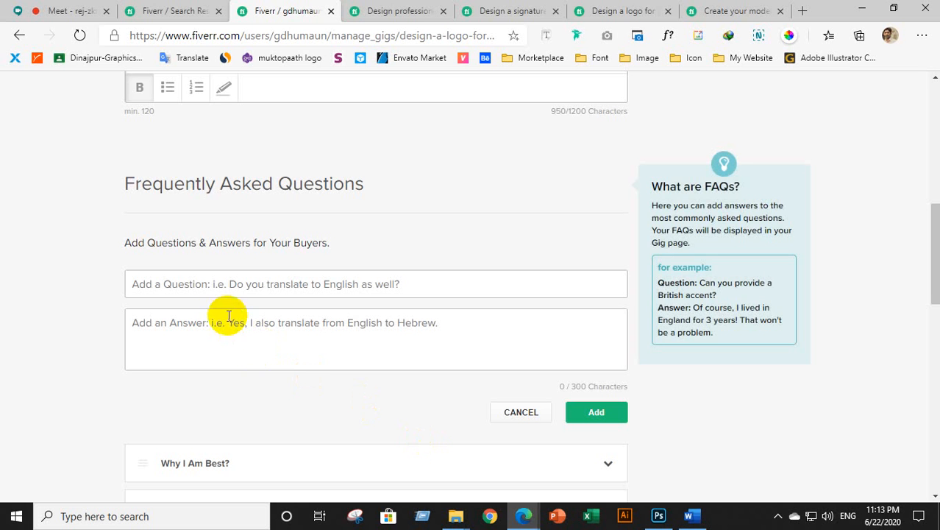
left_click(228, 285)
key("ctrl+v")
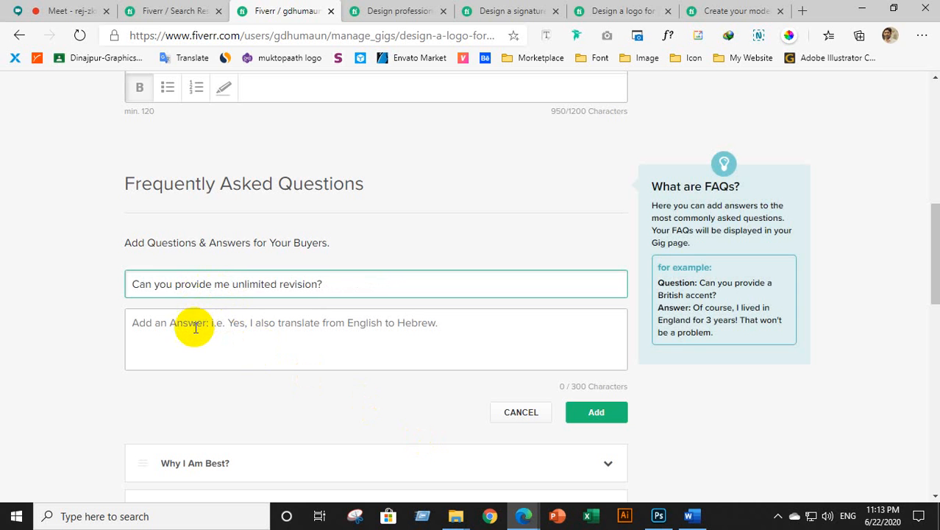
Fill the unlimited revision question's answer in Fiverr with "Yes I can." from the Word document and add the FAQ entry.
left_click(189, 329)
left_click(697, 515)
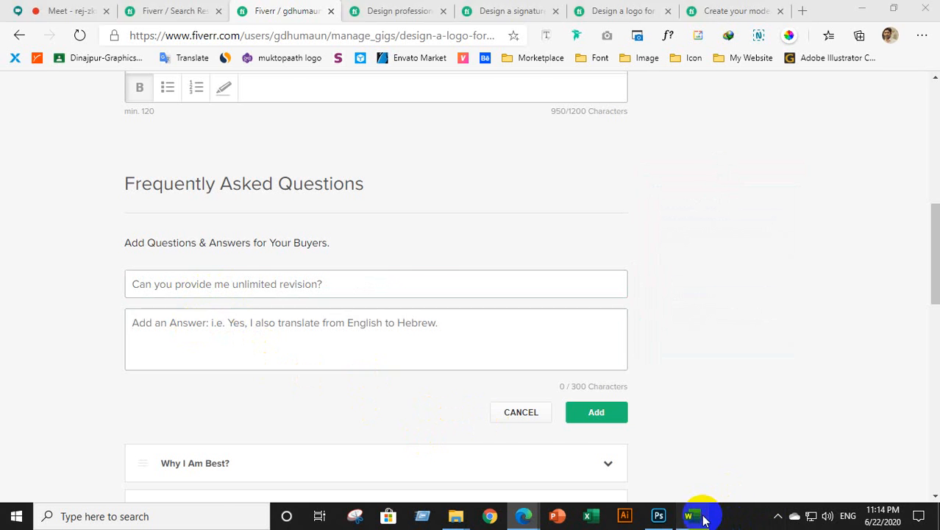
left_click_drag(187, 400, 234, 410)
key("ctrl+c")
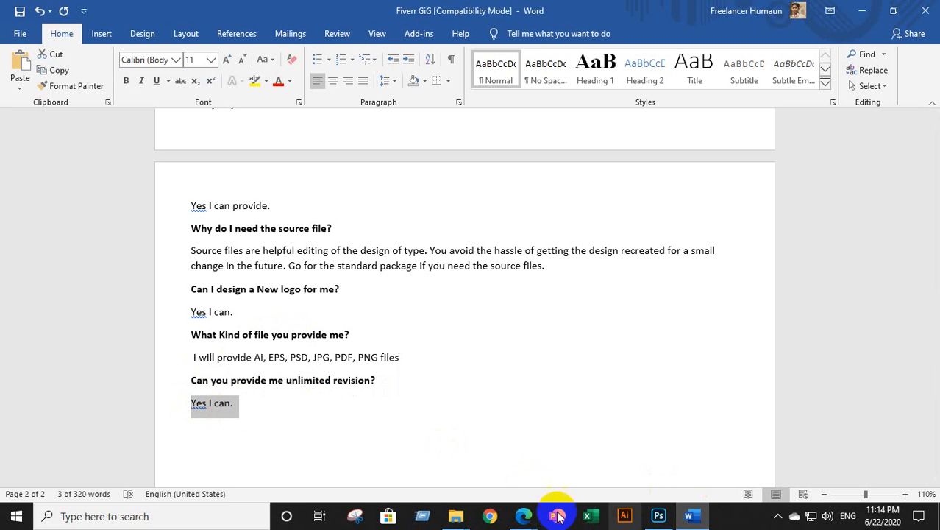
mouse_move(526, 517)
left_click(448, 469)
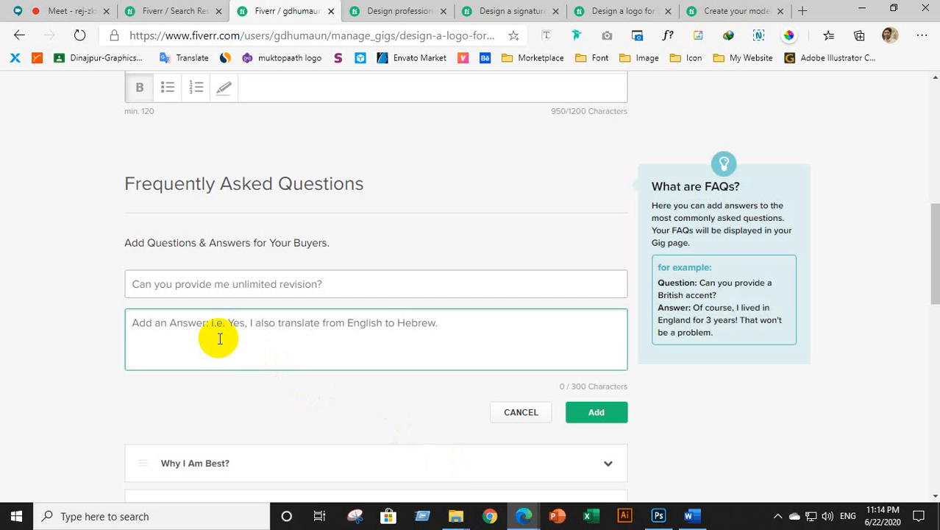
key("ctrl+v")
left_click(599, 413)
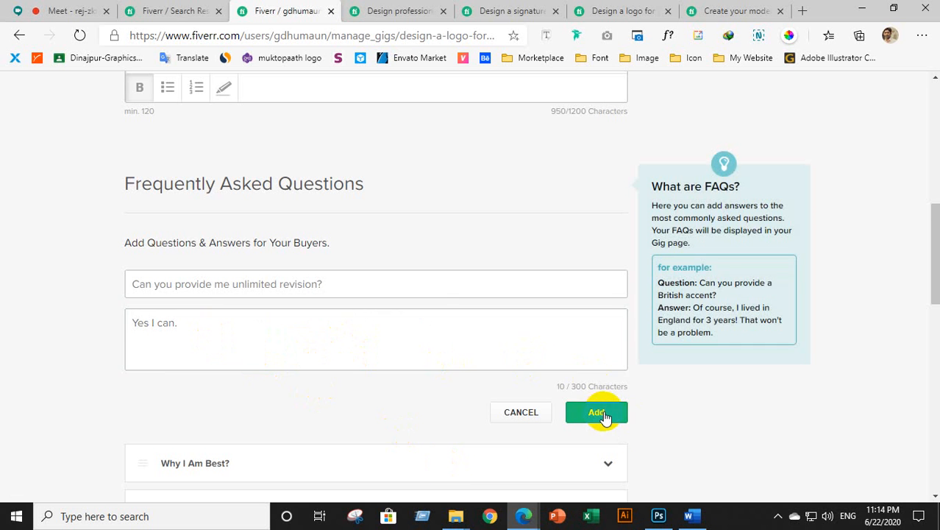
Review the gig description text and the list of FAQ entries from beginning to end.
scroll(571, 272, "down", 2)
scroll(484, 281, "up", 7)
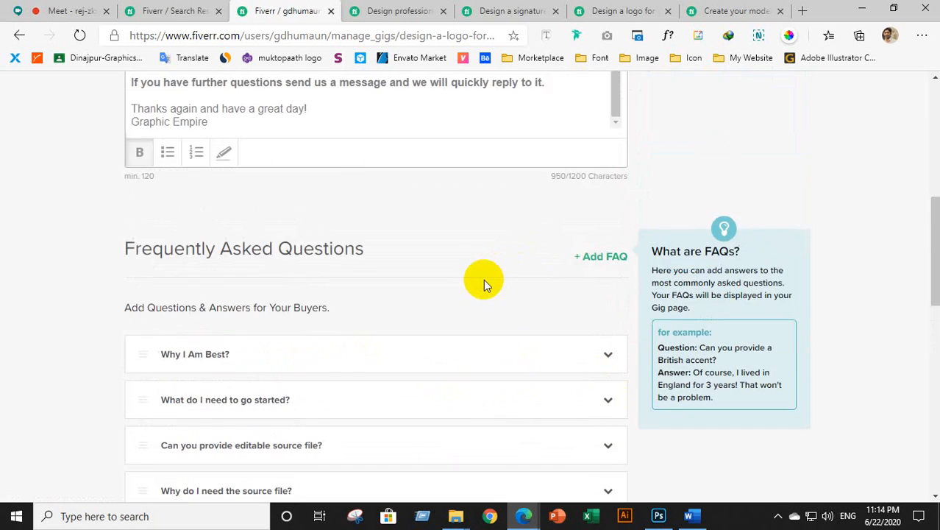
scroll(487, 281, "up", 1)
scroll(492, 283, "down", 1)
left_click(347, 340)
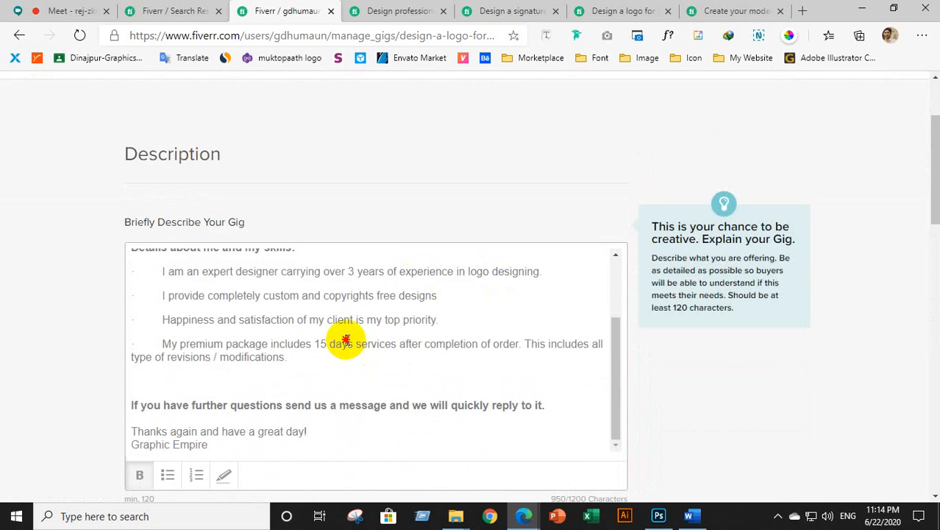
scroll(347, 339, "up", 1)
scroll(347, 340, "up", 3)
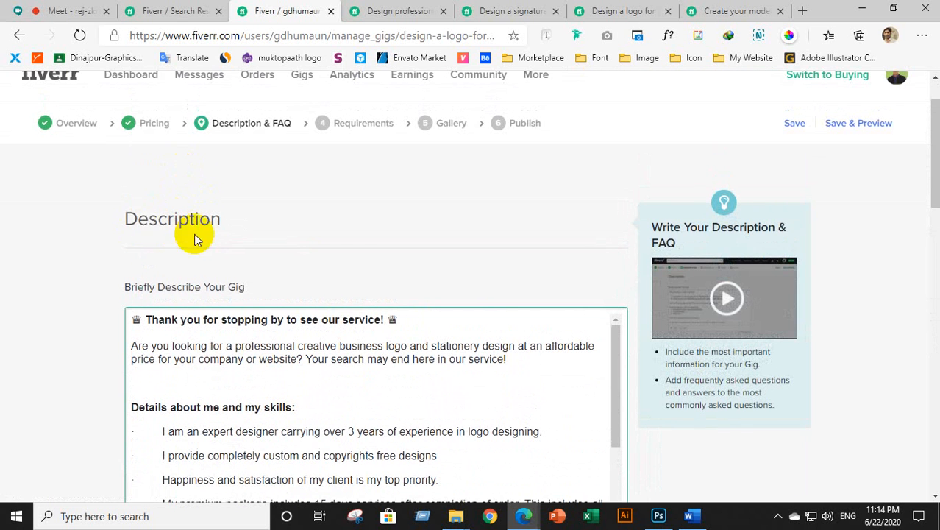
scroll(265, 260, "down", 2)
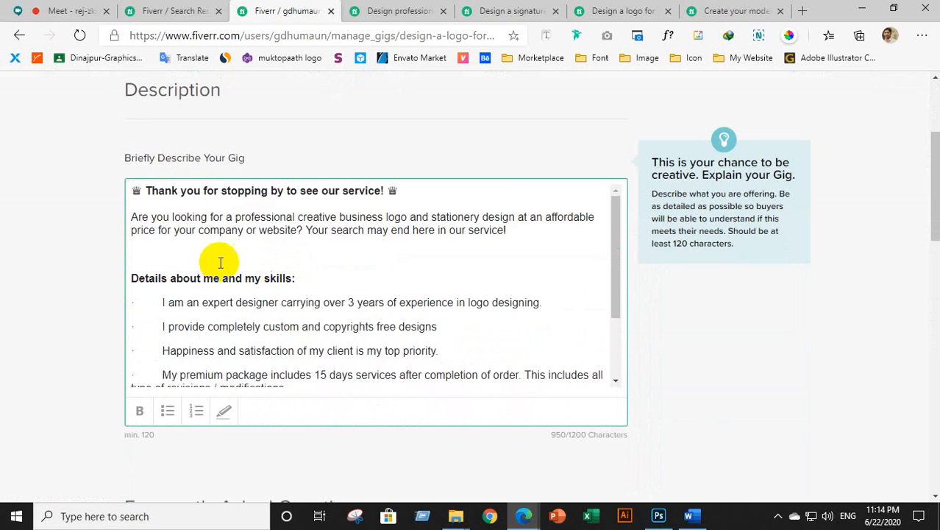
scroll(243, 266, "down", 1)
scroll(255, 270, "down", 1)
scroll(335, 273, "down", 1)
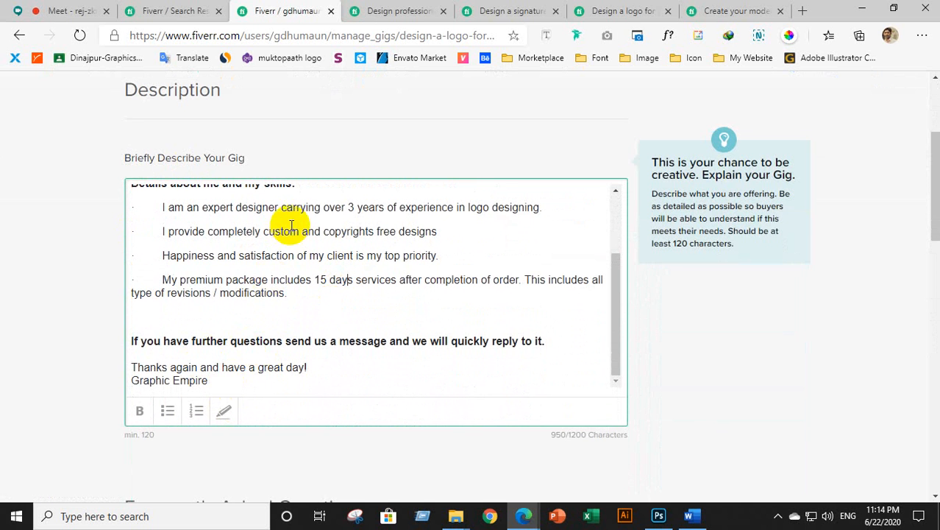
scroll(298, 231, "up", 1)
scroll(332, 246, "down", 2)
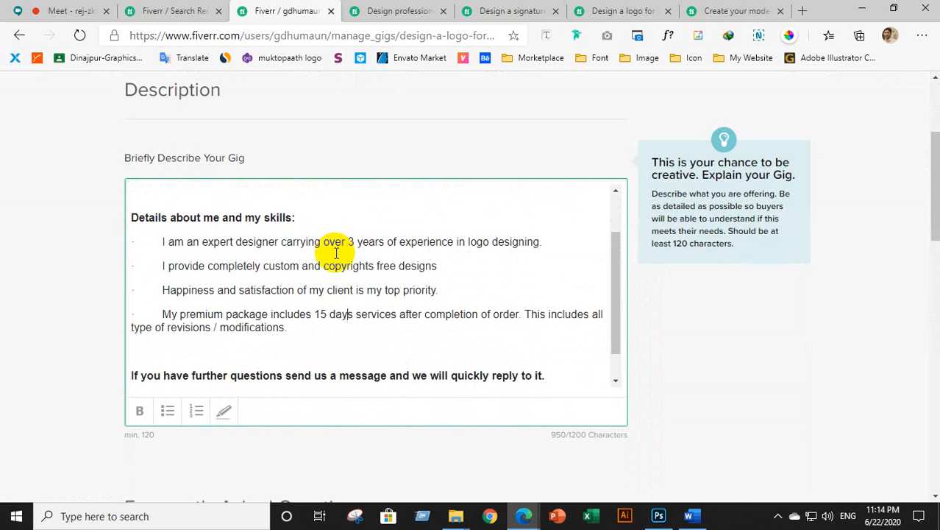
scroll(336, 253, "up", 2)
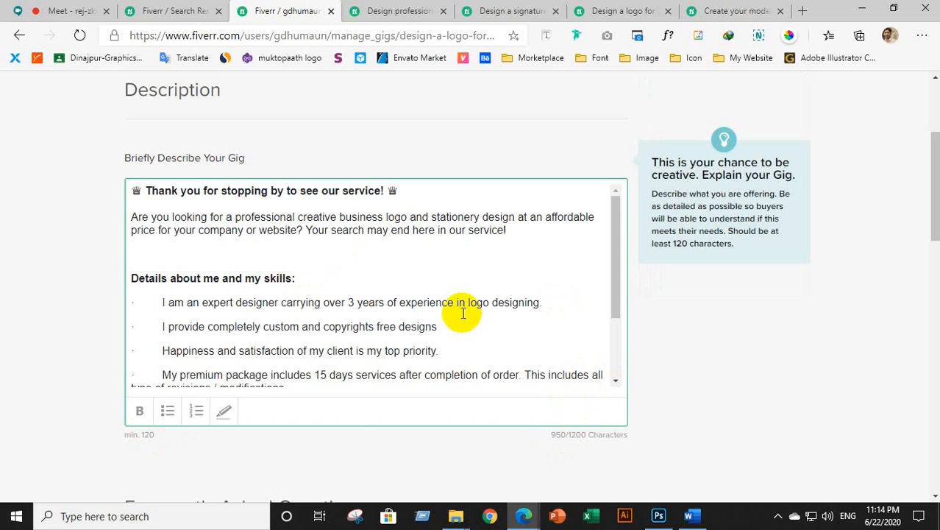
scroll(467, 315, "down", 2)
scroll(473, 312, "up", 3)
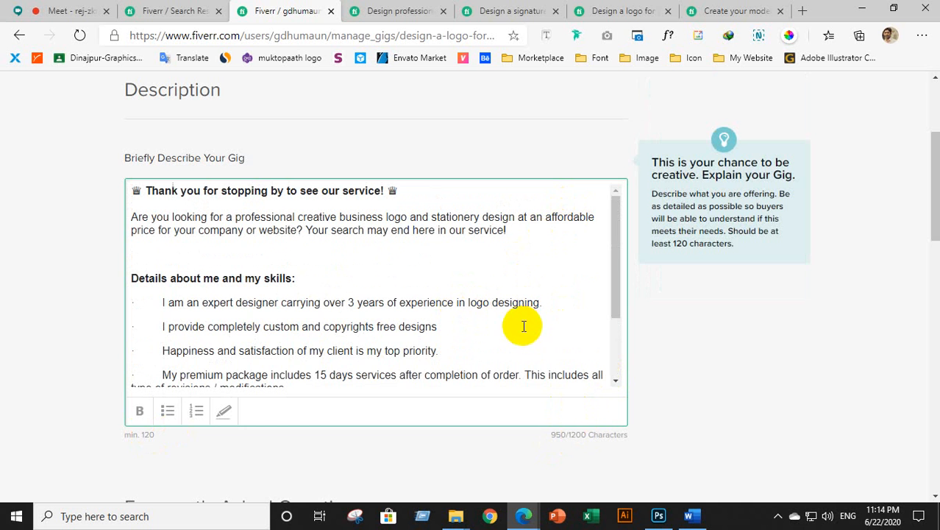
scroll(529, 344, "down", 2)
scroll(338, 417, "down", 3)
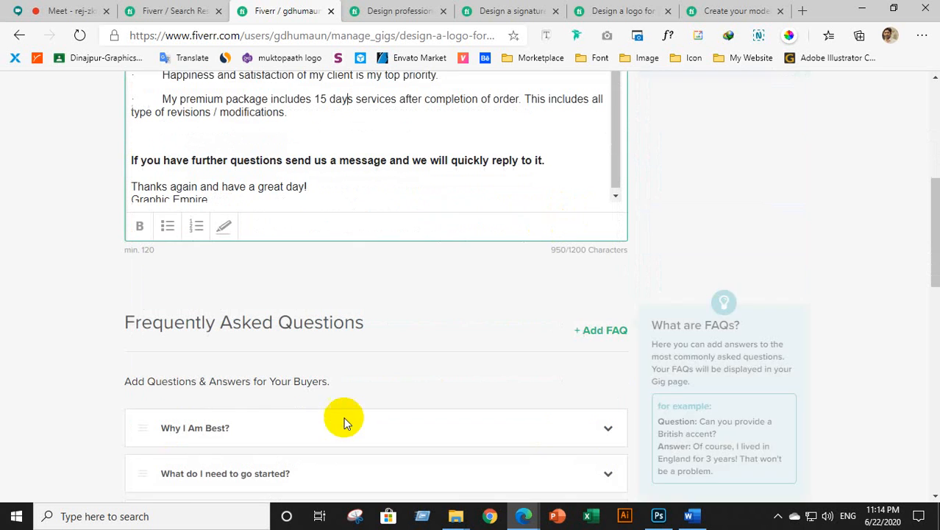
scroll(384, 374, "down", 3)
scroll(390, 381, "down", 3)
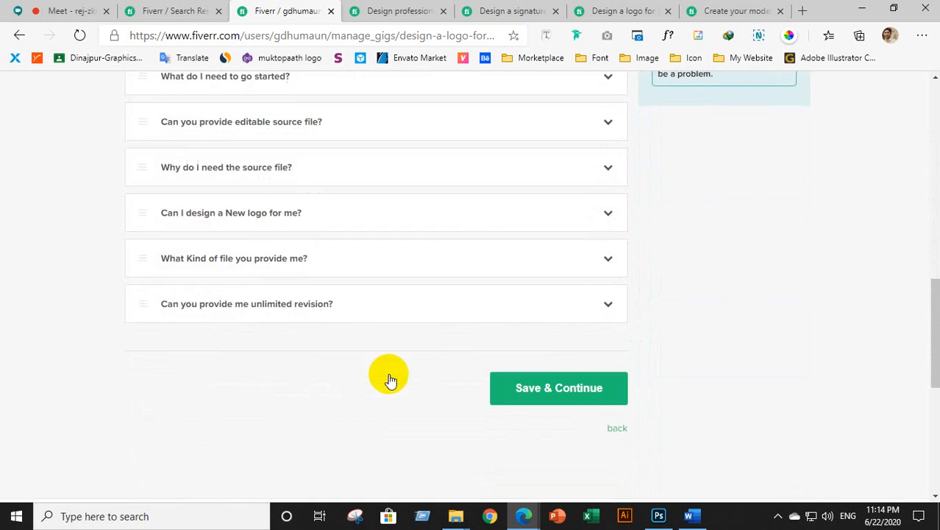
scroll(434, 245, "up", 10)
scroll(243, 240, "down", 3)
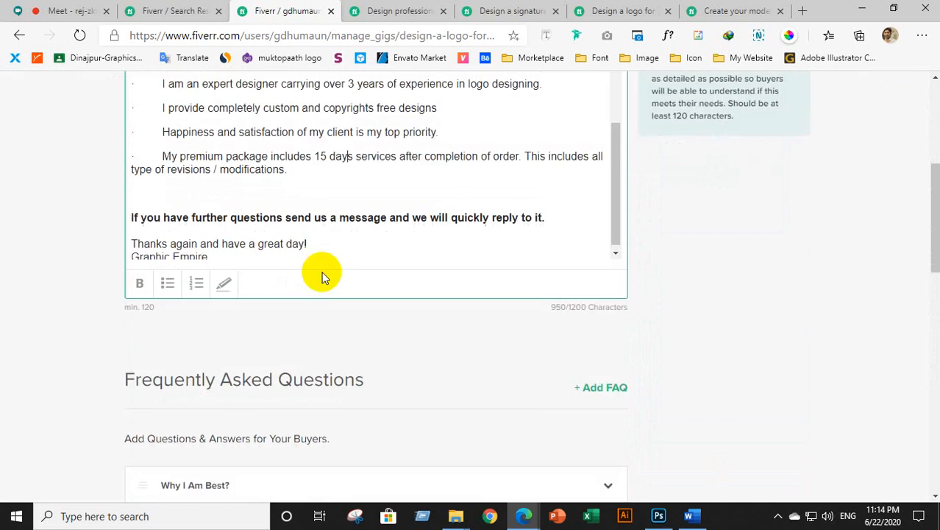
Save the Description & FAQ section of the gig and continue to Requirements.
scroll(319, 269, "up", 3)
scroll(384, 304, "down", 6)
scroll(545, 389, "down", 3)
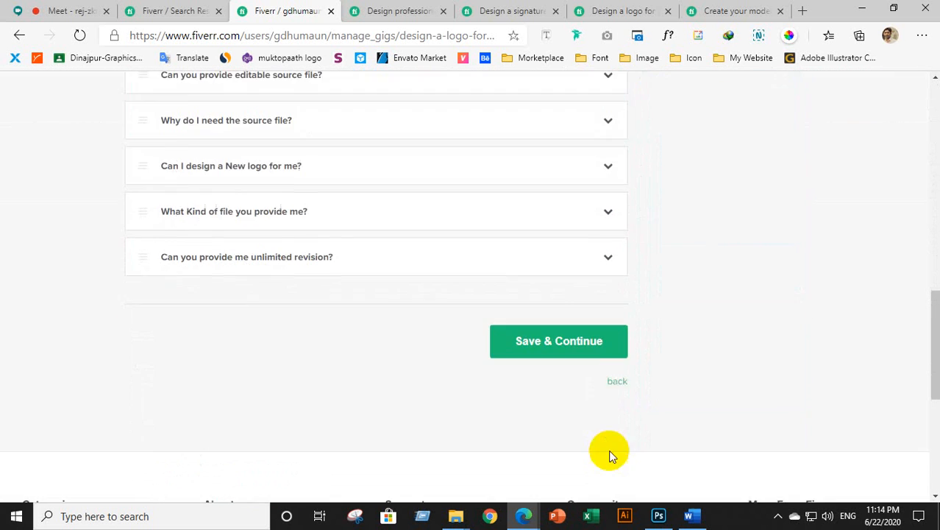
left_click(563, 321)
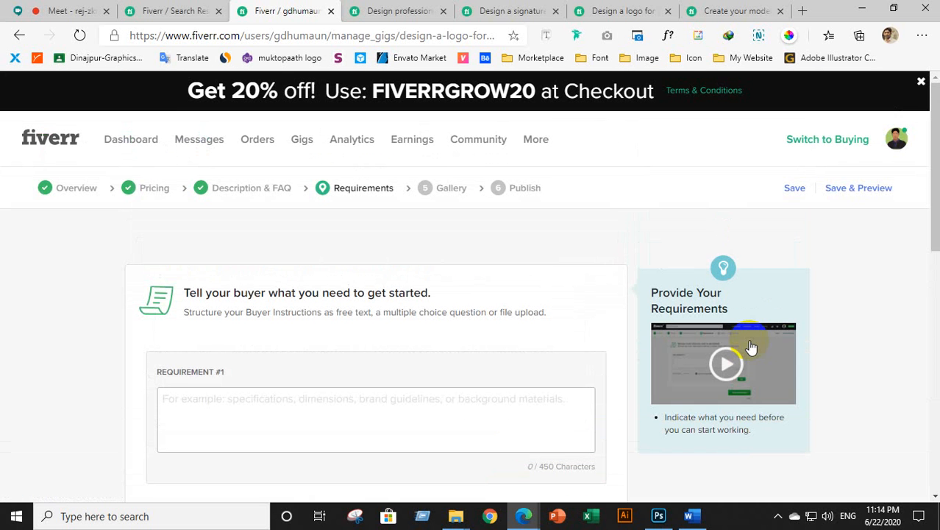
Write "Company Name" as the first buyer requirement and add it as a mandatory free-text question.
scroll(420, 346, "down", 3)
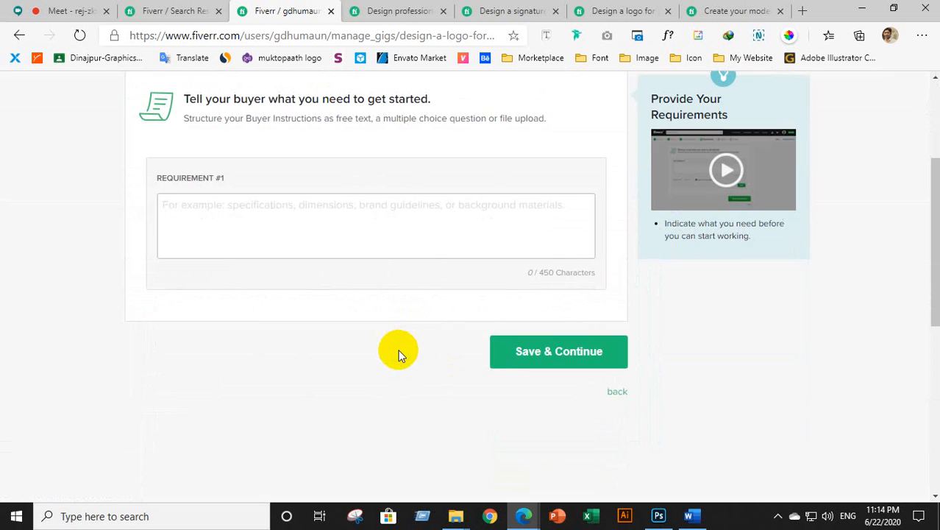
scroll(397, 351, "up", 2)
left_click(245, 343)
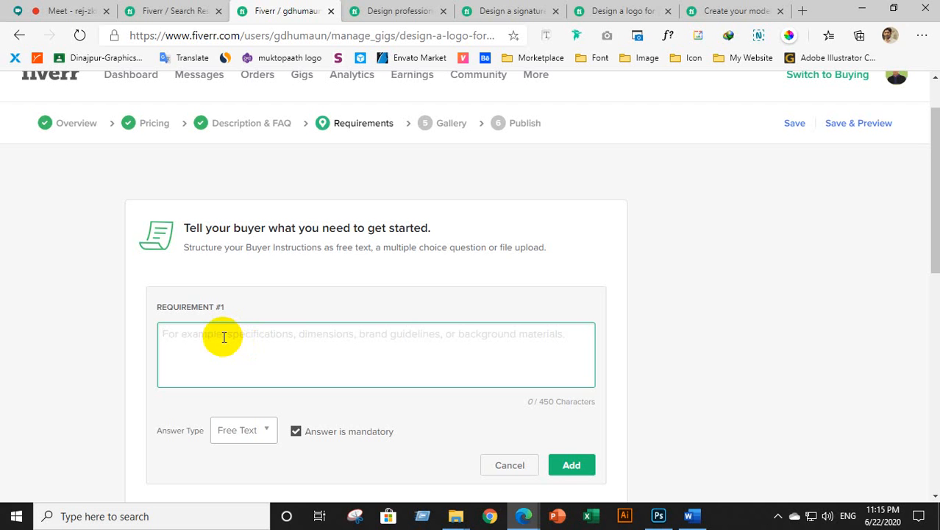
type("c")
key("BackSpace")
type("nE")
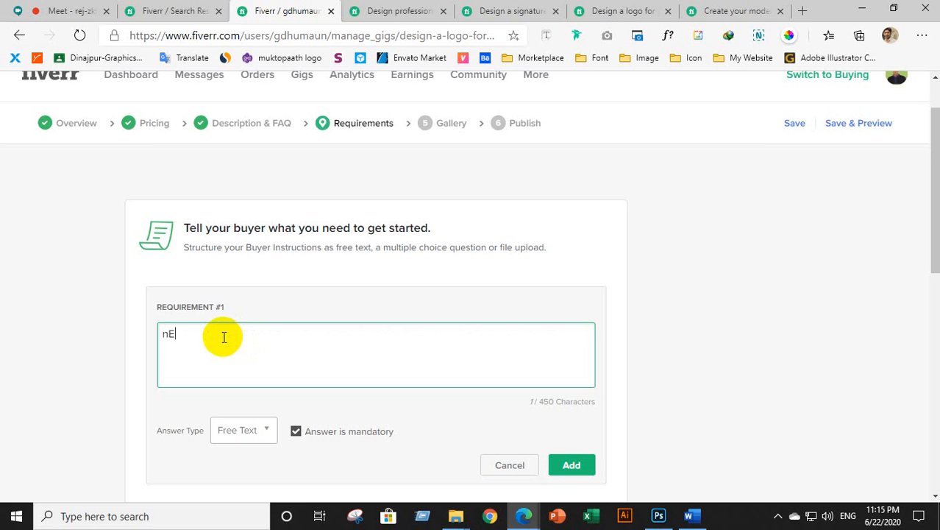
key("BackSpace")
key("BackSpace")
type("N")
key("BackSpace")
key("BackSpace")
type("Company Name")
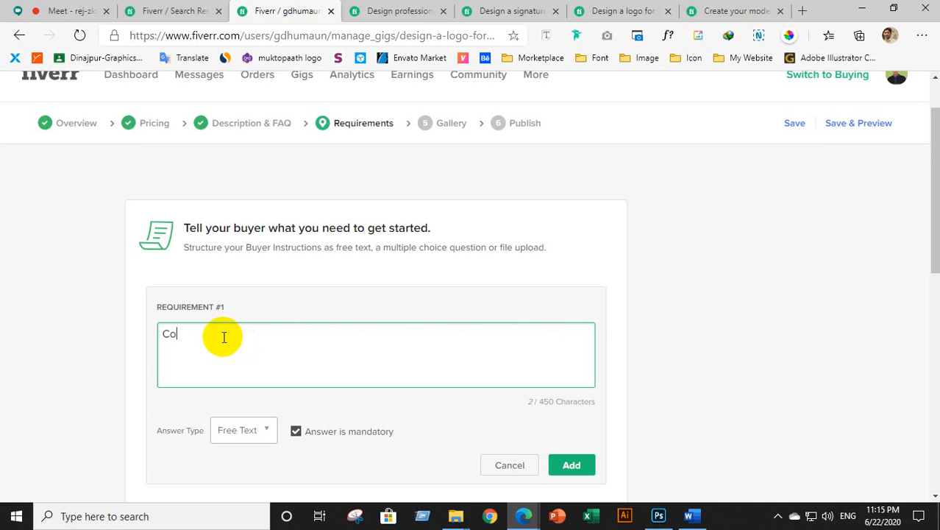
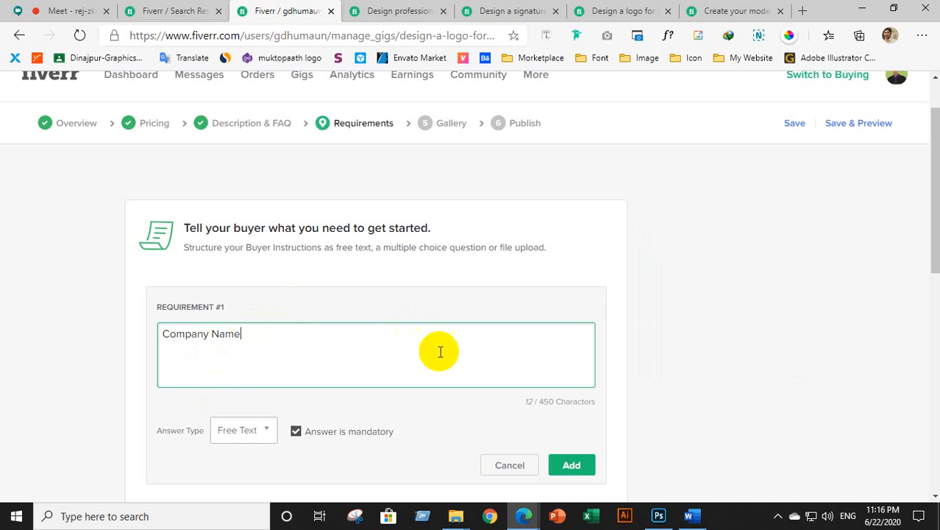
scroll(649, 408, "down", 2)
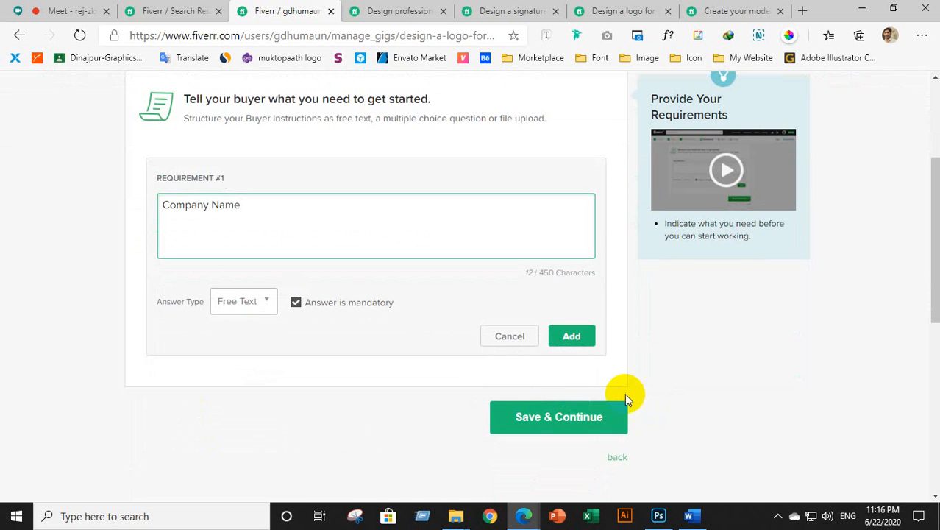
left_click(578, 344)
left_click(575, 339)
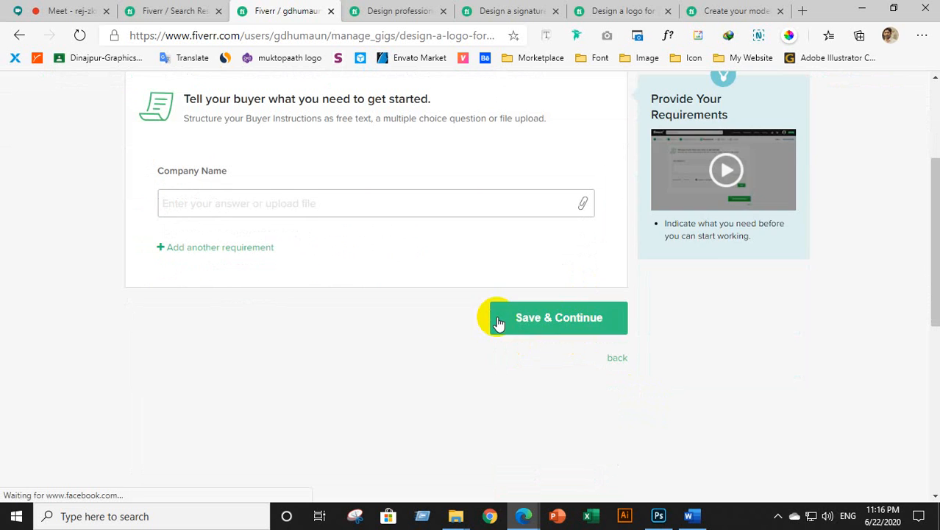
Save the gig's buyer requirements and continue to the Gallery section.
left_click(298, 204)
left_click(247, 207)
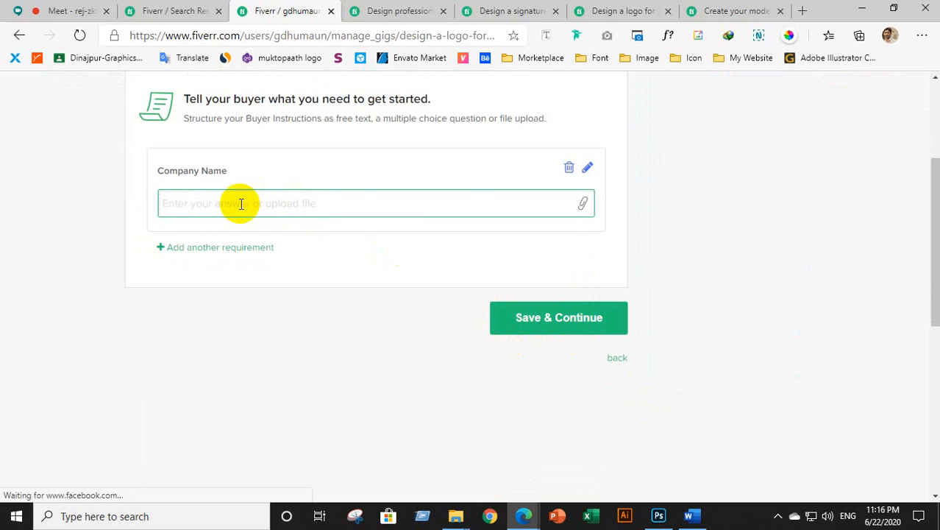
left_click(558, 316)
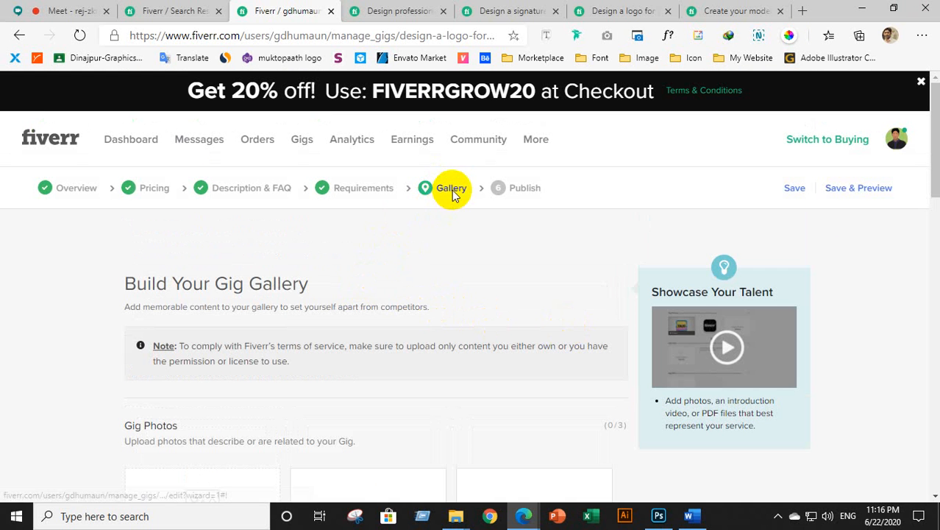
Examine the gig gallery's upload rules and the Gig Photos section with its photo format and size guidance.
scroll(423, 290, "down", 4)
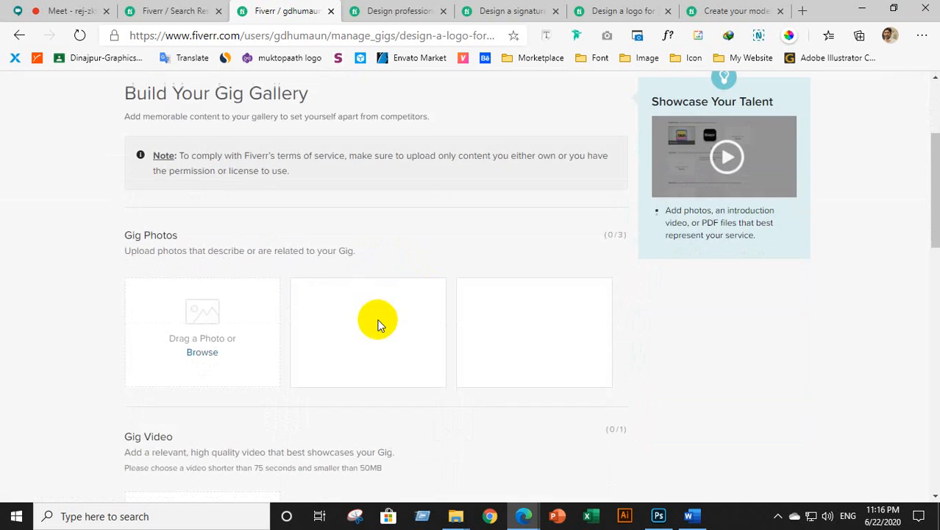
scroll(378, 320, "up", 2)
scroll(283, 210, "up", 2)
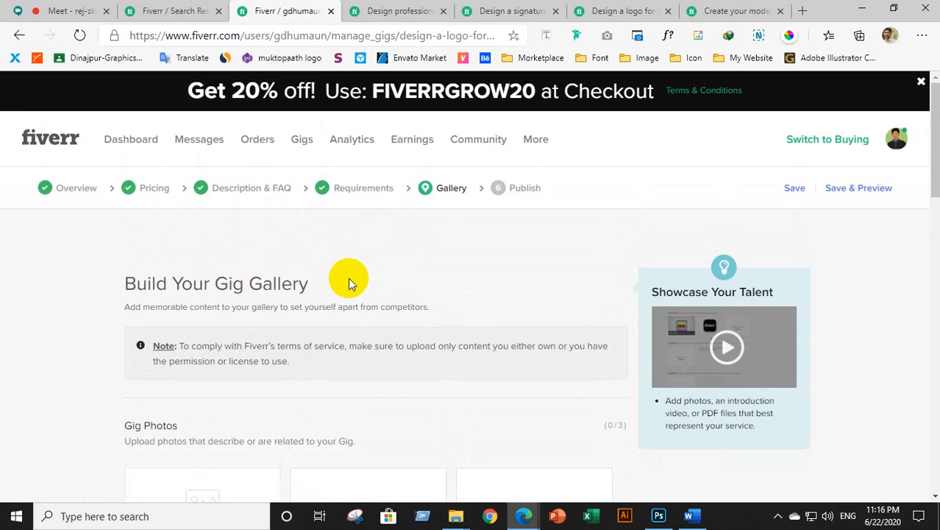
scroll(349, 278, "down", 2)
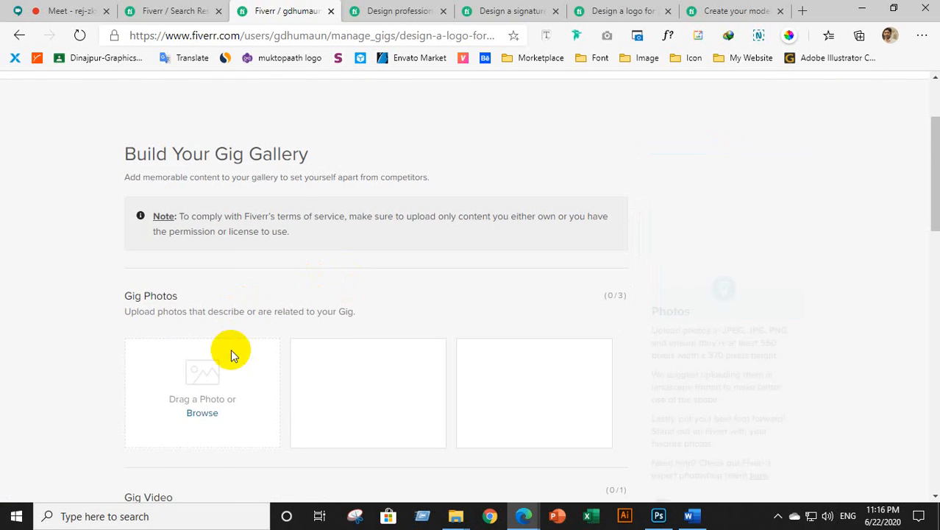
scroll(221, 368, "down", 1)
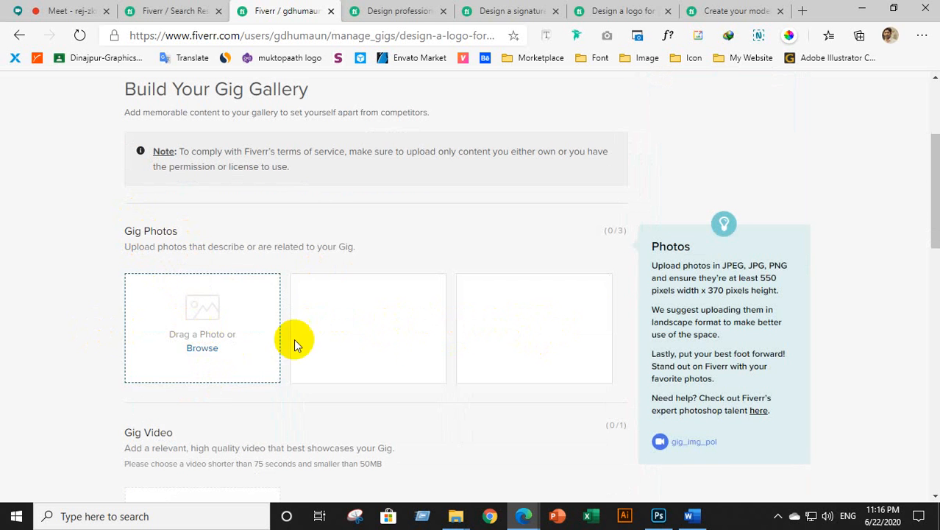
Examine the gallery's Gig Video and Gig PDFs sections, including their length, size and content guidance.
scroll(217, 329, "down", 2)
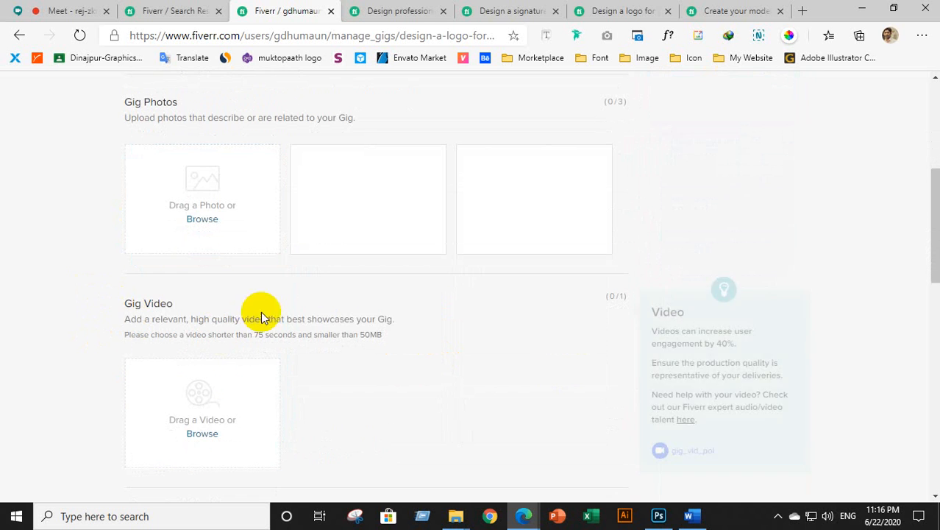
scroll(219, 400, "down", 1)
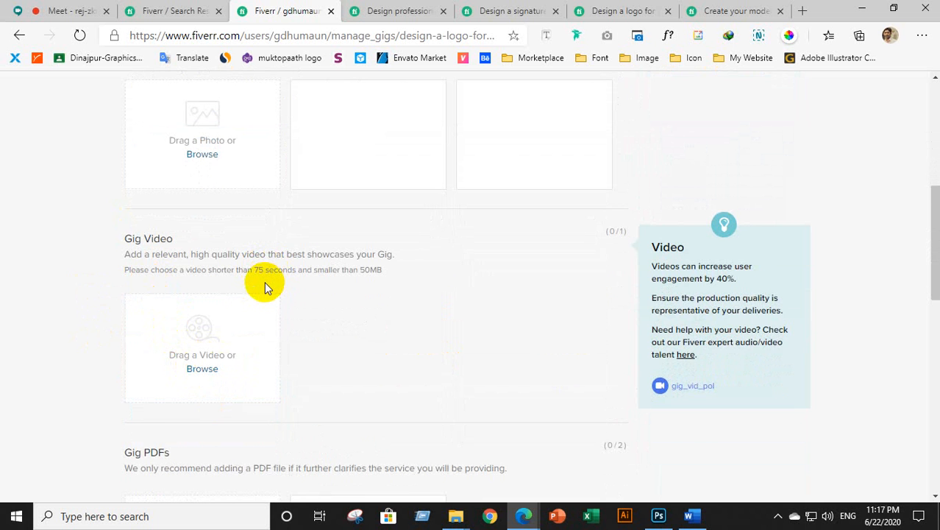
scroll(264, 282, "down", 3)
scroll(184, 331, "down", 1)
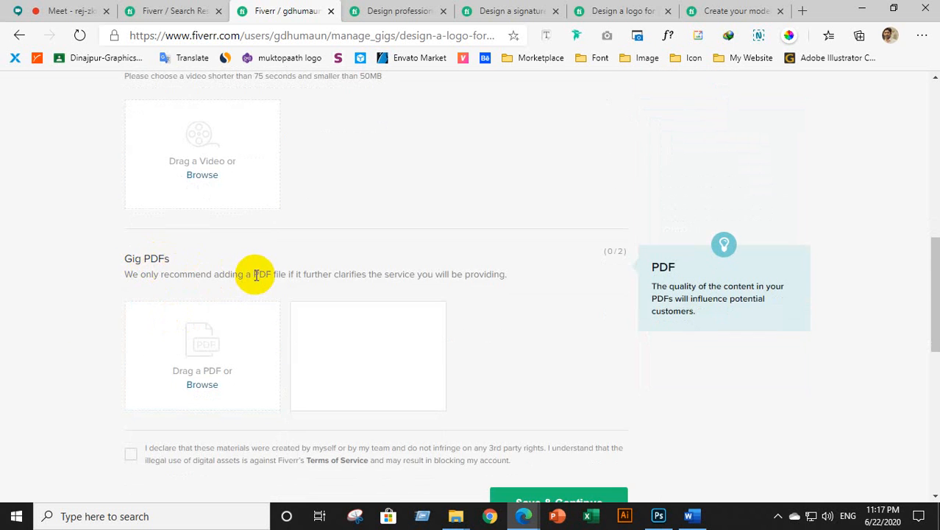
left_click_drag(253, 274, 287, 273)
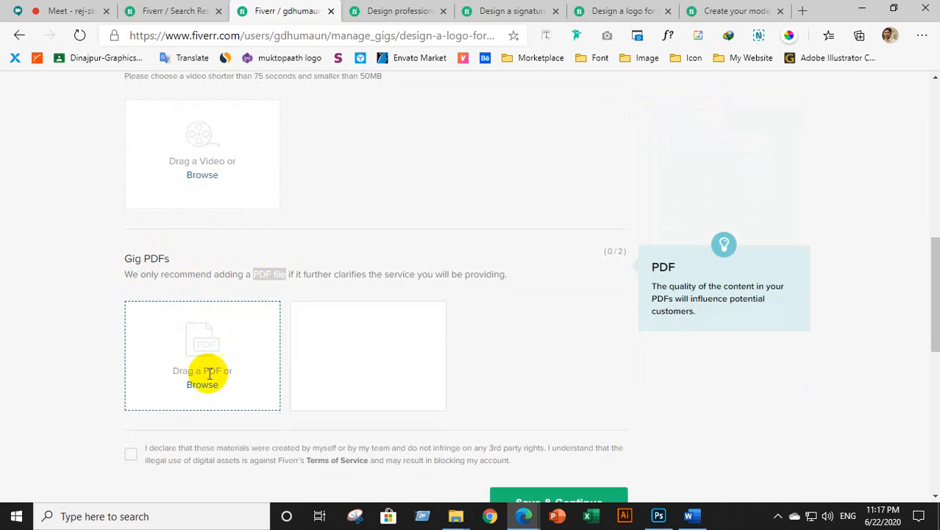
left_click(226, 262)
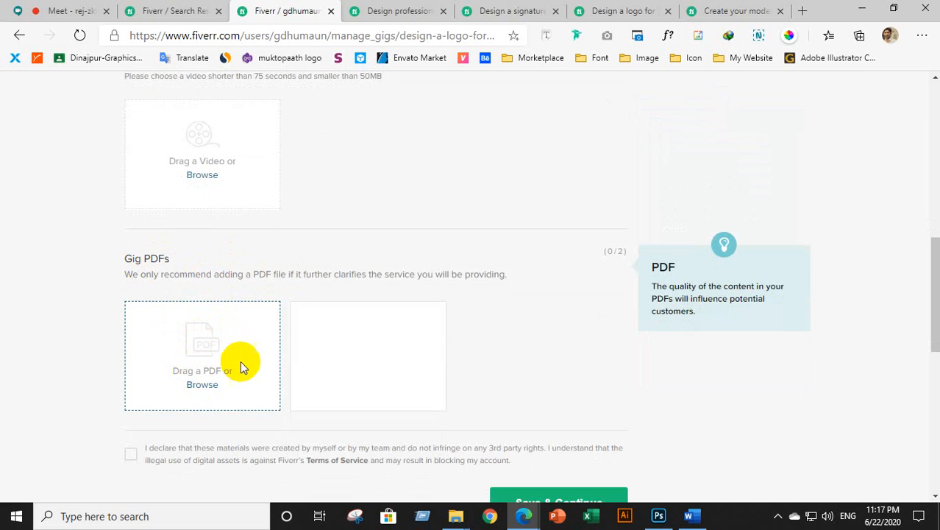
Upload the image "CEMPOL 09.12.19" from the Desktop folder as the first gig photo.
scroll(221, 327, "up", 4)
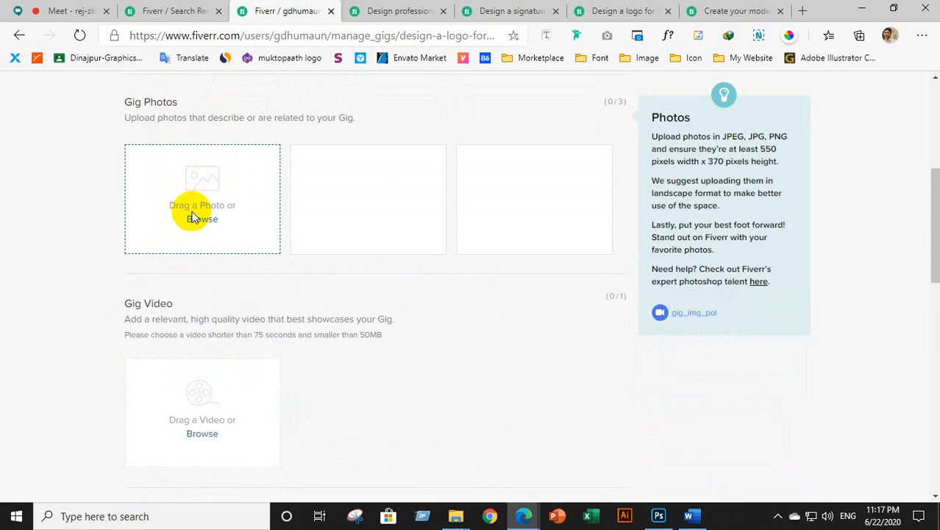
left_click(199, 218)
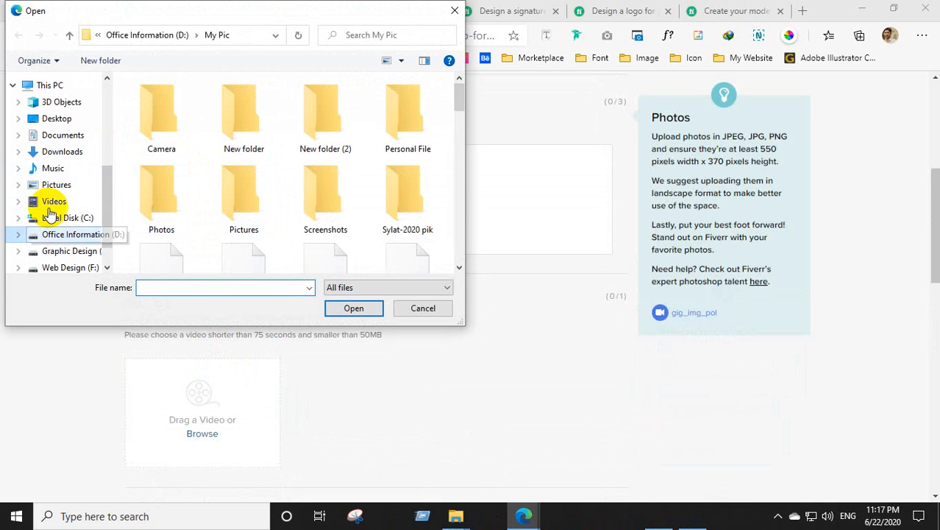
left_click(61, 121)
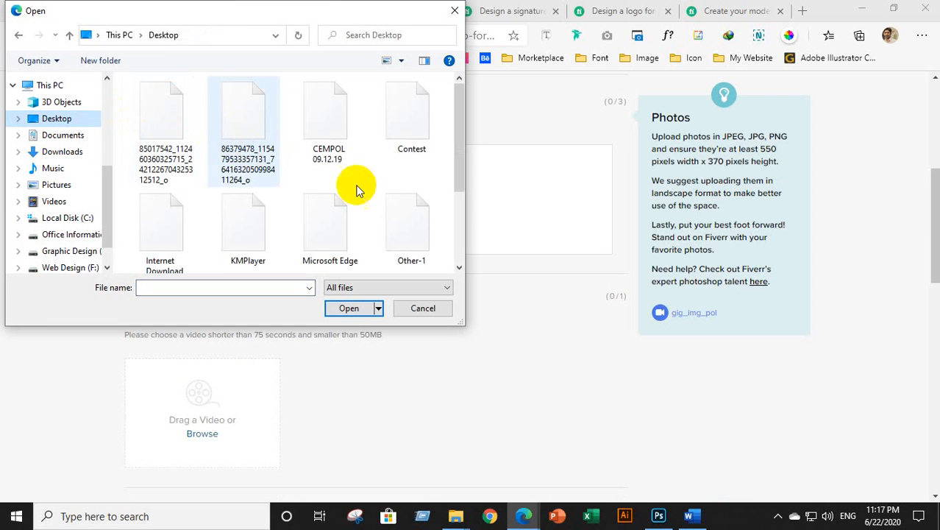
scroll(396, 197, "down", 2)
scroll(396, 197, "up", 2)
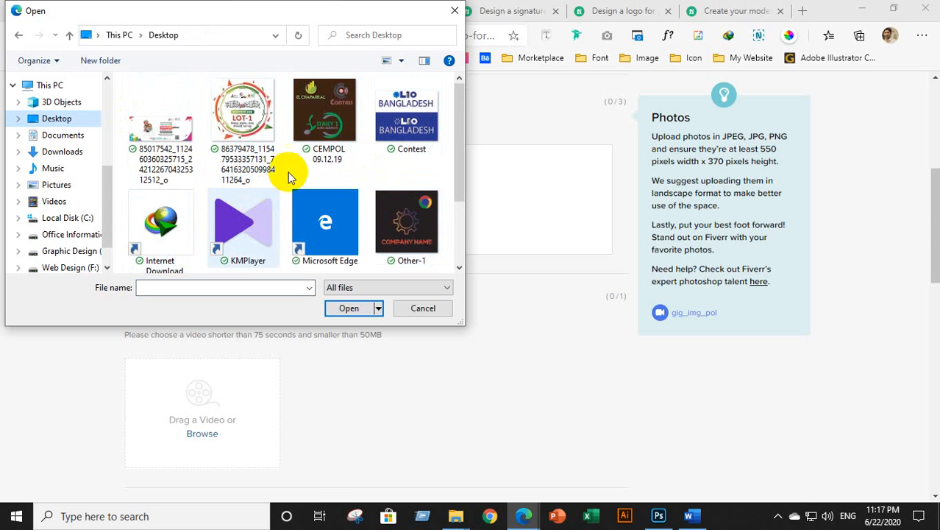
left_click(308, 129)
left_click(348, 309)
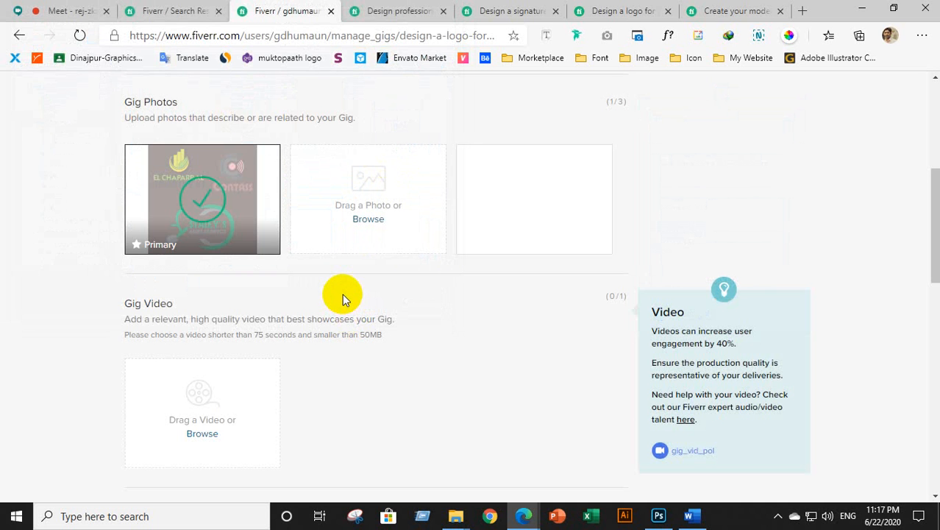
Upload the Desktop images "Contest" and "Other-1" as the second and third gig photos.
left_click(360, 220)
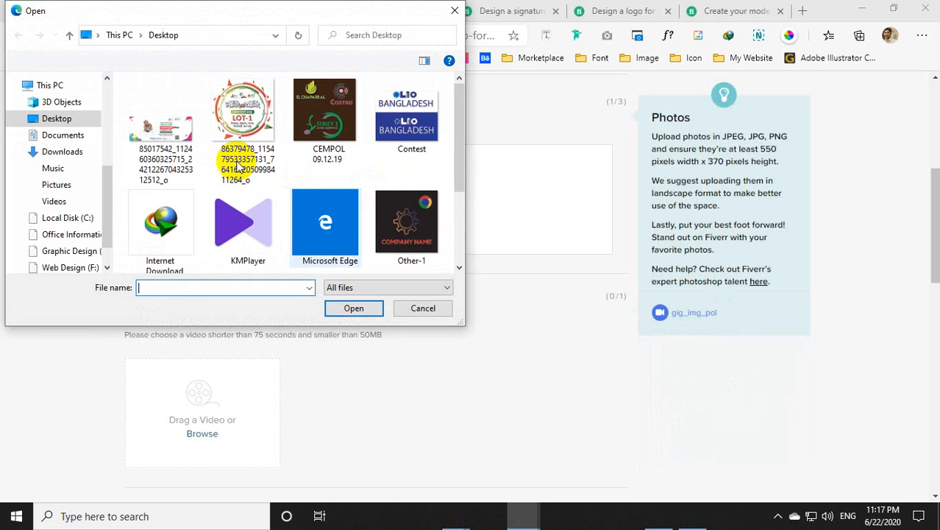
left_click(406, 140)
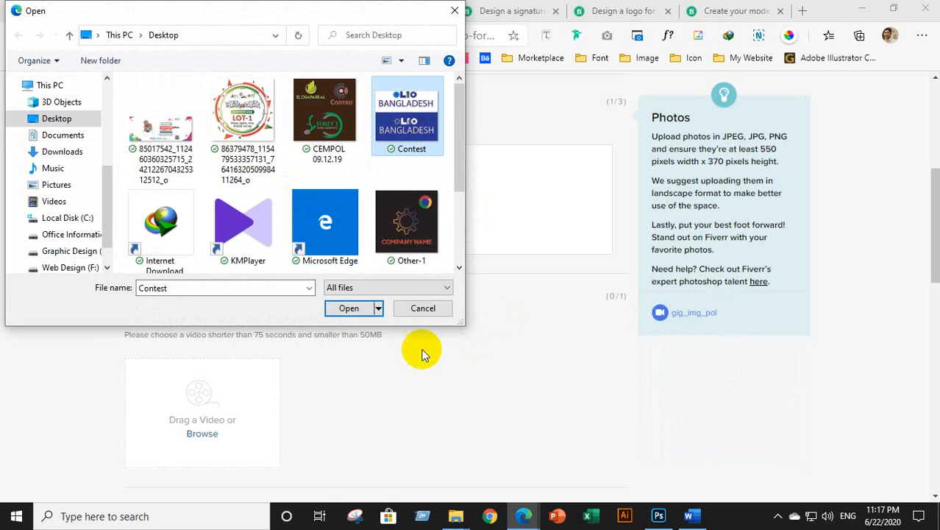
left_click(360, 309)
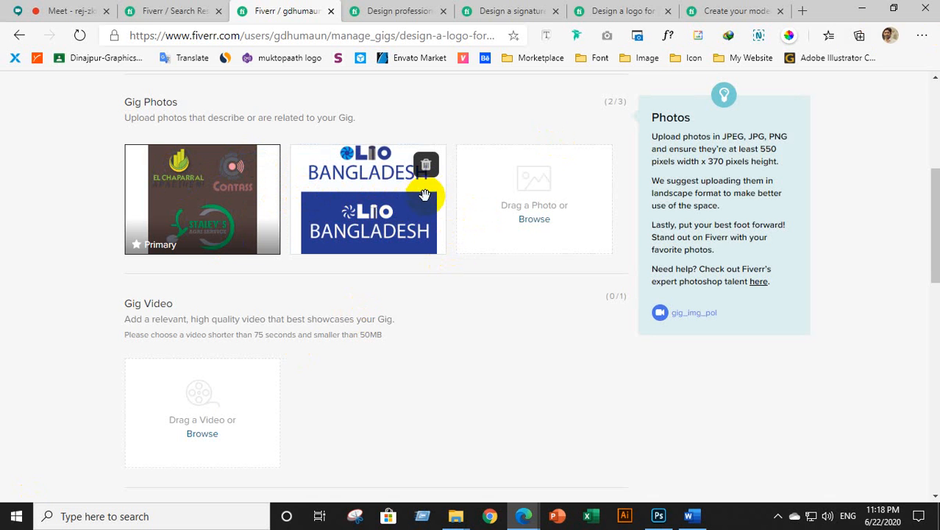
left_click(533, 221)
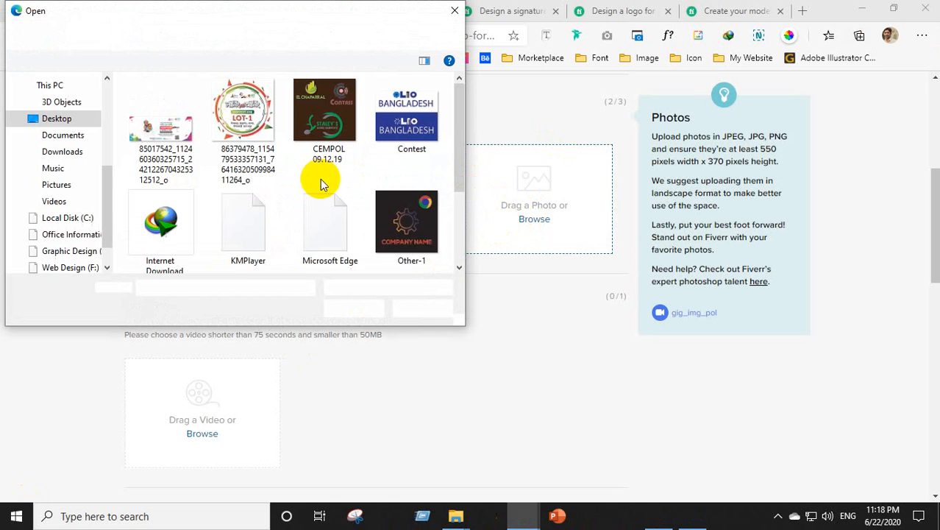
left_click(403, 237)
left_click(342, 312)
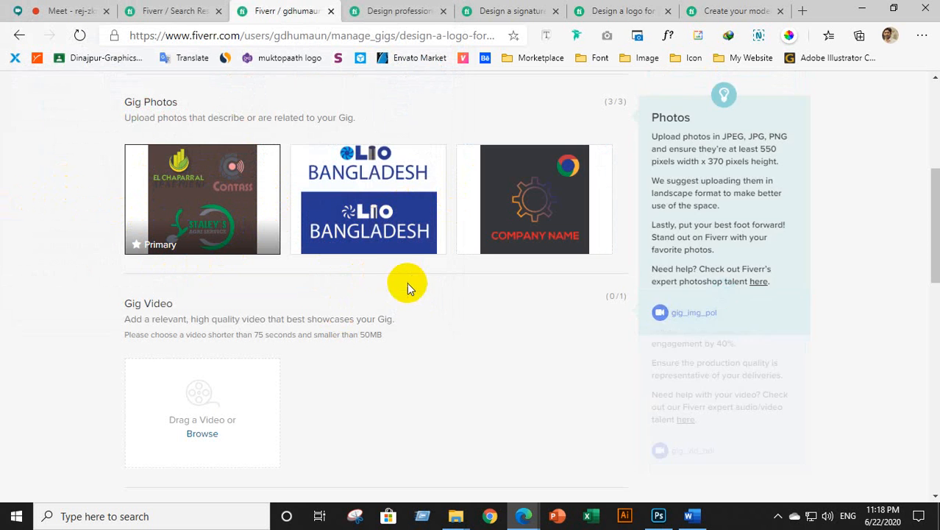
Review the three uploaded gig photos and the Gig Video and Gig PDFs sections of the gallery.
scroll(470, 180, "up", 3)
scroll(453, 198, "down", 1)
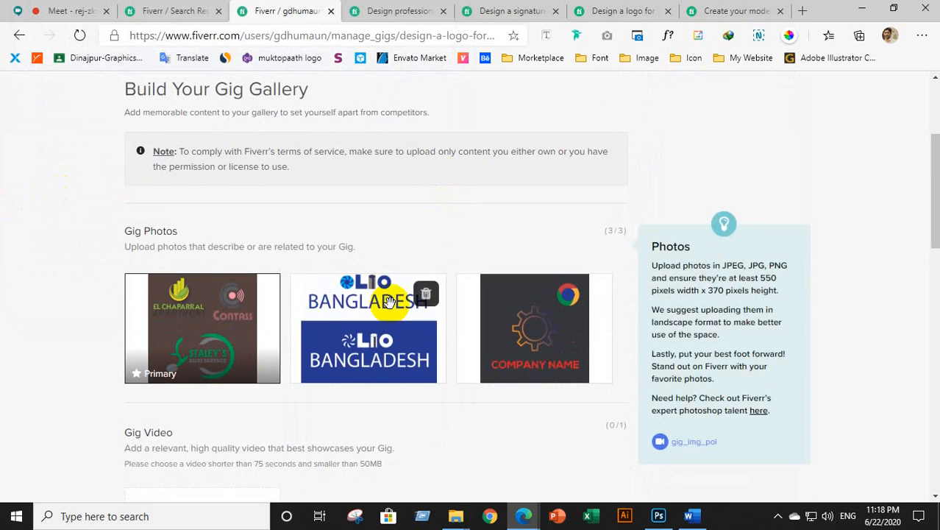
scroll(390, 302, "up", 2)
scroll(310, 273, "down", 2)
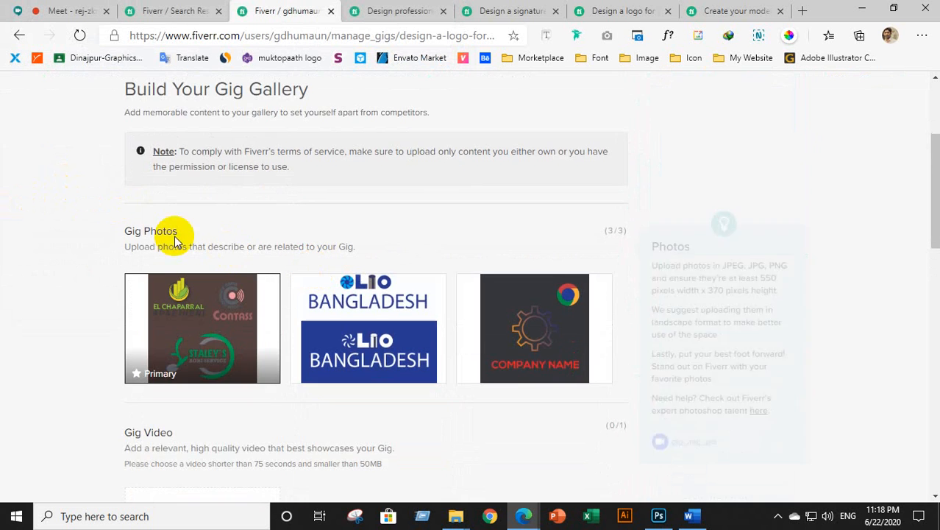
scroll(441, 253, "down", 3)
scroll(548, 305, "down", 1)
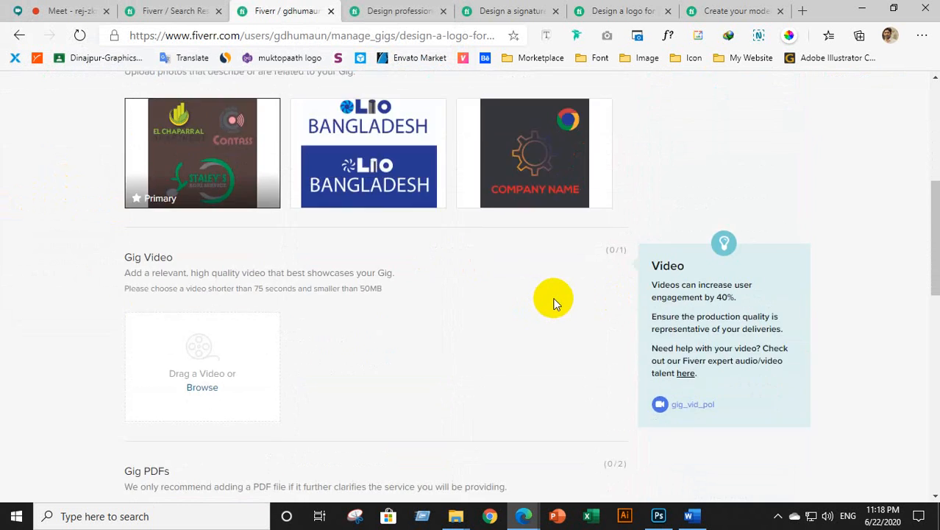
scroll(553, 303, "down", 5)
scroll(441, 264, "up", 3)
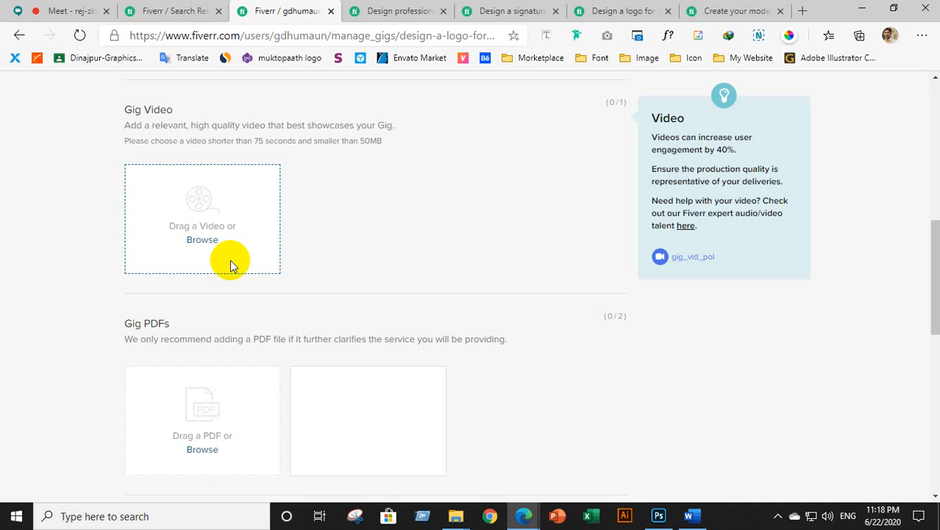
scroll(280, 237, "up", 3)
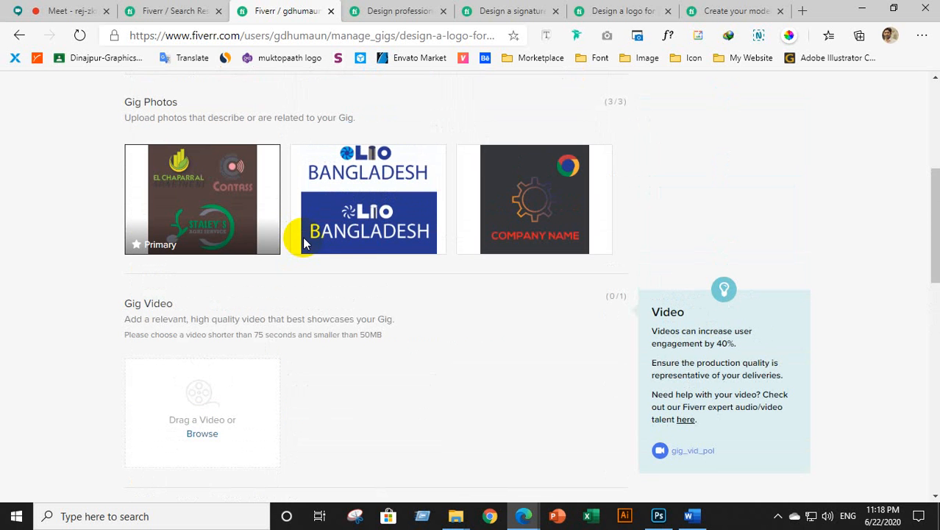
scroll(328, 238, "down", 2)
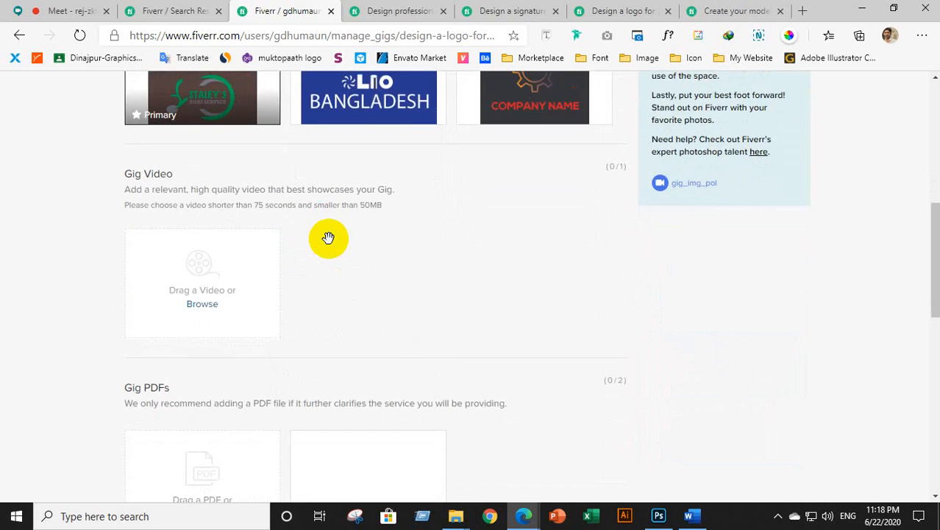
scroll(328, 237, "up", 2)
scroll(311, 273, "down", 2)
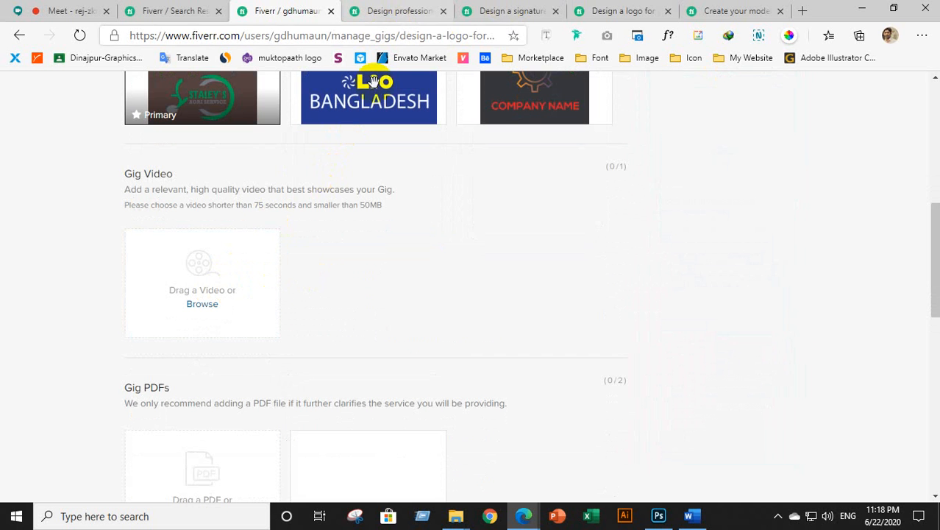
scroll(179, 366, "down", 3)
scroll(185, 289, "up", 6)
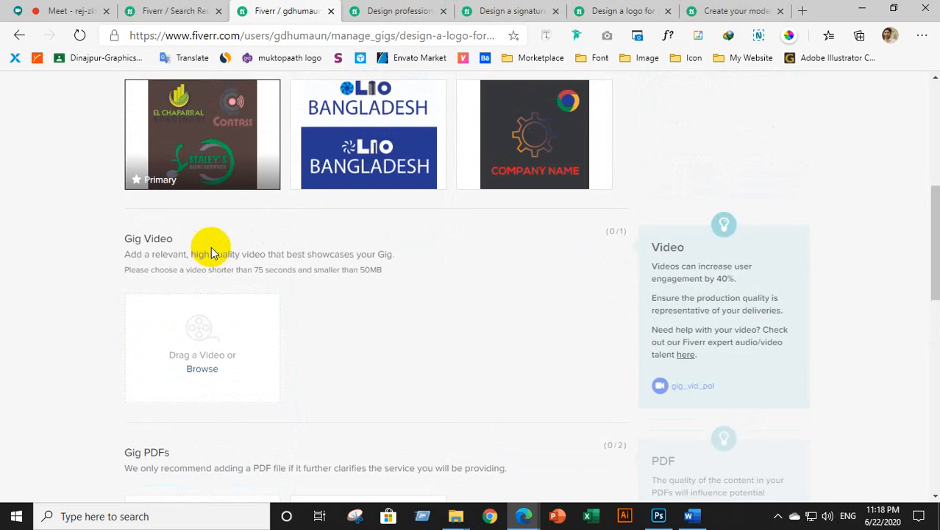
scroll(210, 242, "down", 2)
scroll(213, 261, "down", 2)
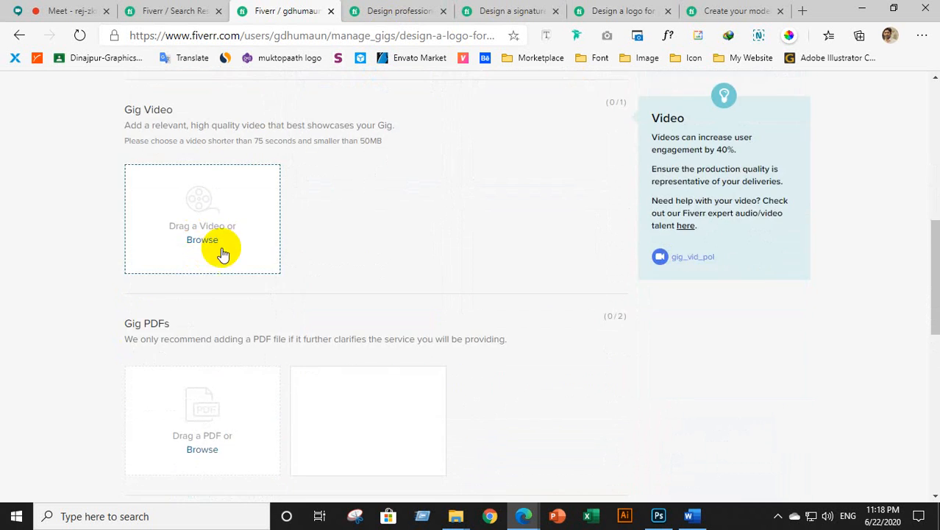
scroll(205, 331, "down", 2)
scroll(235, 221, "up", 4)
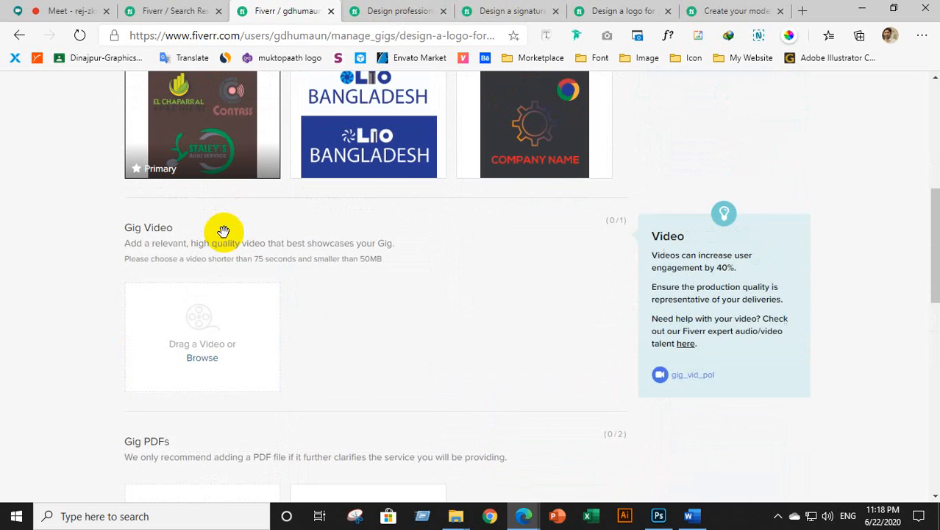
scroll(382, 167, "up", 1)
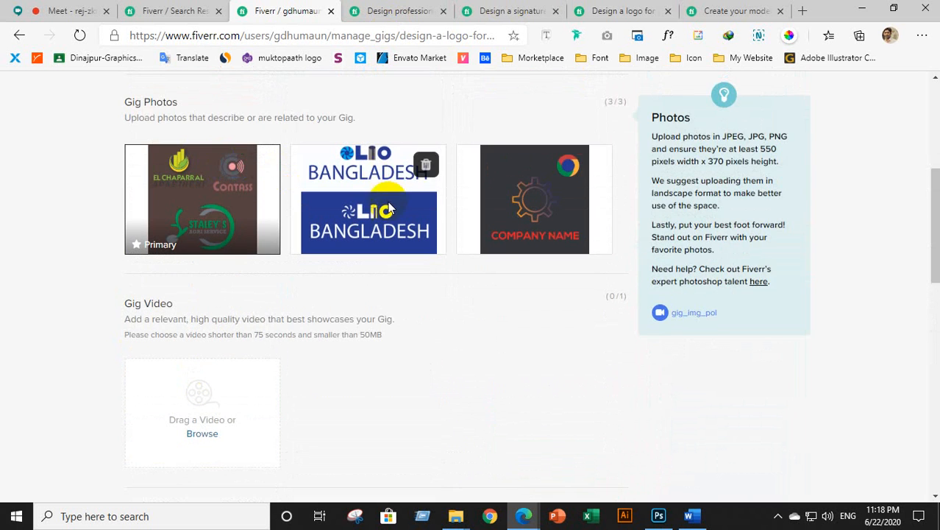
scroll(186, 380, "down", 3)
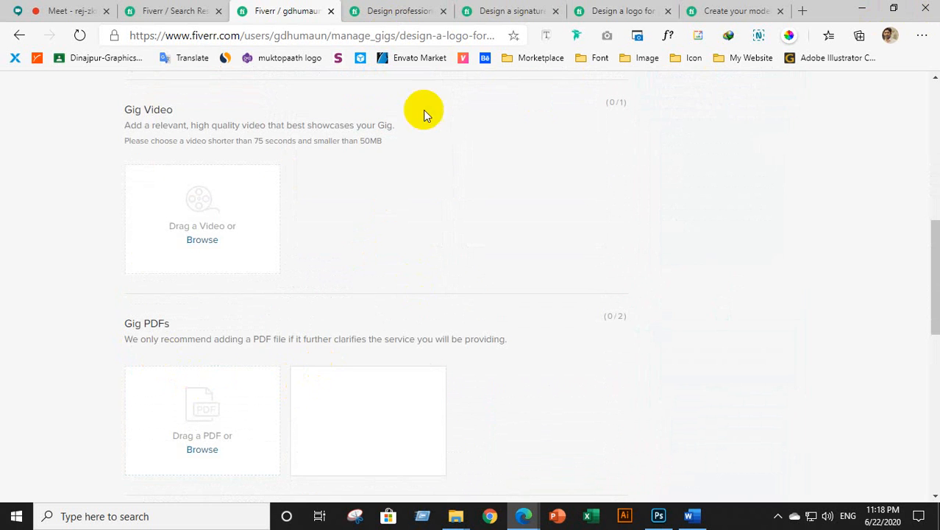
scroll(514, 213, "up", 3)
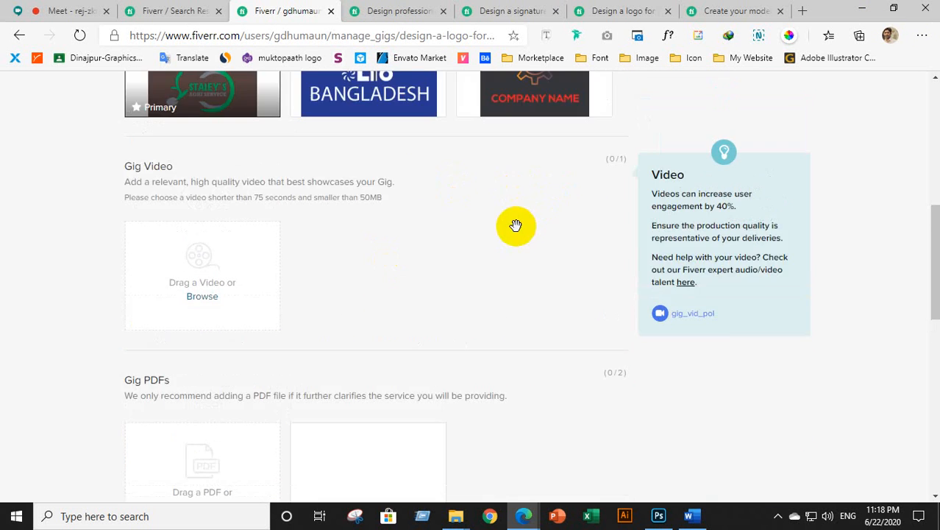
Accept the declaration that the materials are original, then save the gallery and continue to the Publish section.
scroll(493, 253, "down", 4)
scroll(492, 265, "down", 4)
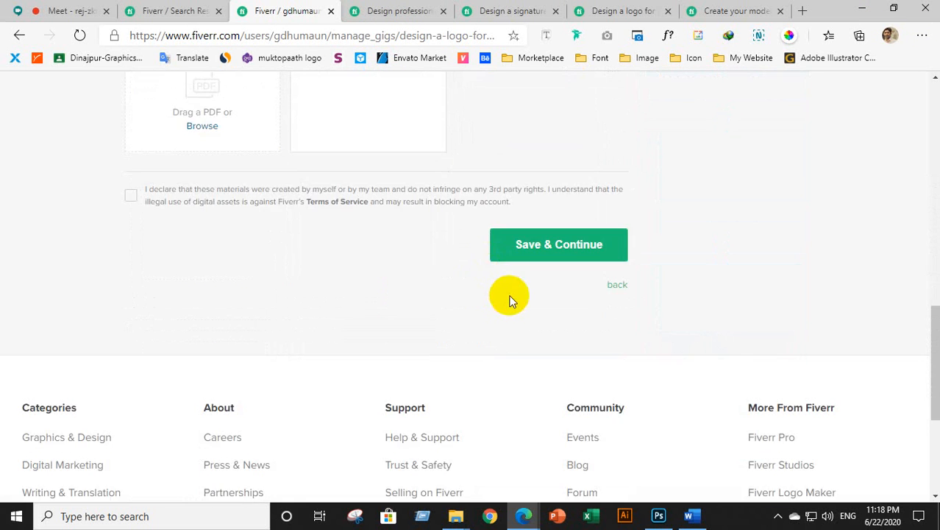
scroll(510, 298, "up", 1)
left_click(130, 265)
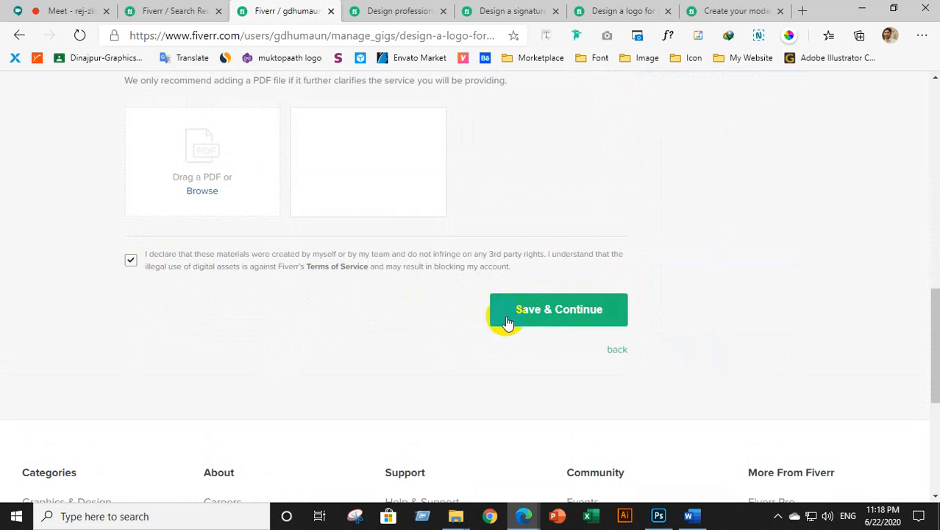
left_click(548, 322)
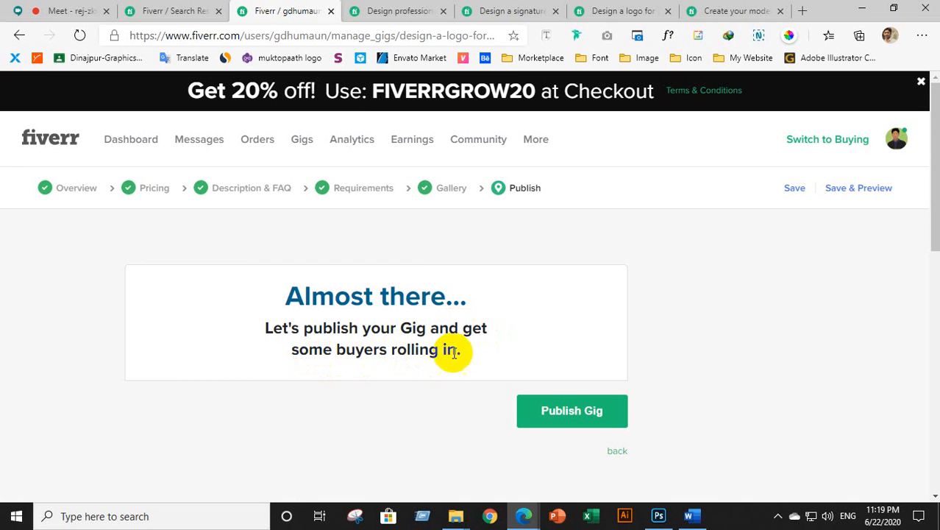
Publish the logo design gig, finish the gig setup and view it in the list of active gigs.
left_click(559, 416)
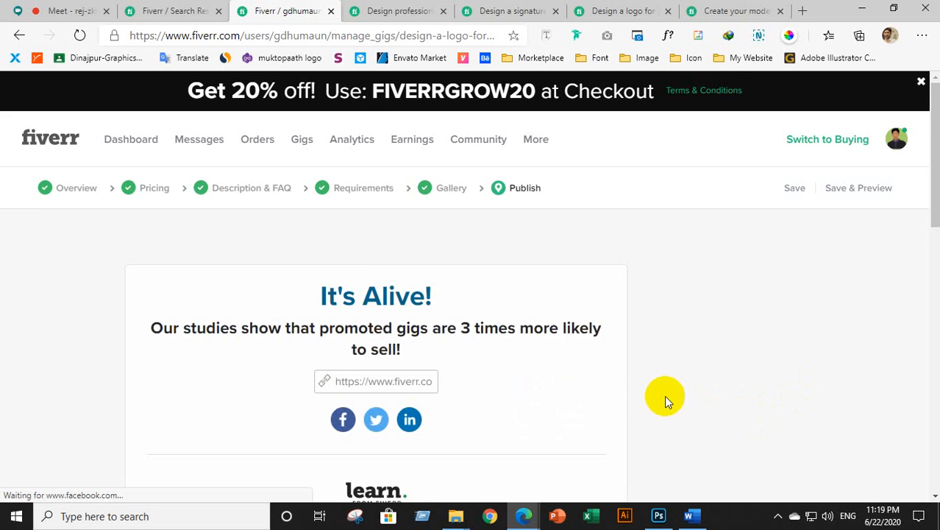
scroll(575, 368, "down", 6)
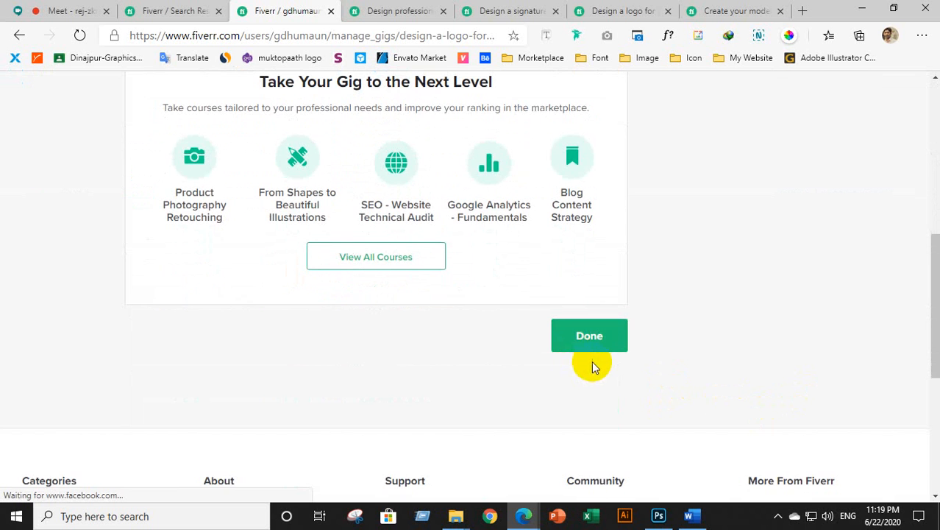
left_click(591, 339)
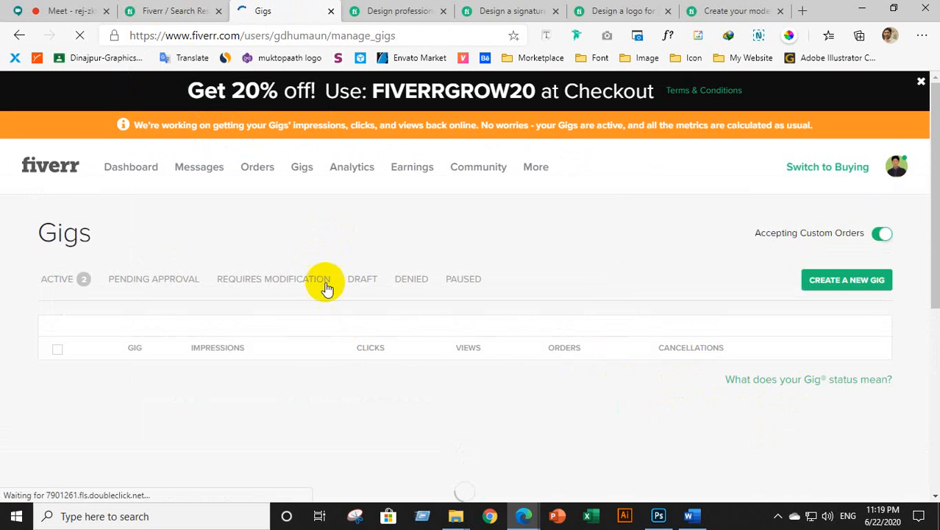
scroll(294, 280, "down", 3)
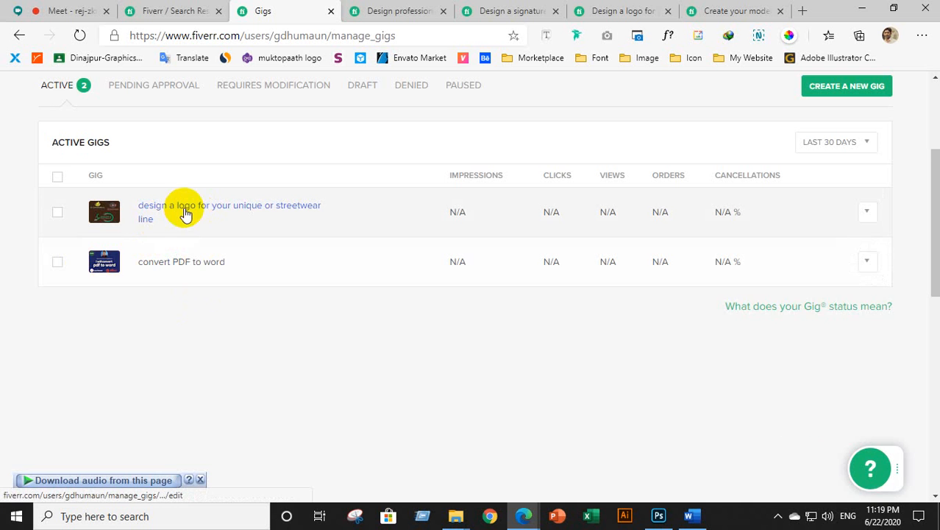
Expand the logo design gig in the active gigs list and examine its status, gig info and reviews.
left_click(186, 213)
scroll(235, 184, "up", 1)
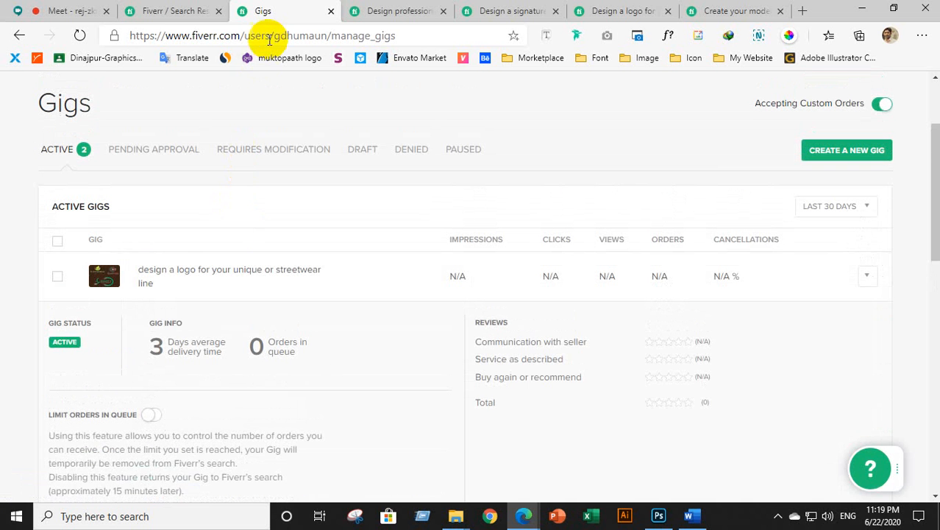
left_click(292, 36)
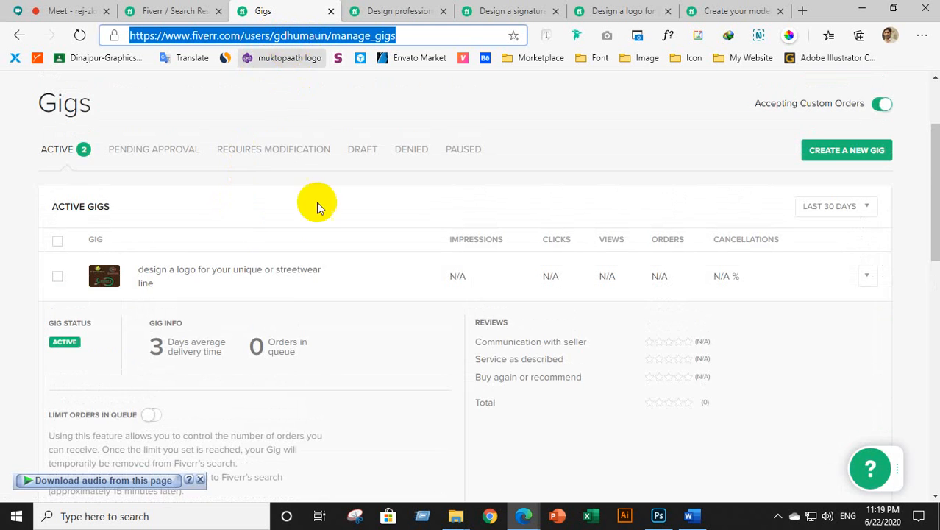
scroll(316, 202, "down", 3)
scroll(293, 231, "up", 3)
left_click(219, 299)
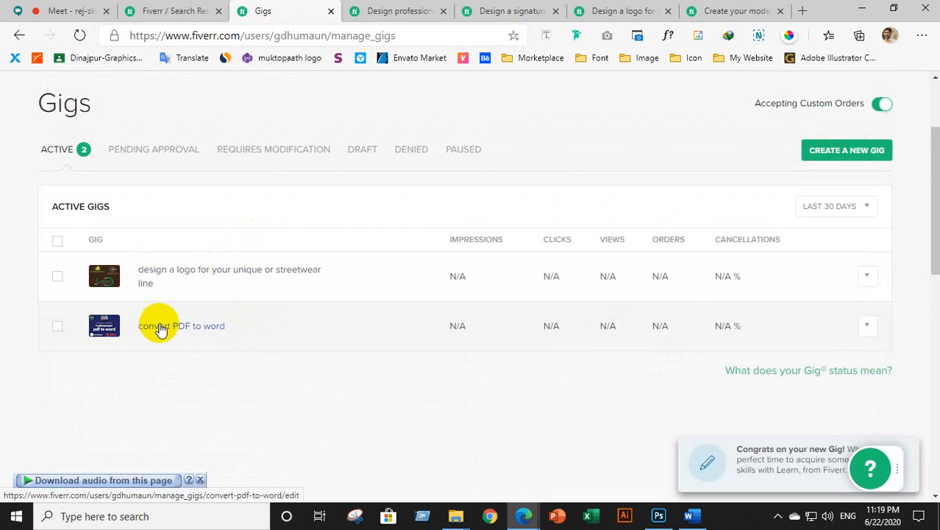
left_click(171, 278)
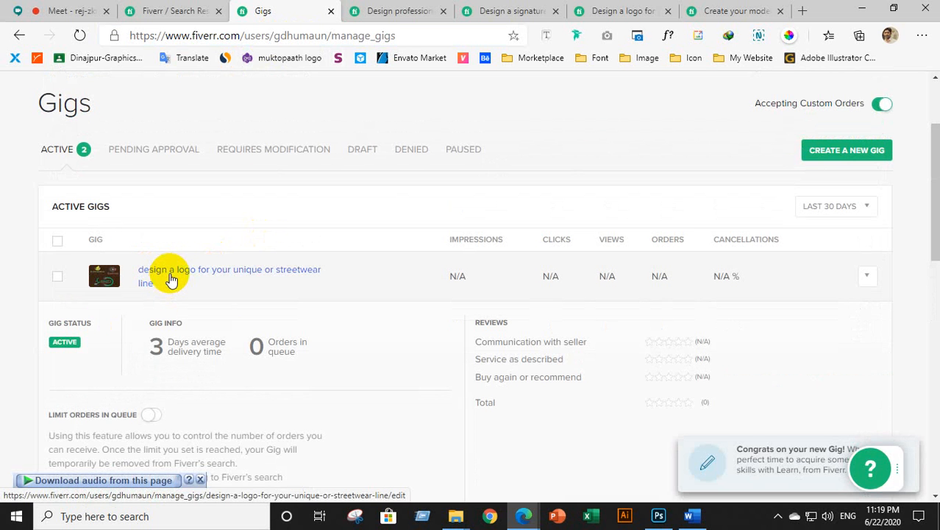
Check the manage gigs page address and review the logo design gig's order queue limit and watermark settings.
left_click(257, 42)
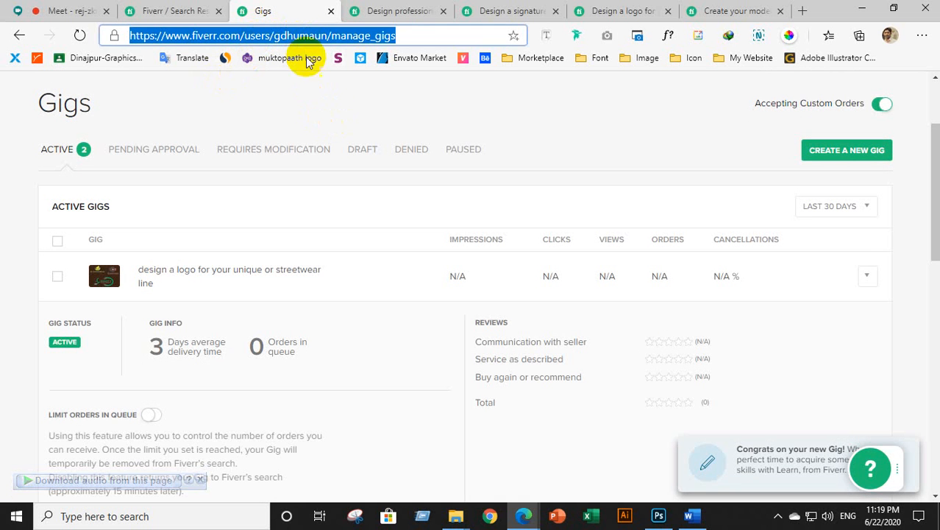
left_click(411, 35)
scroll(210, 274, "down", 5)
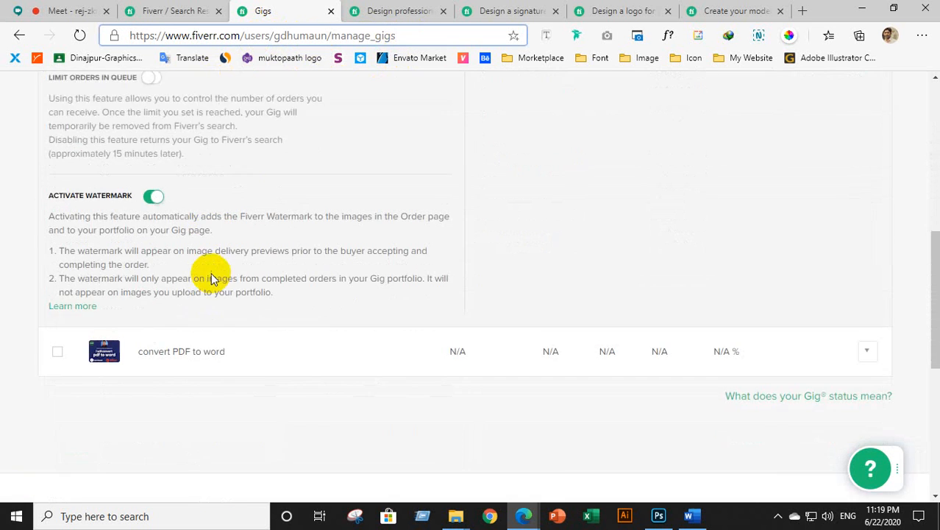
scroll(210, 276, "up", 5)
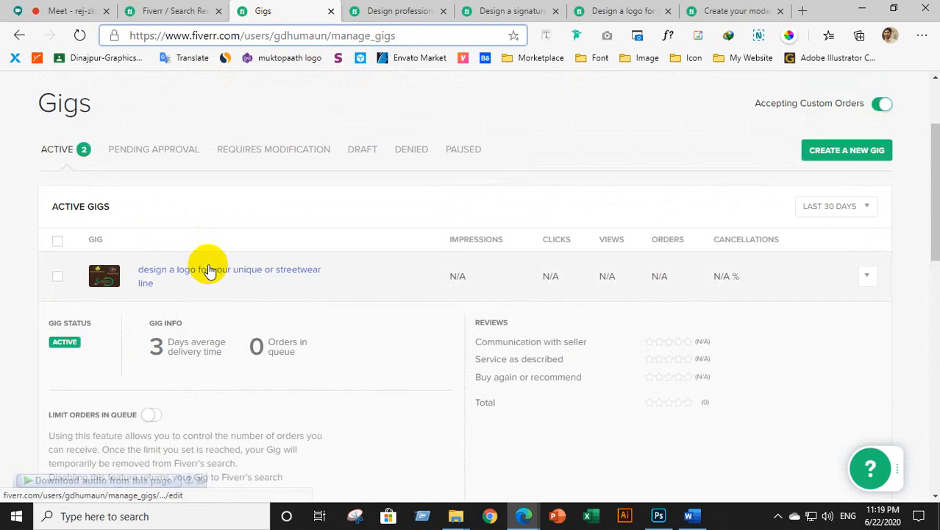
left_click(215, 274)
left_click(216, 273)
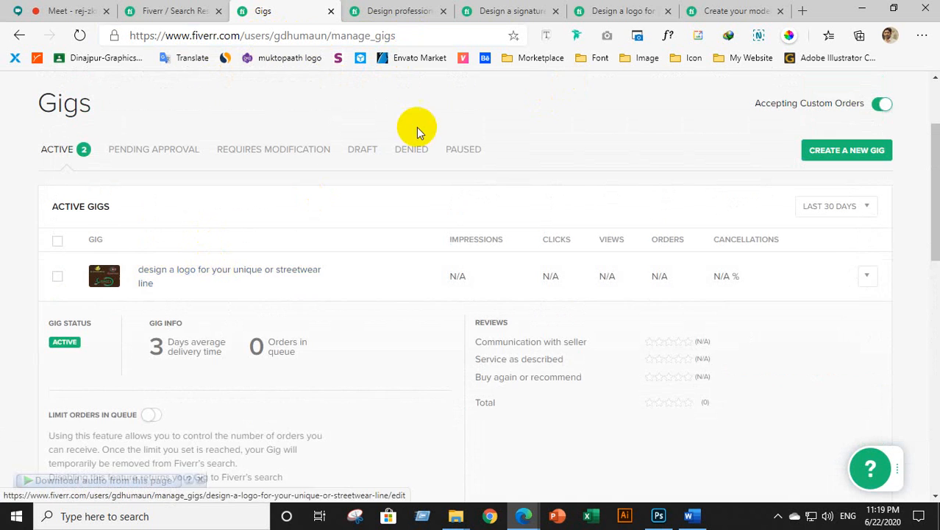
Go to the seller's own profile page and open the logo design gig from its active gigs.
scroll(629, 135, "up", 2)
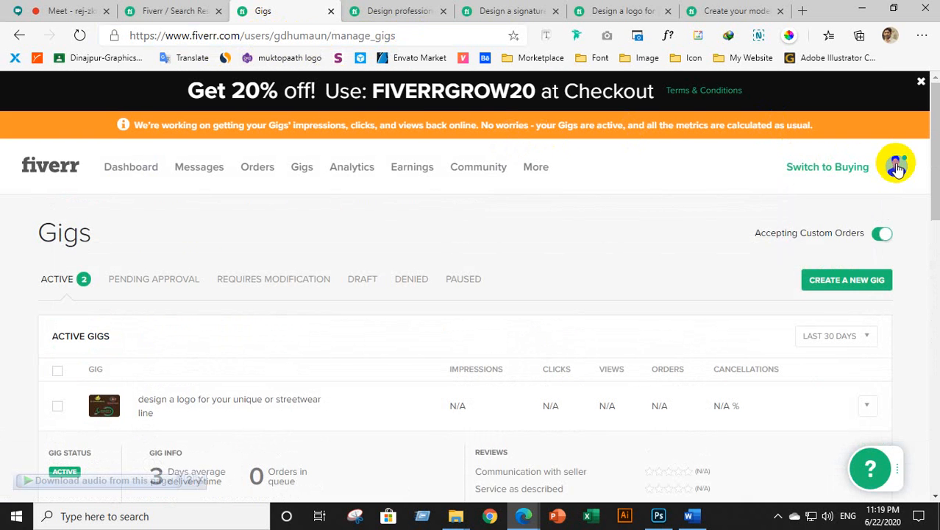
left_click(896, 166)
left_click(790, 210)
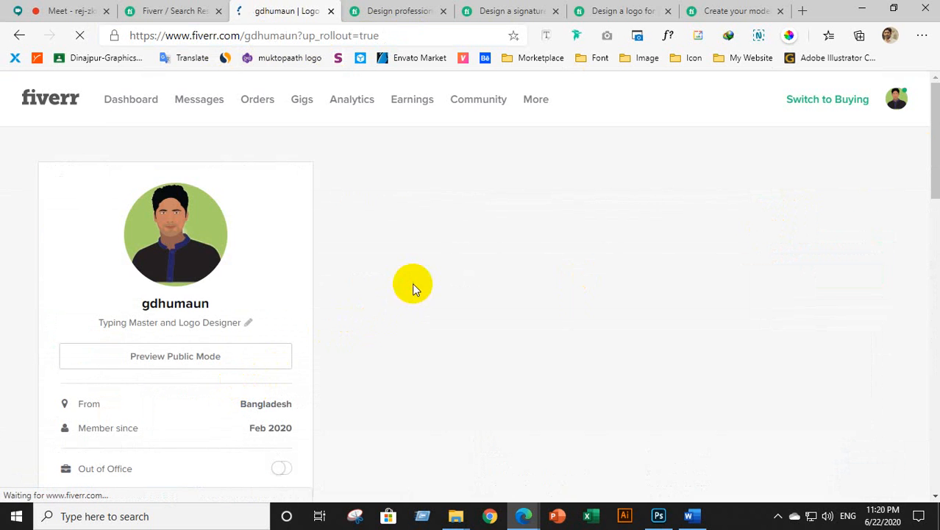
scroll(750, 356, "down", 1)
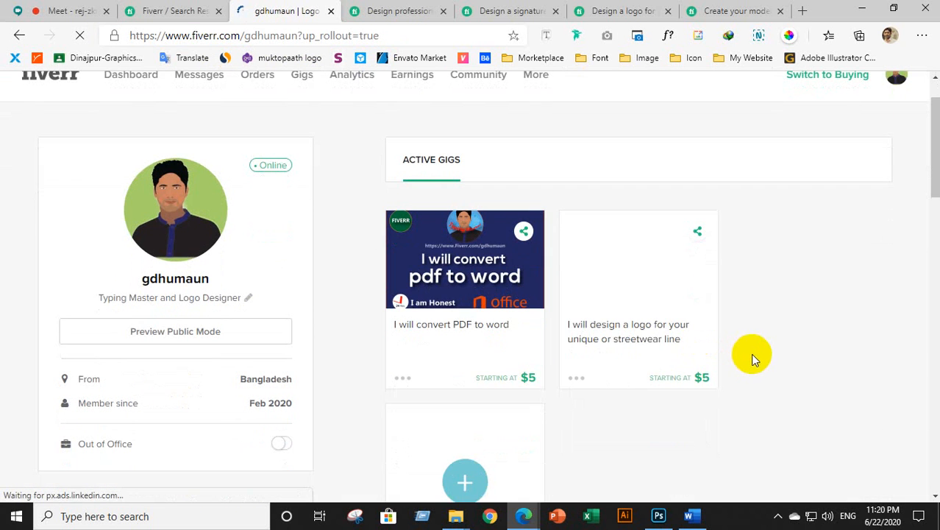
scroll(667, 310, "down", 1)
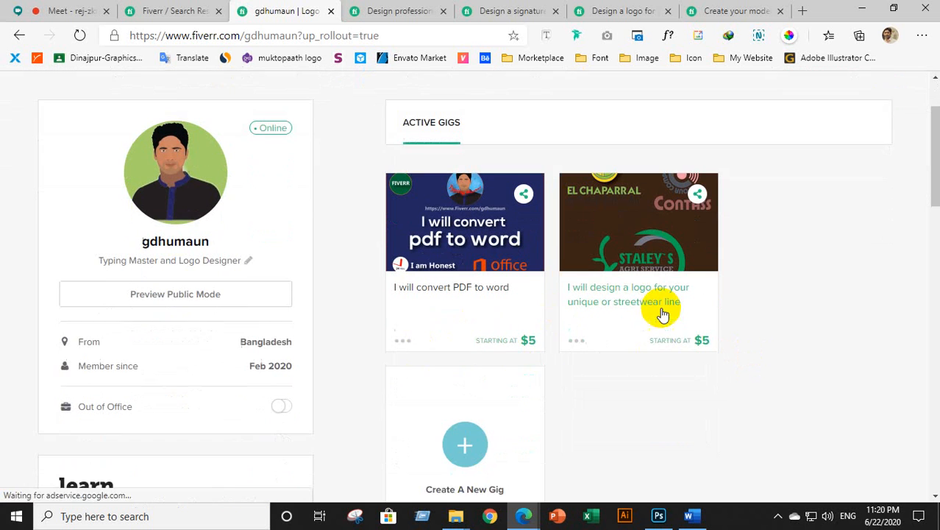
left_click(639, 261)
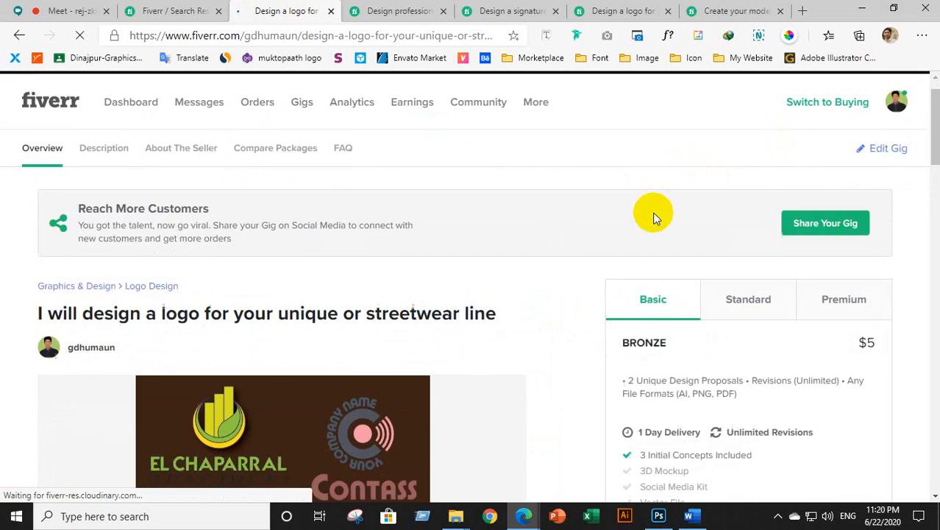
Review the published gig's title and browse through its gallery photos.
scroll(651, 220, "down", 1)
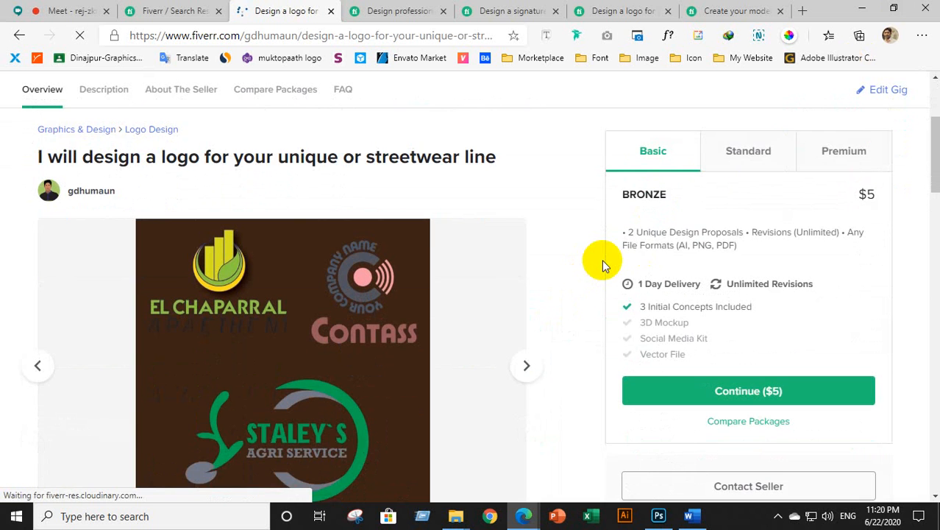
left_click_drag(62, 220, 426, 203)
left_click(413, 237)
scroll(390, 258, "down", 2)
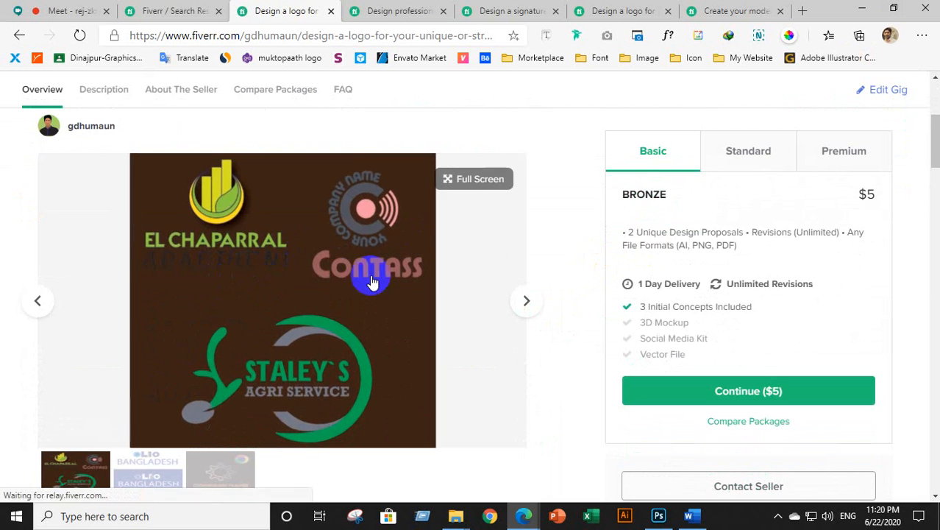
left_click(527, 300)
left_click(528, 301)
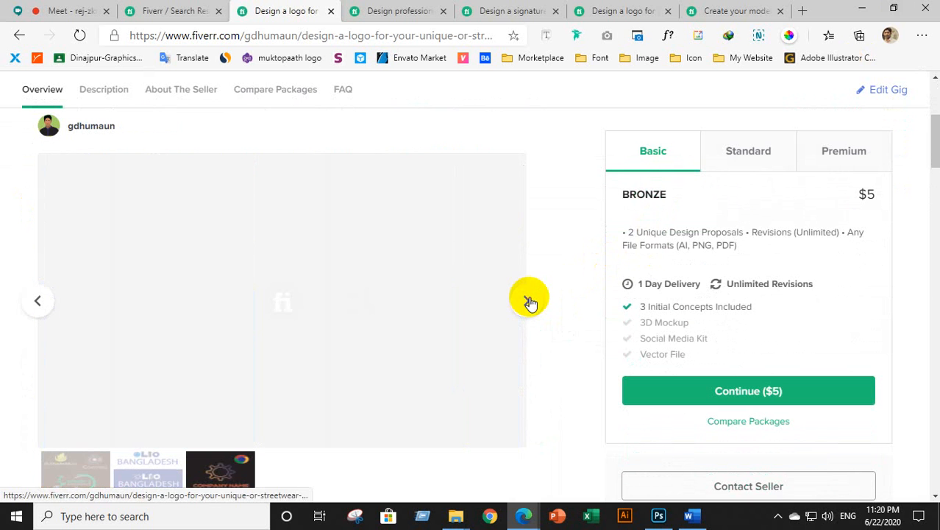
left_click(527, 307)
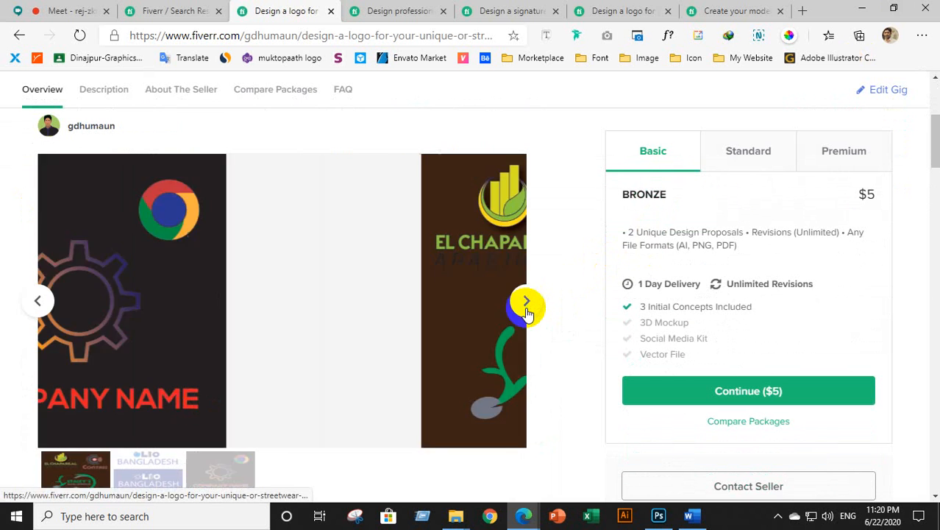
left_click(527, 307)
left_click(527, 308)
Read the published gig's description, file formats, seller information and package comparison table.
scroll(529, 300, "down", 3)
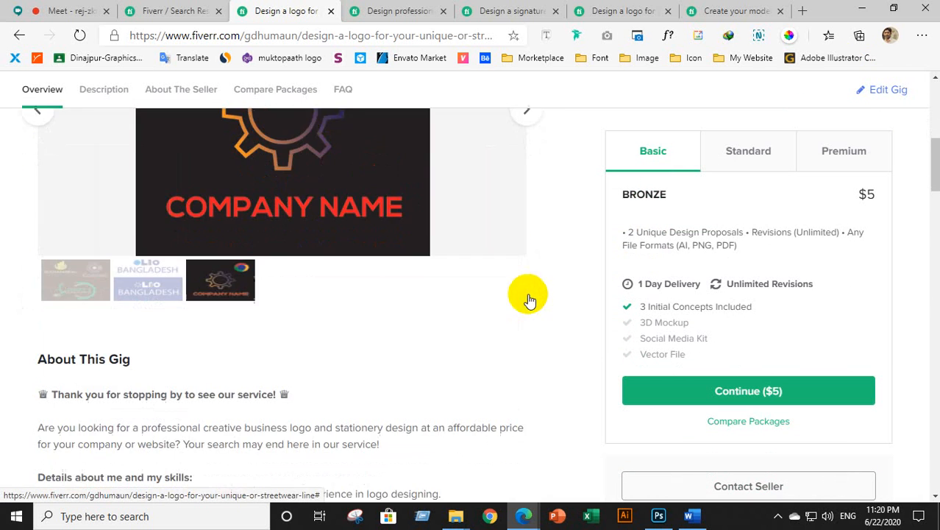
scroll(527, 300, "down", 1)
left_click_drag(60, 294, 125, 298)
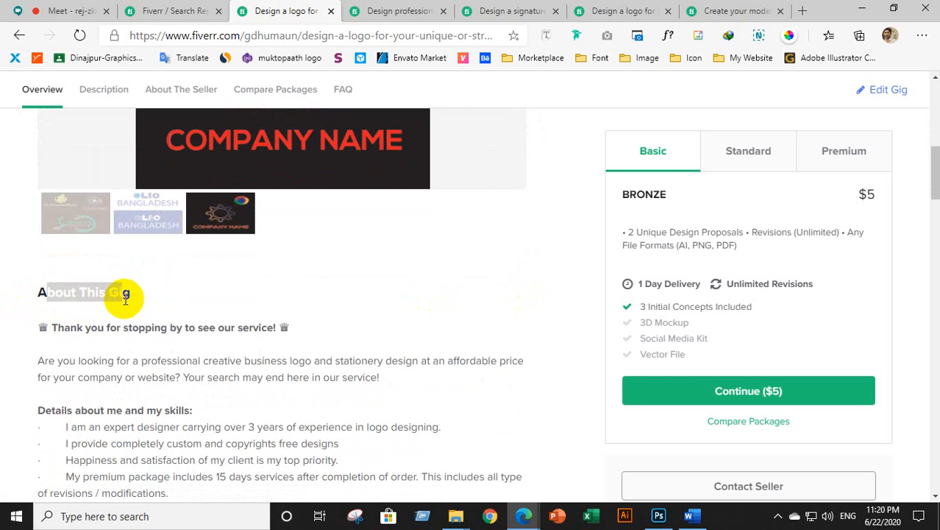
scroll(103, 309, "down", 5)
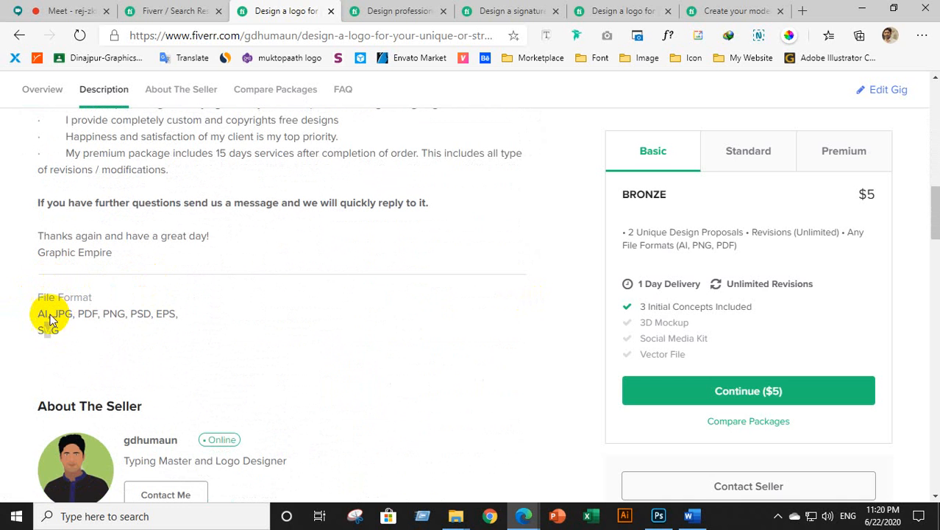
triple_click(50, 320)
left_click(90, 313)
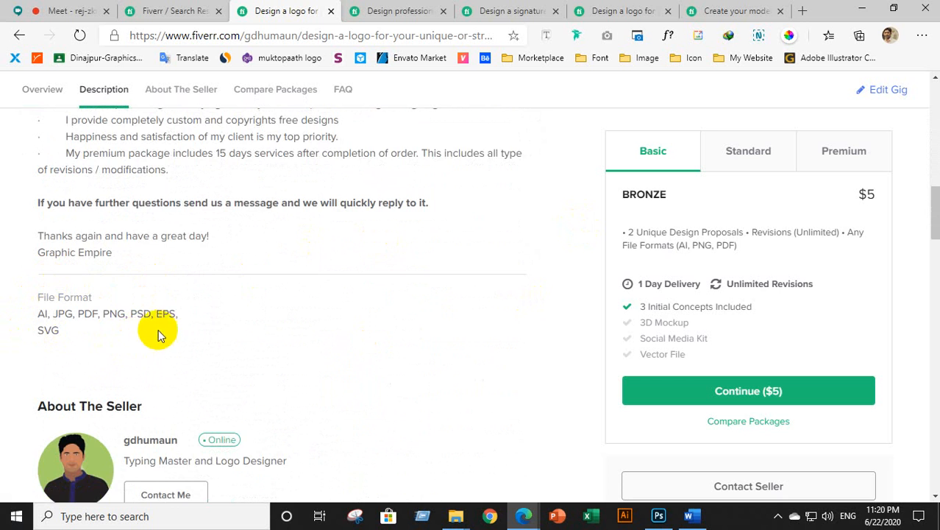
scroll(158, 330, "down", 2)
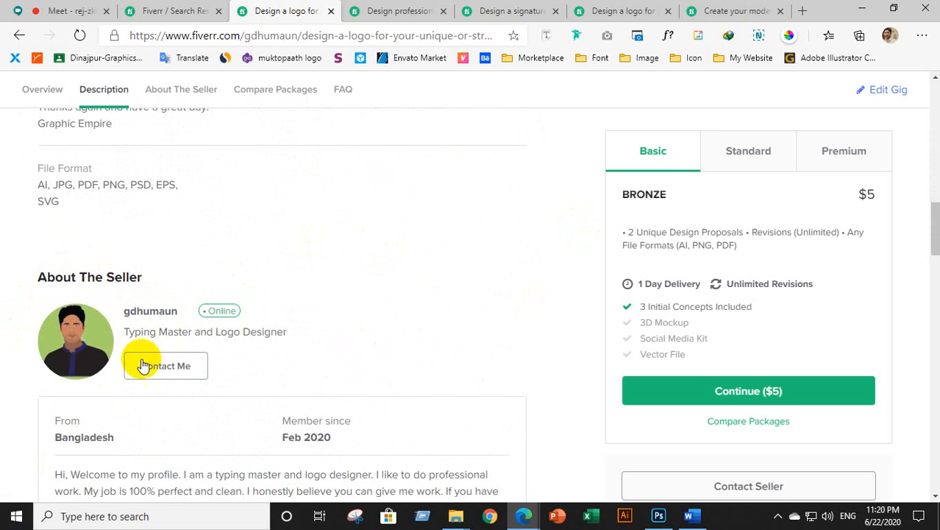
scroll(193, 389, "down", 4)
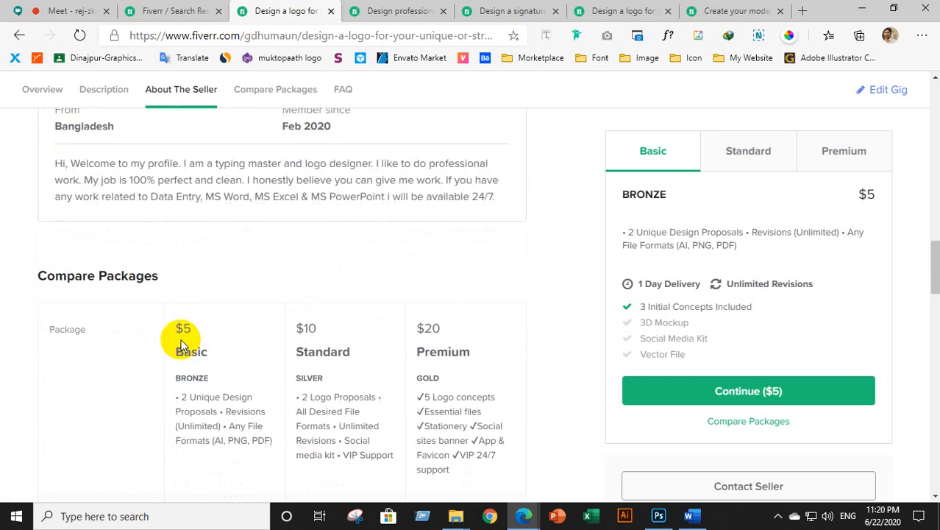
scroll(342, 294, "down", 2)
View the Basic, Standard and Premium packages on the gig page and check their names.
scroll(531, 256, "up", 10)
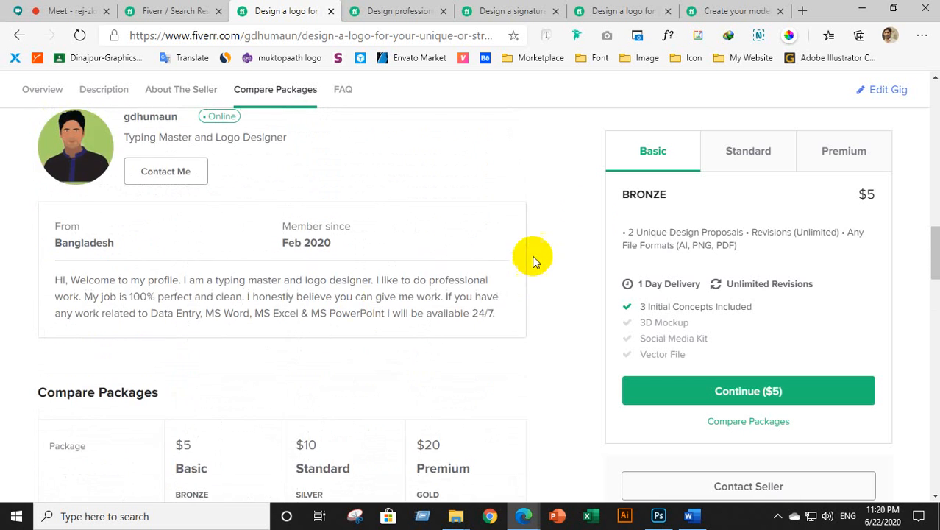
scroll(788, 265, "up", 3)
scroll(773, 326, "down", 2)
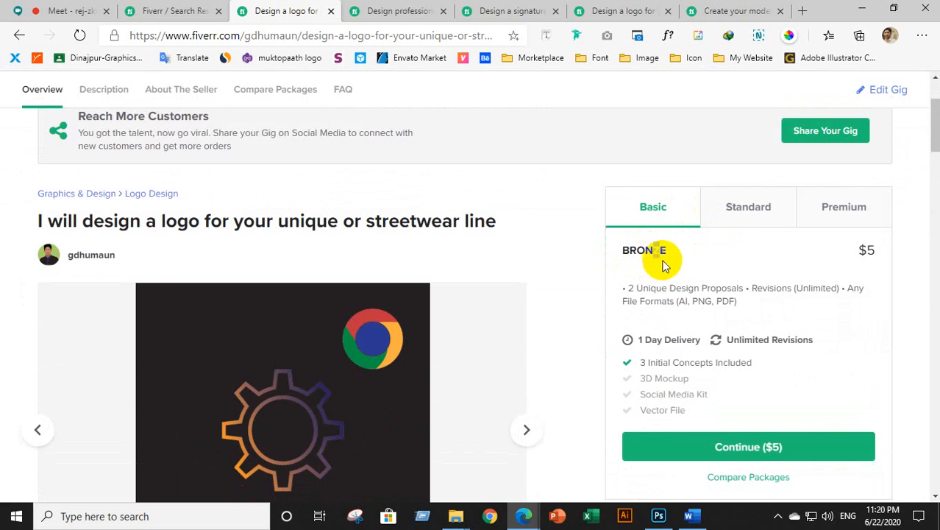
scroll(663, 265, "down", 1)
left_click(746, 151)
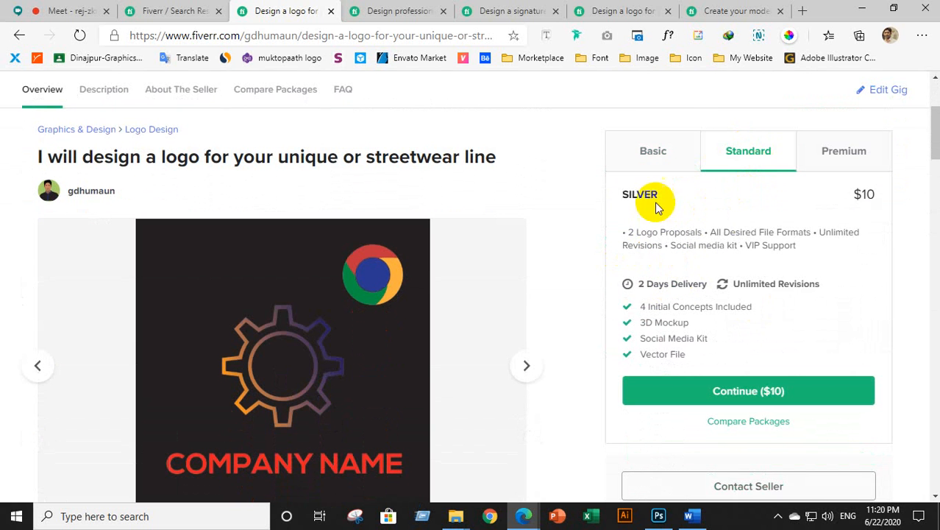
left_click(844, 161)
left_click_drag(630, 193, 692, 195)
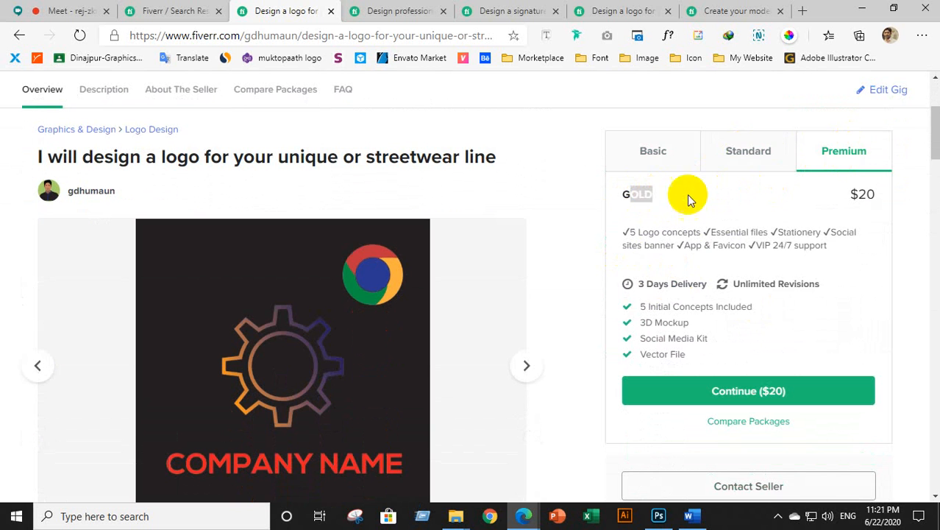
left_click(737, 157)
left_click(652, 171)
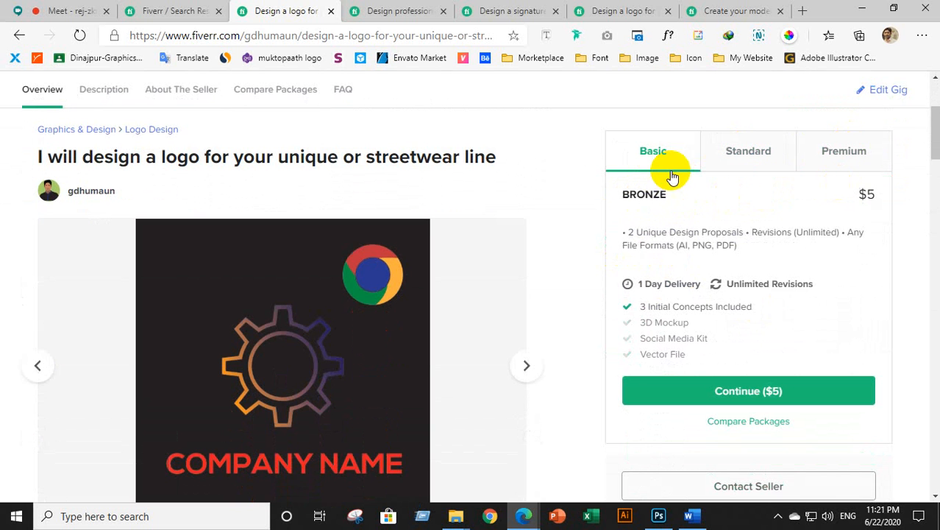
Compare the delivery times of the Basic, Standard and Premium packages.
scroll(657, 282, "down", 2)
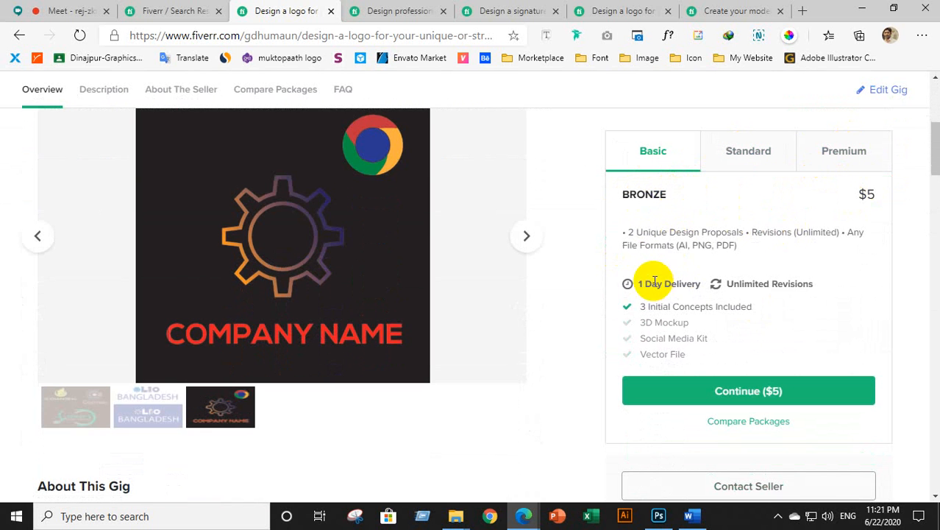
left_click(738, 154)
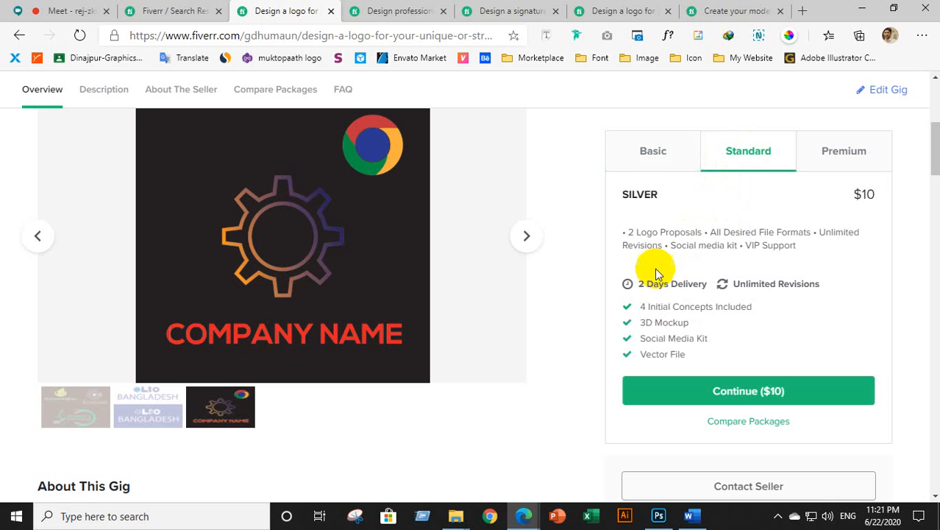
left_click_drag(660, 283, 704, 281)
left_click(847, 153)
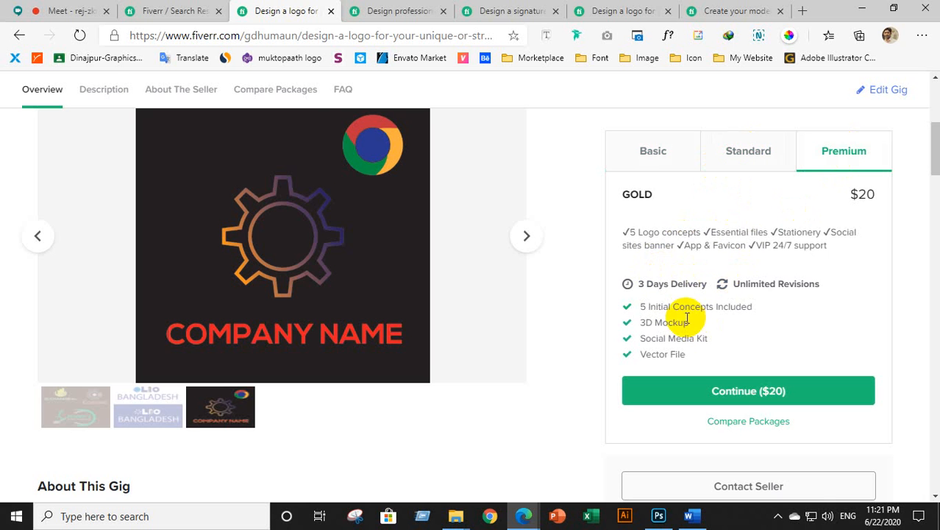
Look over the rest of the gig page through the seller's other services, and switch to the Google Meet call.
scroll(765, 412, "down", 6)
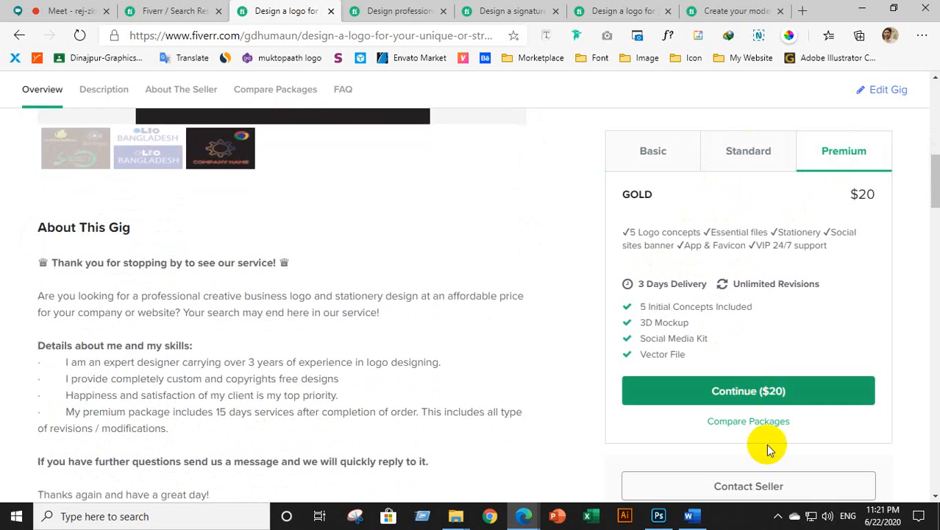
left_click_drag(935, 227, 864, 361)
scroll(862, 358, "down", 11)
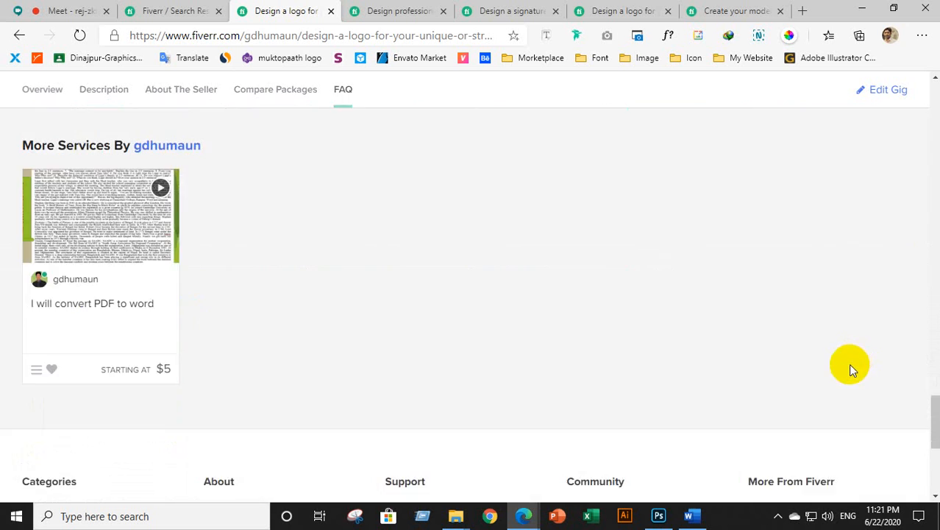
scroll(846, 366, "up", 7)
scroll(842, 364, "up", 10)
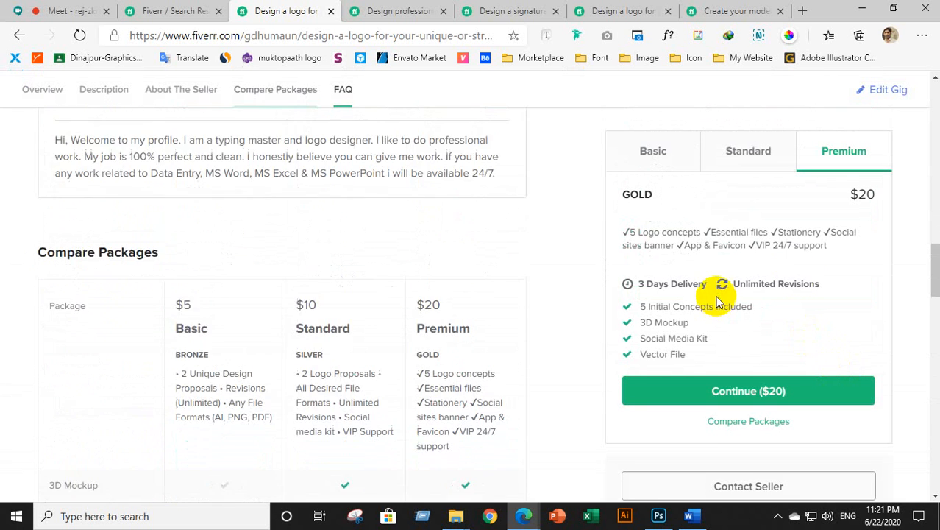
scroll(820, 271, "up", 12)
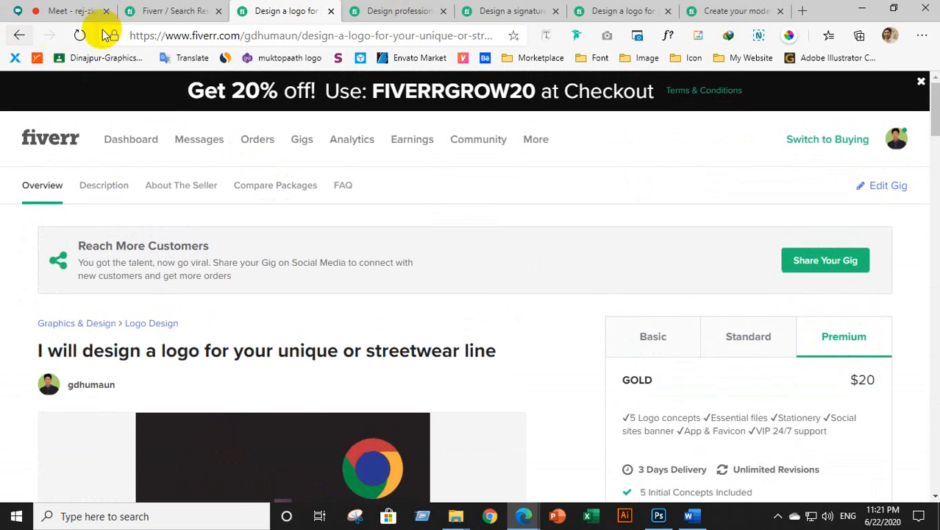
left_click(62, 13)
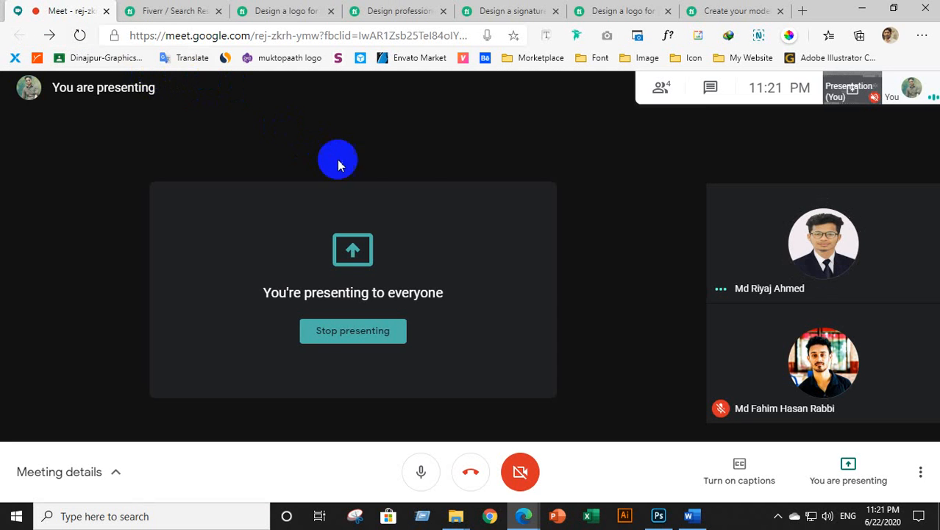